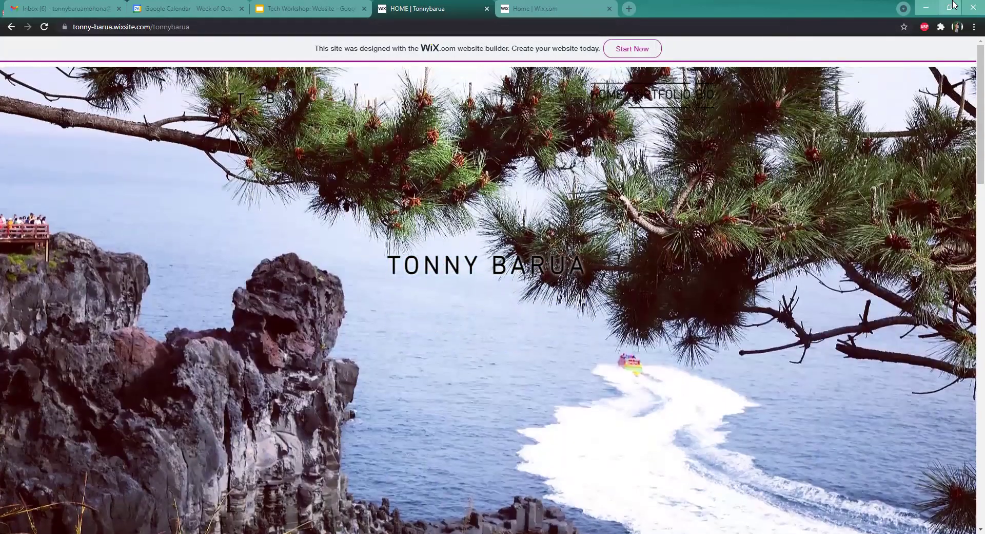
Switch to the Wix dashboard already open in the browser and show it in a maximized window
{"action": "left_click", "coordinate": [953, 4]}
{"action": "left_click", "coordinate": [575, 14]}
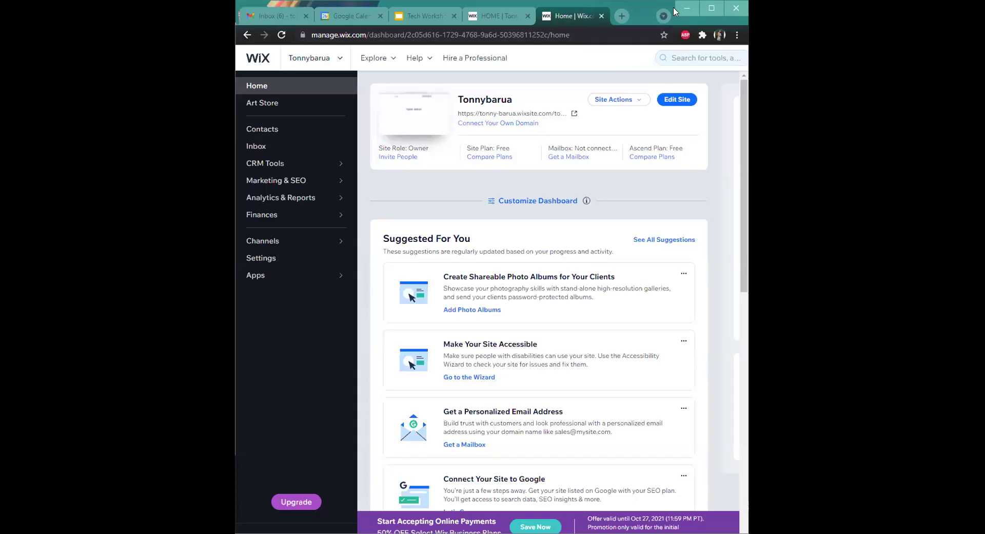
{"action": "left_click", "coordinate": [710, 12]}
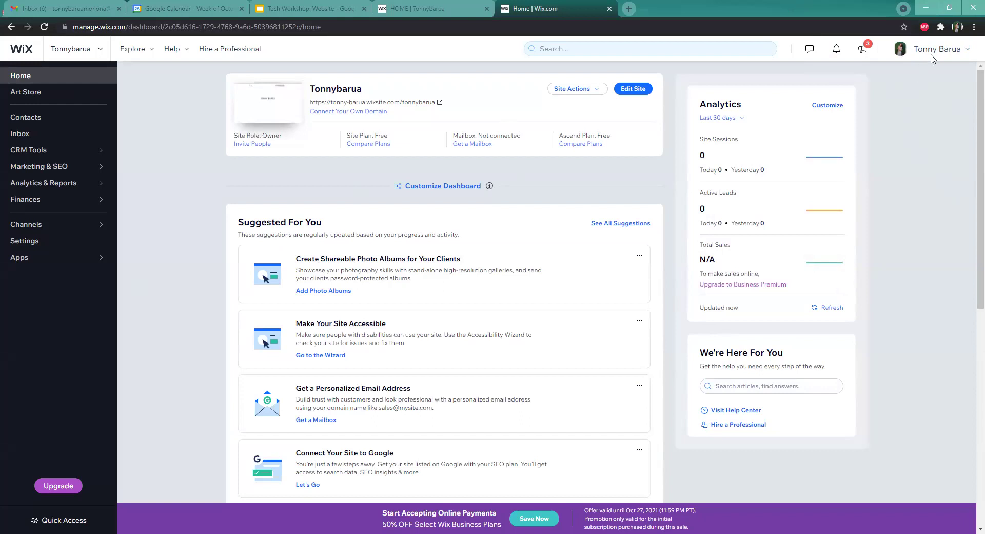
Search Google for "wix" in a new browser tab and open the Wix.com free website builder result
{"action": "left_click", "coordinate": [949, 8]}
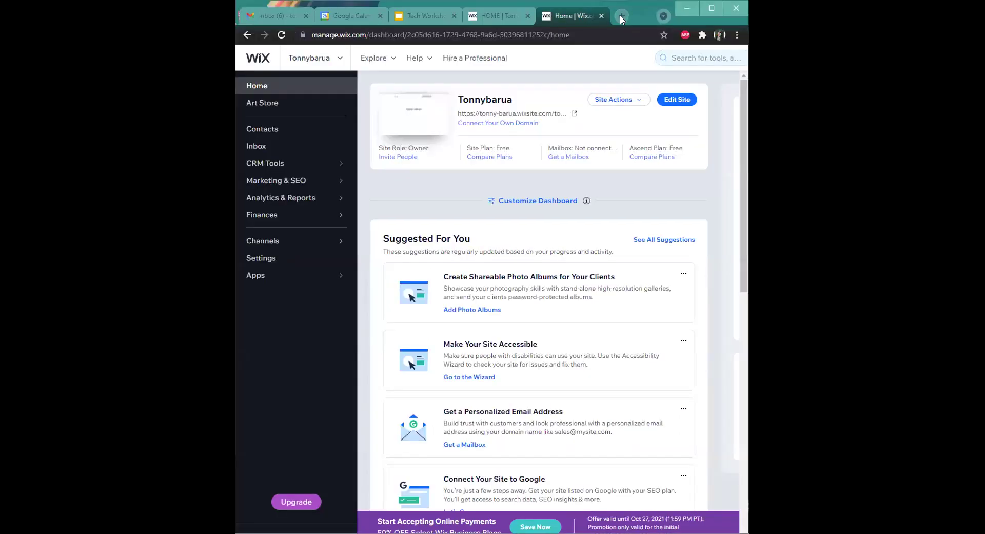
{"action": "key", "text": "ctrl+t"}
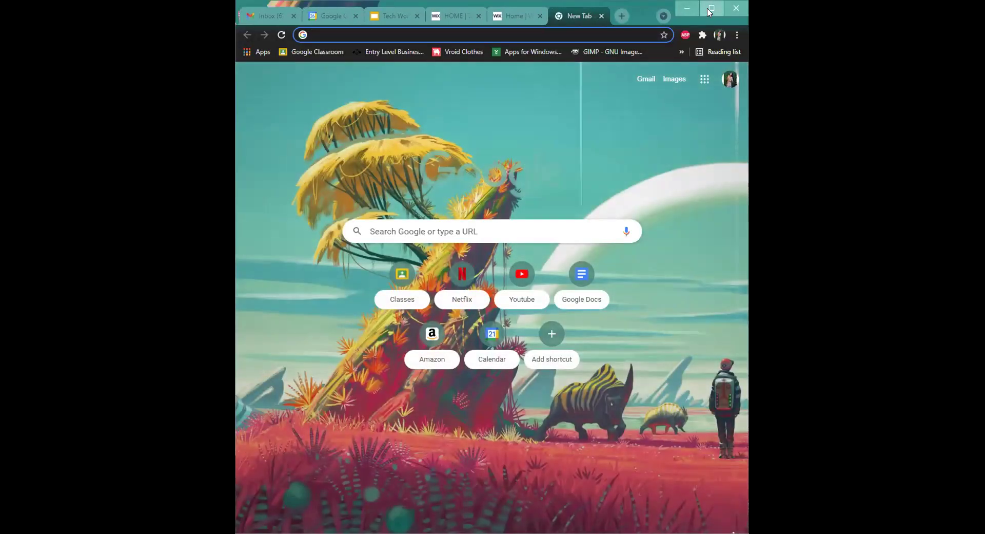
{"action": "left_click", "coordinate": [709, 13]}
{"action": "left_click", "coordinate": [428, 208]}
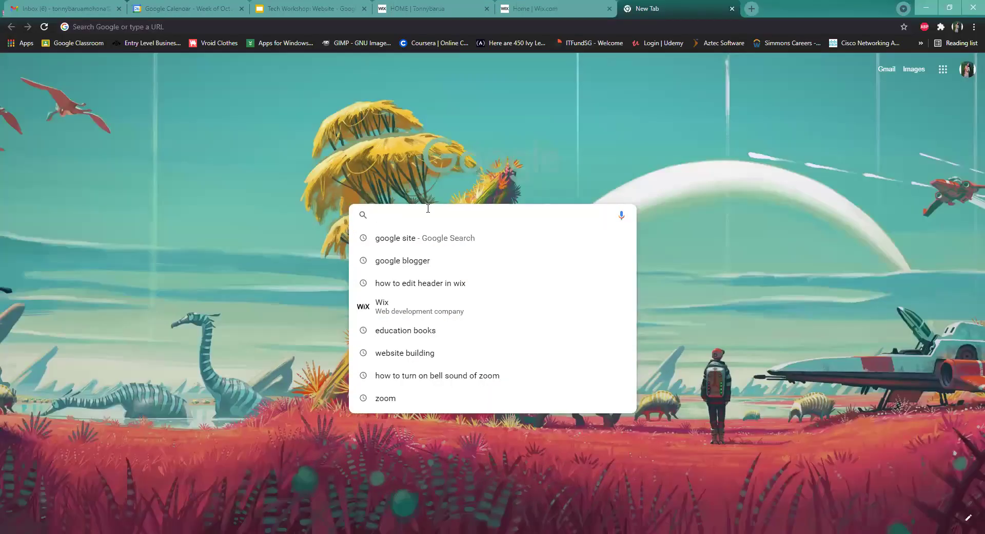
{"action": "type", "text": "wix"}
{"action": "key", "text": "Return"}
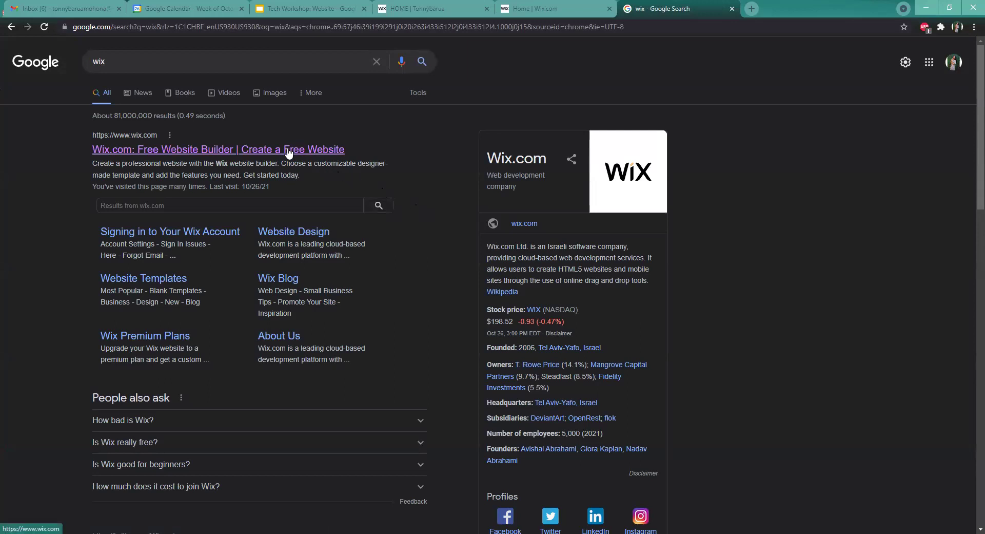
{"action": "left_click", "coordinate": [152, 156]}
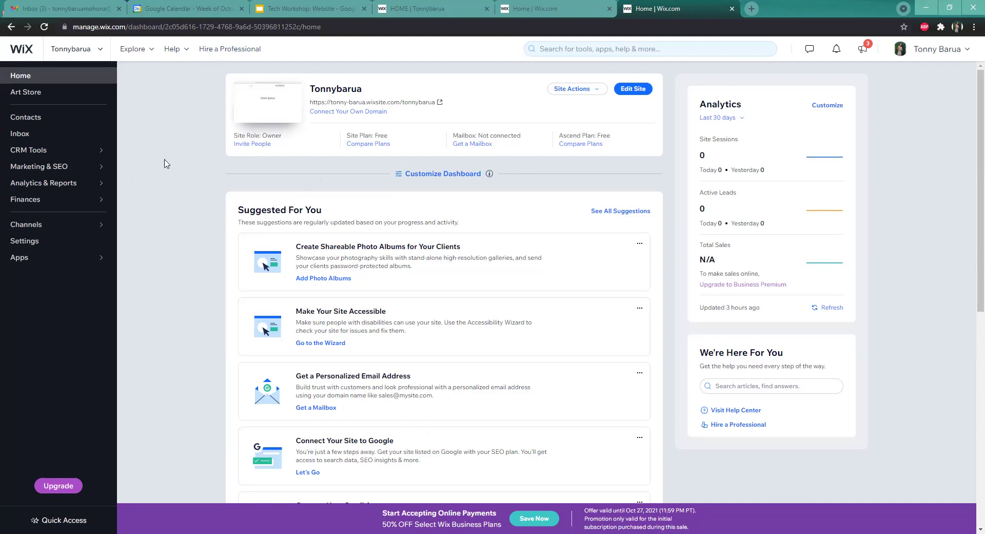
Start creating a new site from the list of last opened sites on the dashboard
{"action": "left_click", "coordinate": [101, 56]}
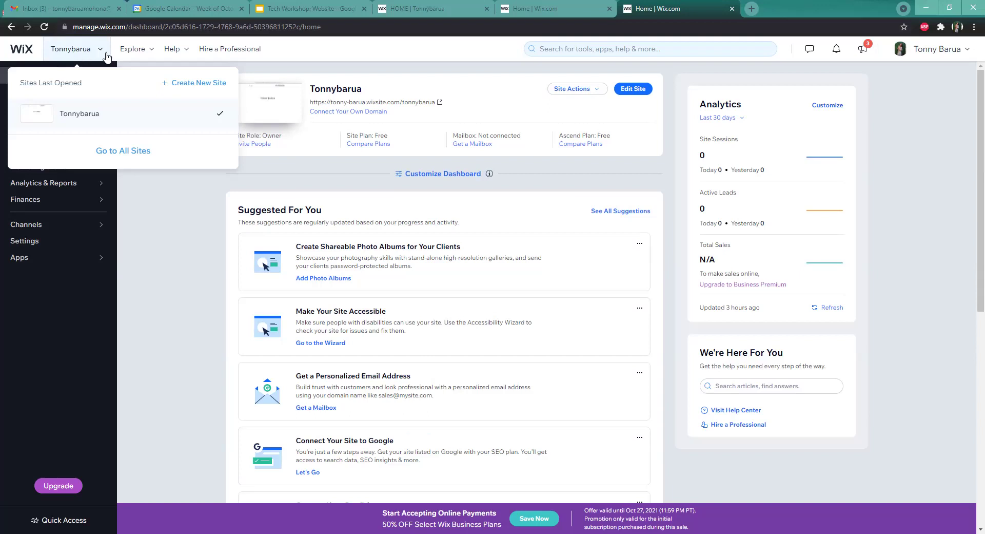
{"action": "left_click", "coordinate": [153, 226]}
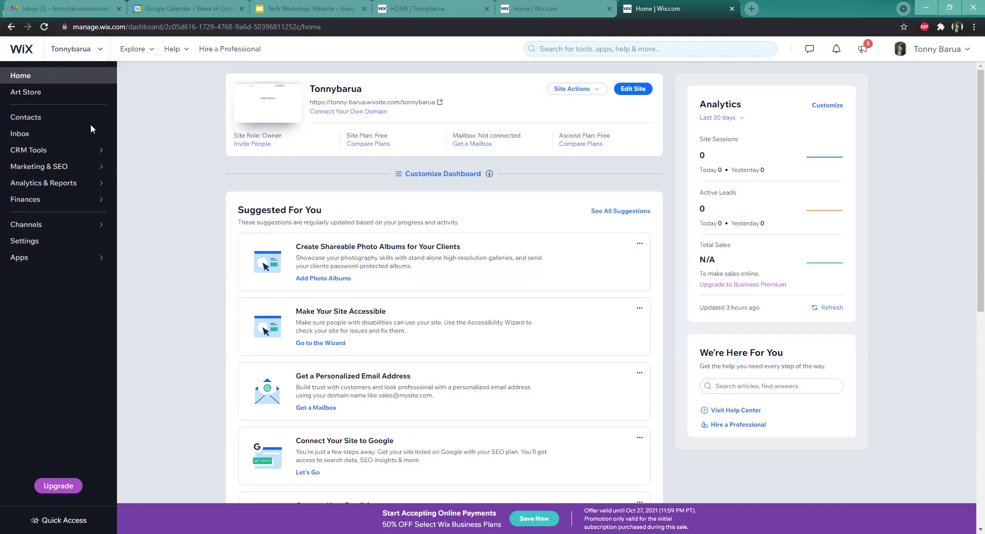
{"action": "left_click", "coordinate": [59, 54]}
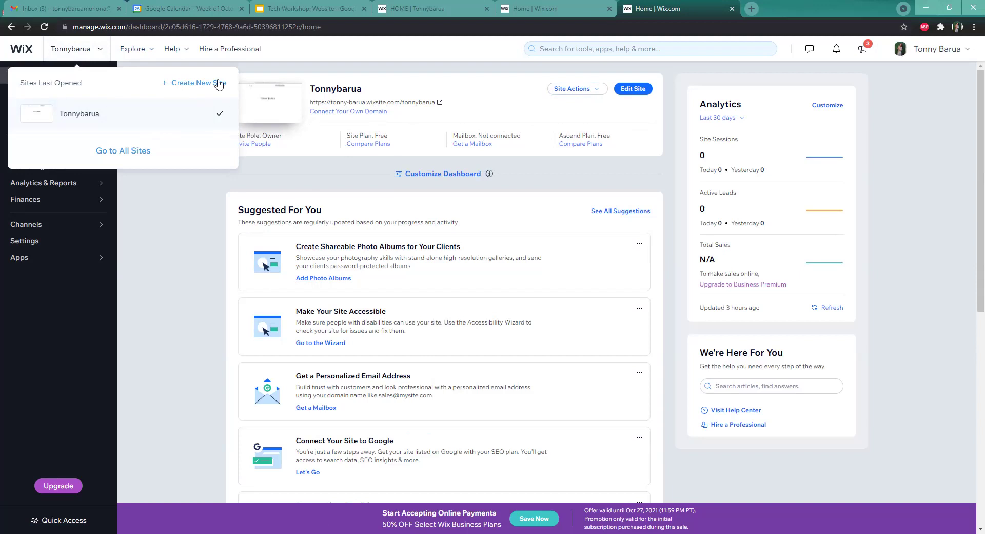
{"action": "left_click", "coordinate": [177, 84]}
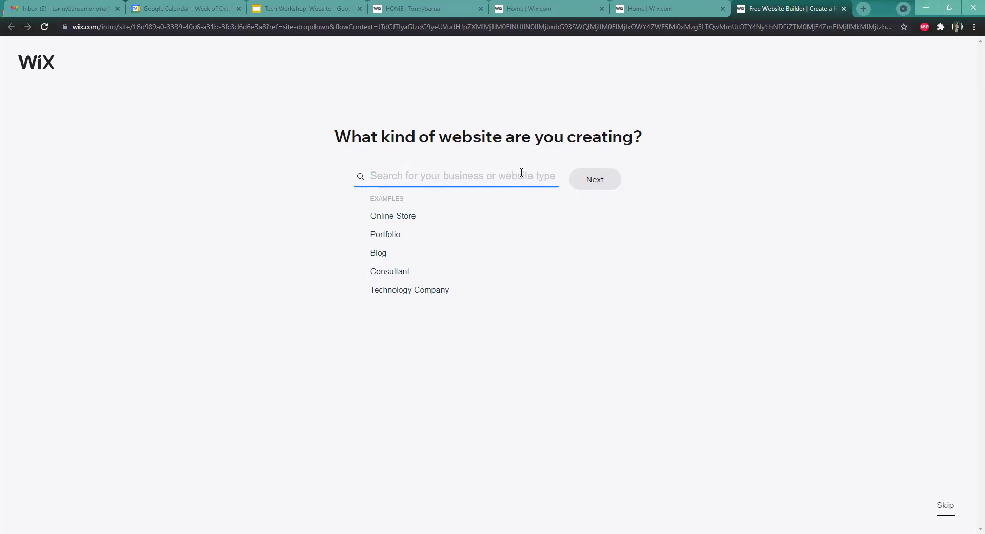
Search the website types for "Creative" and look through the suggested types
{"action": "type", "text": "crea"}
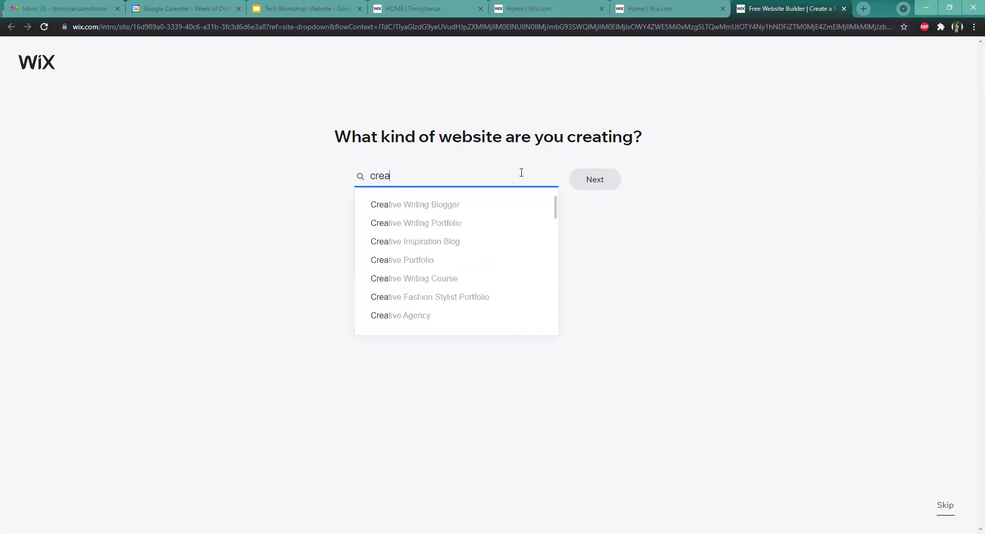
{"action": "type", "text": "tive"}
{"action": "key", "text": "BackSpace"}
{"action": "type", "text": "C"}
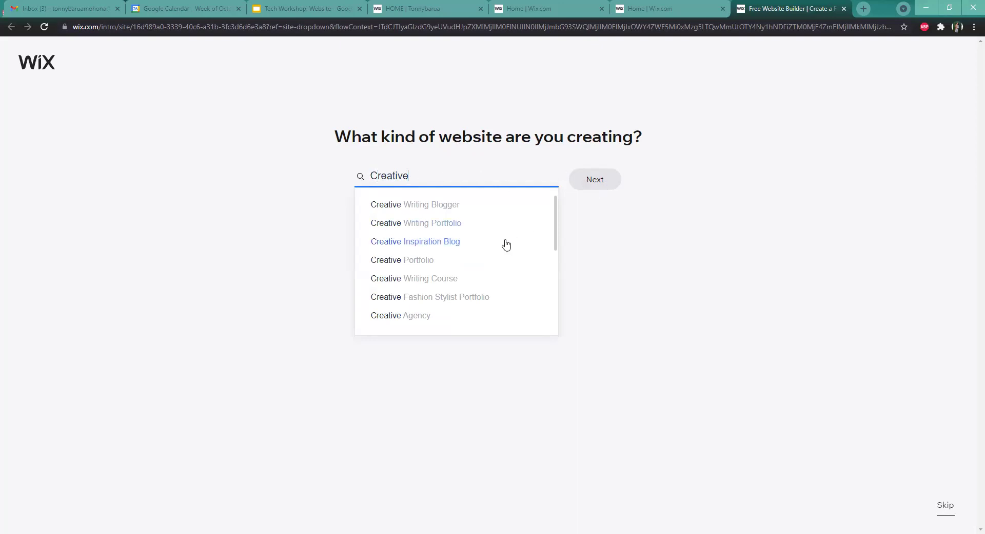
{"action": "scroll", "coordinate": [472, 297], "scroll_direction": "down", "scroll_amount": 1}
{"action": "scroll", "coordinate": [482, 277], "scroll_direction": "down", "scroll_amount": 3}
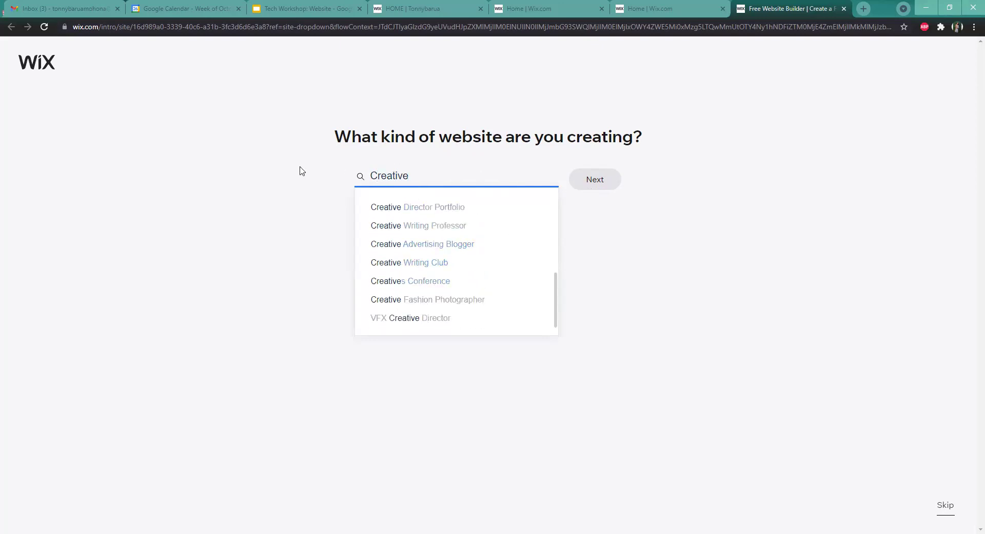
Search the website types for "Ph", choose Photographer as the kind of website and continue
{"action": "key", "text": "ctrl+a"}
{"action": "type", "text": "Ph"}
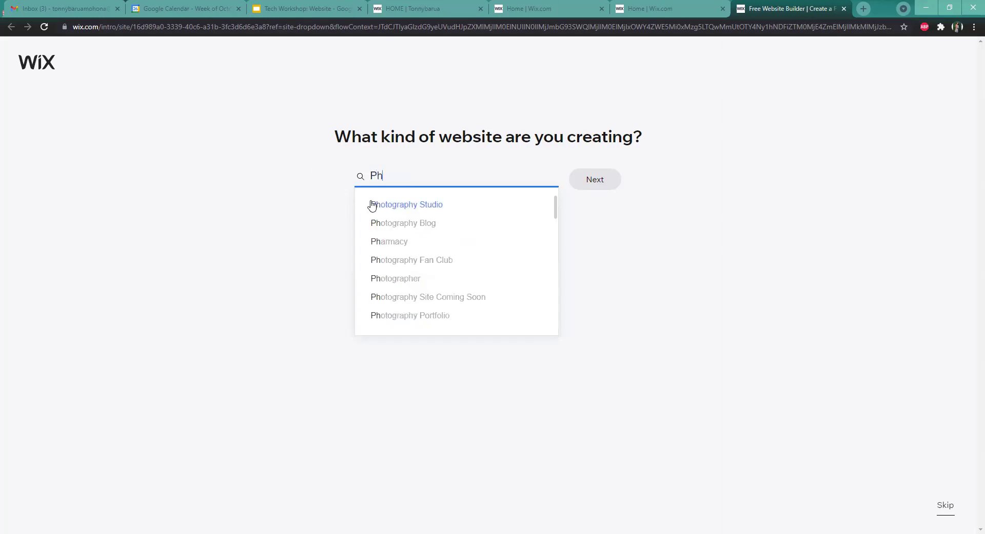
{"action": "left_click", "coordinate": [440, 279]}
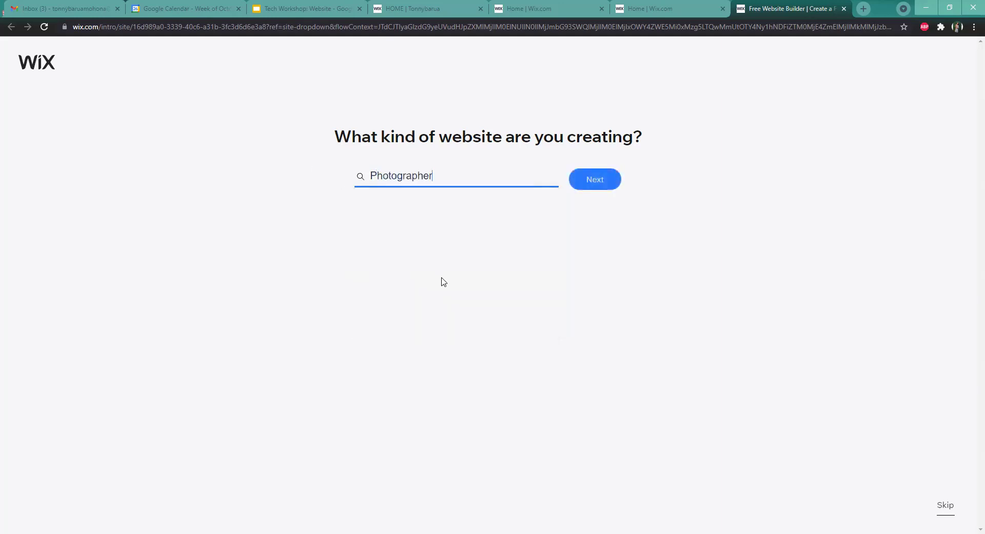
{"action": "left_click", "coordinate": [595, 180]}
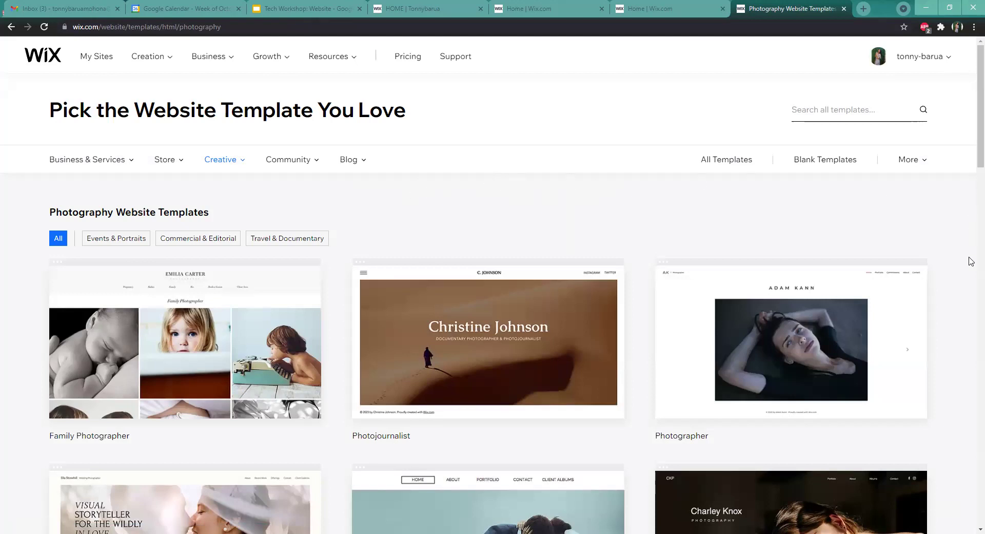
Browse the first page of photography website templates down to the page numbers
{"action": "mouse_move", "coordinate": [238, 170]}
{"action": "scroll", "coordinate": [855, 228], "scroll_direction": "down", "scroll_amount": 1}
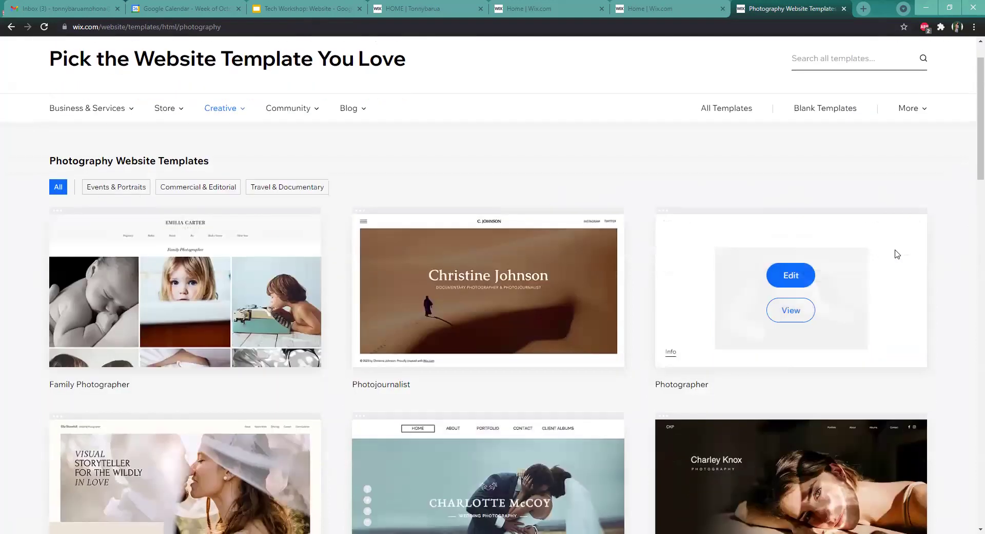
{"action": "scroll", "coordinate": [959, 285], "scroll_direction": "down", "scroll_amount": 3}
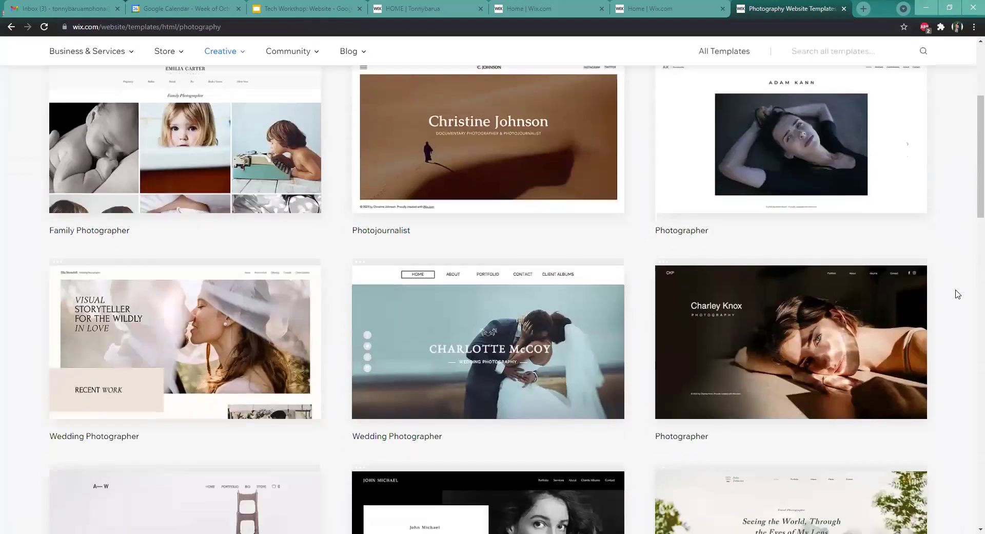
{"action": "scroll", "coordinate": [958, 293], "scroll_direction": "down", "scroll_amount": 4}
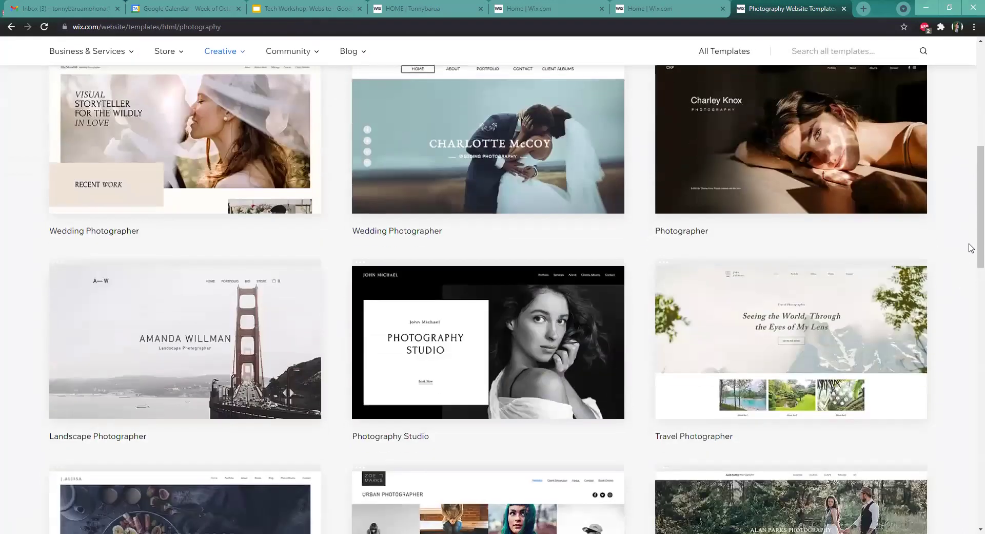
{"action": "scroll", "coordinate": [971, 243], "scroll_direction": "down", "scroll_amount": 4}
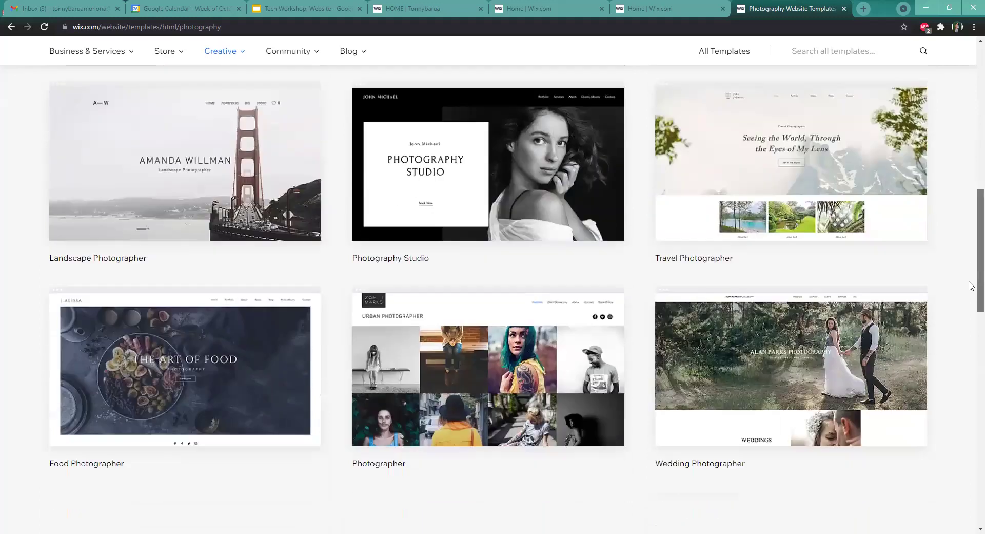
{"action": "scroll", "coordinate": [971, 308], "scroll_direction": "down", "scroll_amount": 5}
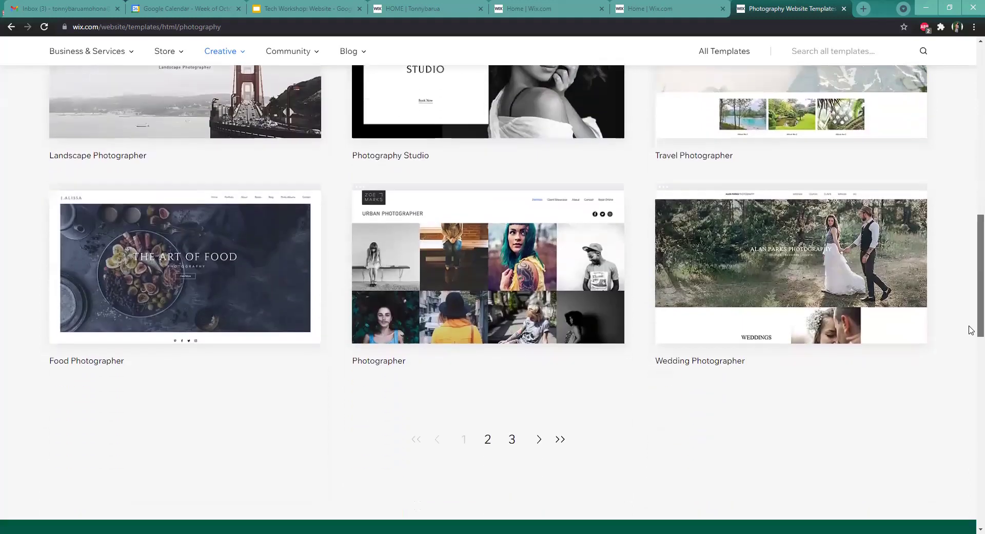
{"action": "scroll", "coordinate": [970, 334], "scroll_direction": "up", "scroll_amount": 4}
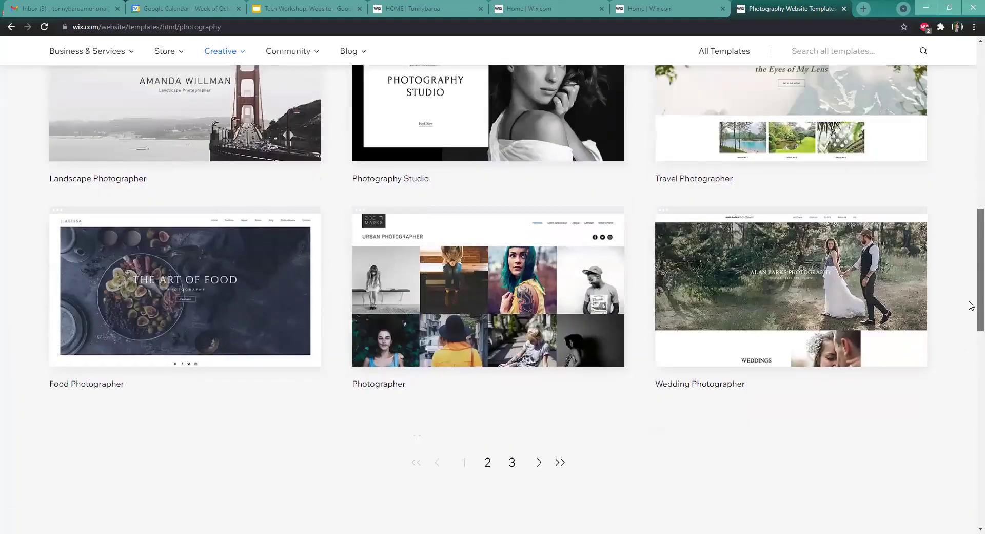
Open page 2 of the photography website templates and look through its designs
{"action": "left_click", "coordinate": [488, 463]}
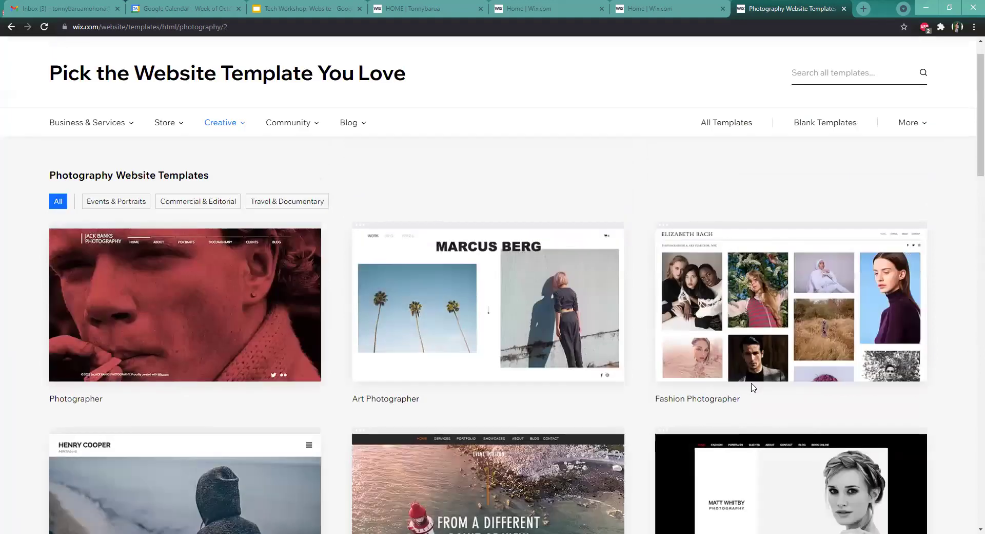
{"action": "scroll", "coordinate": [964, 354], "scroll_direction": "down", "scroll_amount": 2}
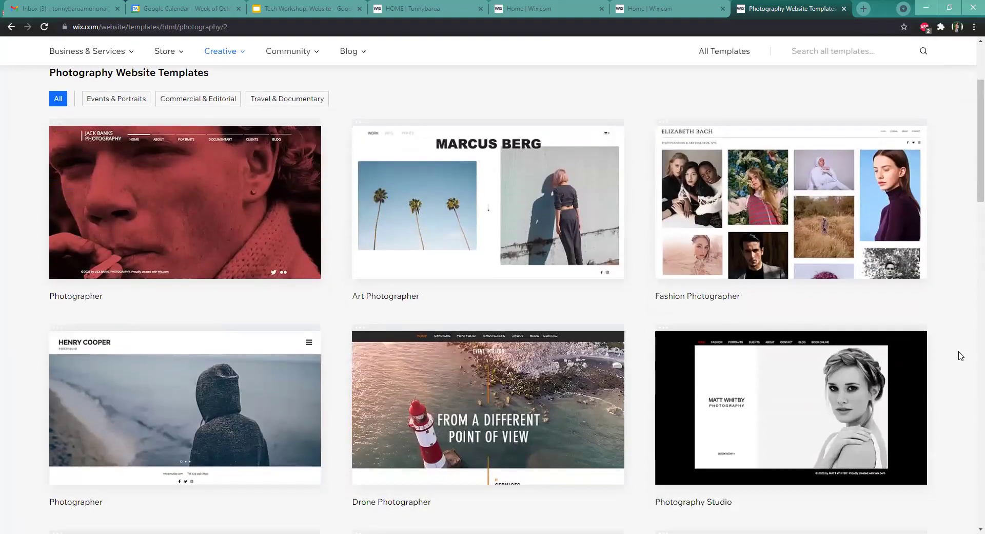
{"action": "scroll", "coordinate": [964, 361], "scroll_direction": "down", "scroll_amount": 3}
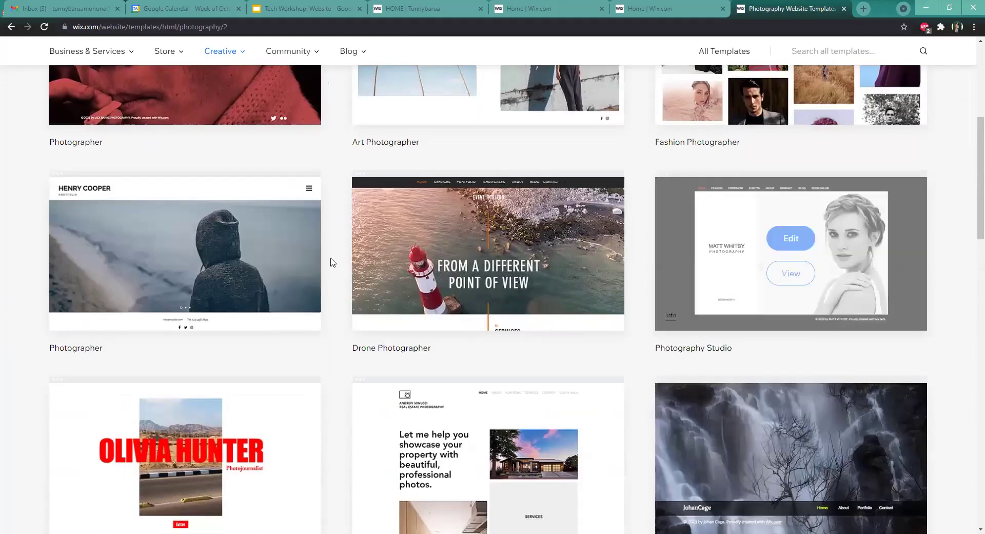
{"action": "mouse_move", "coordinate": [273, 255]}
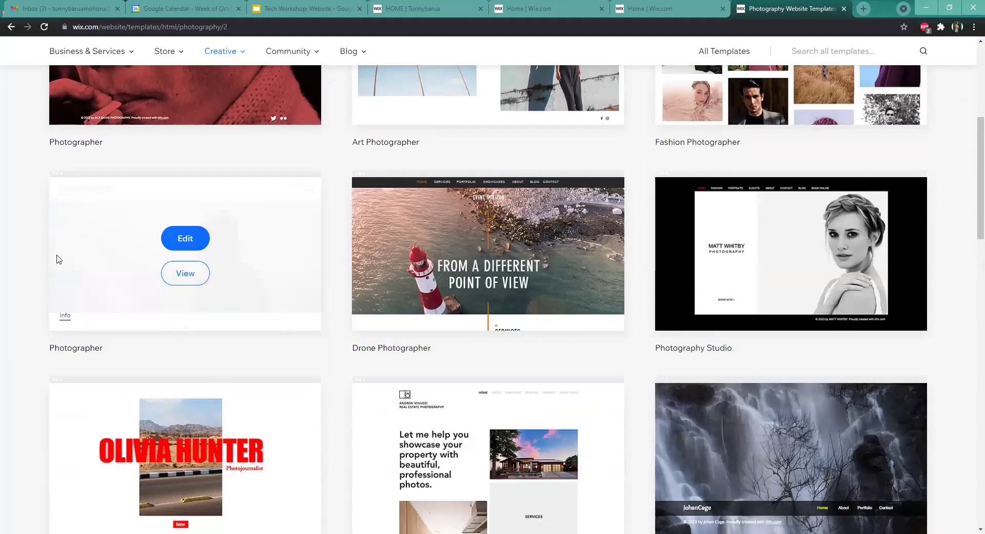
{"action": "scroll", "coordinate": [1, 281], "scroll_direction": "down", "scroll_amount": 8}
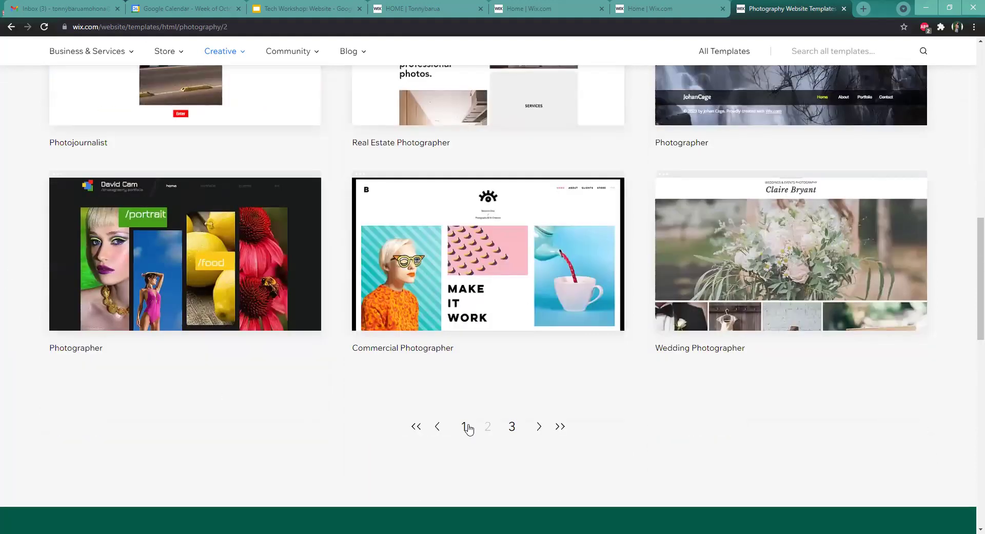
{"action": "mouse_move", "coordinate": [500, 298]}
Open page 3 of the photography website templates, look through its designs and return to the template categories
{"action": "left_click", "coordinate": [513, 427]}
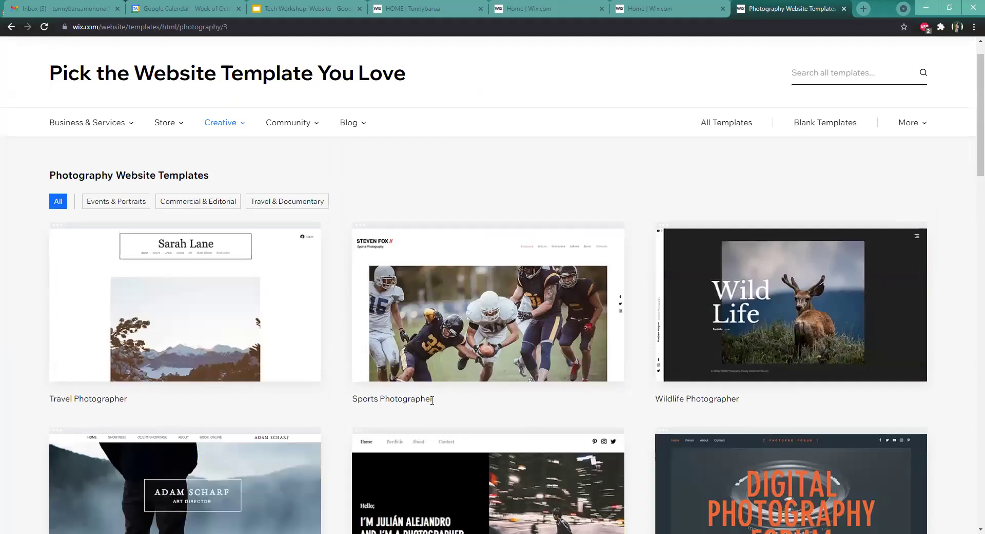
{"action": "left_click_drag", "start_coordinate": [978, 169], "coordinate": [969, 248]}
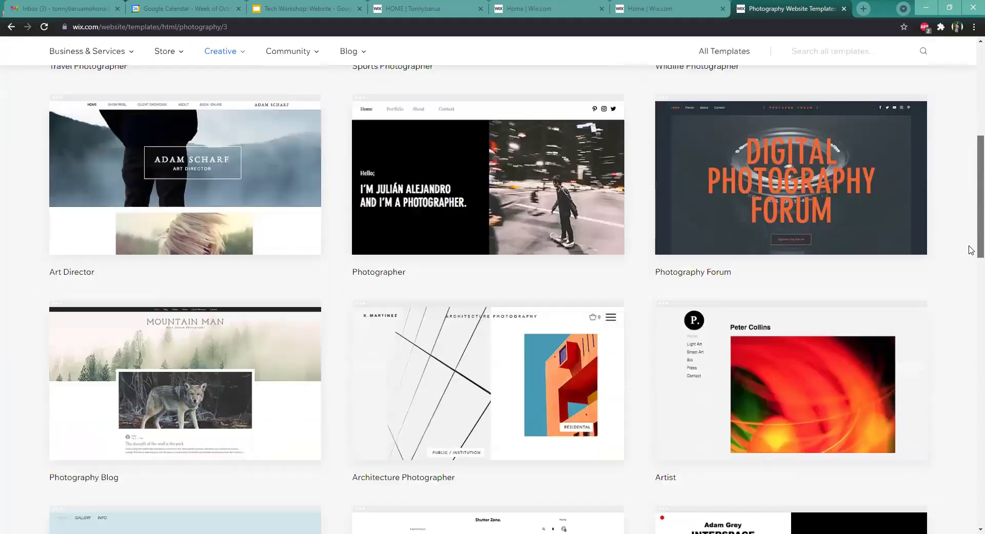
{"action": "scroll", "coordinate": [971, 250], "scroll_direction": "up", "scroll_amount": 5}
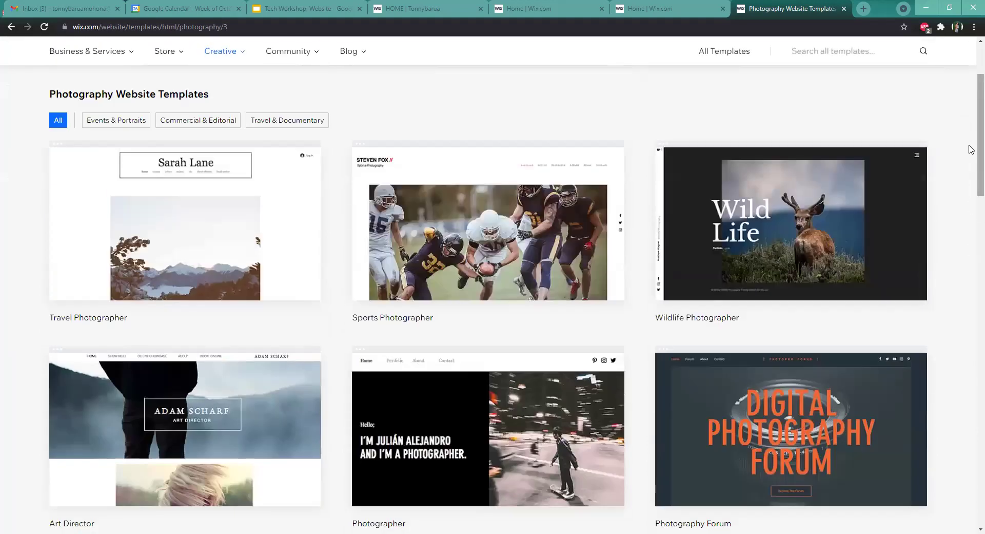
{"action": "scroll", "coordinate": [971, 150], "scroll_direction": "down", "scroll_amount": 6}
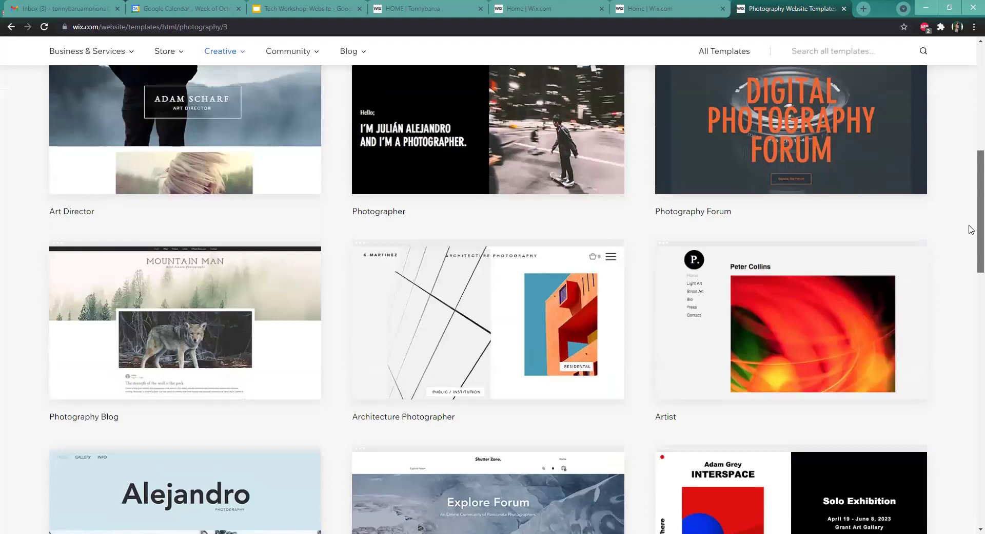
{"action": "scroll", "coordinate": [971, 229], "scroll_direction": "down", "scroll_amount": 5}
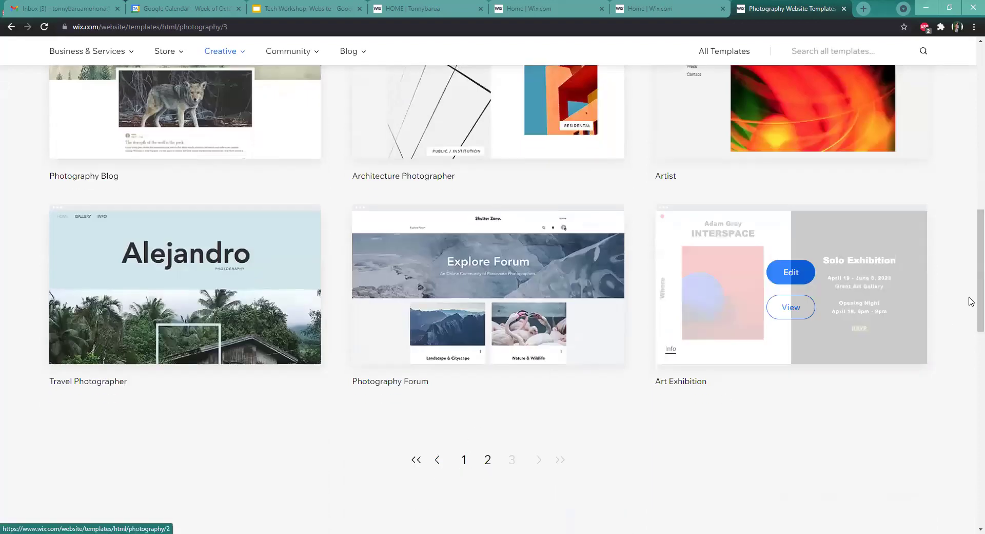
{"action": "scroll", "coordinate": [971, 242], "scroll_direction": "up", "scroll_amount": 1}
{"action": "scroll", "coordinate": [972, 241], "scroll_direction": "up", "scroll_amount": 10}
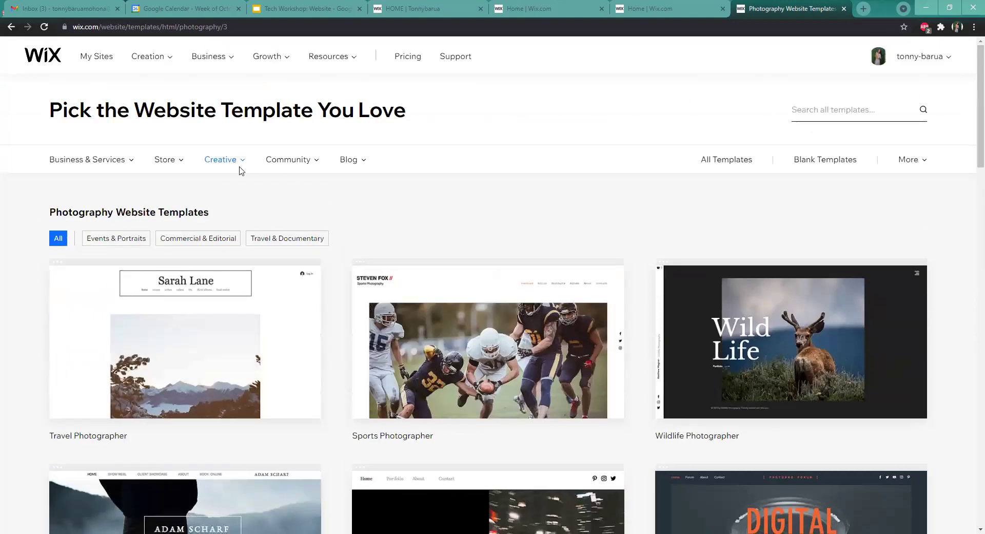
Open the Cafe & Bakery templates under Restaurants & Food and look through all their designs
{"action": "mouse_move", "coordinate": [100, 166]}
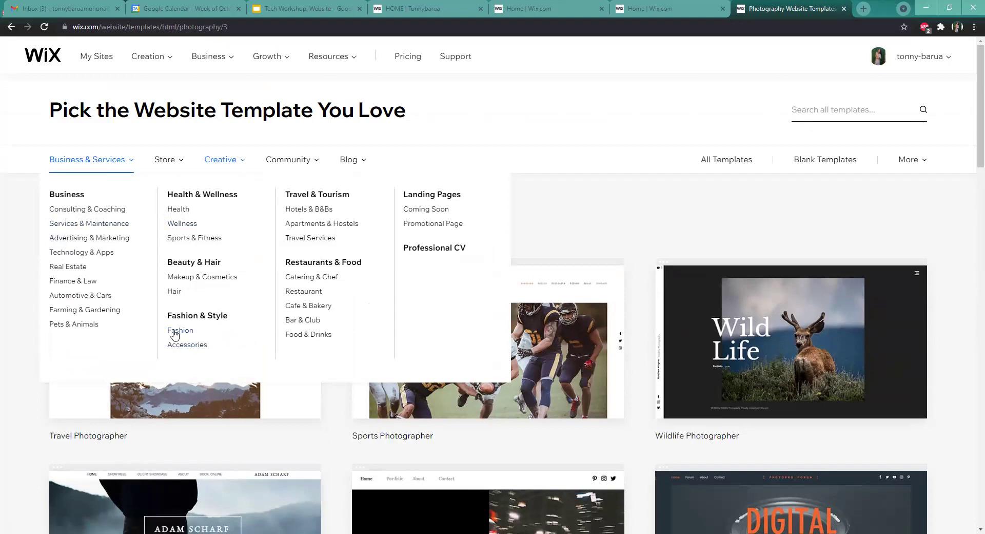
{"action": "left_click", "coordinate": [304, 307]}
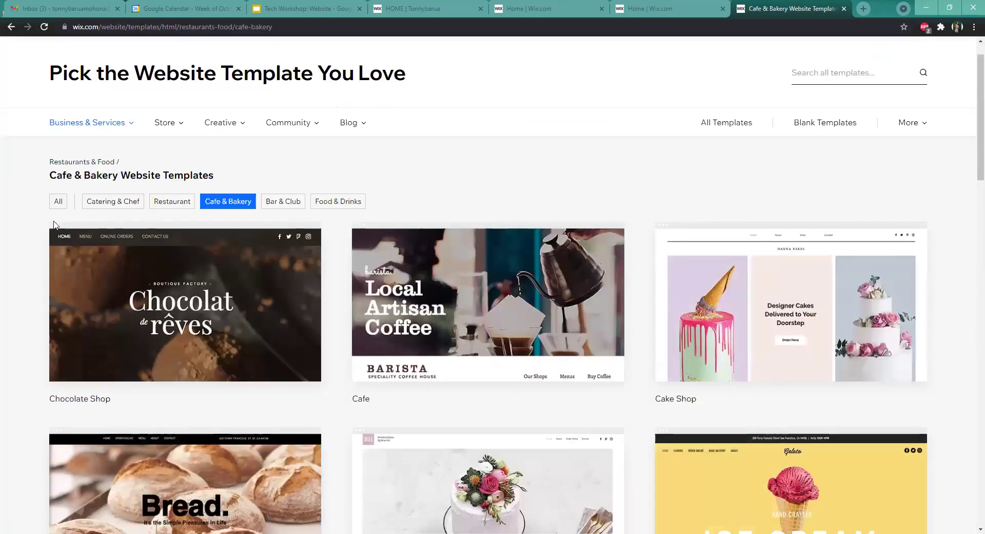
{"action": "scroll", "coordinate": [969, 286], "scroll_direction": "down", "scroll_amount": 4}
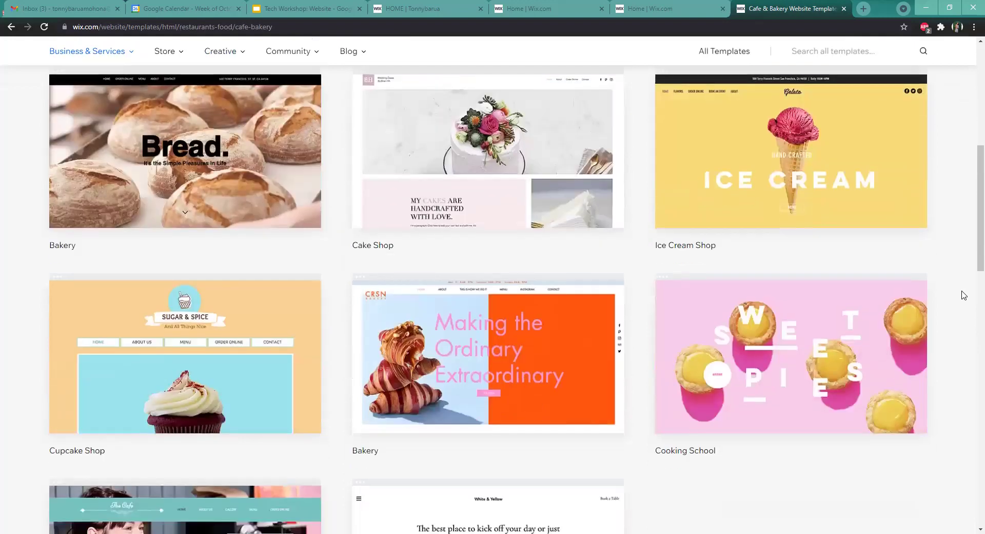
{"action": "scroll", "coordinate": [963, 296], "scroll_direction": "down", "scroll_amount": 6}
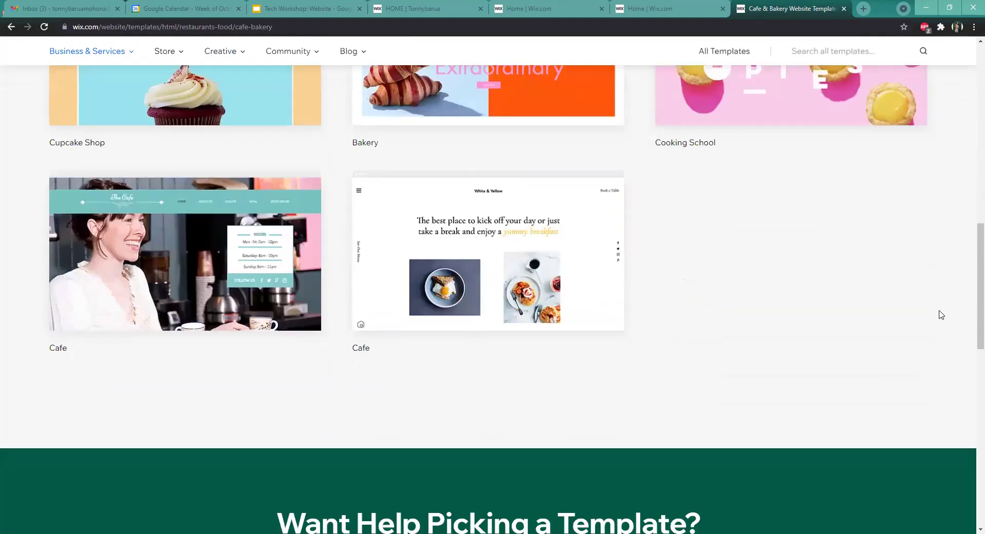
{"action": "scroll", "coordinate": [853, 300], "scroll_direction": "up", "scroll_amount": 4}
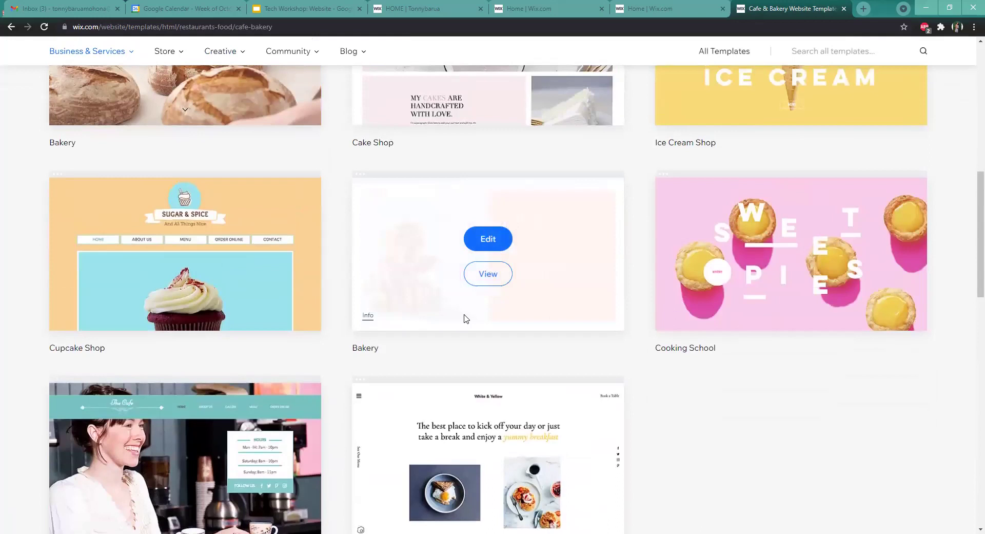
{"action": "scroll", "coordinate": [374, 231], "scroll_direction": "up", "scroll_amount": 10}
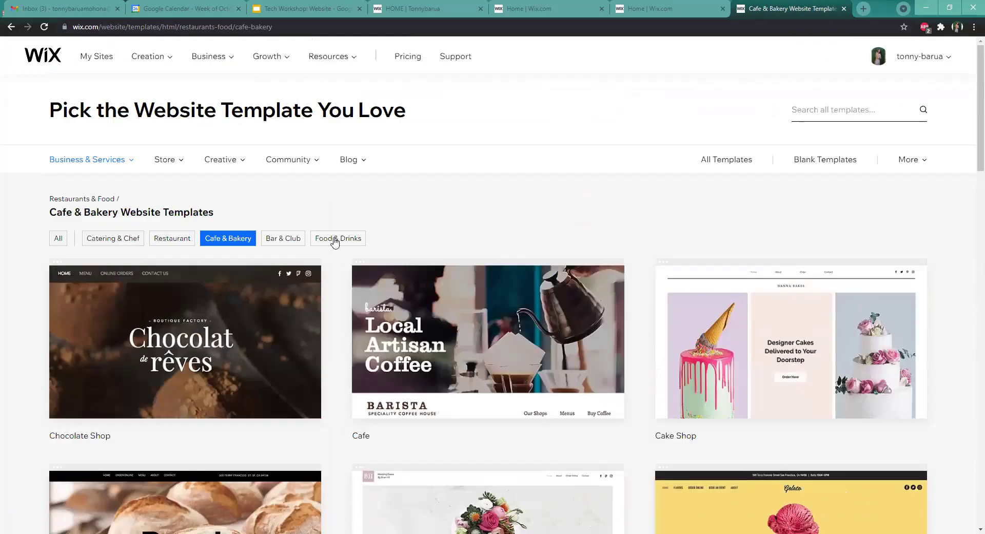
Open the Pets & Animals templates of the online store category, refreshing the template list to load them
{"action": "mouse_move", "coordinate": [109, 161]}
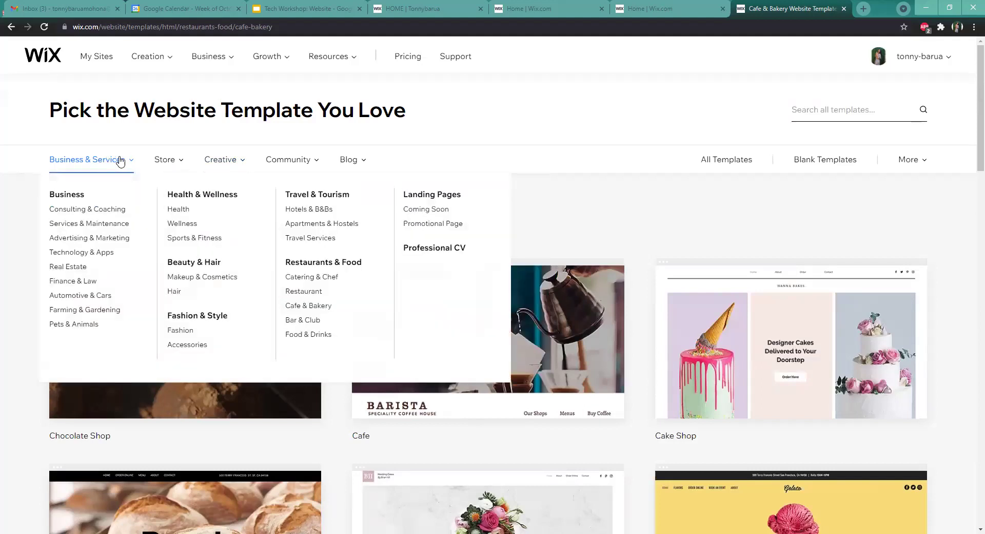
{"action": "mouse_move", "coordinate": [161, 161]}
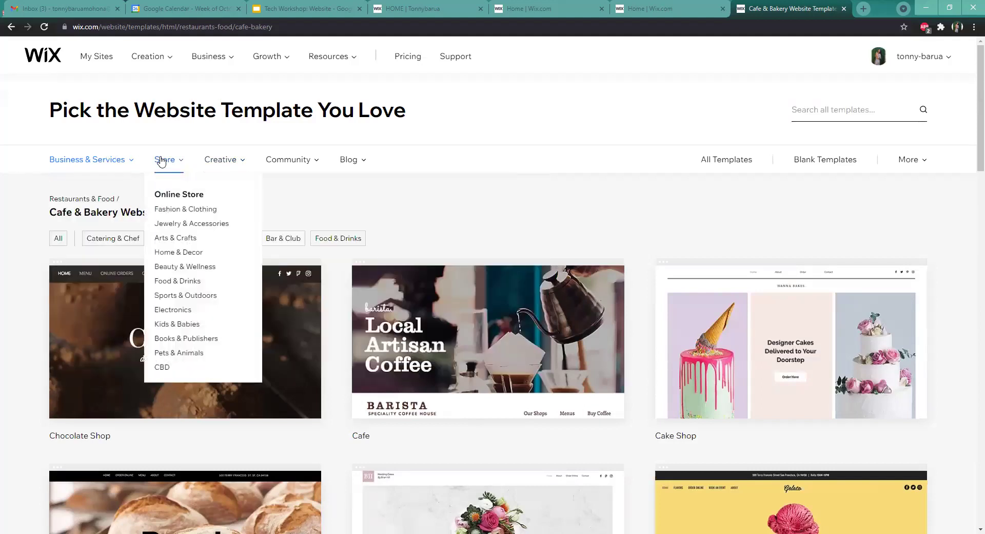
{"action": "left_click", "coordinate": [188, 353]}
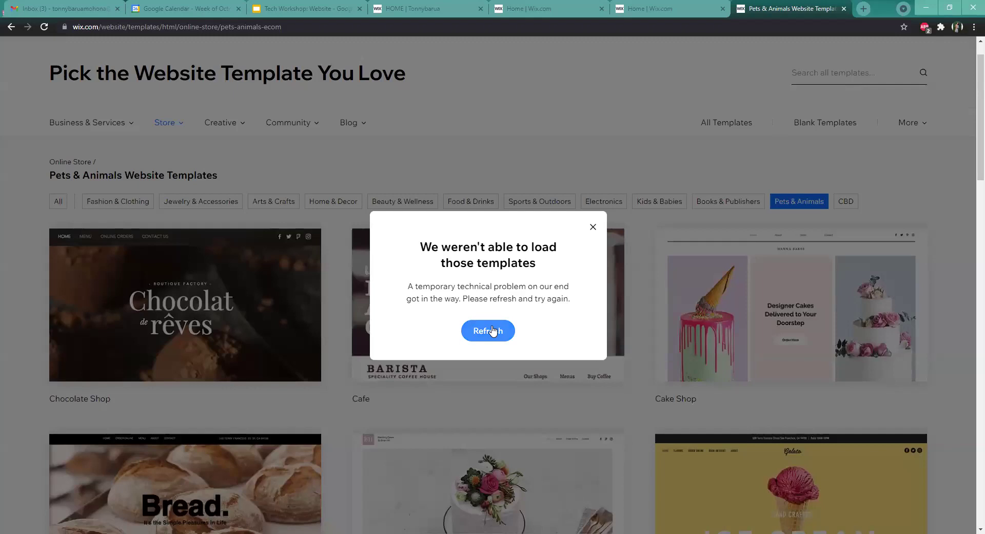
{"action": "left_click", "coordinate": [493, 331]}
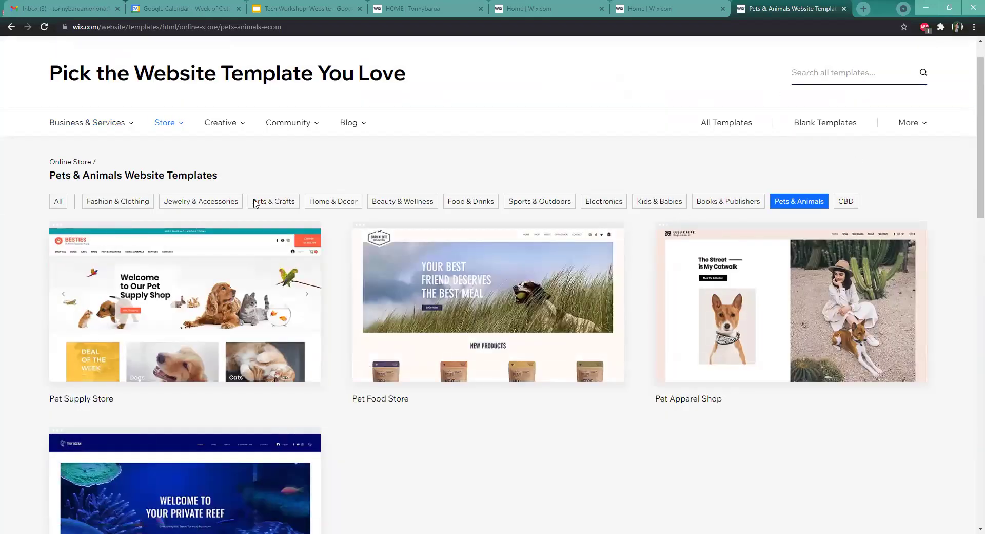
Search all templates for "cats" and look through the matching designs
{"action": "left_click", "coordinate": [860, 70]}
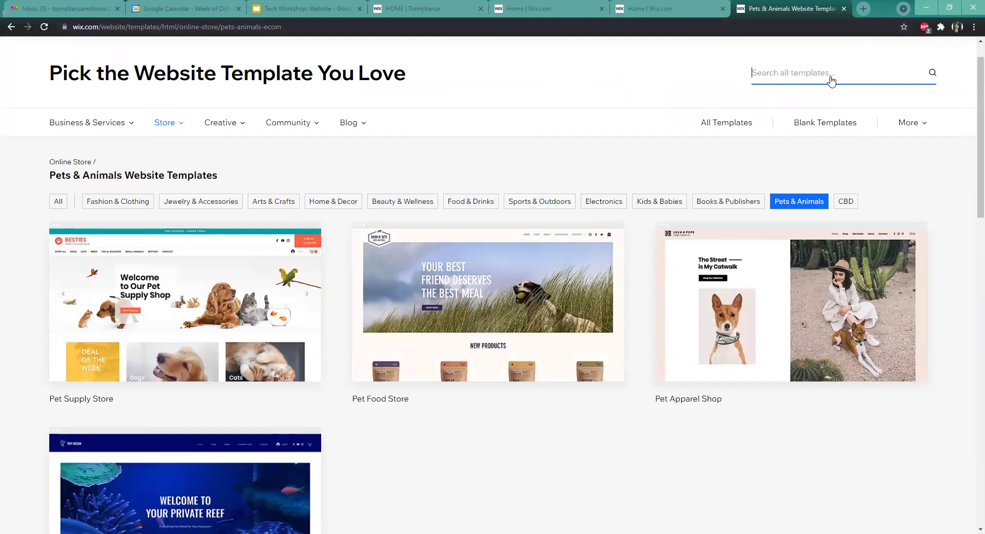
{"action": "type", "text": "cats"}
{"action": "key", "text": "Return"}
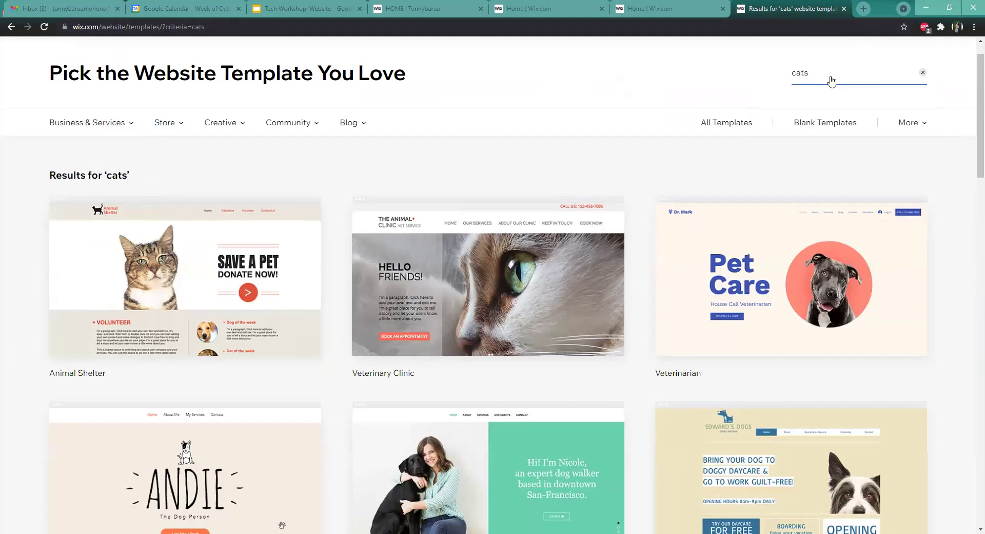
{"action": "scroll", "coordinate": [842, 82], "scroll_direction": "down", "scroll_amount": 7}
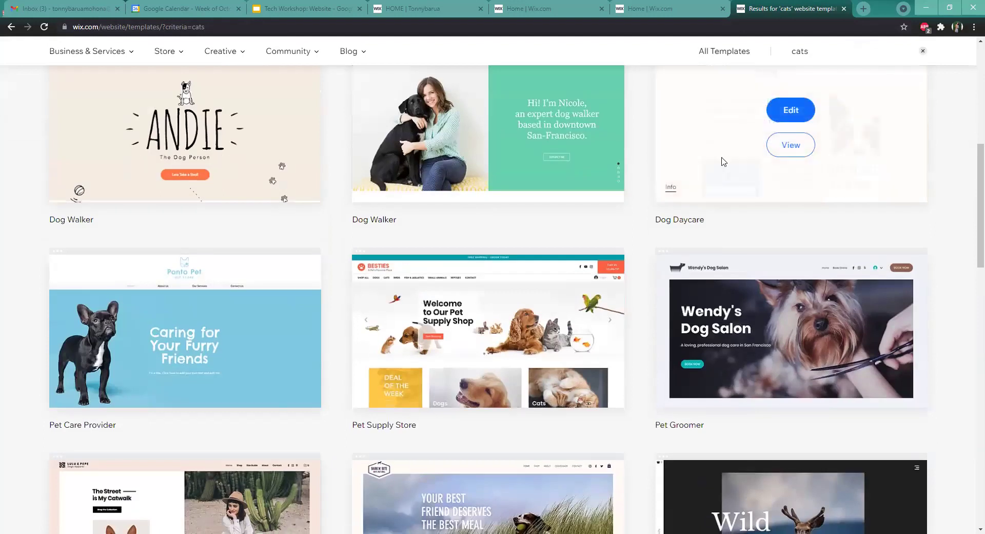
{"action": "scroll", "coordinate": [690, 174], "scroll_direction": "down", "scroll_amount": 8}
{"action": "scroll", "coordinate": [691, 177], "scroll_direction": "up", "scroll_amount": 15}
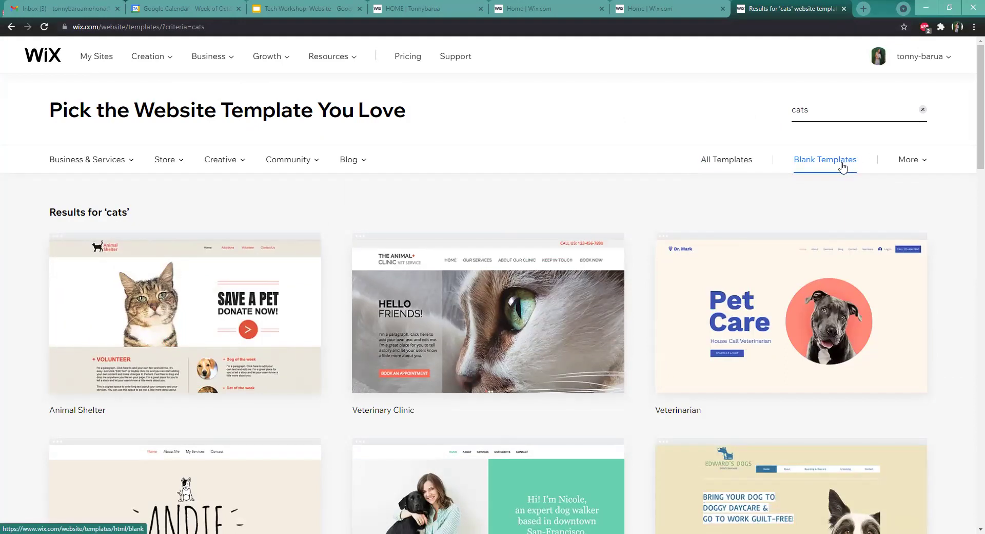
Check the template category lists, reopen the Cafe & Bakery templates and look over their designs again
{"action": "mouse_move", "coordinate": [918, 167]}
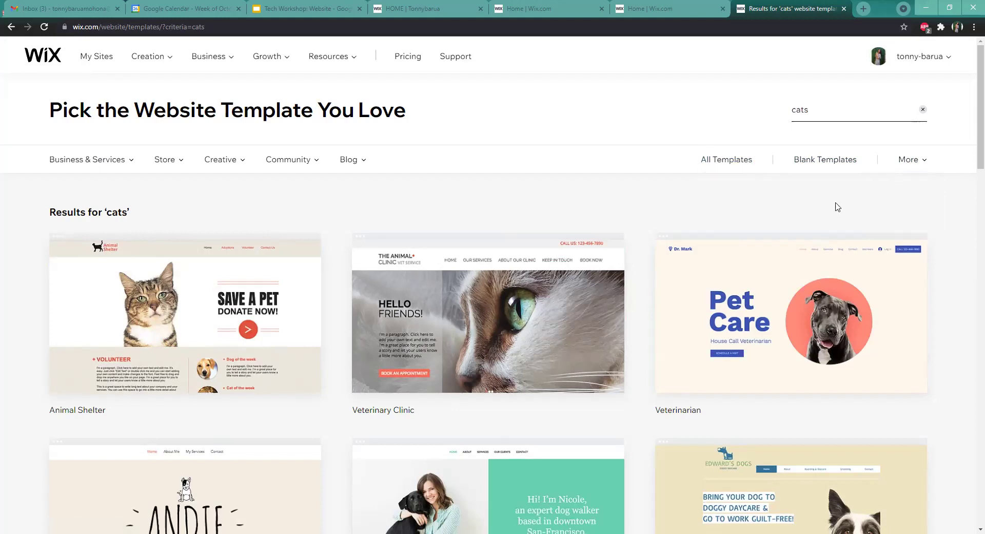
{"action": "mouse_move", "coordinate": [220, 159]}
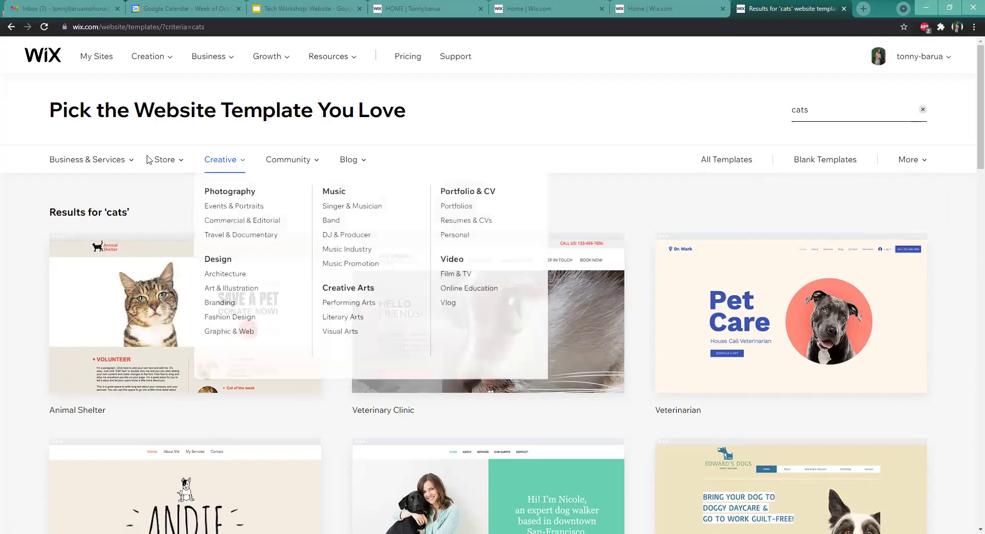
{"action": "mouse_move", "coordinate": [161, 165]}
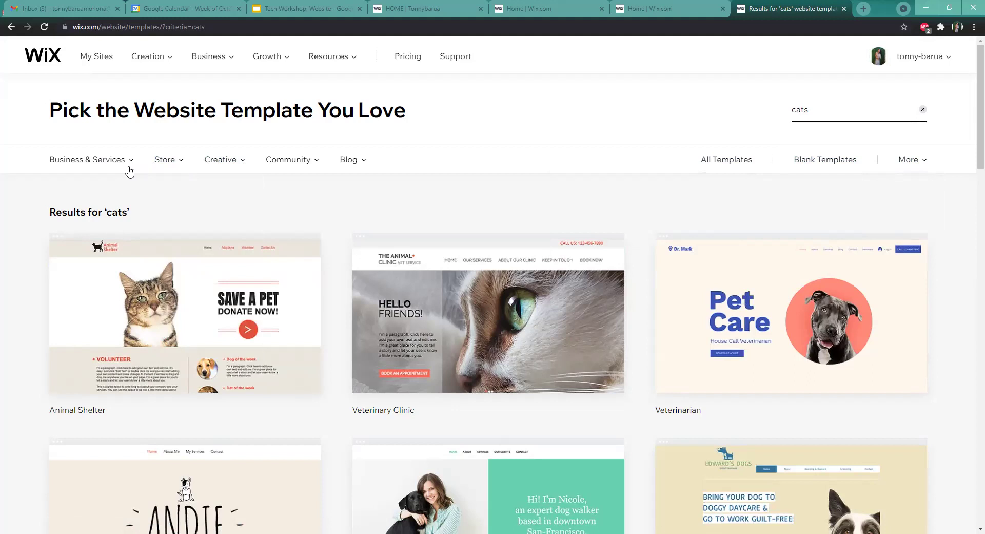
{"action": "mouse_move", "coordinate": [106, 162]}
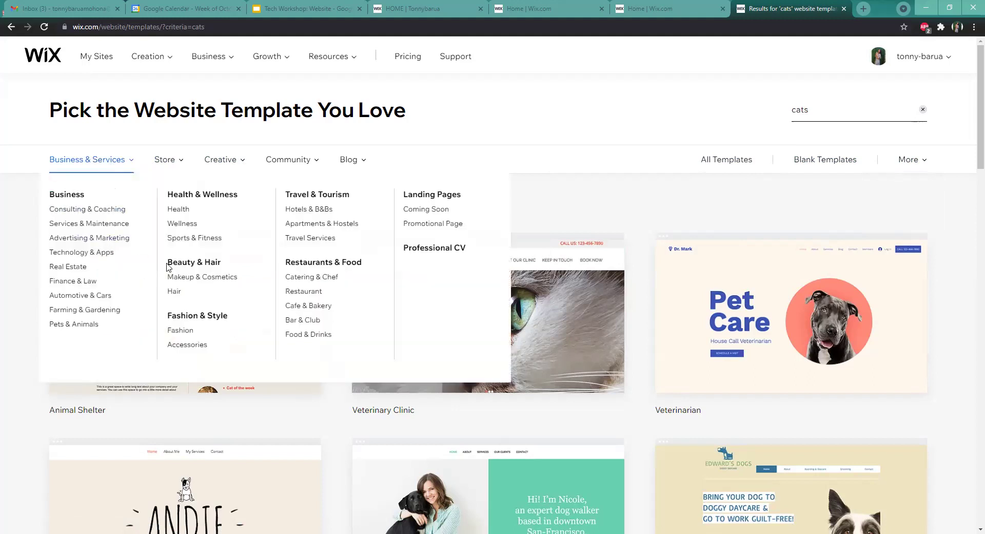
{"action": "left_click", "coordinate": [317, 307]}
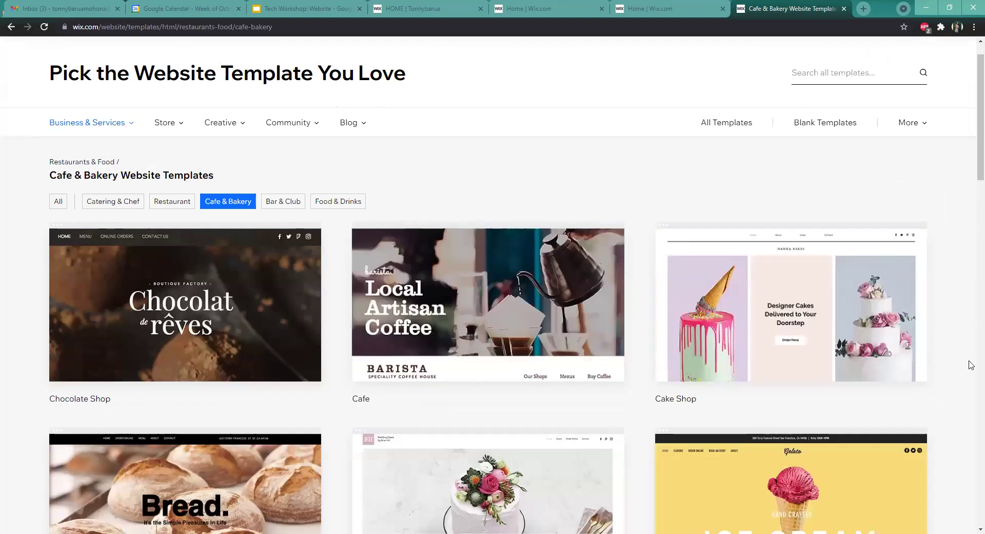
{"action": "scroll", "coordinate": [964, 351], "scroll_direction": "down", "scroll_amount": 3}
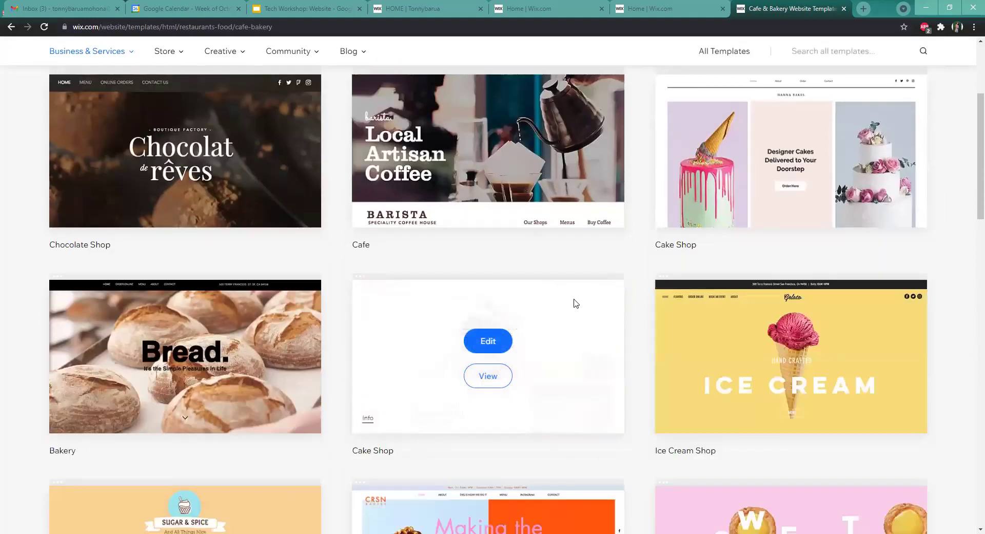
{"action": "scroll", "coordinate": [372, 345], "scroll_direction": "down", "scroll_amount": 4}
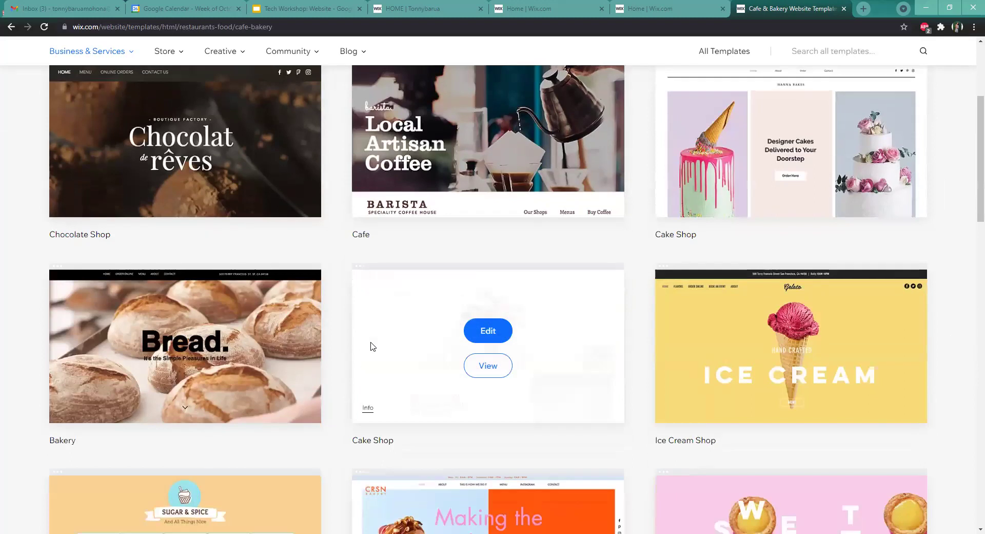
{"action": "mouse_move", "coordinate": [910, 309]}
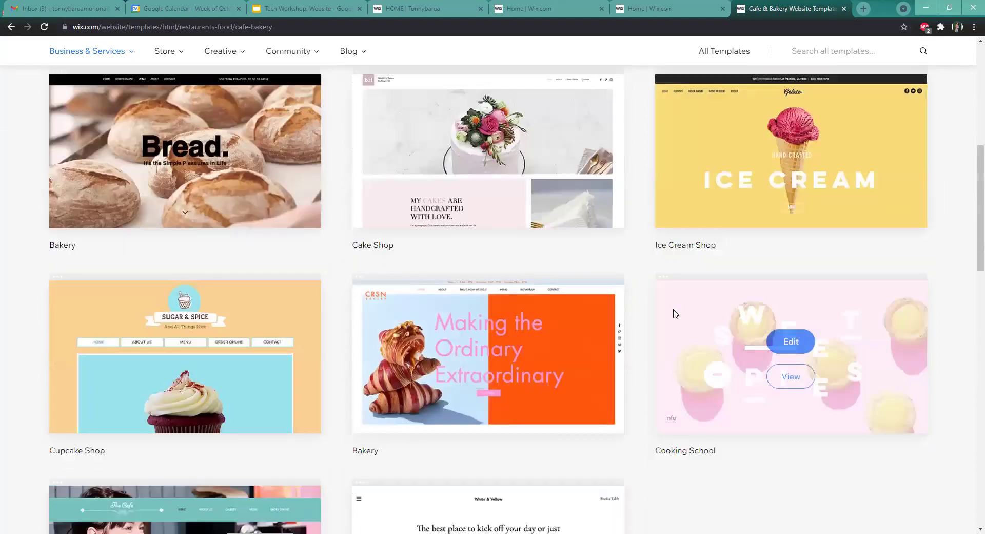
{"action": "left_click_drag", "start_coordinate": [971, 261], "coordinate": [971, 163]}
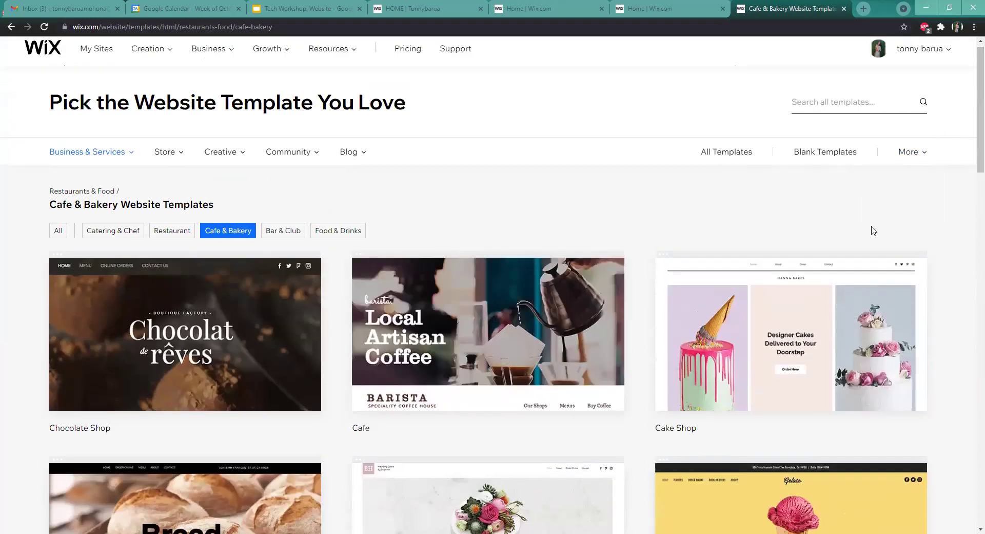
Open the Most Popular website templates and browse down to the Illustrator design
{"action": "left_click", "coordinate": [913, 152]}
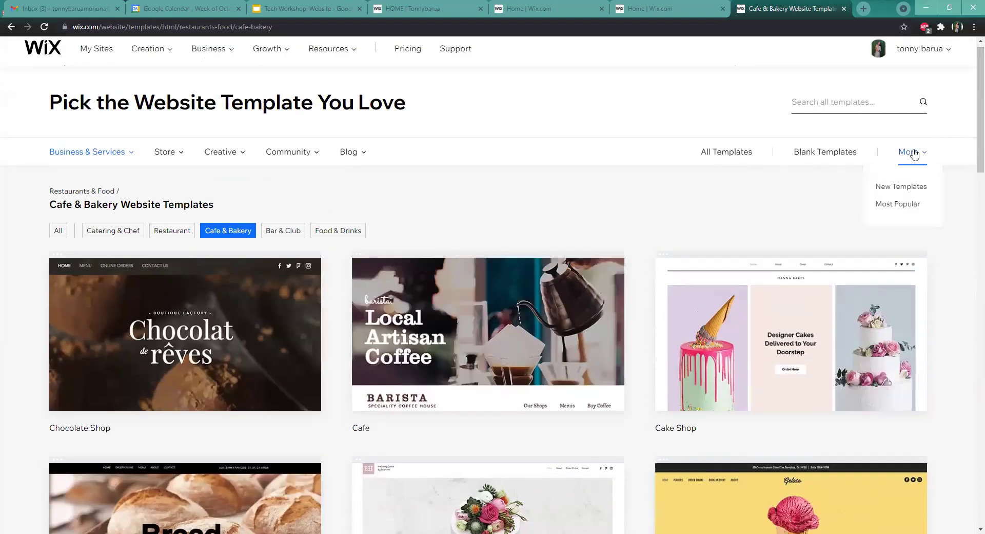
{"action": "left_click_drag", "start_coordinate": [971, 144], "coordinate": [971, 175]}
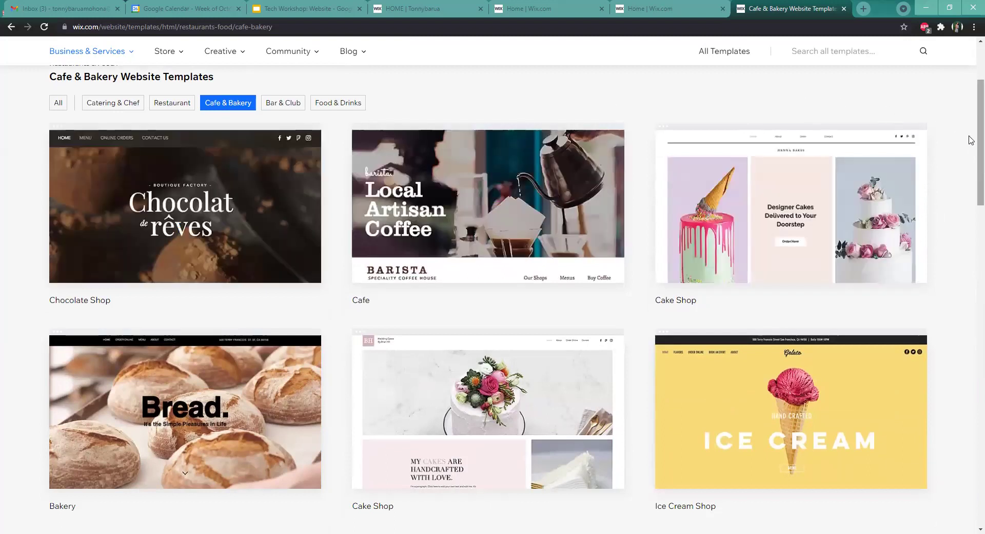
{"action": "scroll", "coordinate": [971, 170], "scroll_direction": "up", "scroll_amount": 3}
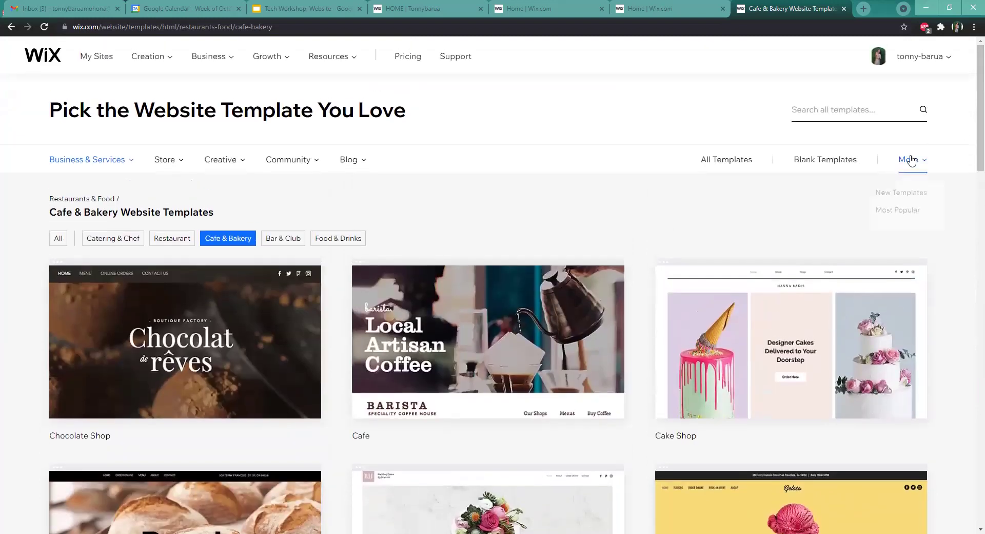
{"action": "left_click", "coordinate": [915, 212]}
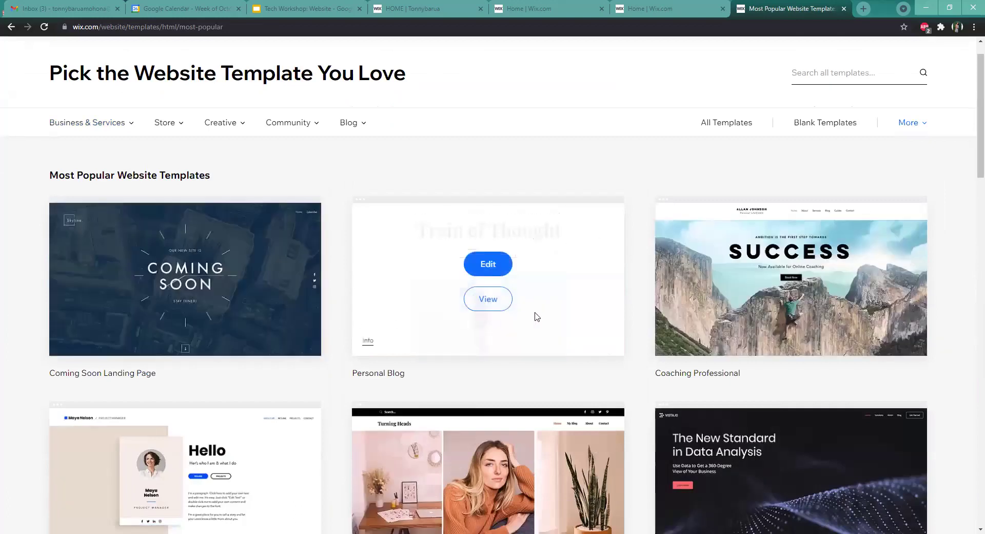
{"action": "mouse_move", "coordinate": [882, 334]}
{"action": "scroll", "coordinate": [884, 370], "scroll_direction": "down", "scroll_amount": 3}
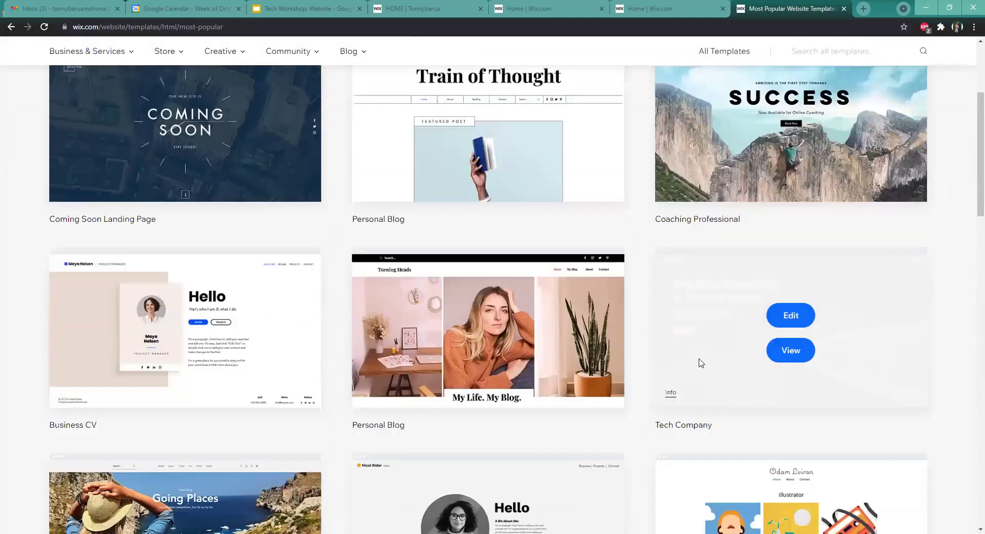
{"action": "scroll", "coordinate": [967, 318], "scroll_direction": "down", "scroll_amount": 3}
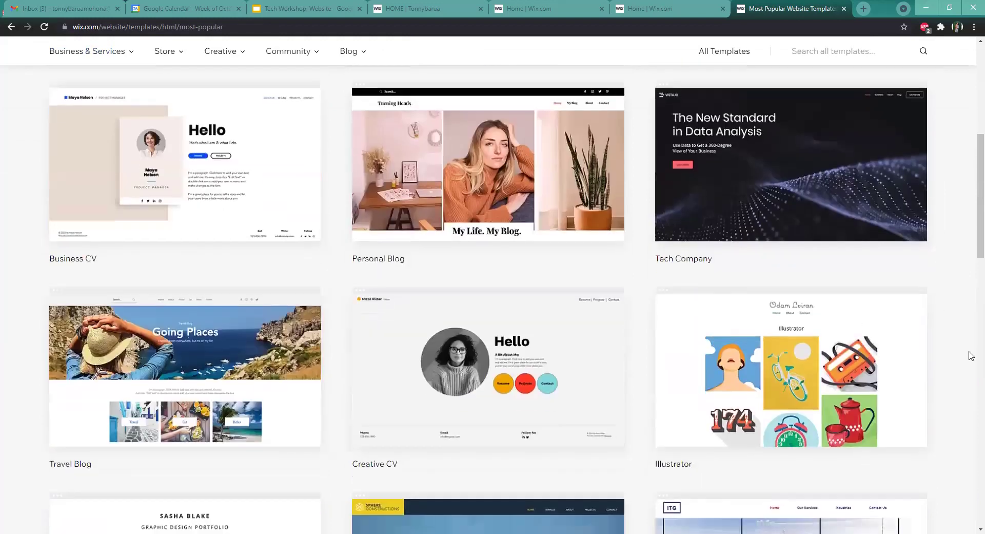
{"action": "scroll", "coordinate": [926, 352], "scroll_direction": "down", "scroll_amount": 1}
{"action": "mouse_move", "coordinate": [794, 325]}
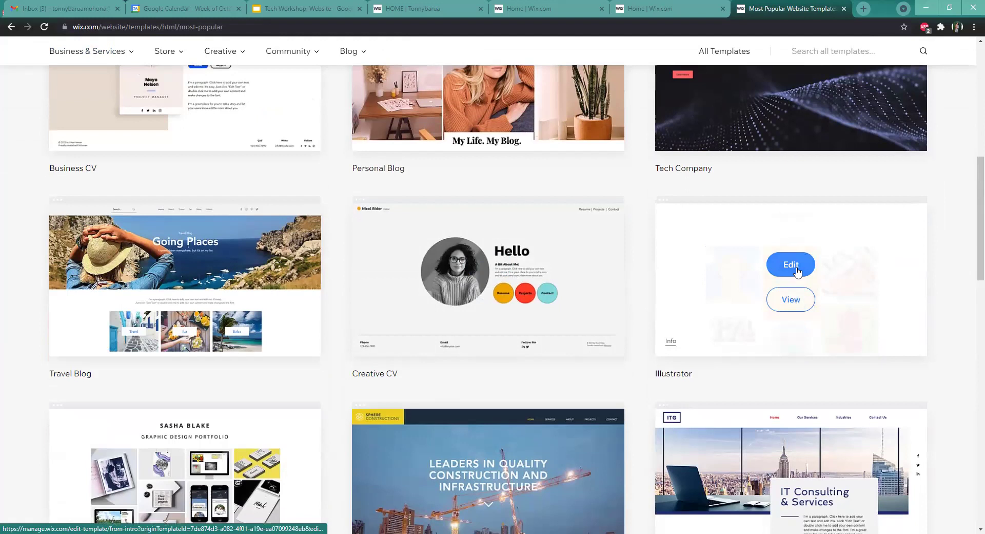
Preview the Illustrator template, open its full demo and examine the home page design
{"action": "left_click", "coordinate": [793, 298]}
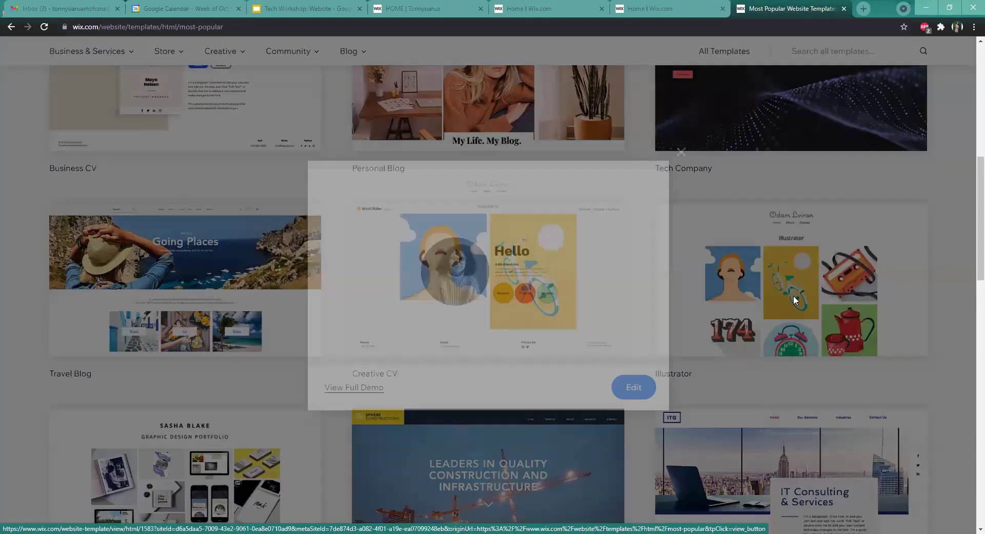
{"action": "scroll", "coordinate": [573, 319], "scroll_direction": "down", "scroll_amount": 7}
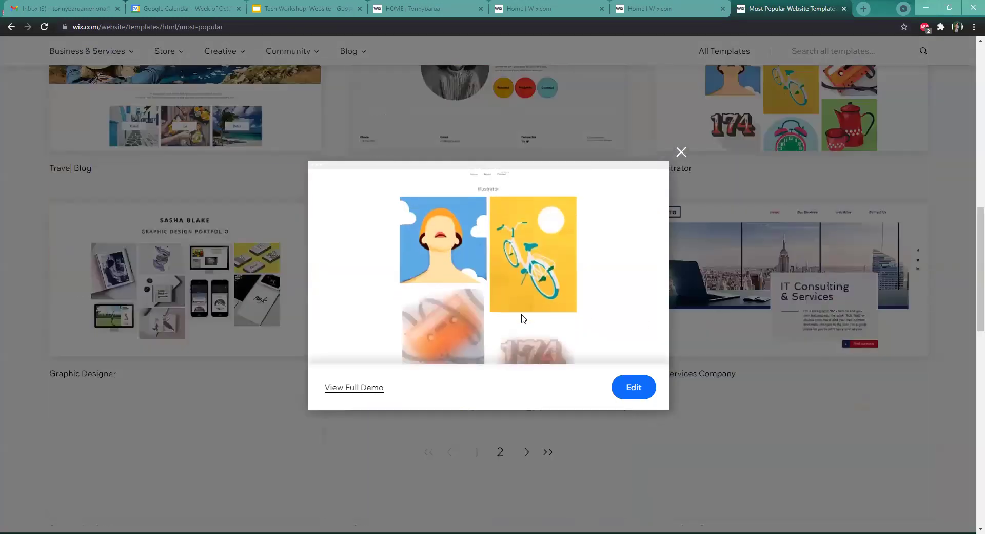
{"action": "scroll", "coordinate": [520, 311], "scroll_direction": "up", "scroll_amount": 9}
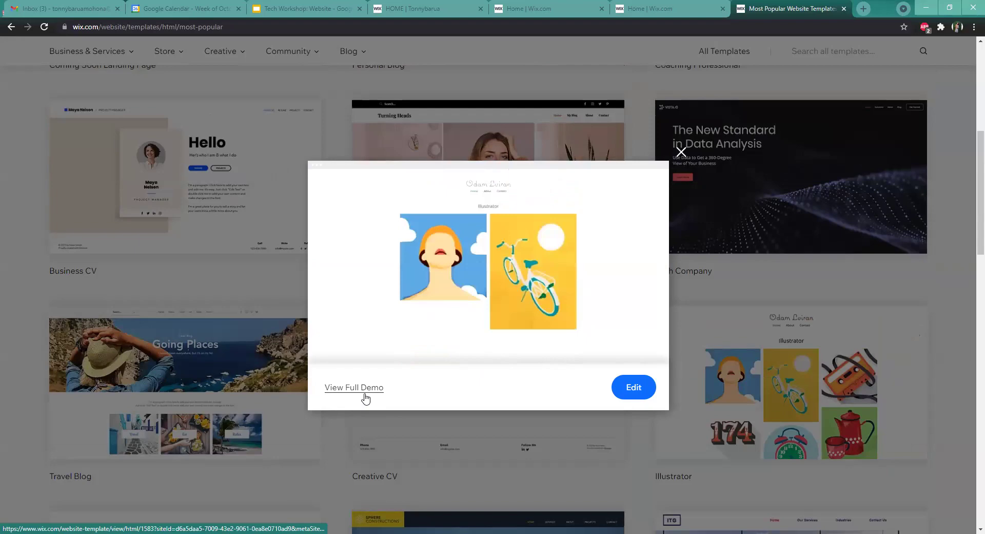
{"action": "left_click", "coordinate": [366, 397]}
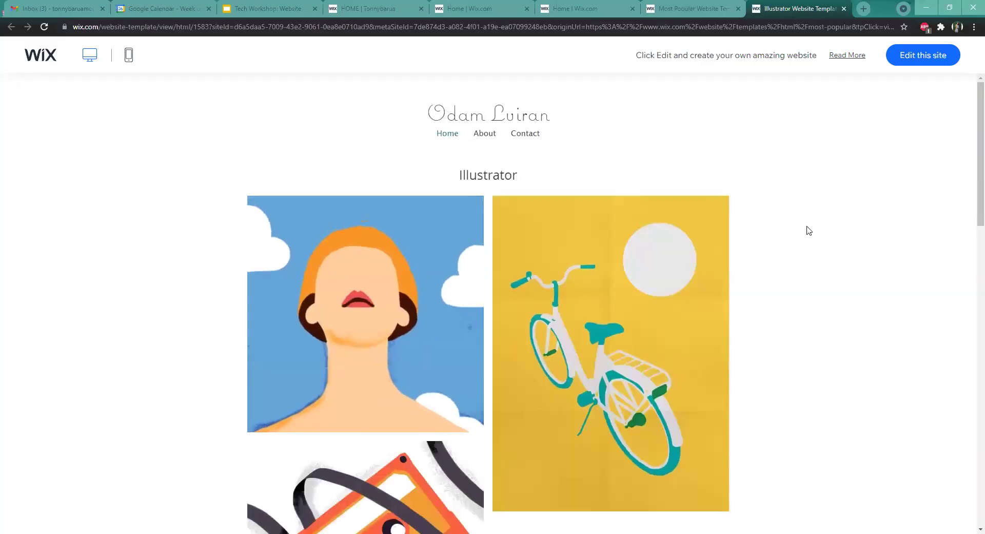
{"action": "scroll", "coordinate": [841, 234], "scroll_direction": "down", "scroll_amount": 3}
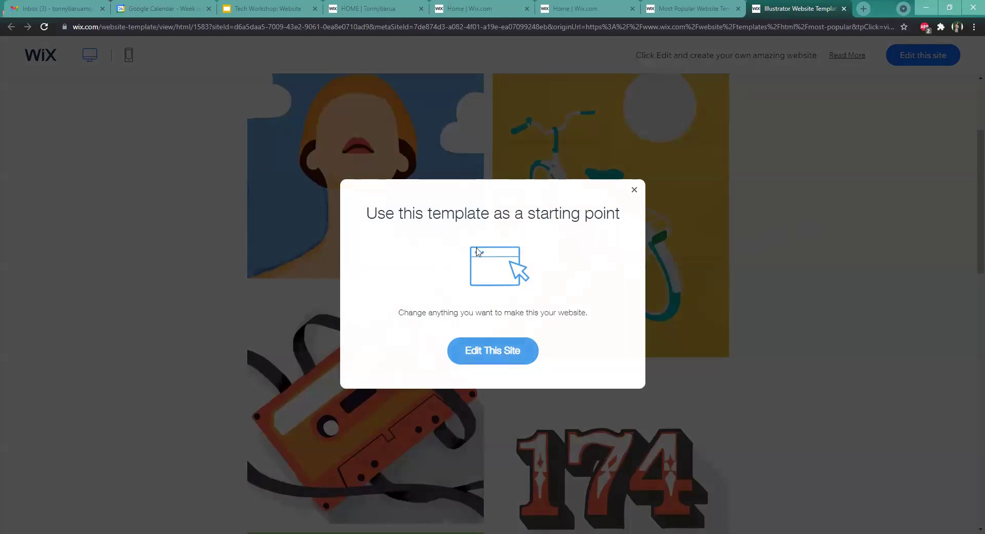
Dismiss the starting-point prompt and look through the rest of the Illustrator demo's home page
{"action": "left_click", "coordinate": [634, 190]}
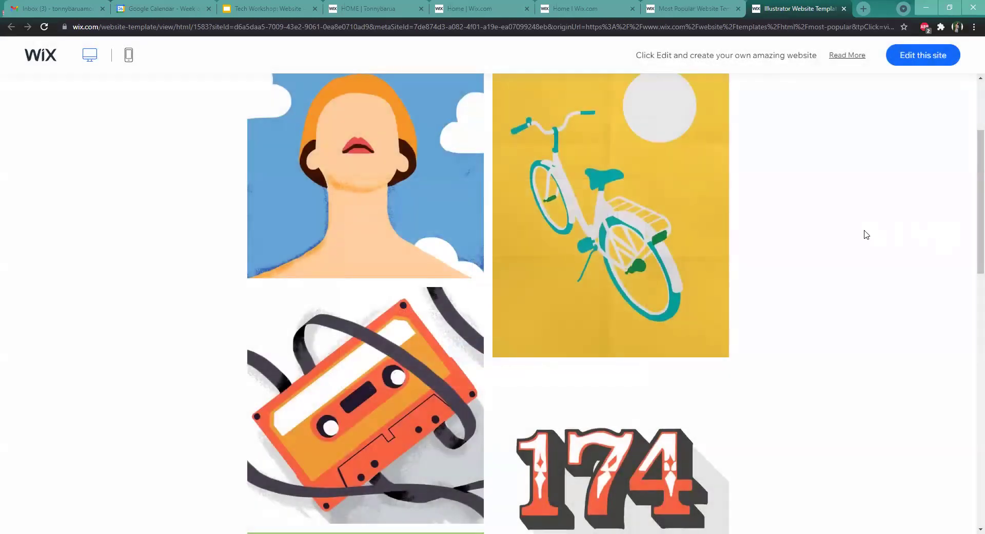
{"action": "scroll", "coordinate": [862, 235], "scroll_direction": "down", "scroll_amount": 6}
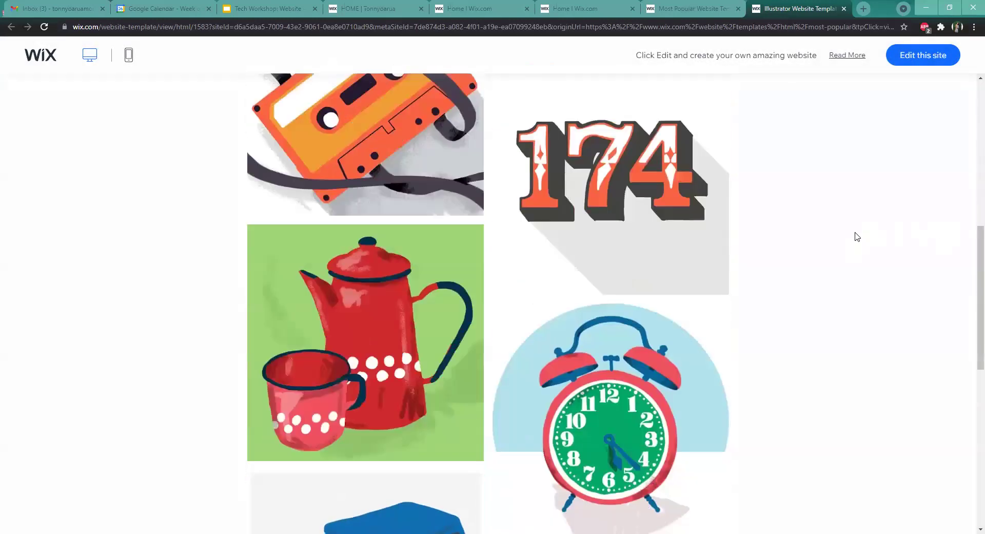
{"action": "scroll", "coordinate": [856, 236], "scroll_direction": "down", "scroll_amount": 10}
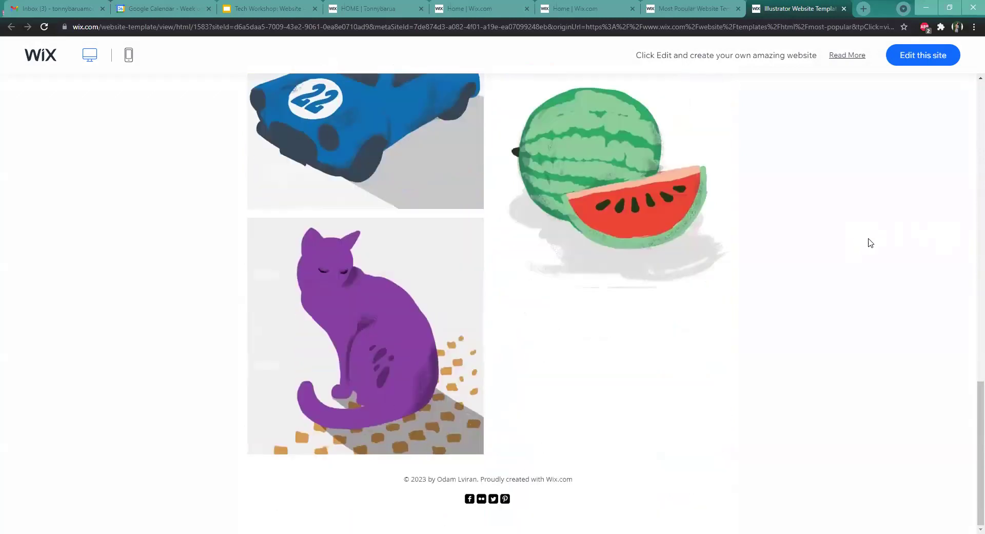
{"action": "left_click_drag", "start_coordinate": [974, 413], "coordinate": [971, 96]}
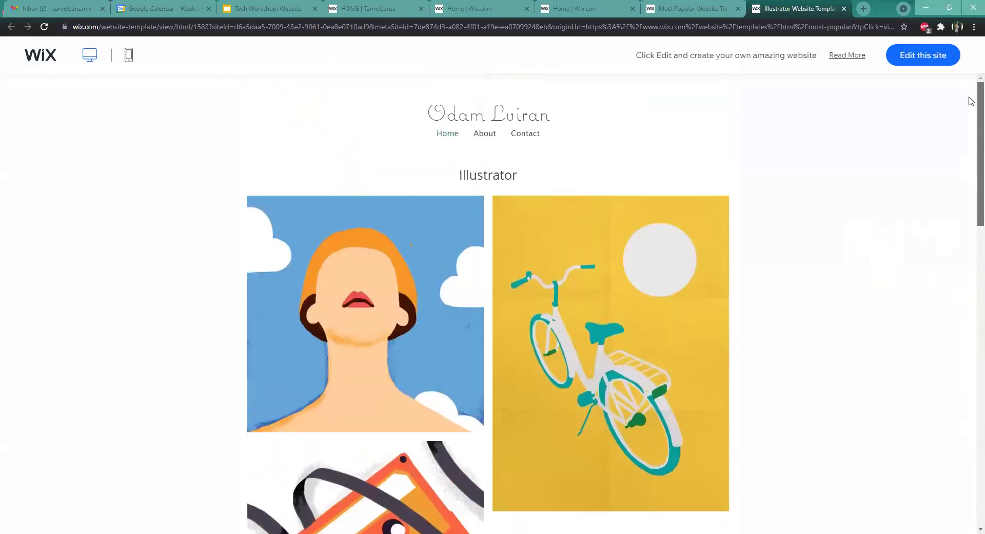
View the demo's About and Contact pages and return to its Home page
{"action": "left_click", "coordinate": [498, 136]}
{"action": "scroll", "coordinate": [804, 203], "scroll_direction": "down", "scroll_amount": 2}
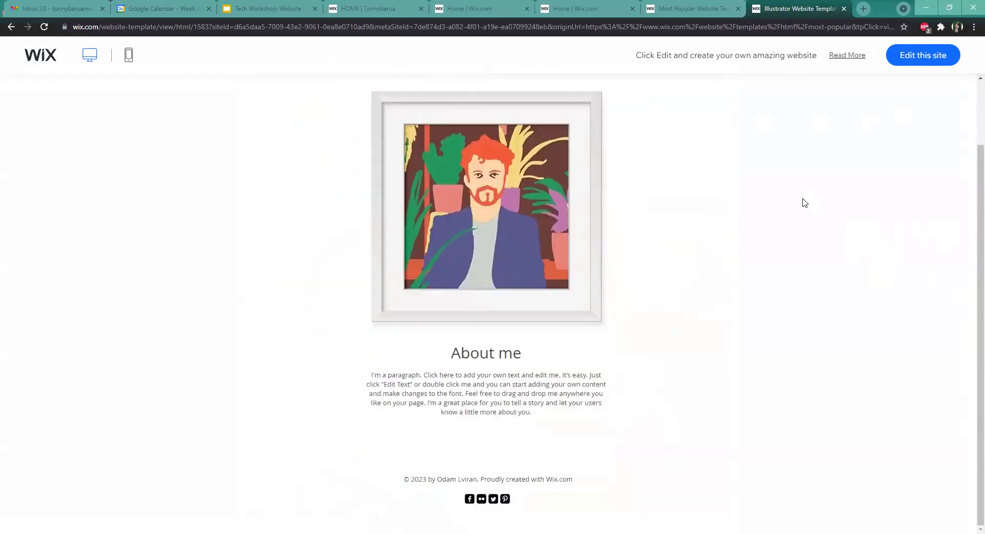
{"action": "scroll", "coordinate": [610, 149], "scroll_direction": "up", "scroll_amount": 2}
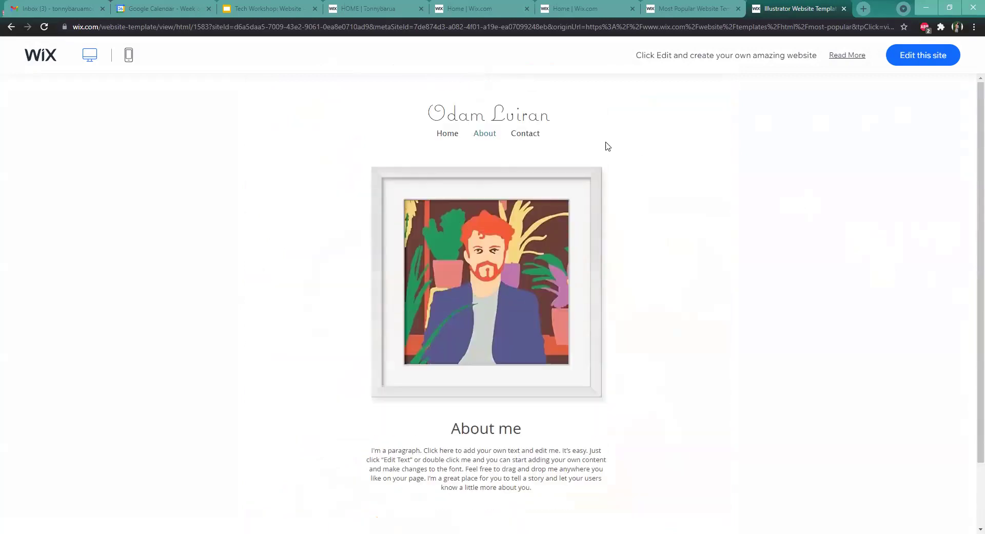
{"action": "left_click", "coordinate": [535, 135]}
{"action": "scroll", "coordinate": [760, 184], "scroll_direction": "down", "scroll_amount": 3}
{"action": "scroll", "coordinate": [698, 154], "scroll_direction": "up", "scroll_amount": 3}
{"action": "left_click", "coordinate": [453, 136]}
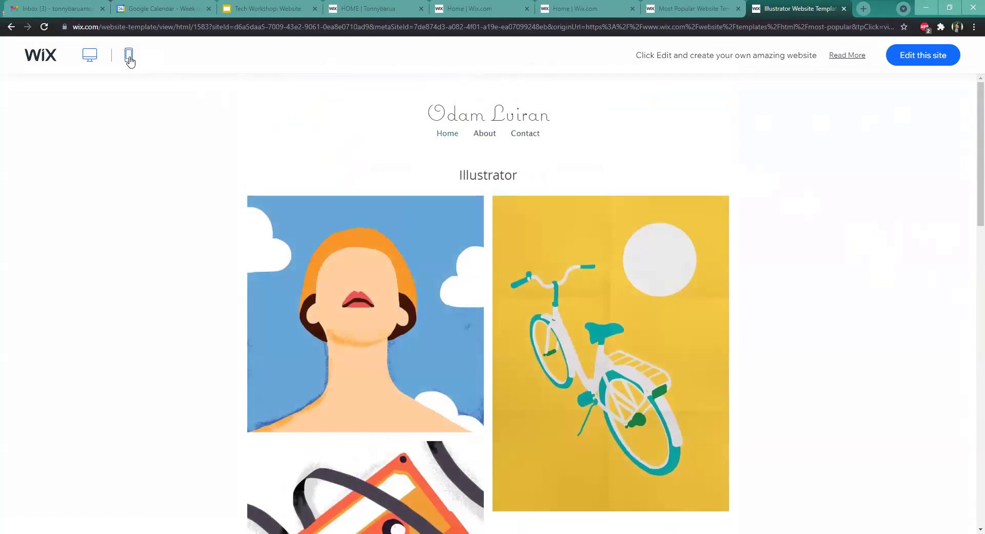
Check the Illustrator template's mobile layout and open the template for editing as a new site
{"action": "left_click", "coordinate": [127, 59]}
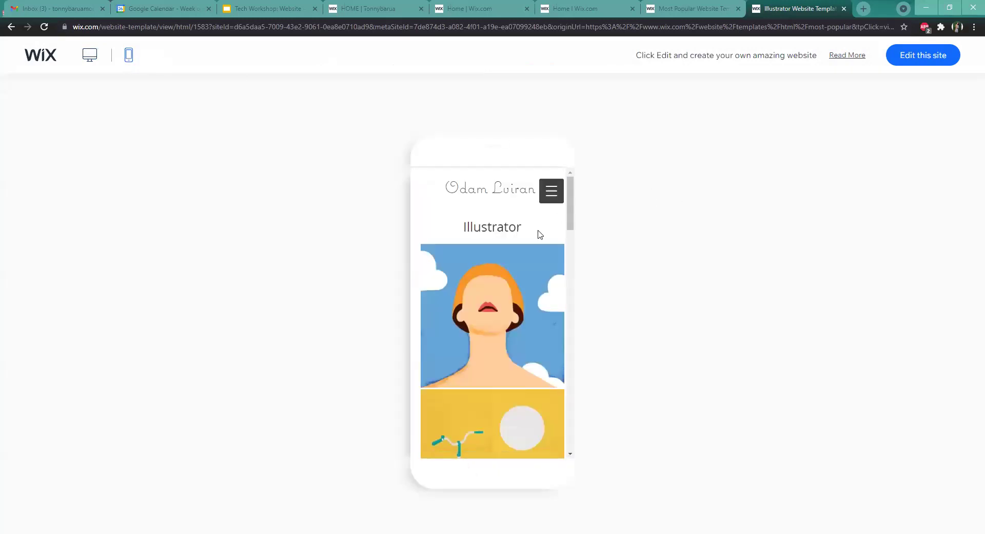
{"action": "scroll", "coordinate": [538, 236], "scroll_direction": "down", "scroll_amount": 10}
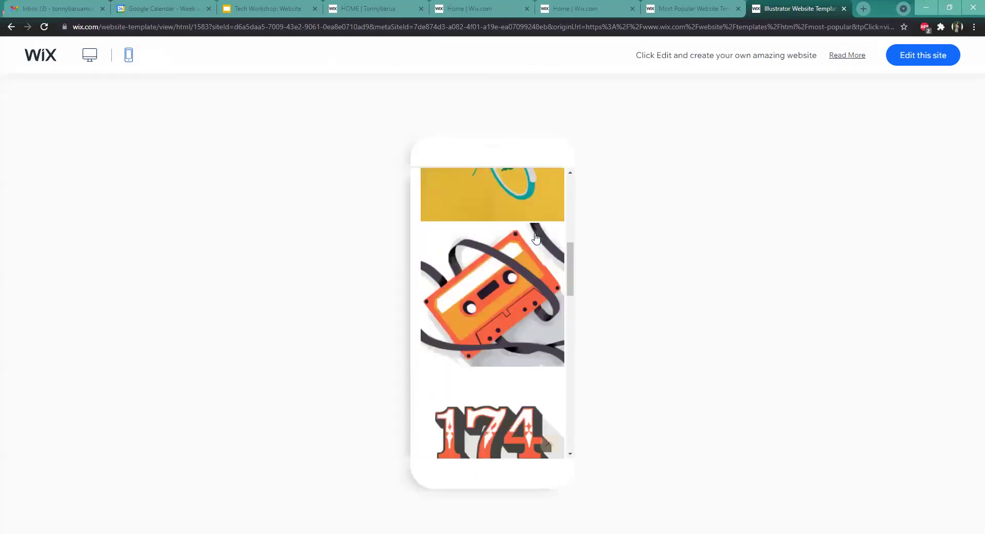
{"action": "scroll", "coordinate": [537, 241], "scroll_direction": "down", "scroll_amount": 8}
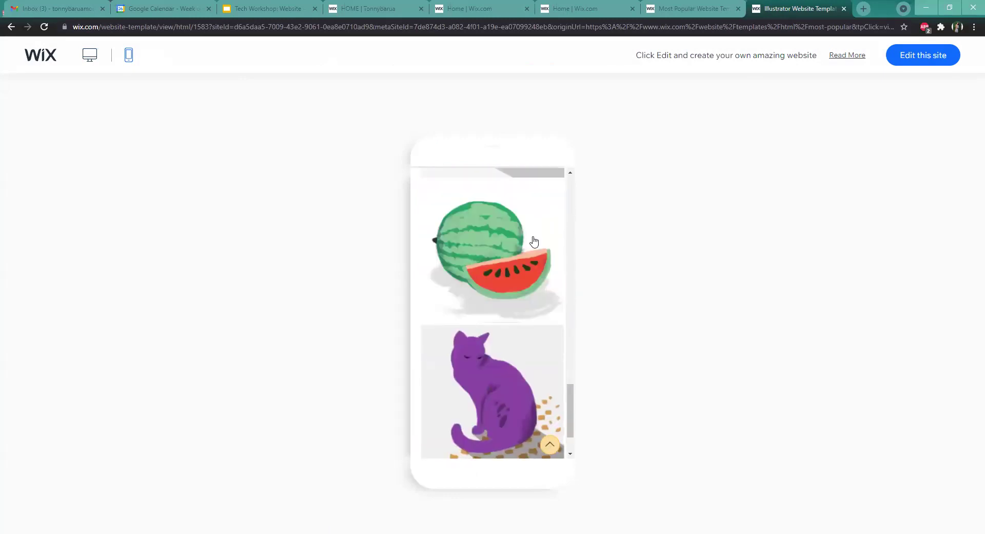
{"action": "scroll", "coordinate": [532, 241], "scroll_direction": "up", "scroll_amount": 4}
{"action": "scroll", "coordinate": [531, 233], "scroll_direction": "up", "scroll_amount": 10}
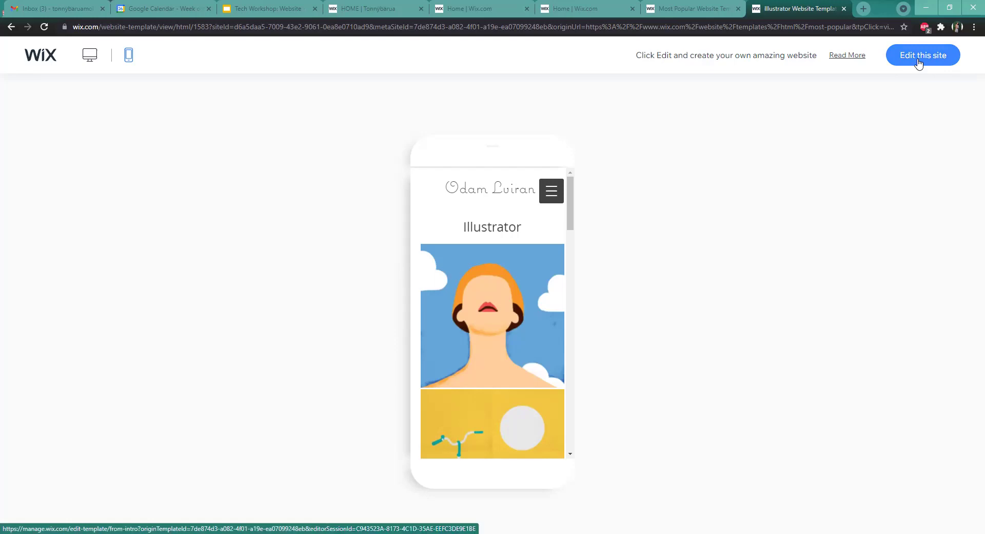
{"action": "left_click", "coordinate": [919, 61]}
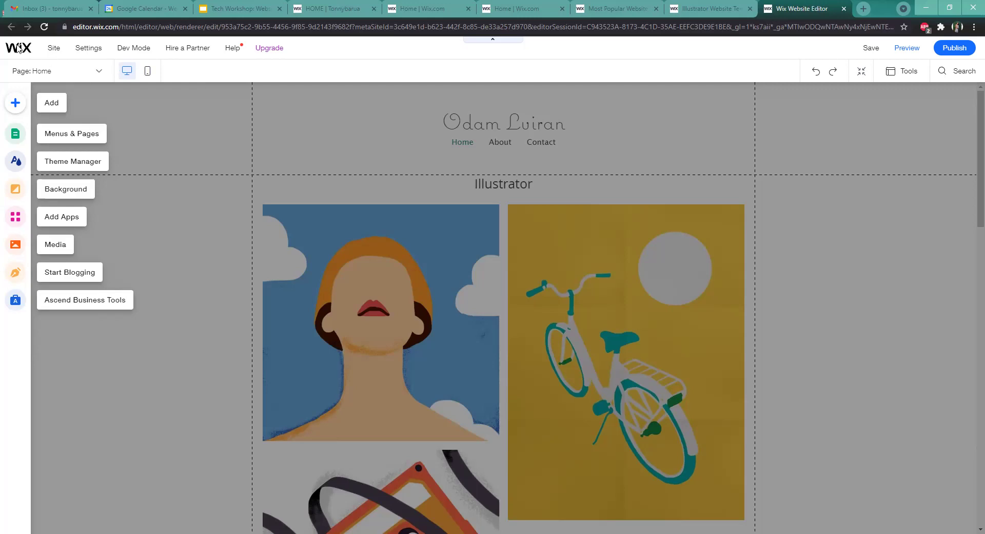
Look over the editor's Site, Settings, Dev Mode, Hire a Partner, Help, Upgrade and Publish options
{"action": "left_click", "coordinate": [54, 48]}
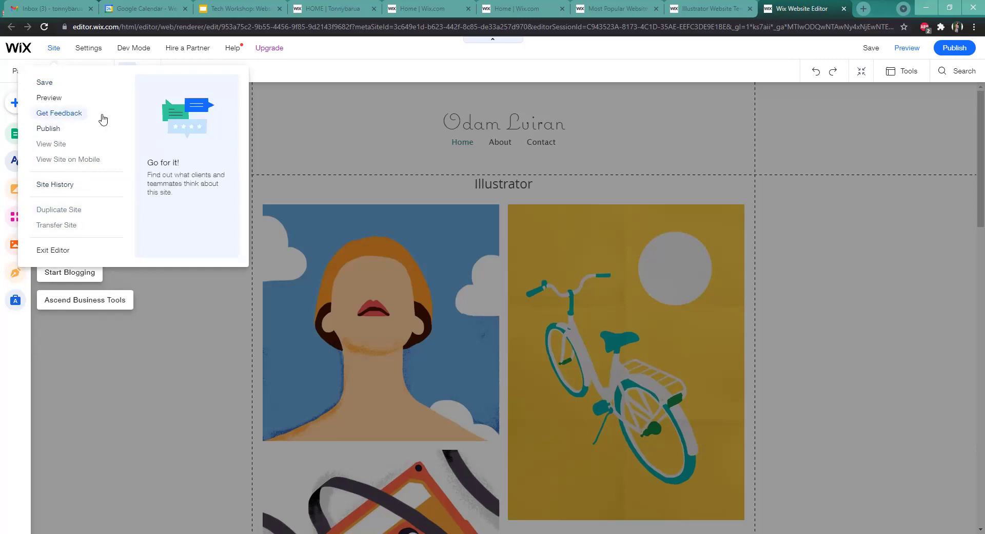
{"action": "mouse_move", "coordinate": [82, 51]}
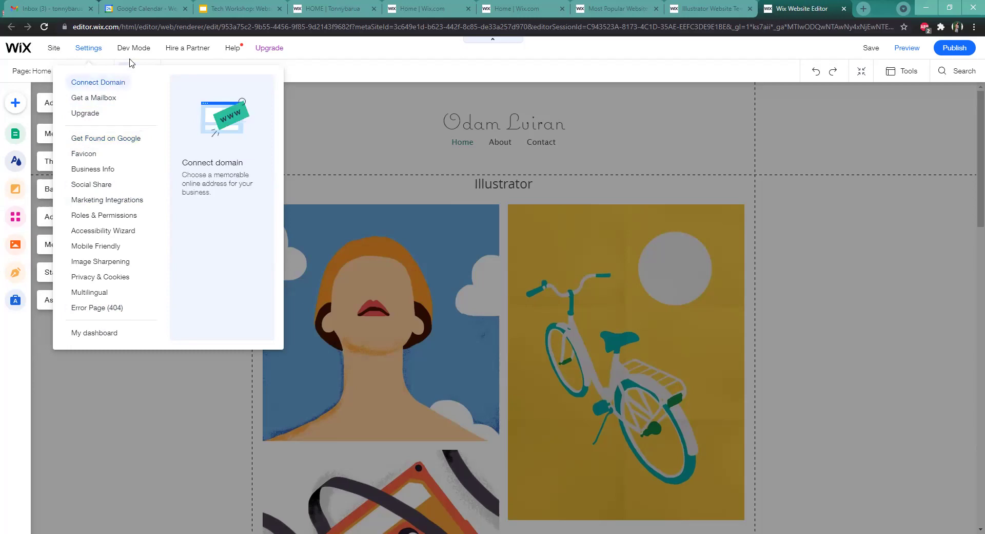
{"action": "mouse_move", "coordinate": [130, 53]}
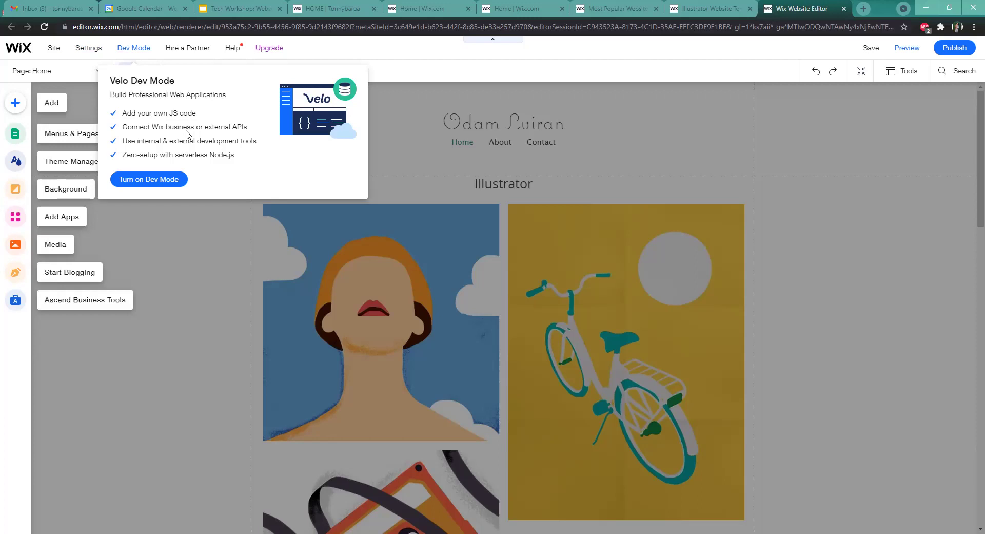
{"action": "mouse_move", "coordinate": [177, 56]}
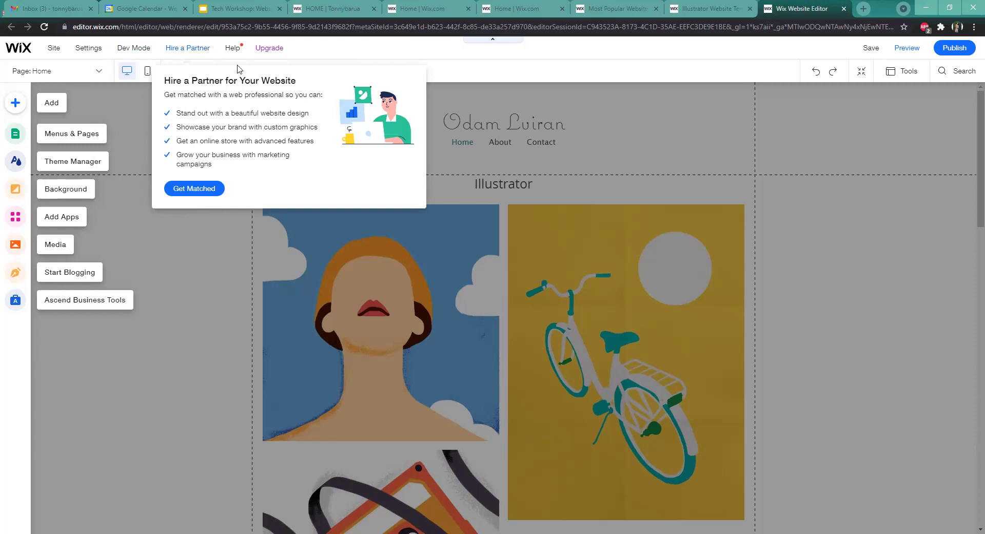
{"action": "mouse_move", "coordinate": [232, 49]}
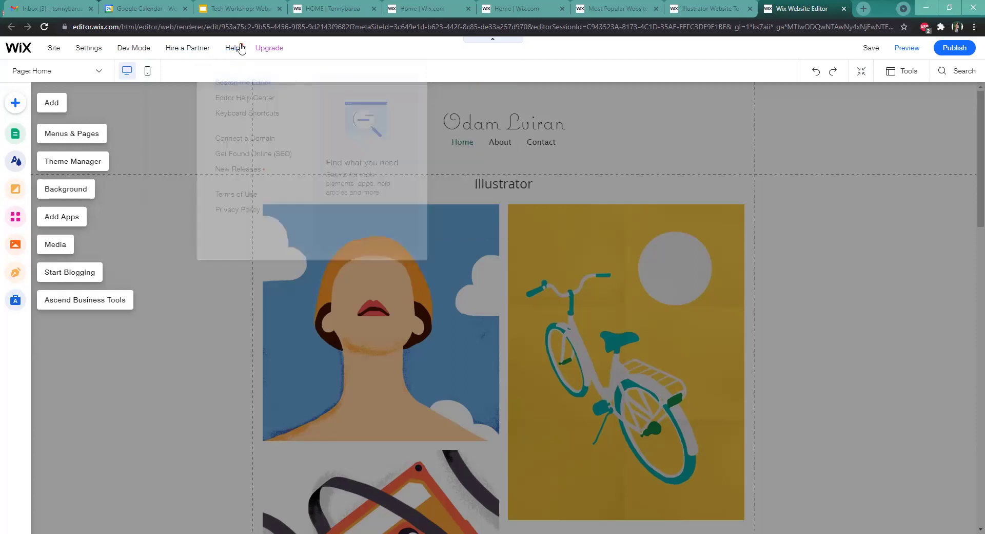
{"action": "mouse_move", "coordinate": [262, 48]}
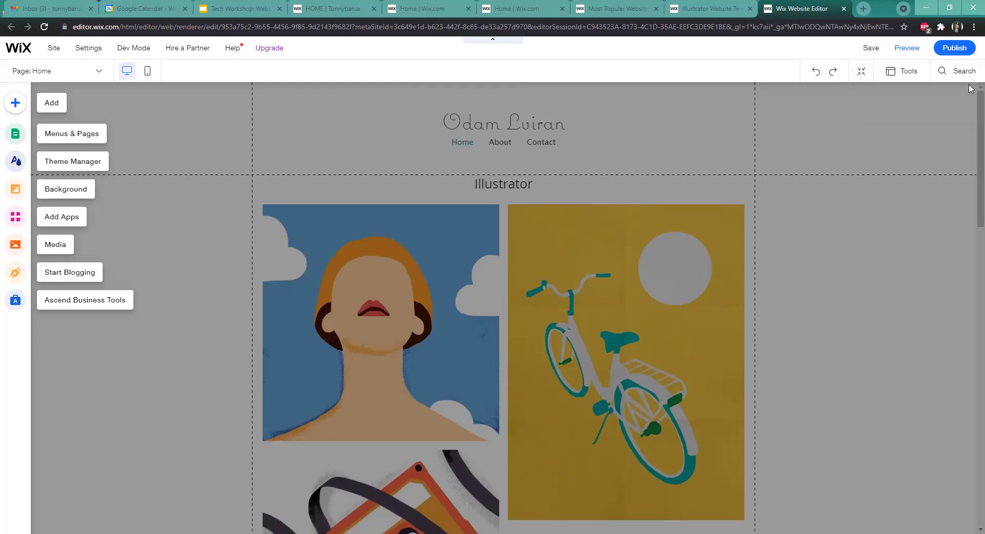
{"action": "left_click", "coordinate": [955, 48]}
Check which pages the site has in the page selector and the Site Pages list
{"action": "left_click", "coordinate": [99, 72]}
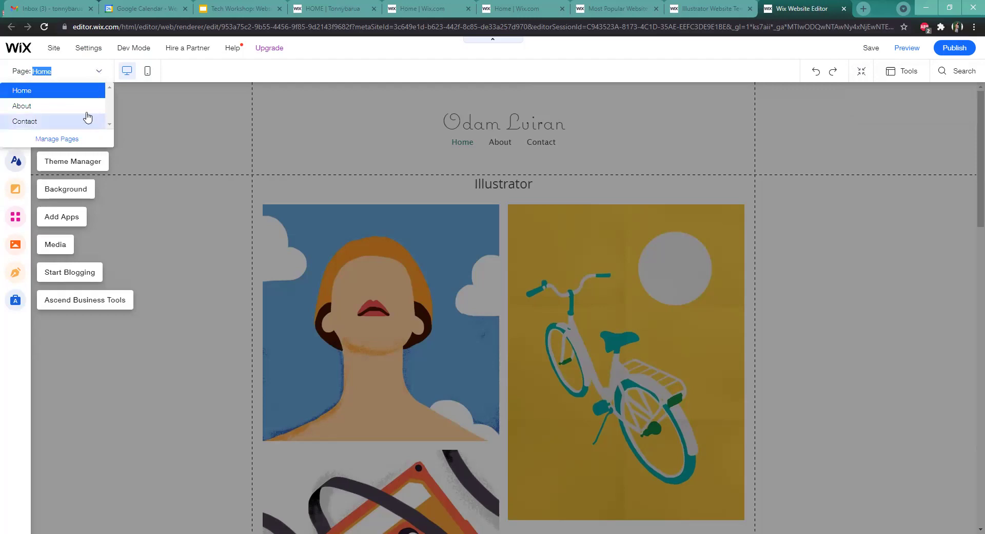
{"action": "left_click", "coordinate": [98, 75]}
{"action": "left_click", "coordinate": [98, 72]}
{"action": "left_click", "coordinate": [94, 75]}
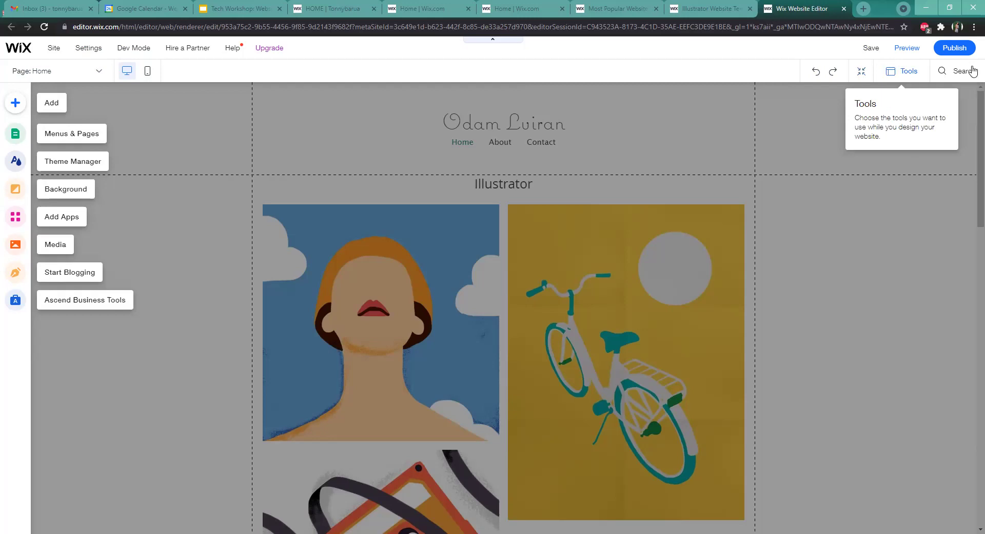
{"action": "left_click", "coordinate": [12, 134]}
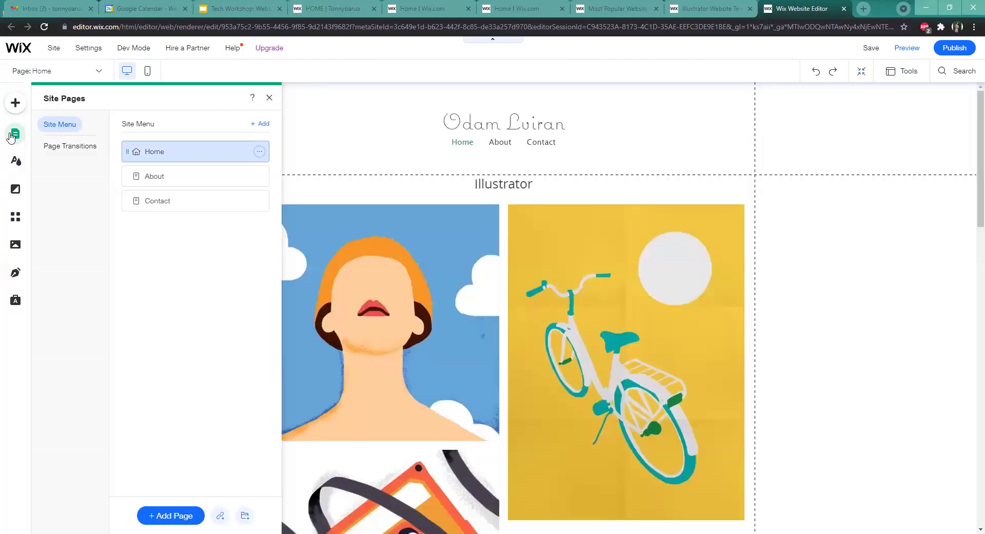
Open the site's color theme choices and preview several featured themes, including the dark brown, peach and dark navy ones
{"action": "left_click", "coordinate": [15, 162]}
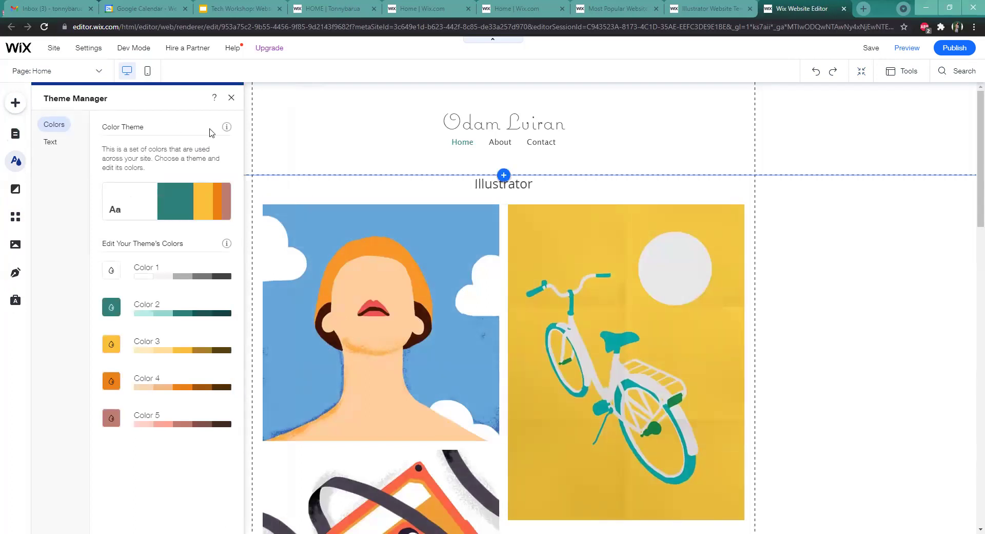
{"action": "left_click", "coordinate": [174, 204]}
{"action": "left_click", "coordinate": [177, 319]}
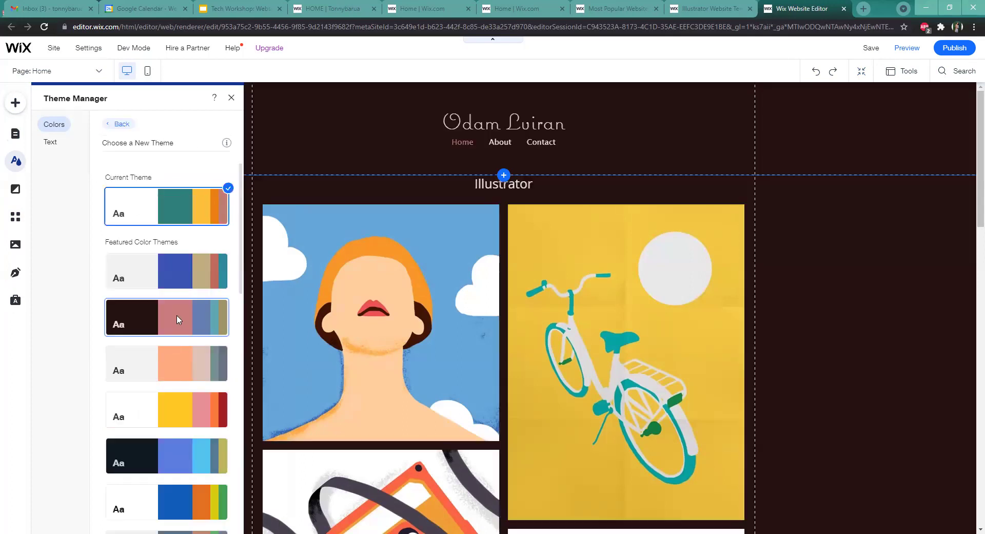
{"action": "left_click", "coordinate": [180, 365]}
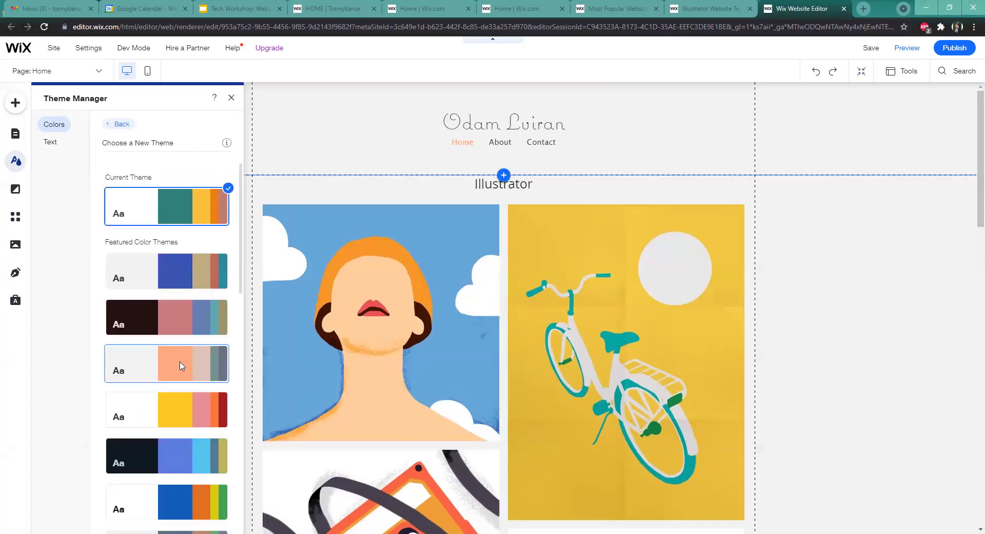
{"action": "left_click", "coordinate": [195, 452]}
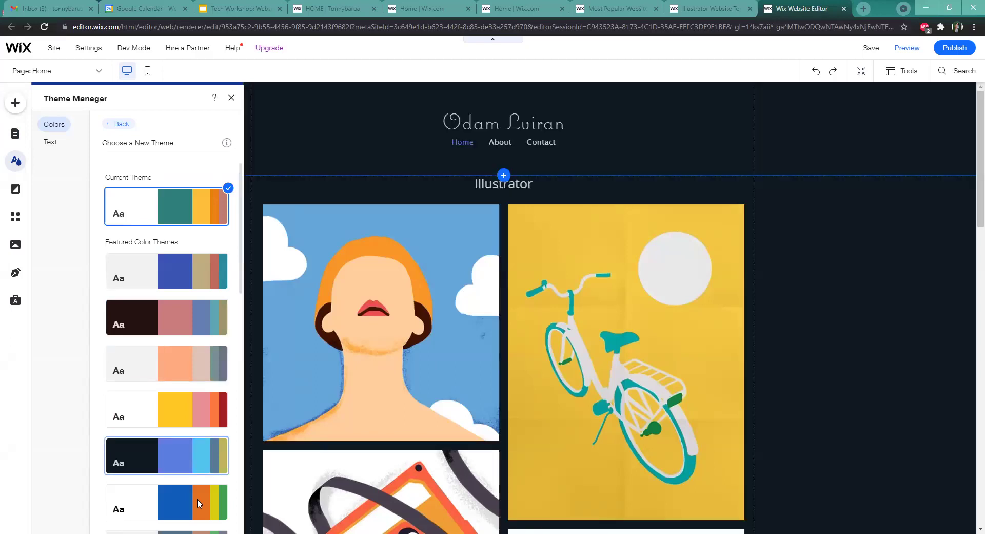
{"action": "left_click", "coordinate": [206, 485]}
{"action": "scroll", "coordinate": [175, 442], "scroll_direction": "down", "scroll_amount": 3}
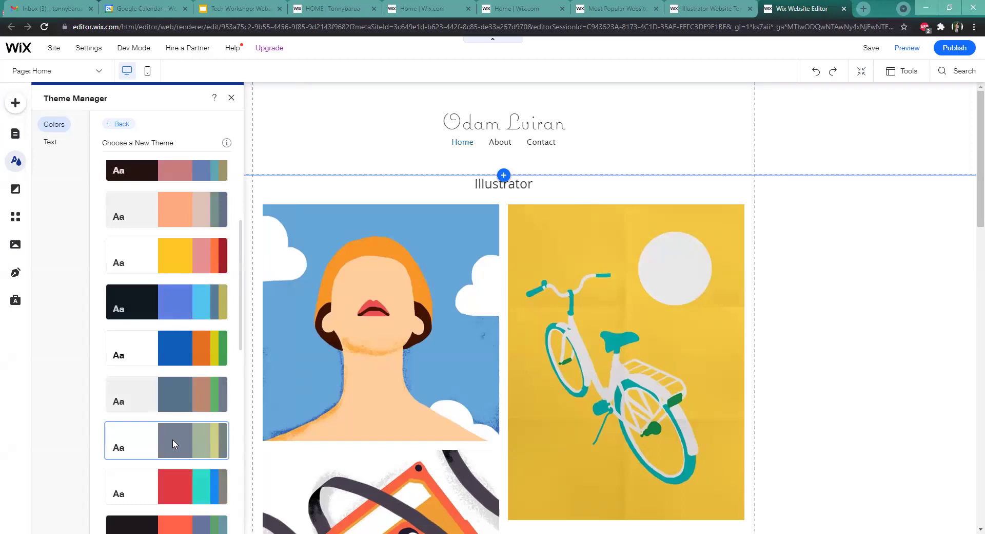
Preview more featured color themes and apply the one with a pale lavender background, grey tones and a pink accent
{"action": "left_click", "coordinate": [162, 400]}
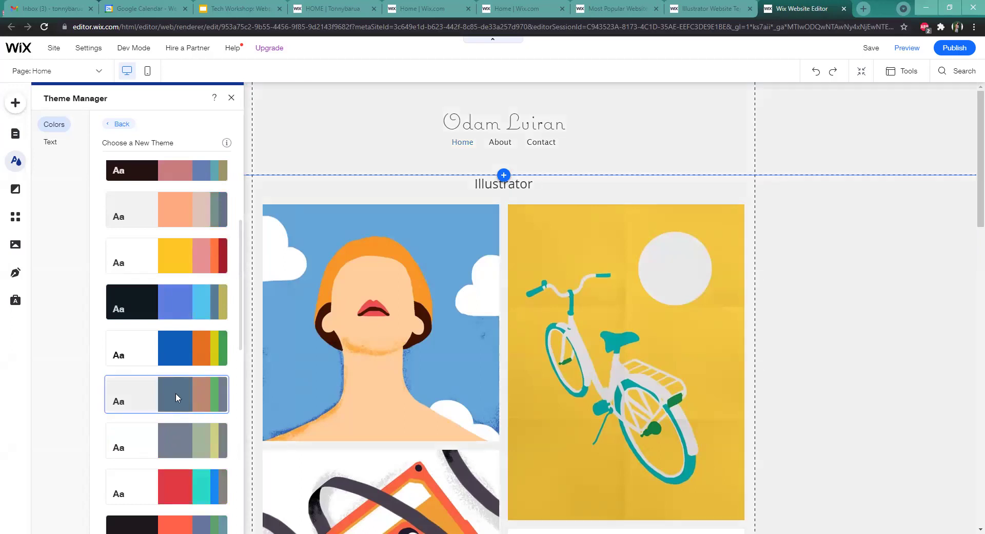
{"action": "scroll", "coordinate": [169, 425], "scroll_direction": "down", "scroll_amount": 3}
{"action": "left_click", "coordinate": [165, 427]}
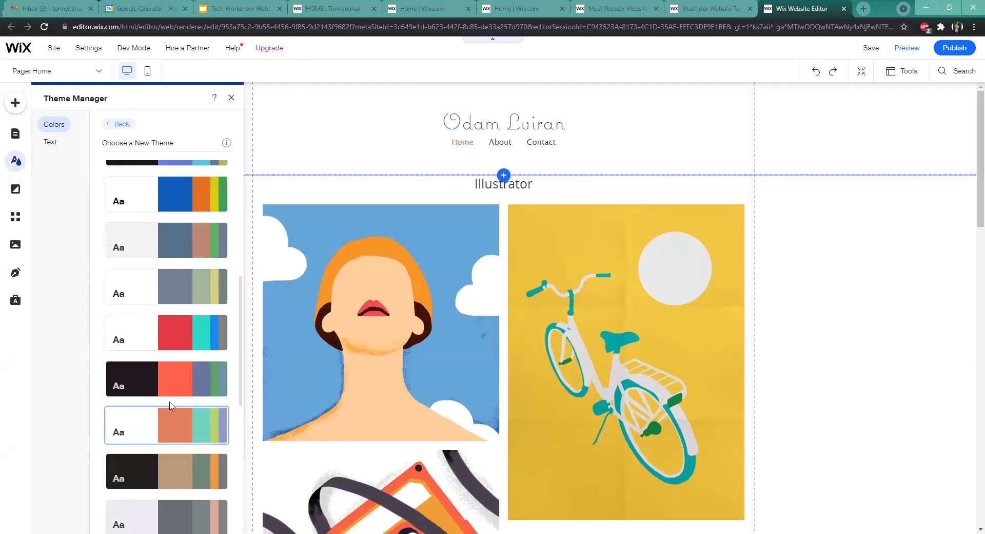
{"action": "scroll", "coordinate": [149, 287], "scroll_direction": "down", "scroll_amount": 4}
{"action": "left_click", "coordinate": [150, 302]}
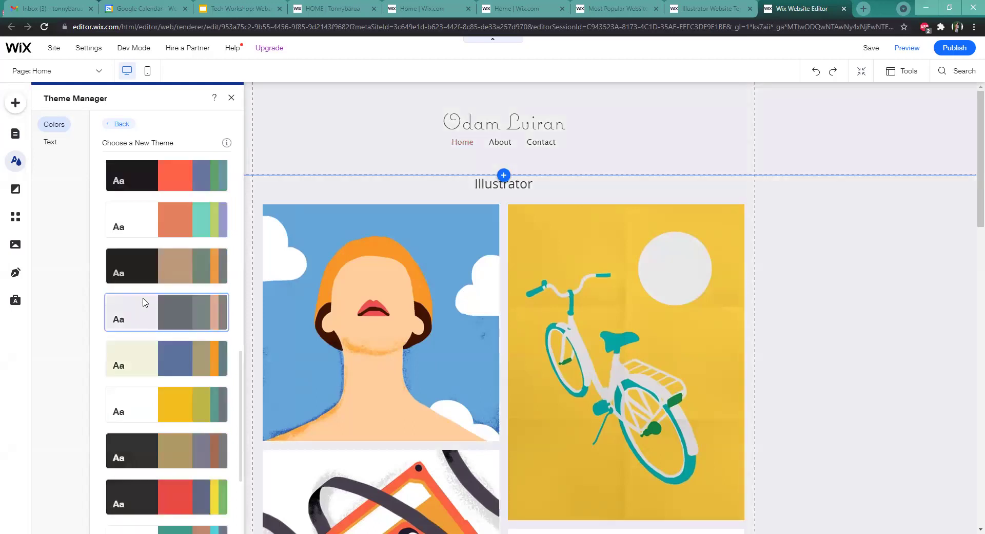
{"action": "left_click", "coordinate": [138, 310]}
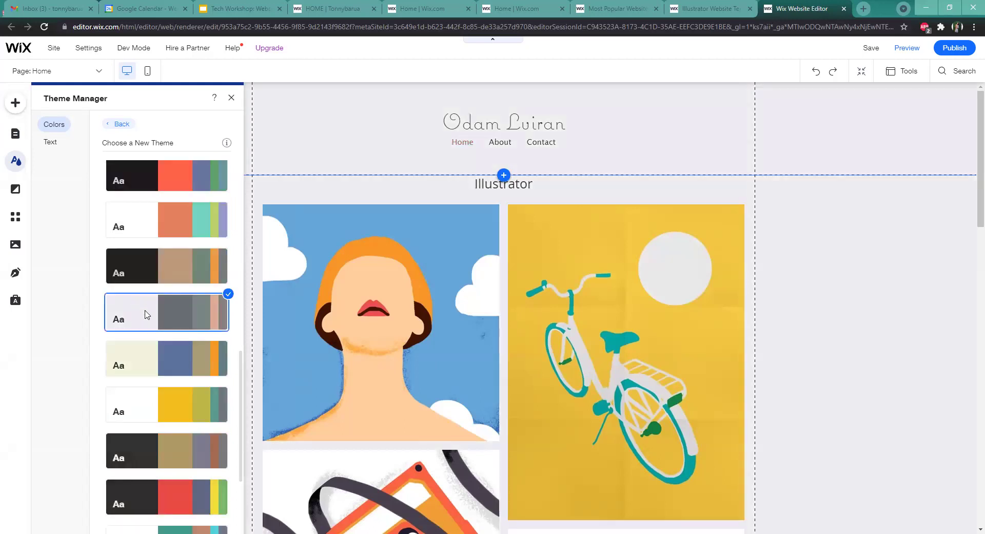
Review the text themes and the font choices for Paragraph 2, keeping Open Sans, and close its settings
{"action": "left_click", "coordinate": [52, 142]}
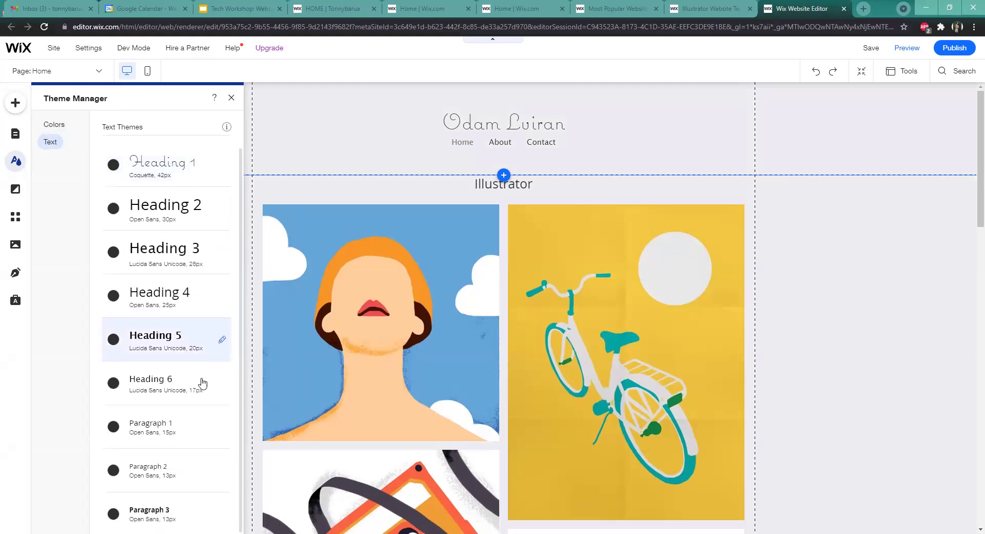
{"action": "left_click", "coordinate": [127, 478]}
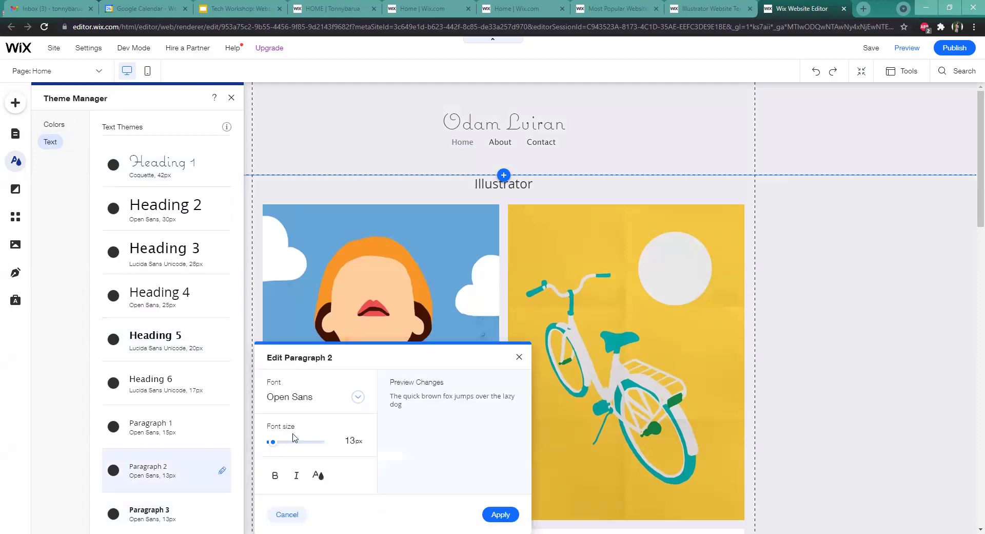
{"action": "left_click", "coordinate": [358, 398]}
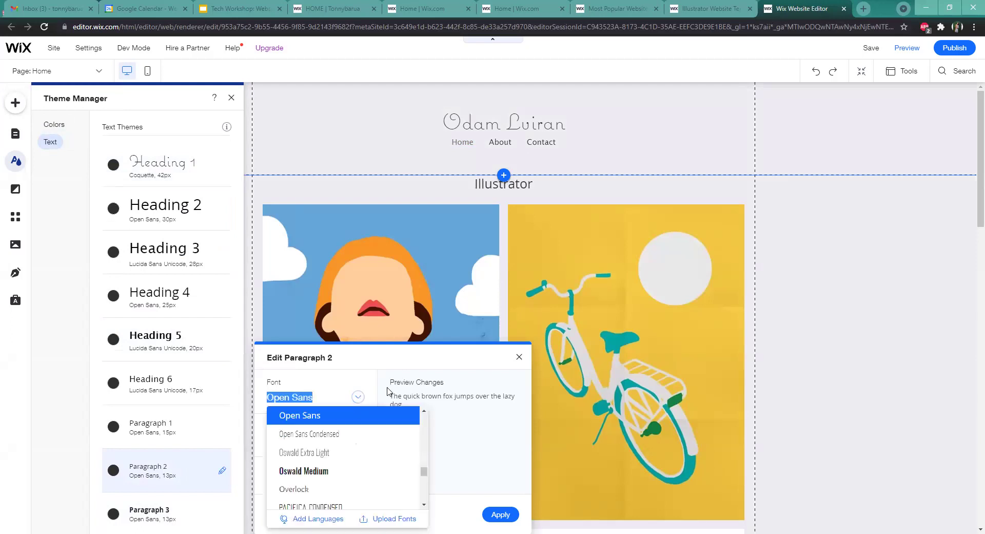
{"action": "left_click", "coordinate": [354, 414]}
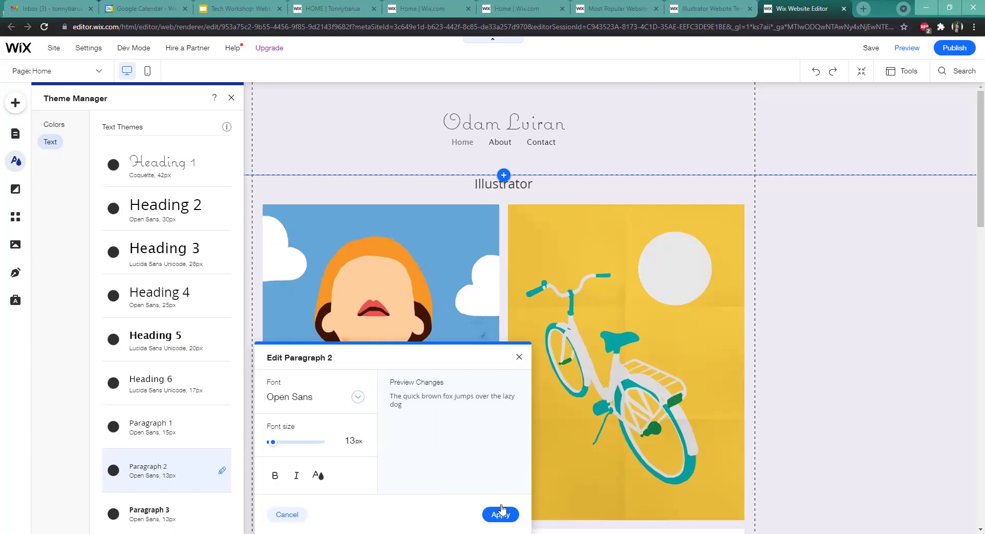
{"action": "left_click", "coordinate": [519, 358]}
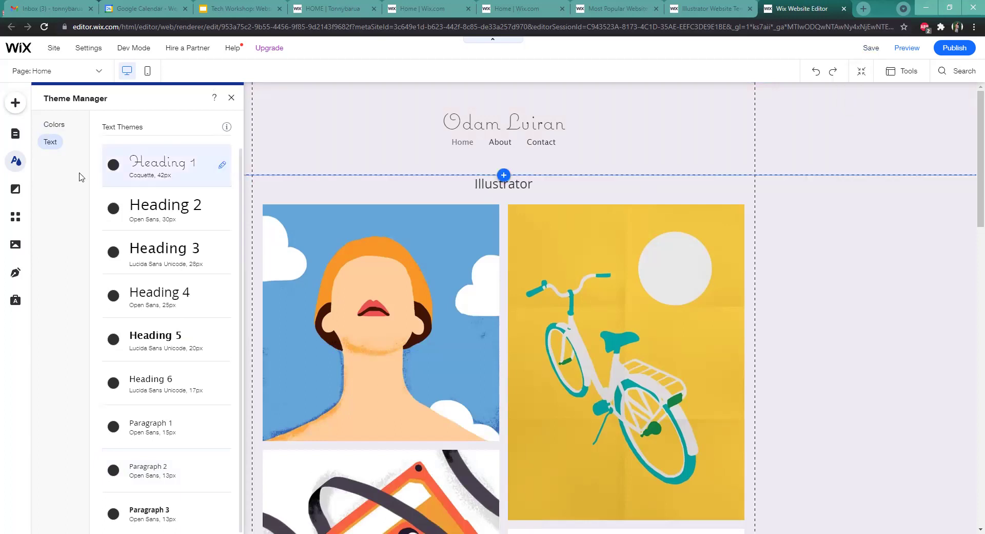
Open the page background choices and try the Beach Banquet image and the lavender cardboard box image on the Home page
{"action": "left_click", "coordinate": [15, 191]}
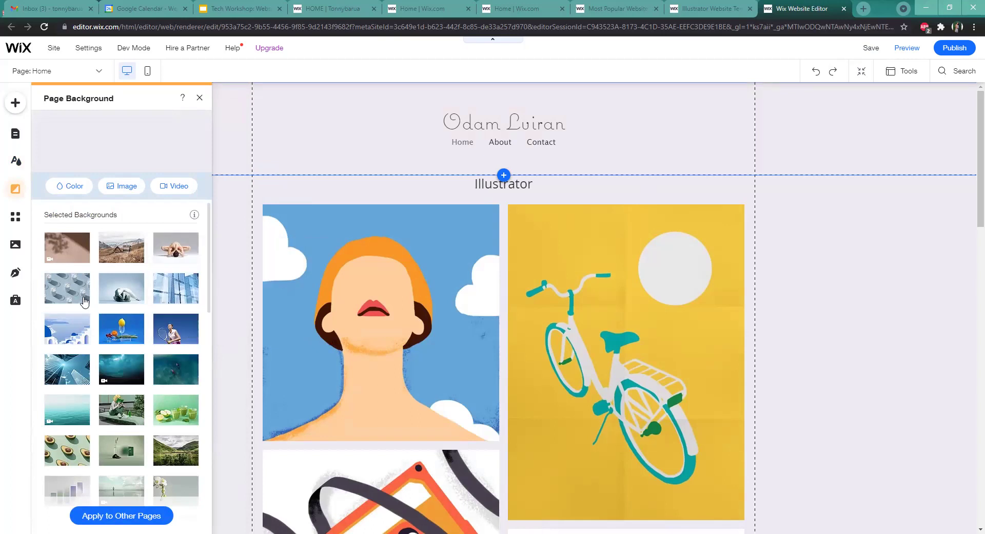
{"action": "scroll", "coordinate": [136, 351], "scroll_direction": "down", "scroll_amount": 2}
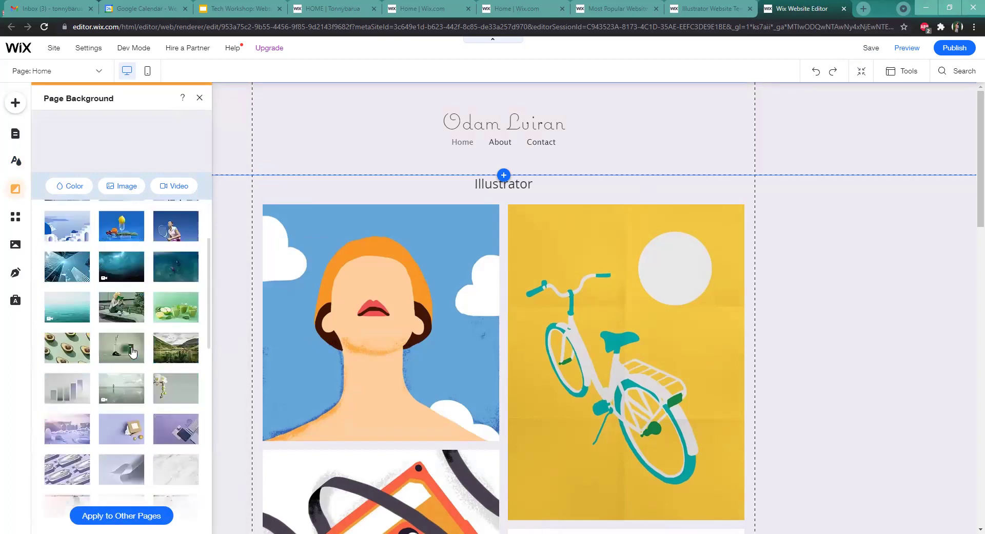
{"action": "scroll", "coordinate": [128, 354], "scroll_direction": "down", "scroll_amount": 2}
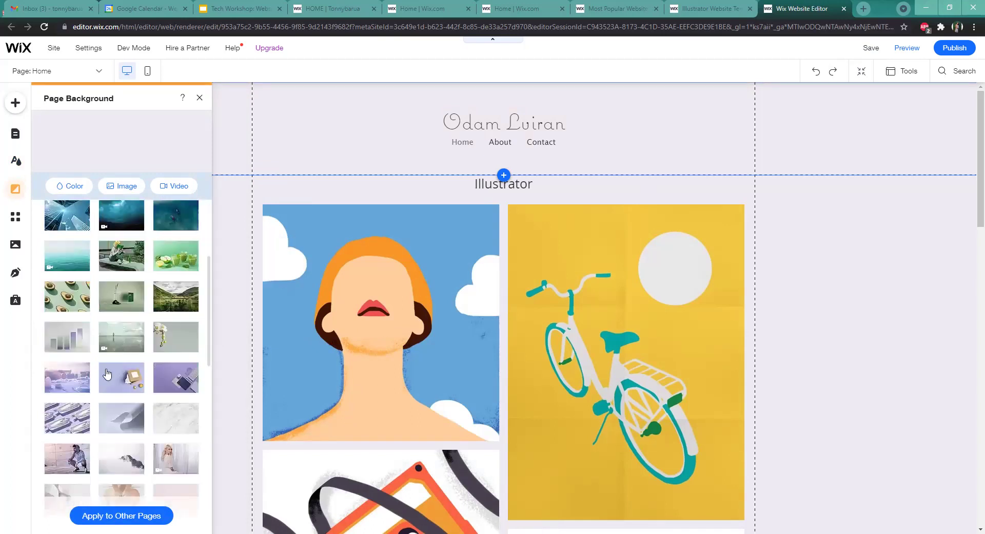
{"action": "mouse_move", "coordinate": [73, 383]}
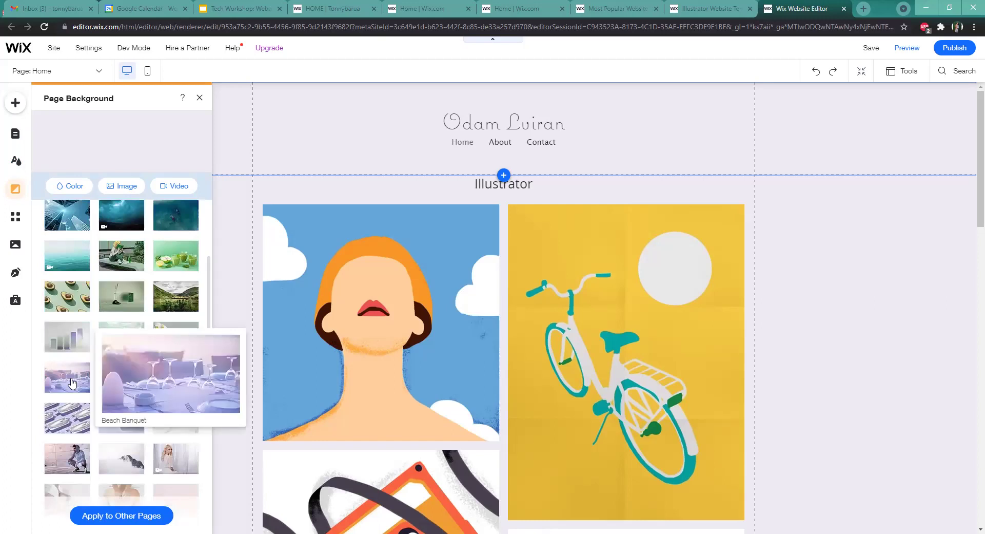
{"action": "left_click", "coordinate": [72, 383]}
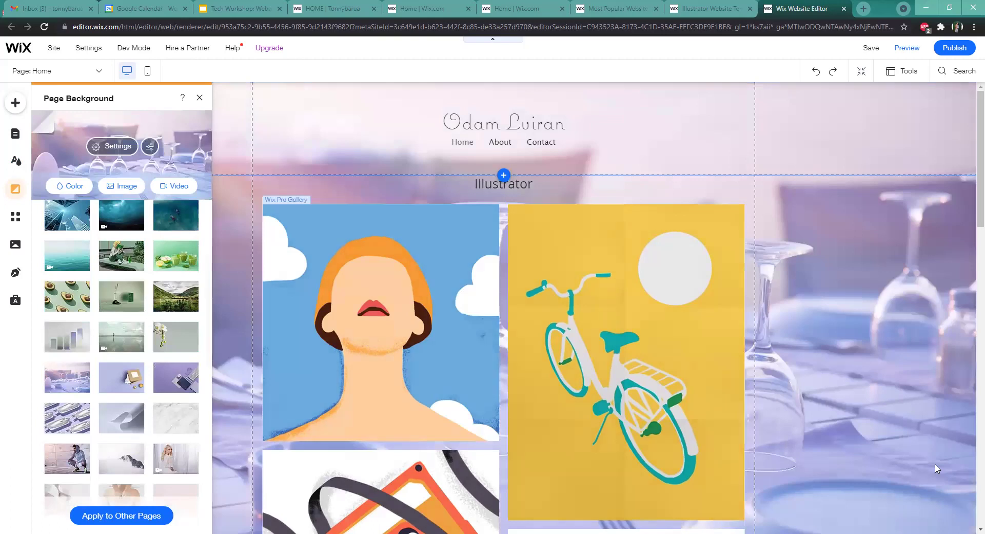
{"action": "left_click", "coordinate": [122, 386]}
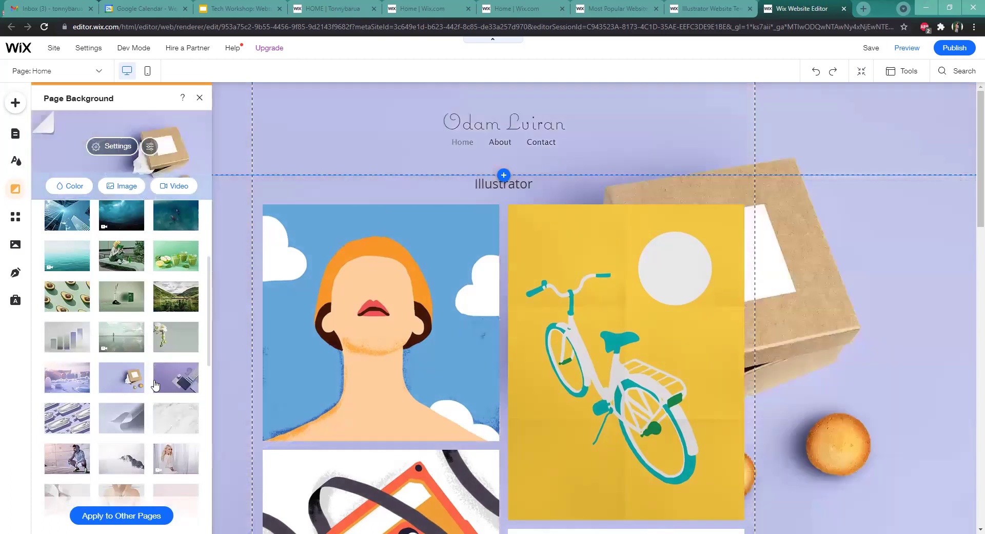
Browse further suggested backgrounds and try the pink sand image and the pink and blue kitchenware image
{"action": "mouse_move", "coordinate": [111, 423]}
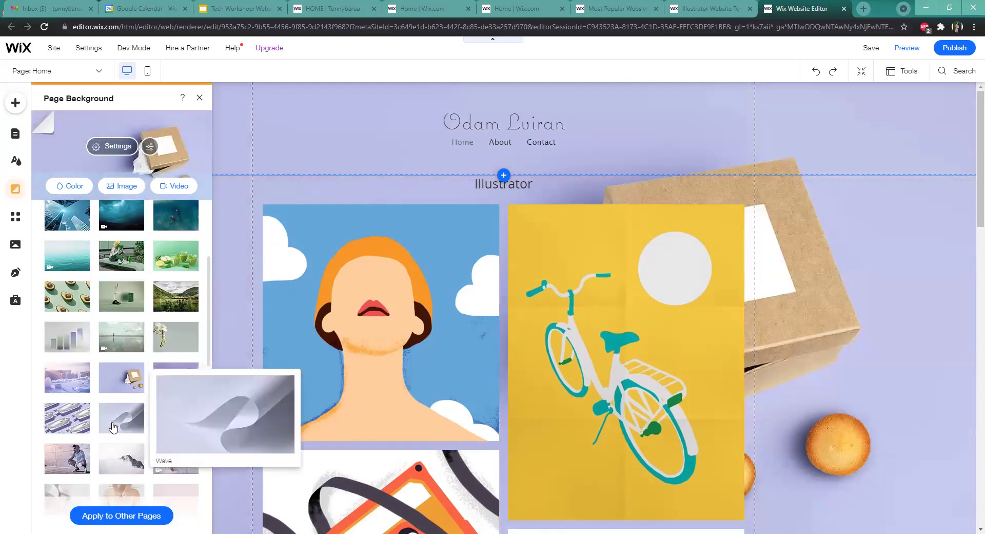
{"action": "scroll", "coordinate": [163, 405], "scroll_direction": "down", "scroll_amount": 2}
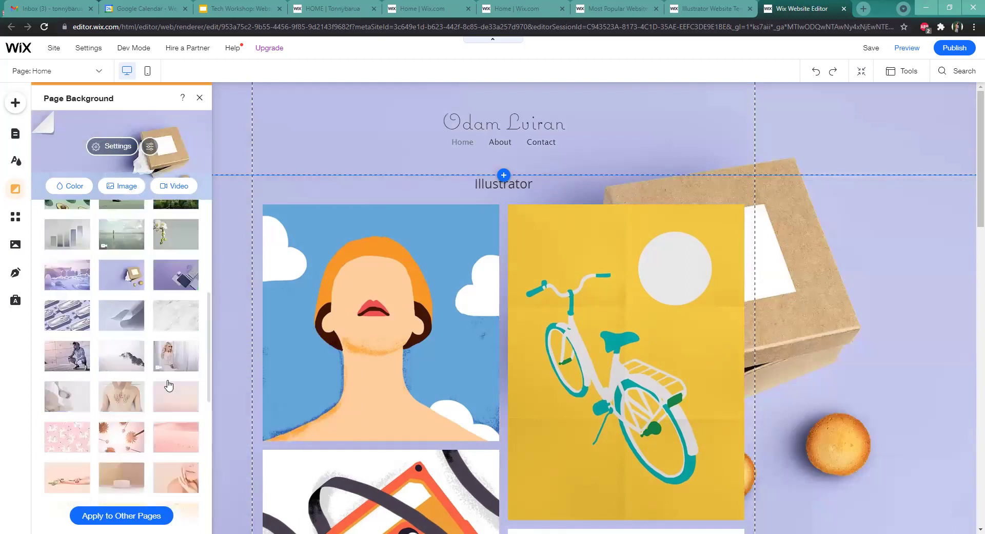
{"action": "scroll", "coordinate": [177, 383], "scroll_direction": "down", "scroll_amount": 2}
{"action": "scroll", "coordinate": [159, 285], "scroll_direction": "down", "scroll_amount": 1}
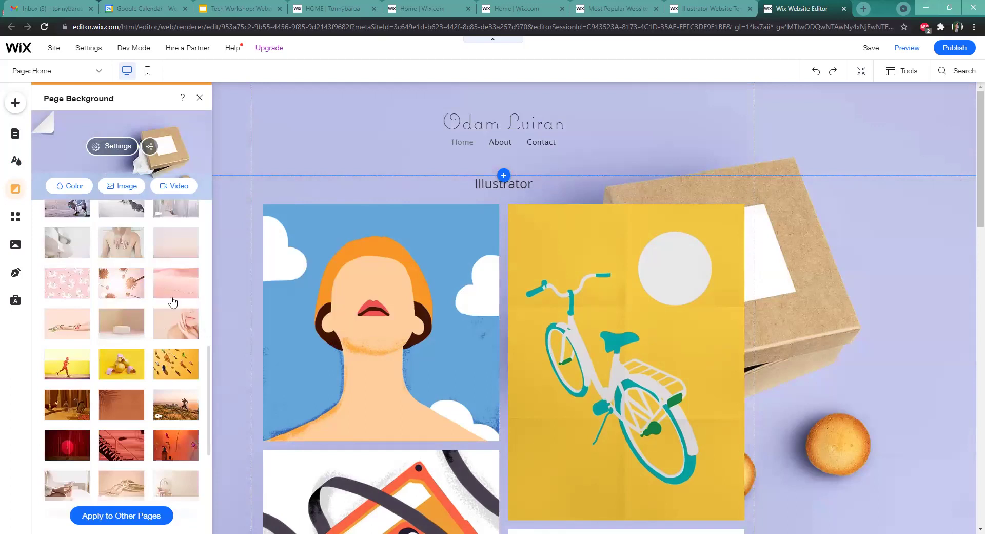
{"action": "left_click", "coordinate": [179, 294]}
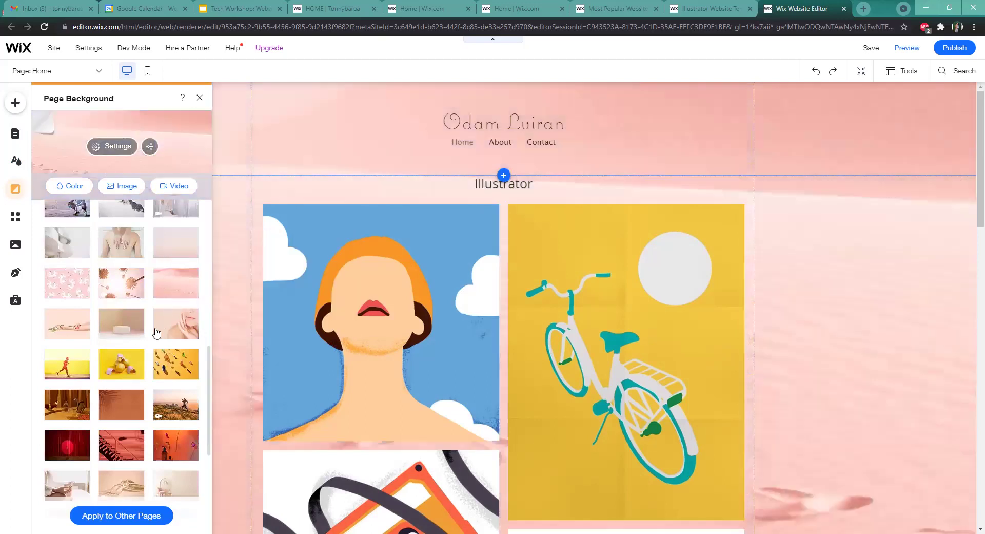
{"action": "scroll", "coordinate": [132, 373], "scroll_direction": "down", "scroll_amount": 3}
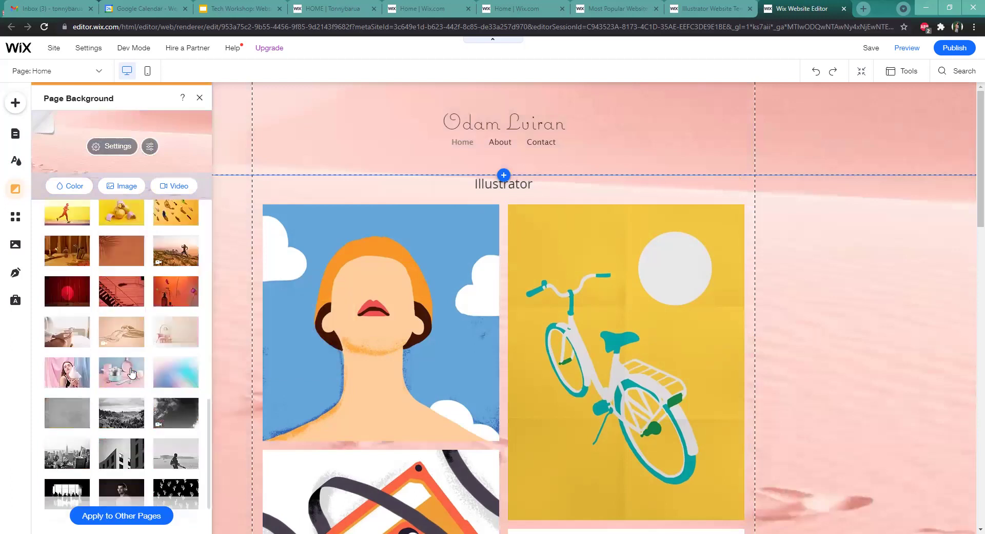
{"action": "left_click", "coordinate": [131, 373]}
Try the Beach Banquet image again as the Home page background and return to the start of the suggested backgrounds
{"action": "scroll", "coordinate": [129, 365], "scroll_direction": "down", "scroll_amount": 3}
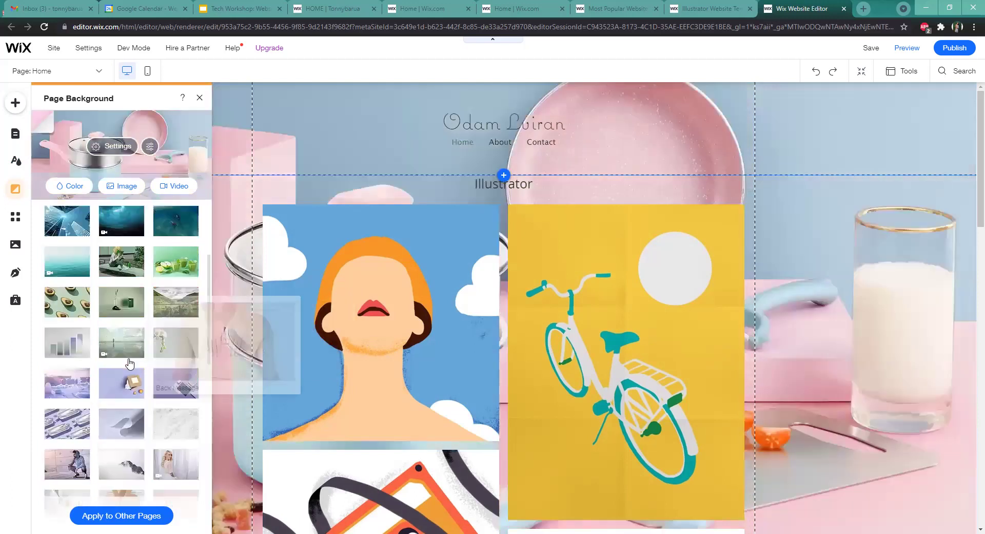
{"action": "scroll", "coordinate": [115, 428], "scroll_direction": "up", "scroll_amount": 1}
{"action": "left_click", "coordinate": [63, 431]}
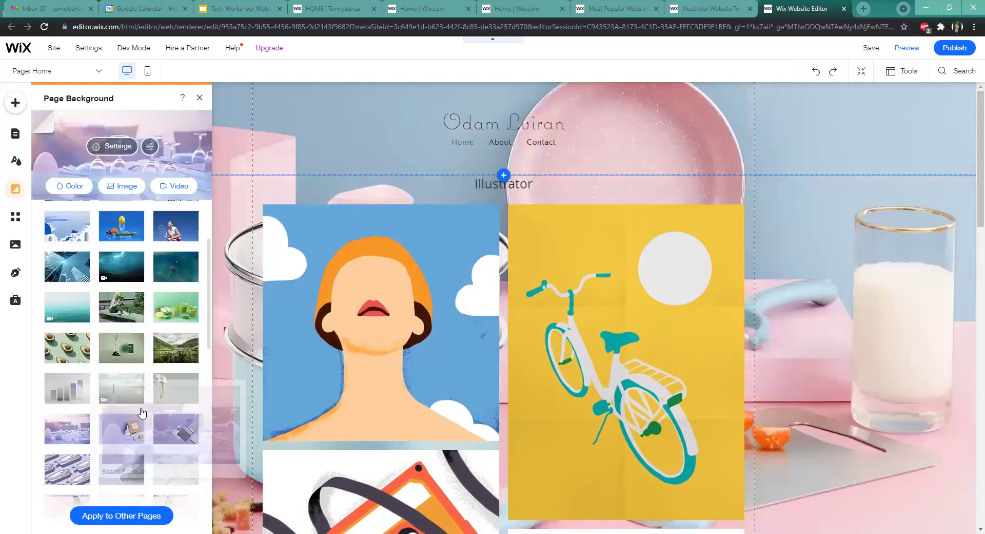
{"action": "scroll", "coordinate": [129, 308], "scroll_direction": "up", "scroll_amount": 2}
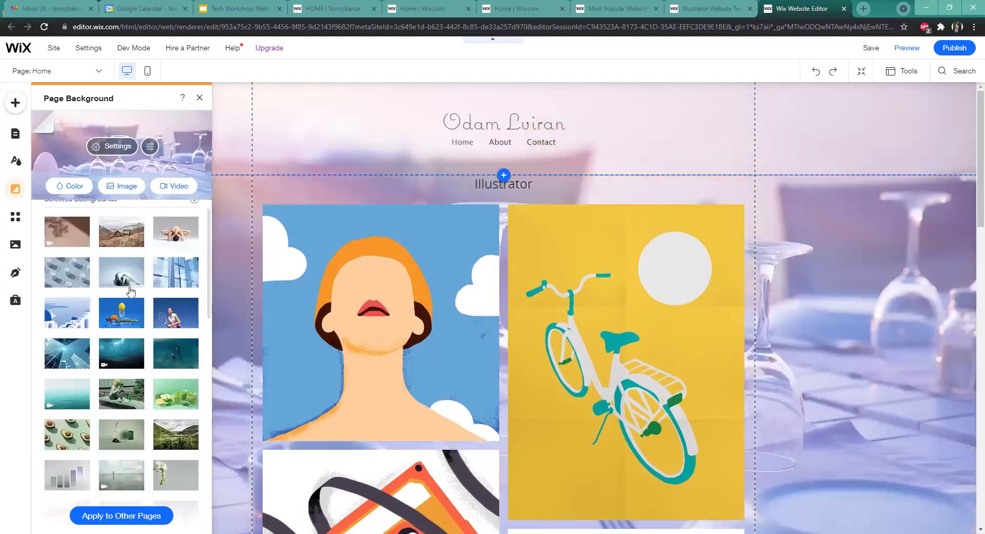
{"action": "scroll", "coordinate": [121, 216], "scroll_direction": "up", "scroll_amount": 1}
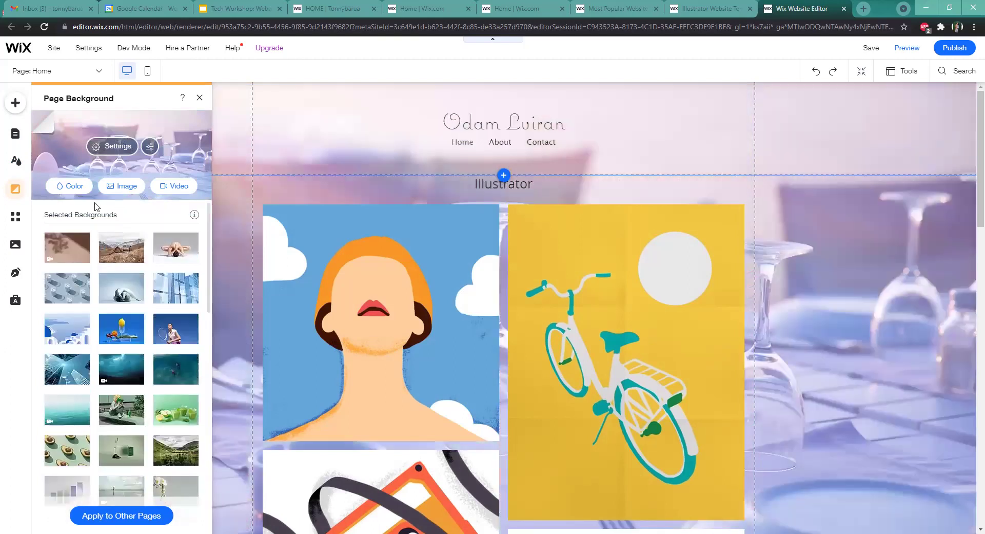
Set the Home page background to the pale lavender theme color #EDEBF2 and close the color picker
{"action": "left_click", "coordinate": [15, 161]}
{"action": "left_click", "coordinate": [81, 189]}
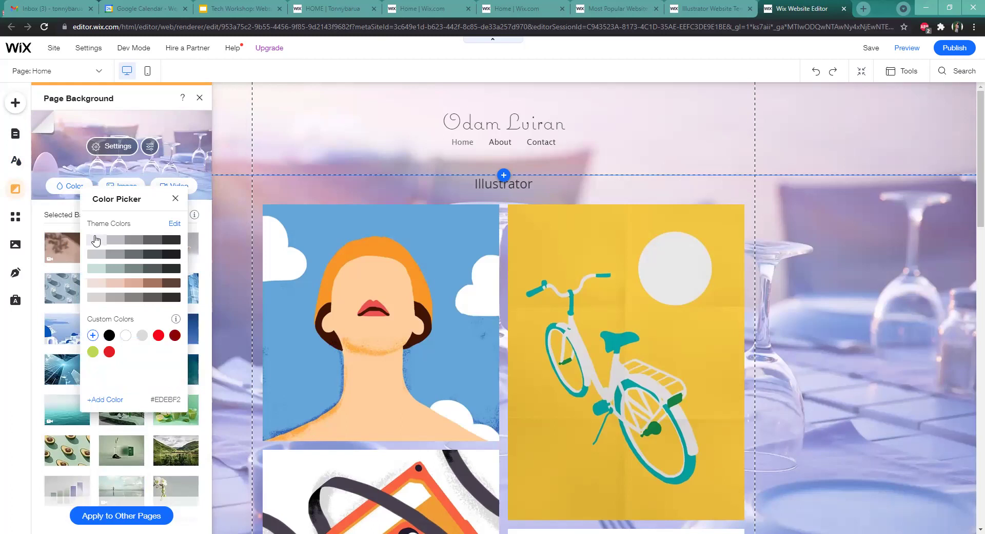
{"action": "scroll", "coordinate": [123, 392], "scroll_direction": "down", "scroll_amount": 1}
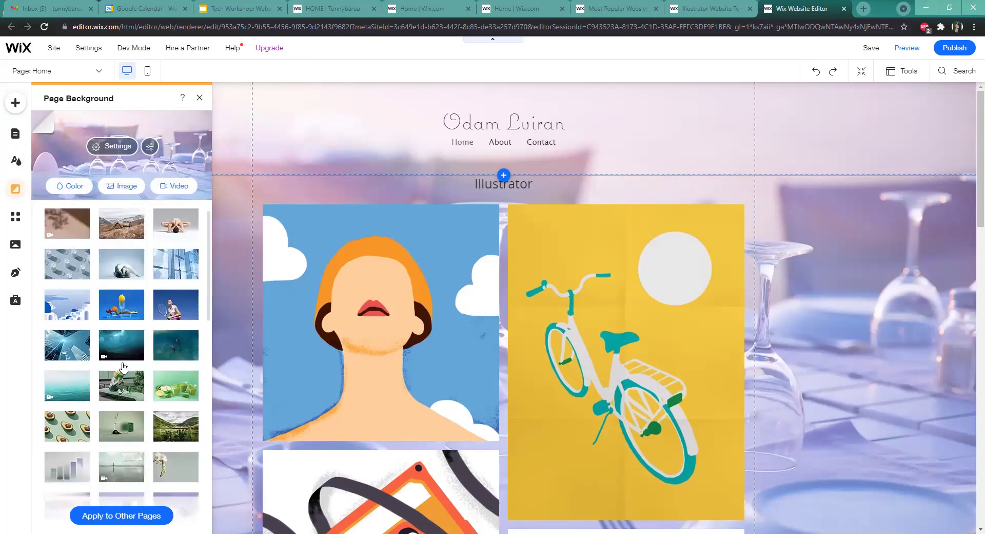
{"action": "scroll", "coordinate": [127, 369], "scroll_direction": "down", "scroll_amount": 4}
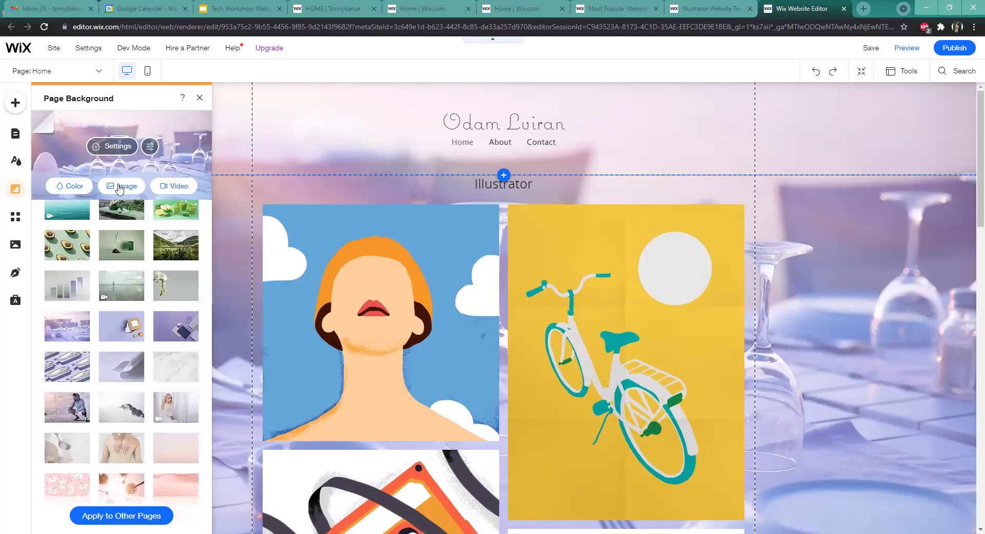
{"action": "left_click", "coordinate": [83, 190]}
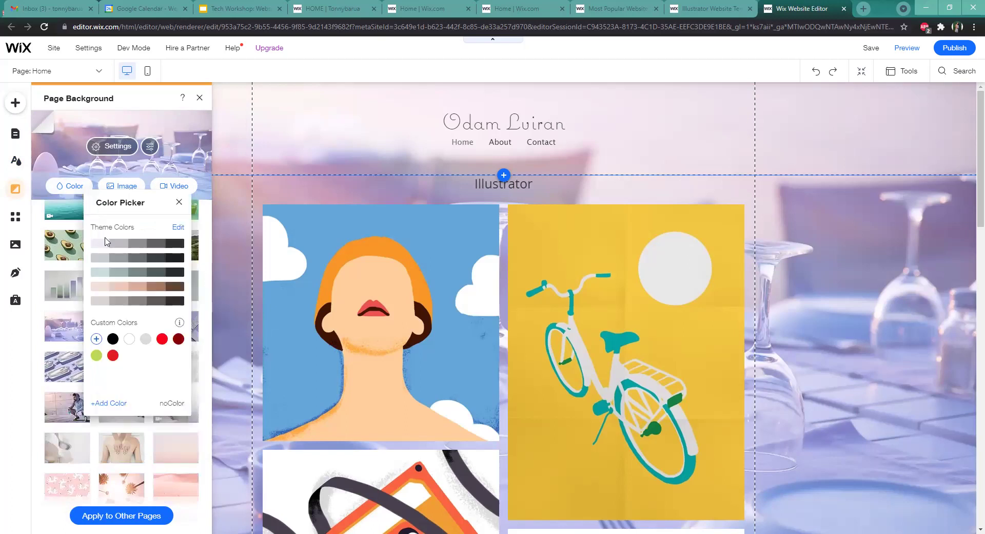
{"action": "left_click", "coordinate": [120, 248]}
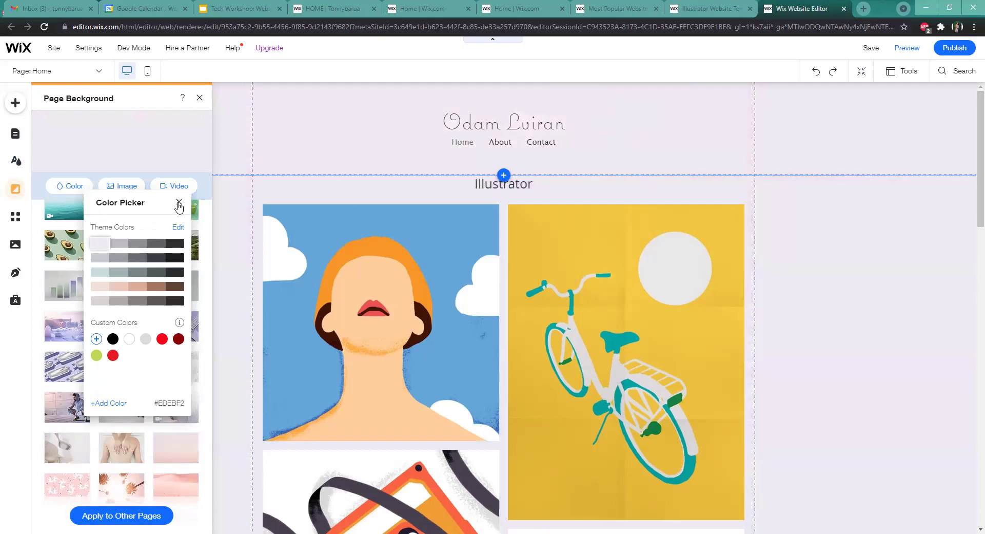
{"action": "left_click", "coordinate": [178, 203]}
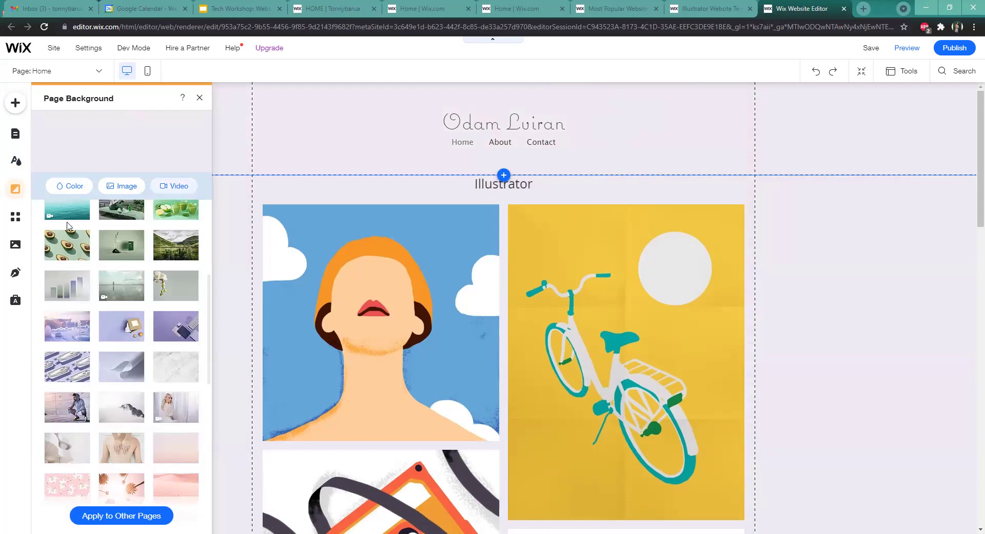
{"action": "left_click", "coordinate": [71, 186]}
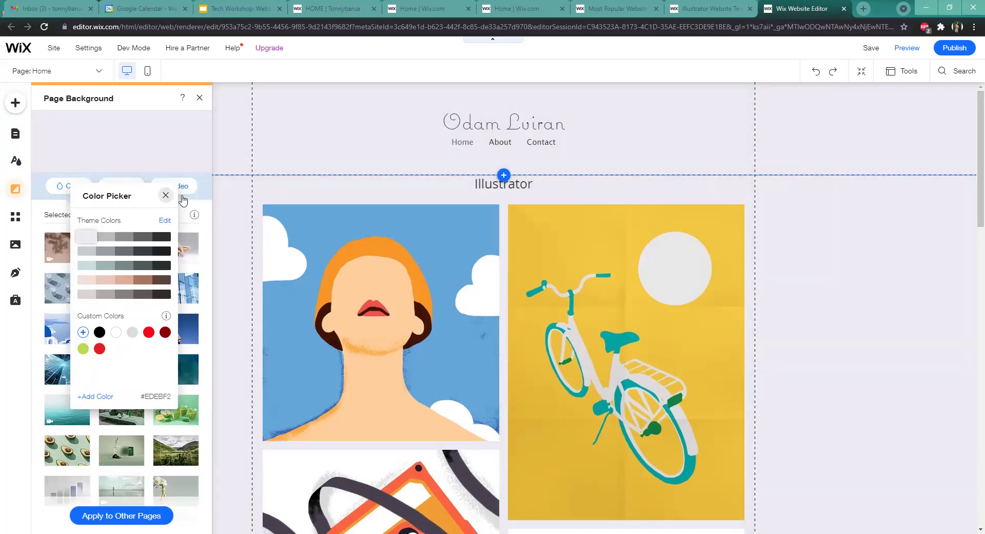
{"action": "left_click", "coordinate": [231, 205]}
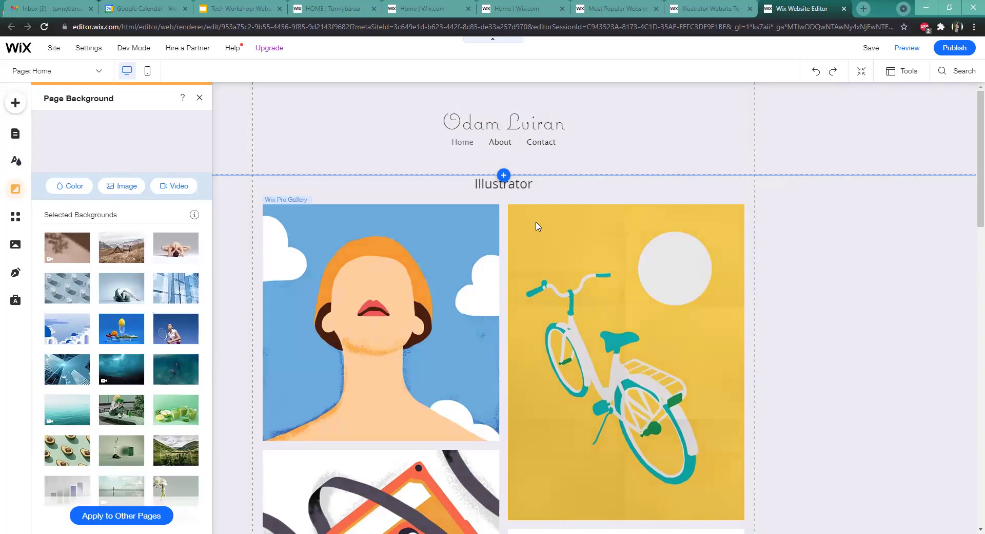
Open the Wix App Market and examine its recommended, trending, business, team-pick, Wix-made and social apps
{"action": "left_click", "coordinate": [17, 221]}
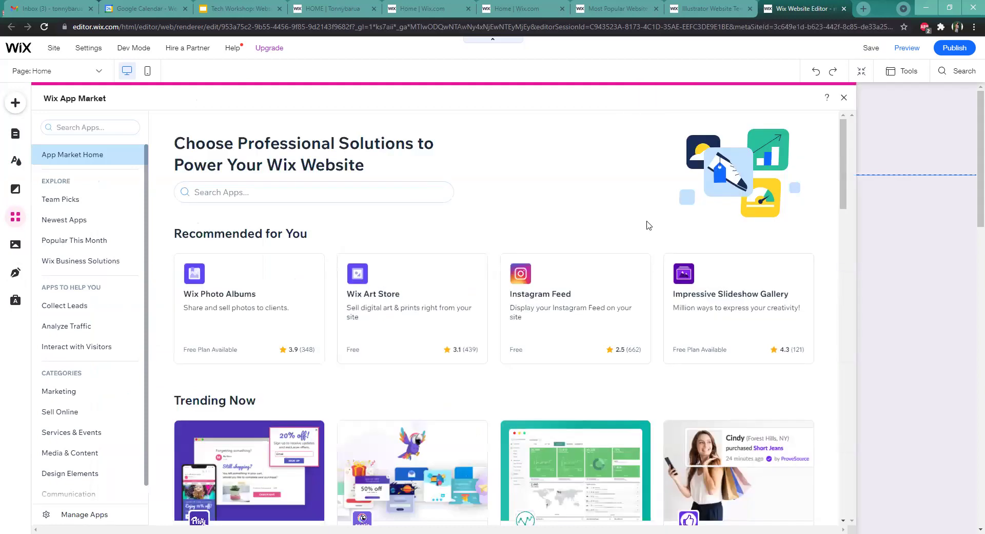
{"action": "scroll", "coordinate": [666, 203], "scroll_direction": "down", "scroll_amount": 1}
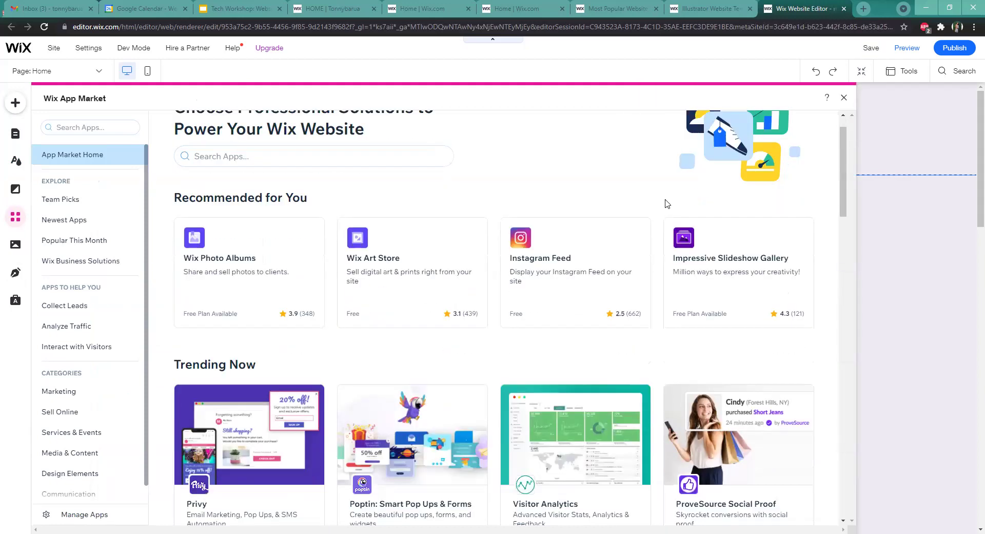
{"action": "scroll", "coordinate": [648, 218], "scroll_direction": "down", "scroll_amount": 1}
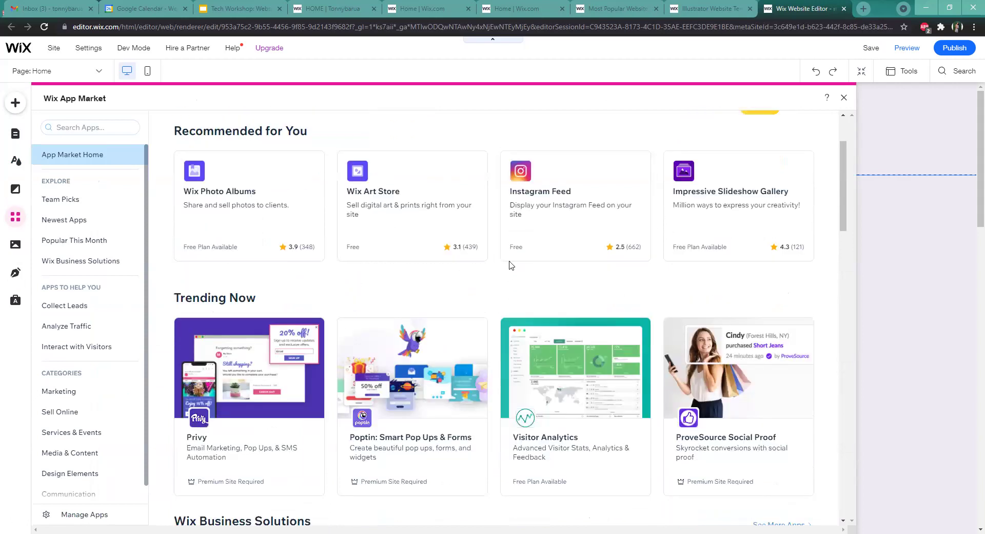
{"action": "scroll", "coordinate": [593, 297], "scroll_direction": "down", "scroll_amount": 2}
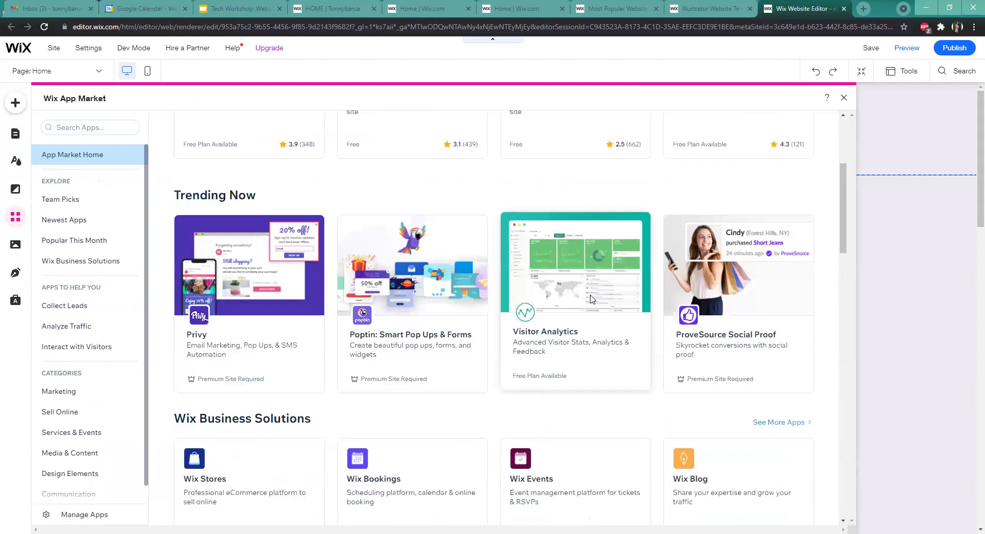
{"action": "scroll", "coordinate": [592, 299], "scroll_direction": "down", "scroll_amount": 3}
{"action": "scroll", "coordinate": [590, 300], "scroll_direction": "down", "scroll_amount": 2}
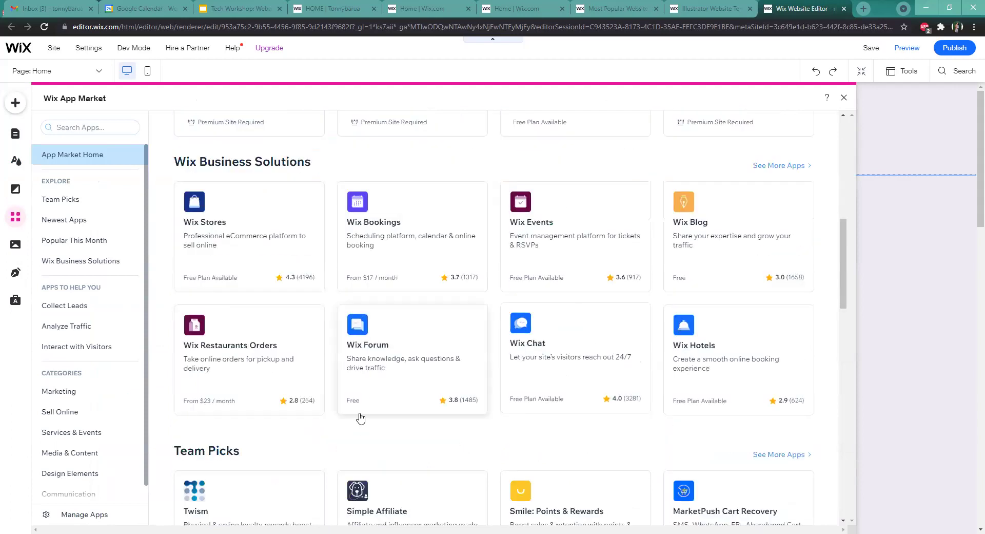
{"action": "scroll", "coordinate": [694, 347], "scroll_direction": "down", "scroll_amount": 4}
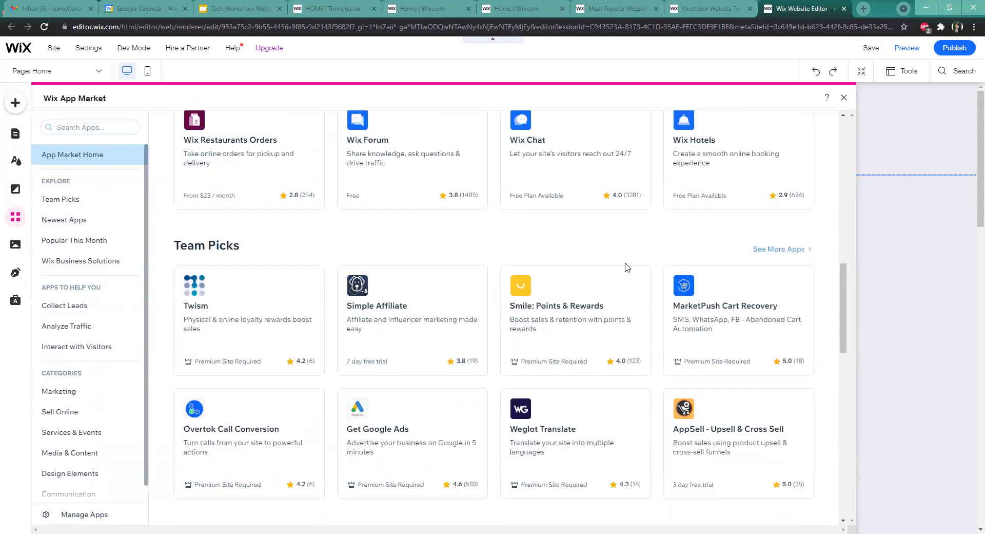
{"action": "scroll", "coordinate": [624, 272], "scroll_direction": "down", "scroll_amount": 4}
{"action": "scroll", "coordinate": [615, 272], "scroll_direction": "down", "scroll_amount": 4}
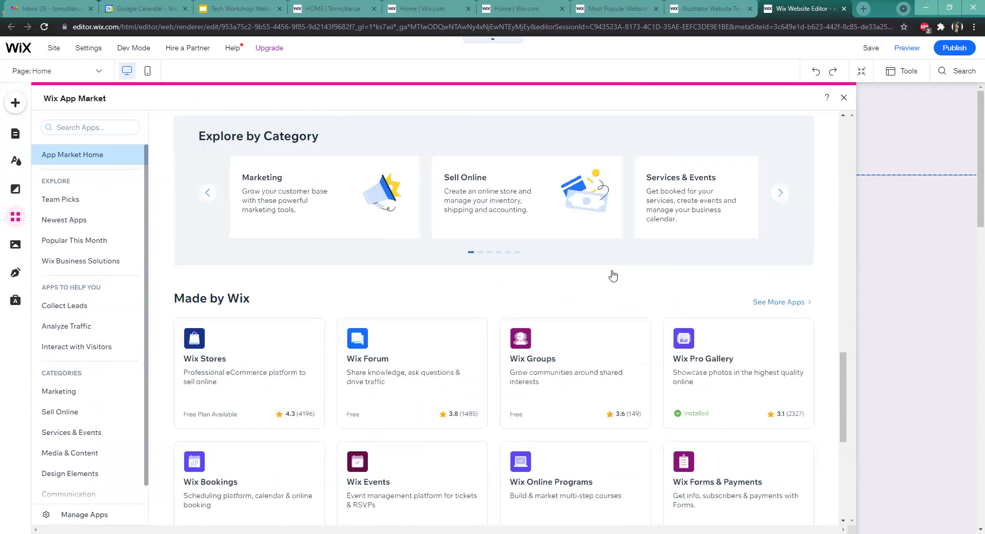
{"action": "scroll", "coordinate": [601, 279], "scroll_direction": "down", "scroll_amount": 4}
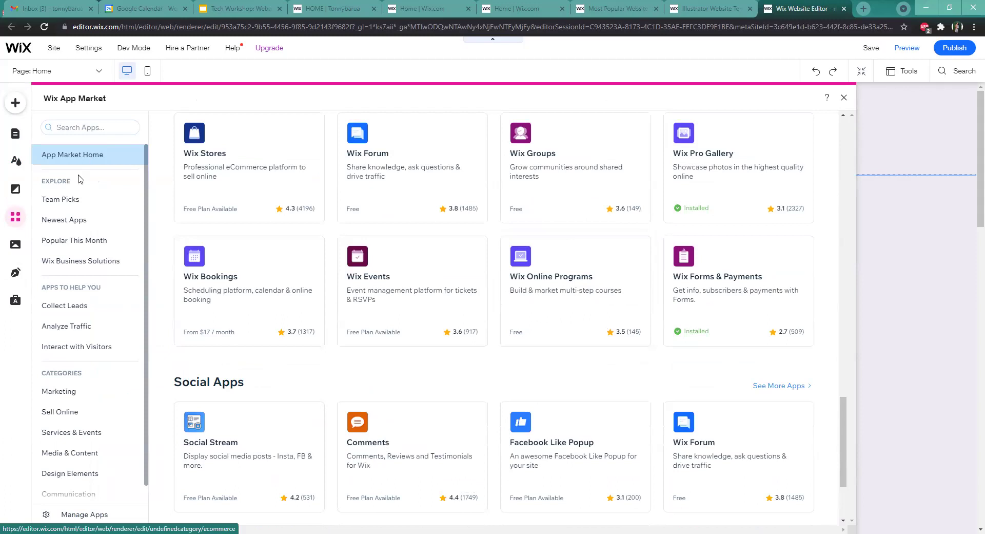
Browse the App Market's apps for analyzing traffic and those in the Marketing category
{"action": "left_click", "coordinate": [92, 328]}
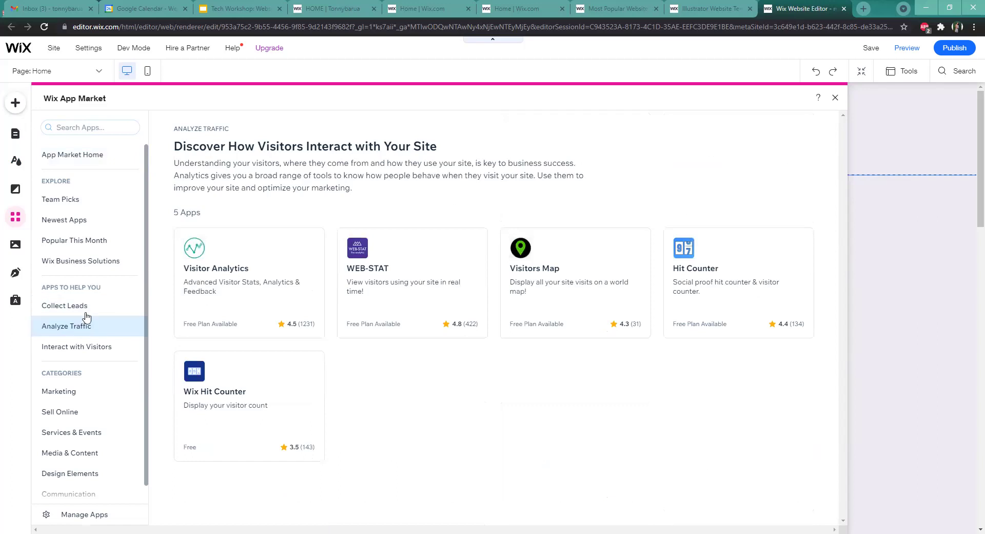
{"action": "scroll", "coordinate": [85, 390], "scroll_direction": "down", "scroll_amount": 1}
{"action": "left_click", "coordinate": [89, 380]}
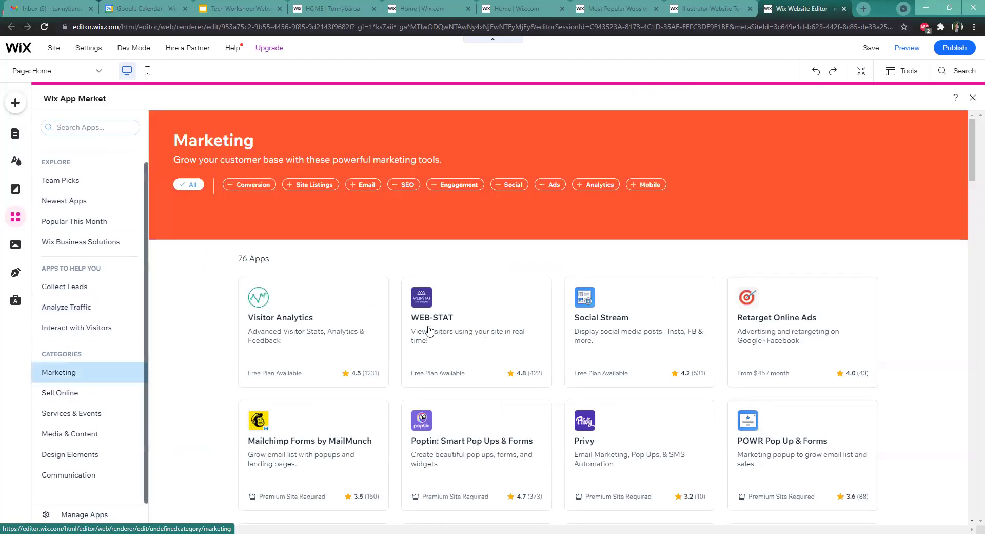
{"action": "scroll", "coordinate": [416, 333], "scroll_direction": "down", "scroll_amount": 4}
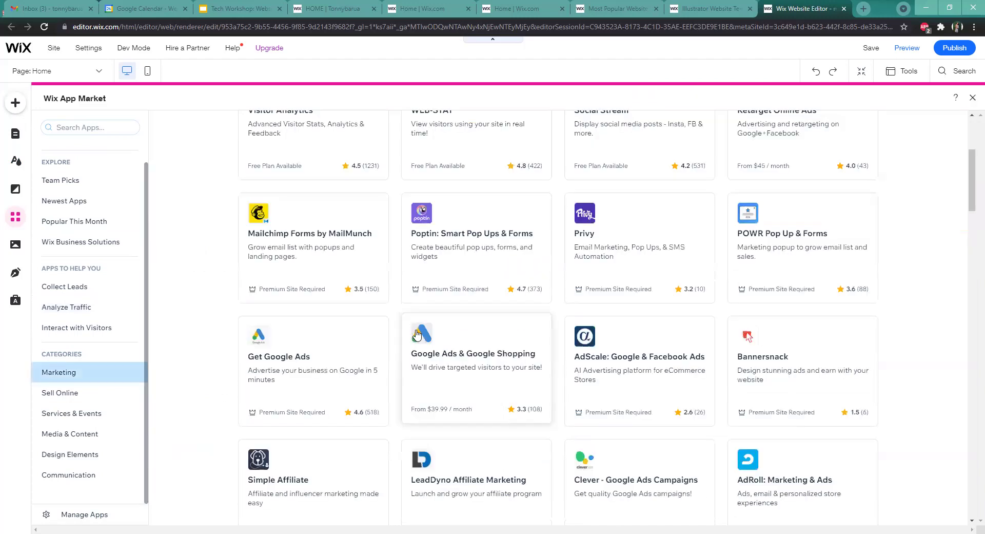
{"action": "scroll", "coordinate": [409, 254], "scroll_direction": "down", "scroll_amount": 3}
{"action": "scroll", "coordinate": [475, 228], "scroll_direction": "down", "scroll_amount": 4}
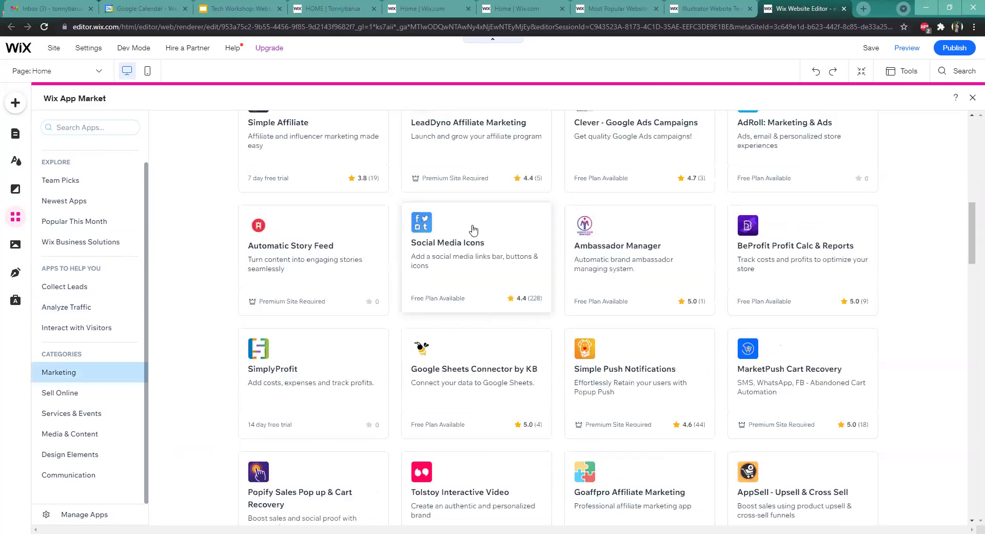
Return to the start of the App Market's Marketing category and view its subcategory filters
{"action": "scroll", "coordinate": [468, 235], "scroll_direction": "up", "scroll_amount": 10}
{"action": "scroll", "coordinate": [606, 168], "scroll_direction": "up", "scroll_amount": 2}
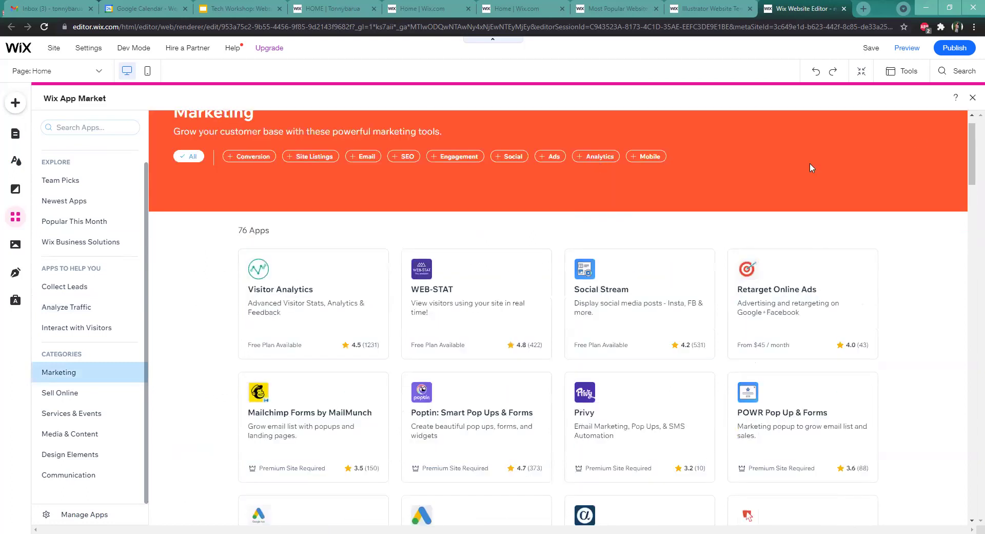
{"action": "scroll", "coordinate": [923, 146], "scroll_direction": "up", "scroll_amount": 1}
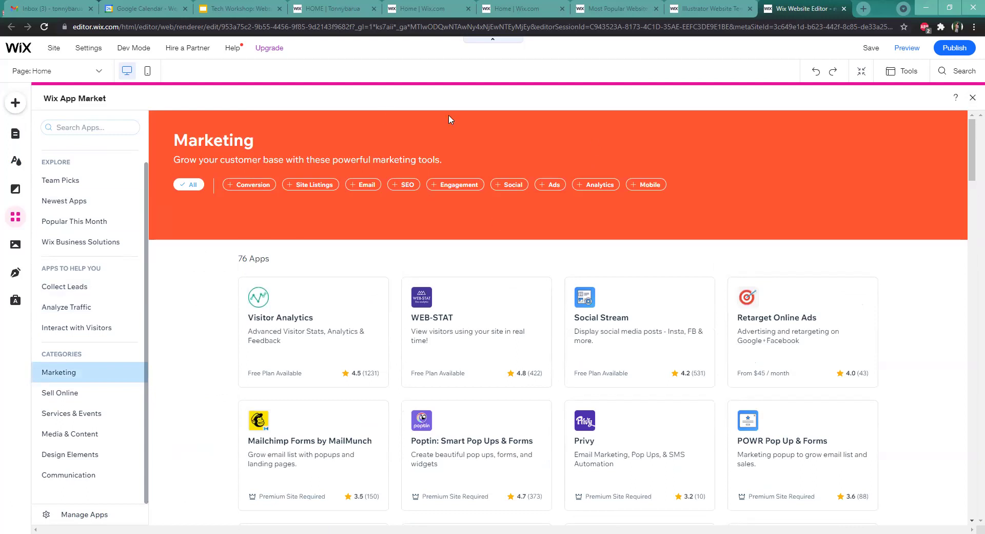
Close the App Market by switching to the site media and search it for "cats"
{"action": "left_click", "coordinate": [15, 245]}
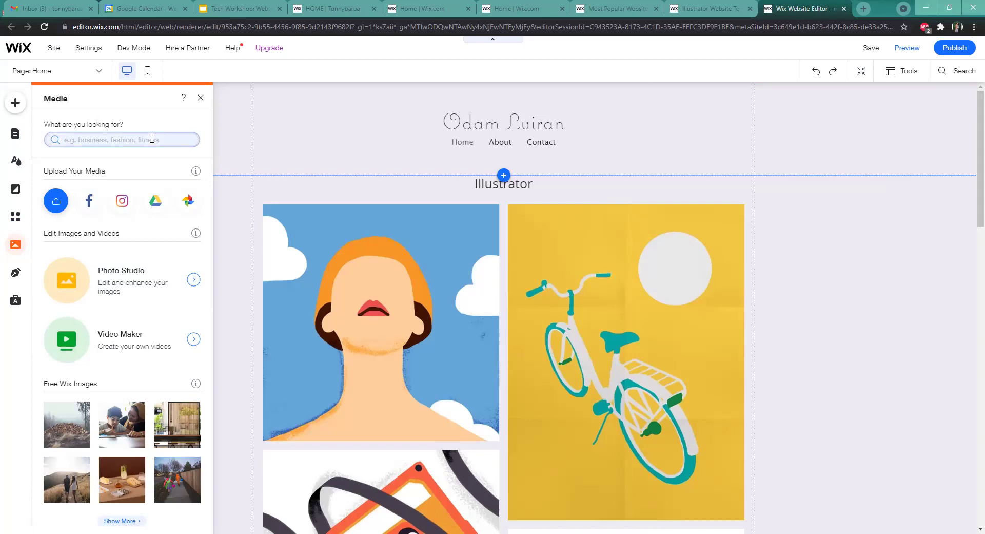
{"action": "type", "text": "cats"}
{"action": "key", "text": "Return"}
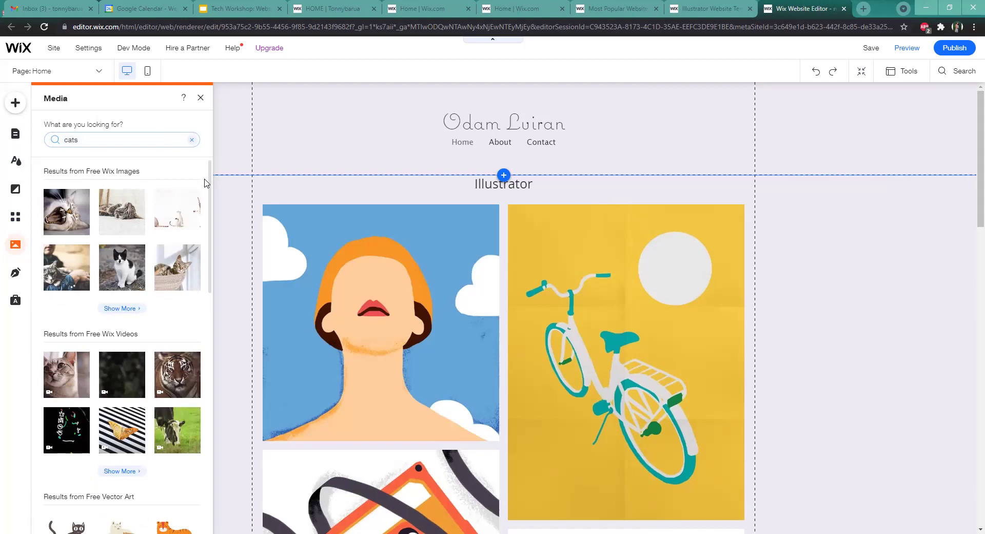
{"action": "mouse_move", "coordinate": [169, 223]}
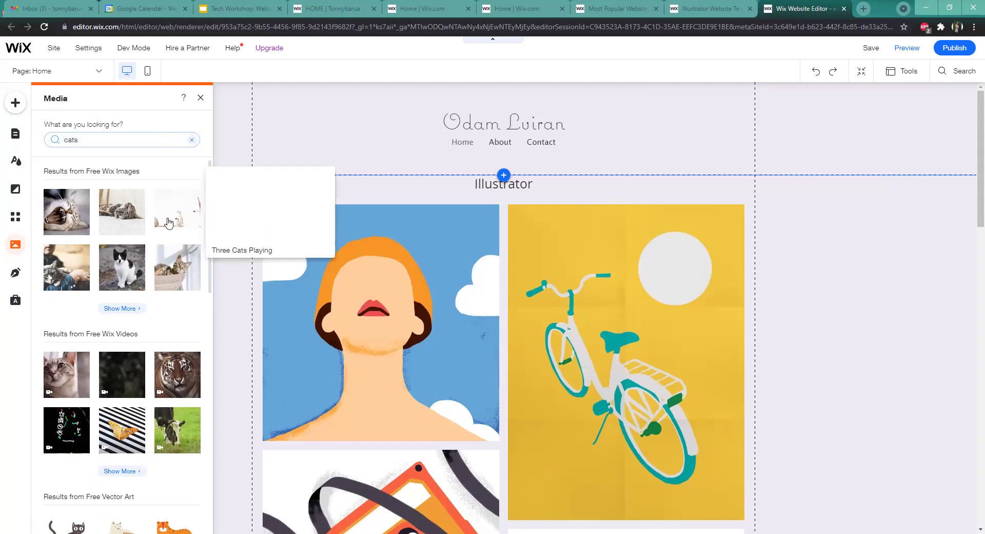
Browse the full set of free Wix cat images and add the Ragdoll Cat image to the Home page
{"action": "left_click", "coordinate": [129, 308]}
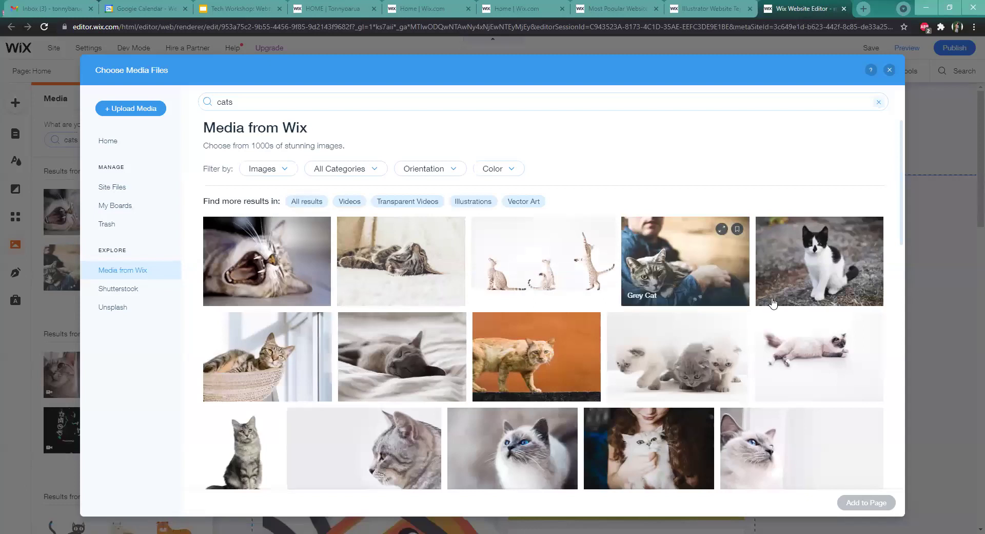
{"action": "scroll", "coordinate": [774, 303], "scroll_direction": "down", "scroll_amount": 1}
{"action": "scroll", "coordinate": [743, 324], "scroll_direction": "down", "scroll_amount": 3}
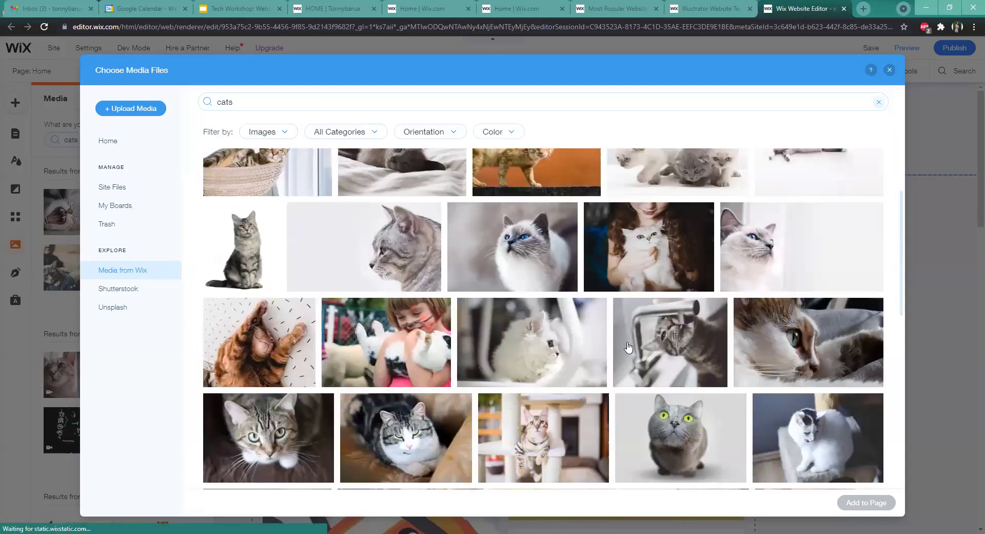
{"action": "left_click", "coordinate": [761, 251]}
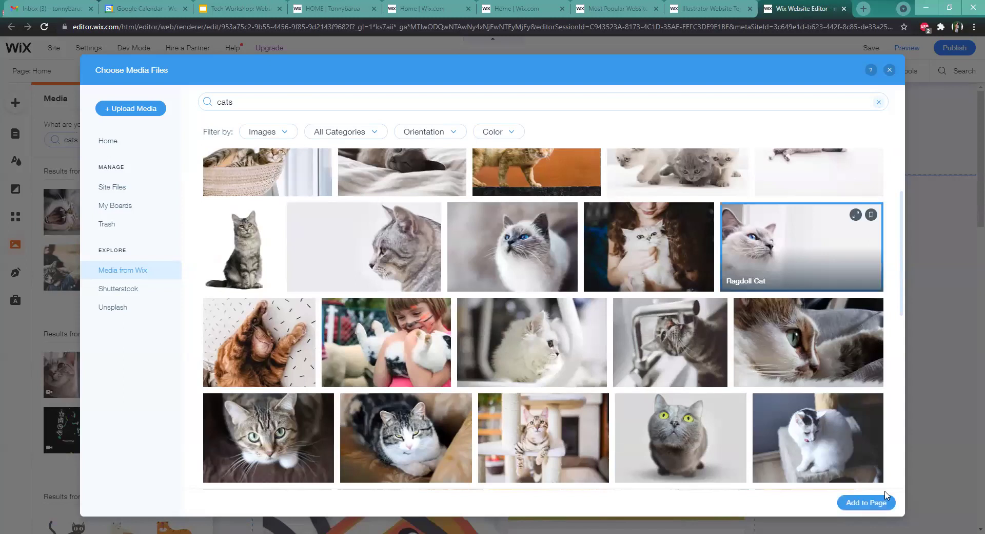
{"action": "left_click", "coordinate": [881, 503]}
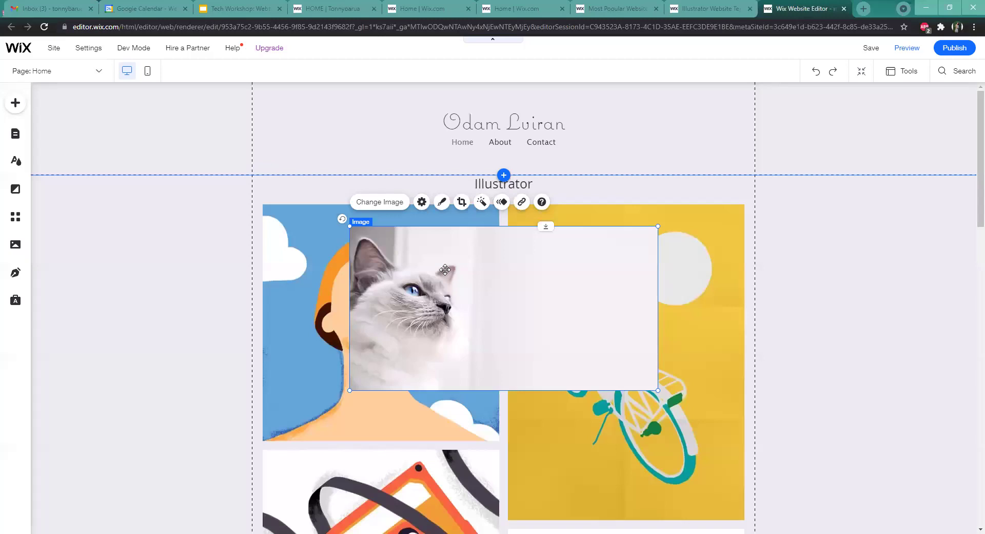
Shift the Ragdoll Cat image over the gallery and delete the Wix Pro Gallery behind it
{"action": "left_click_drag", "start_coordinate": [428, 270], "coordinate": [450, 297]}
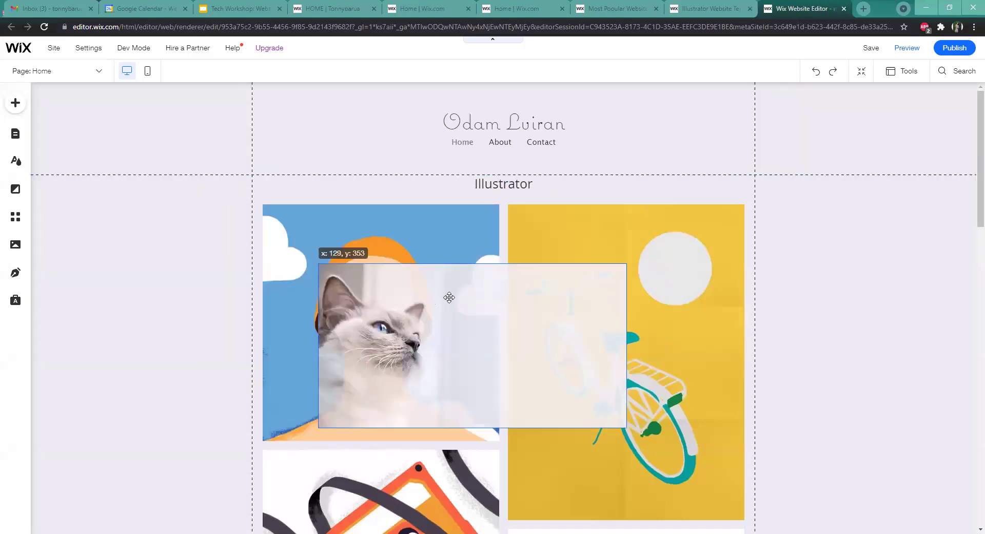
{"action": "left_click_drag", "start_coordinate": [279, 262], "coordinate": [285, 258]}
{"action": "left_click", "coordinate": [298, 272]}
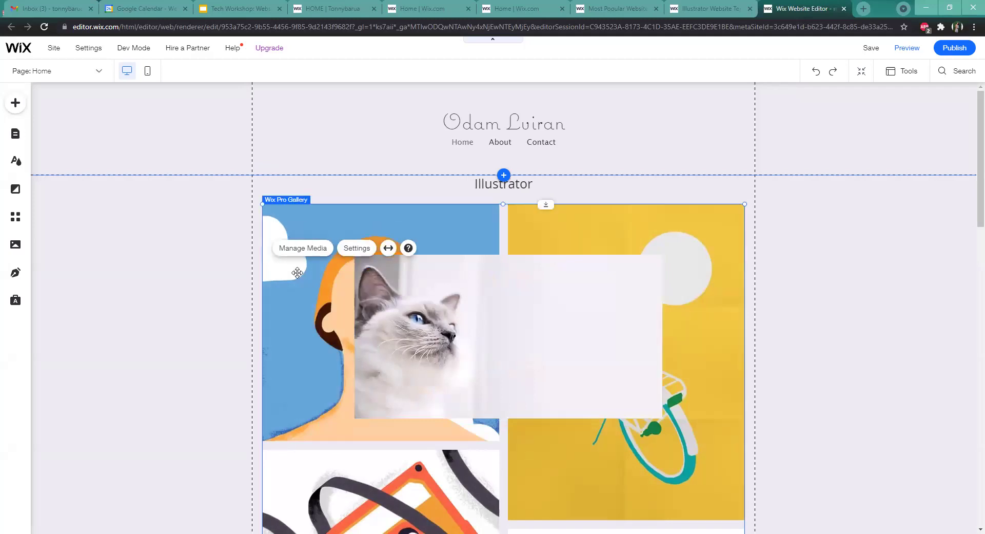
{"action": "key", "text": "Delete"}
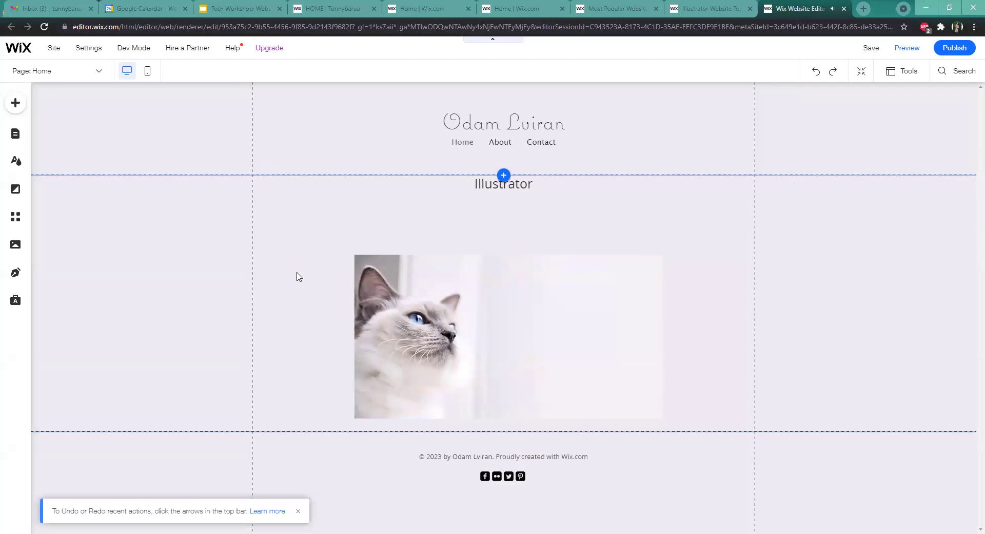
Place the Ragdoll Cat image just below the Illustrator title and enlarge it to span the page's content width
{"action": "left_click_drag", "start_coordinate": [405, 314], "coordinate": [312, 261]}
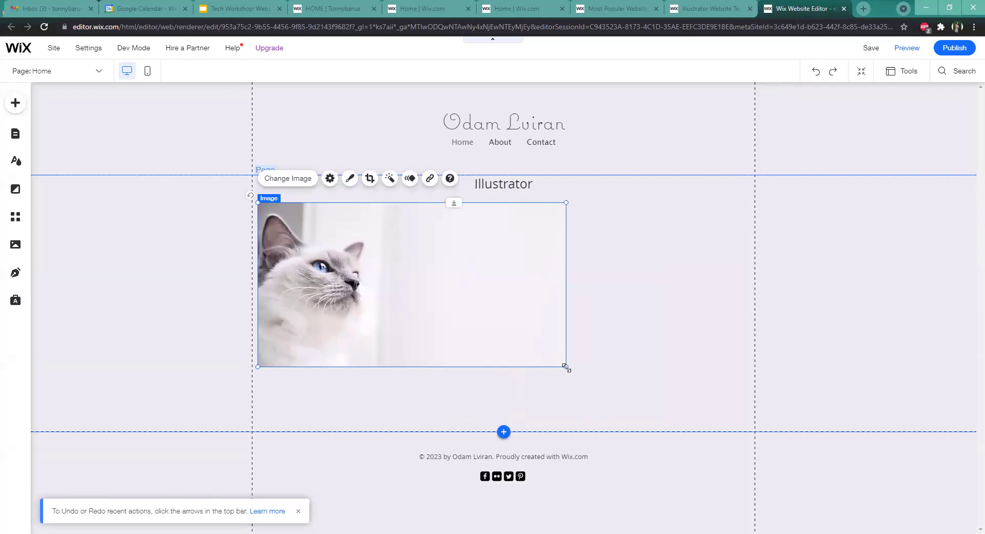
{"action": "mouse_move", "coordinate": [566, 367]}
{"action": "left_mouse_down"}
{"action": "mouse_move", "coordinate": [699, 416]}
{"action": "mouse_move", "coordinate": [758, 413]}
{"action": "mouse_move", "coordinate": [785, 425]}
{"action": "mouse_move", "coordinate": [770, 421]}
{"action": "left_mouse_up"}
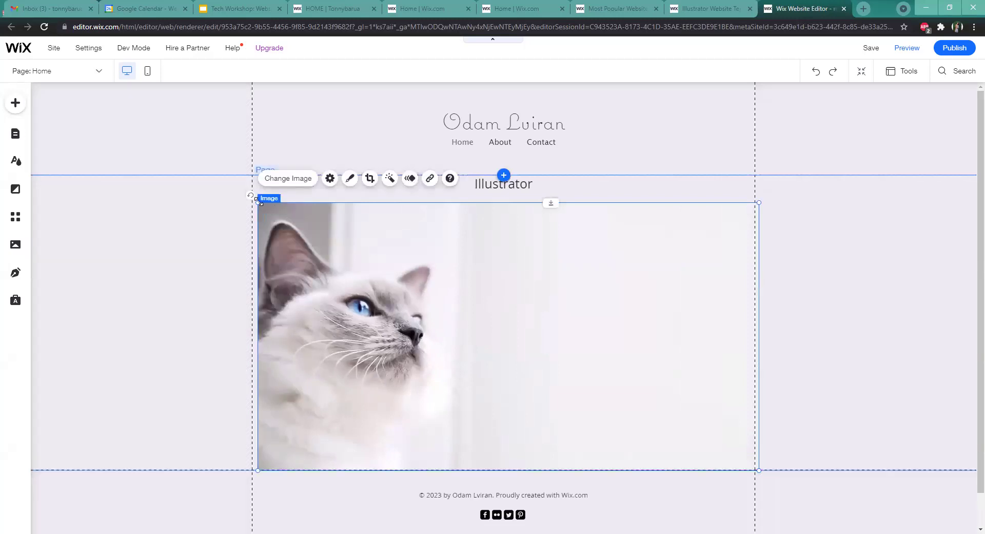
{"action": "left_click_drag", "start_coordinate": [250, 200], "coordinate": [242, 196]}
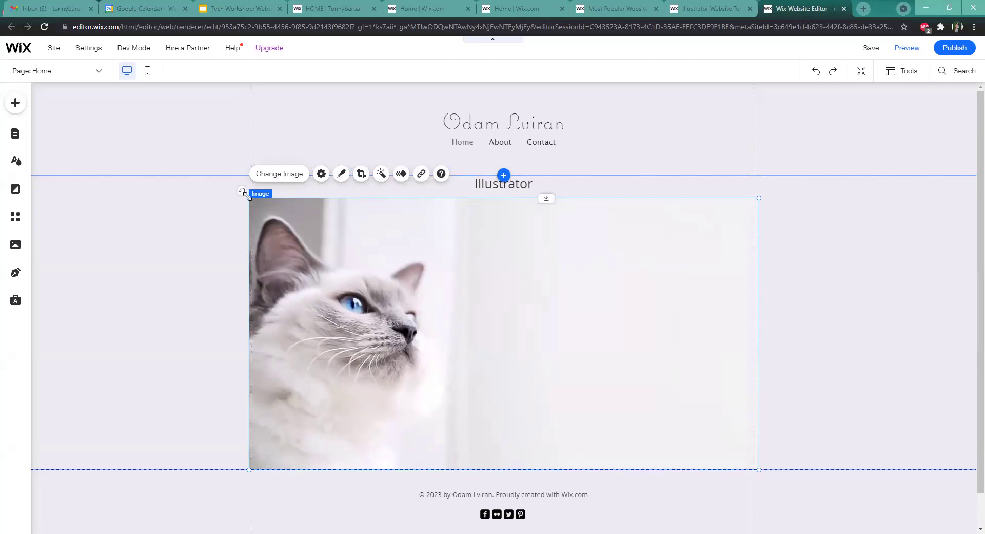
{"action": "left_click_drag", "start_coordinate": [248, 199], "coordinate": [706, 227]}
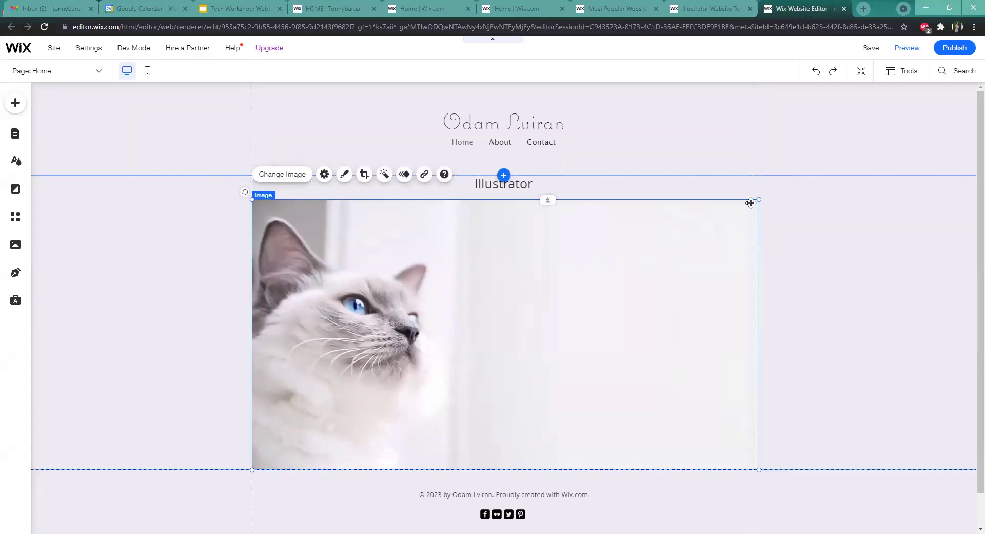
{"action": "left_click_drag", "start_coordinate": [753, 202], "coordinate": [755, 204]}
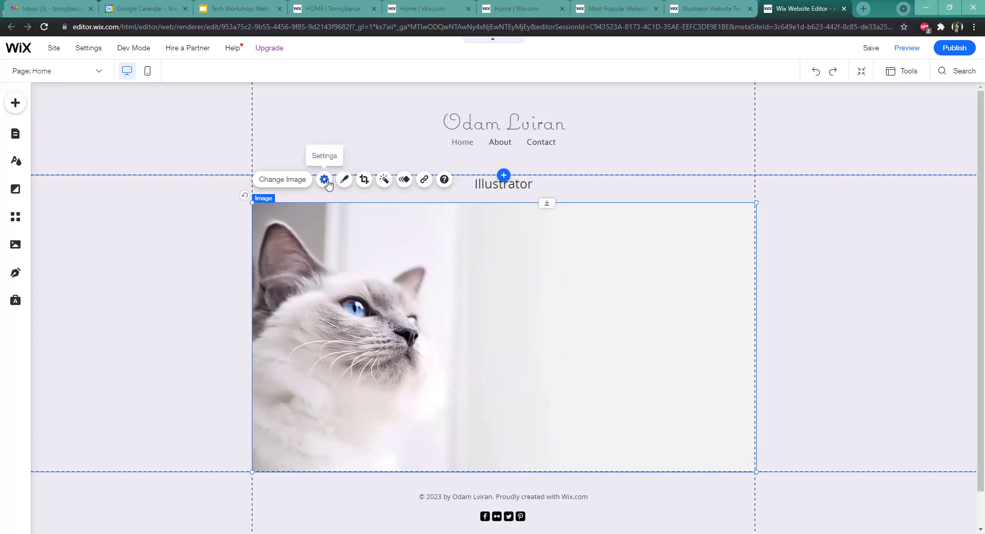
Try the free Wix video House Cat on top of the cat image and delete it from the page
{"action": "left_click", "coordinate": [9, 251]}
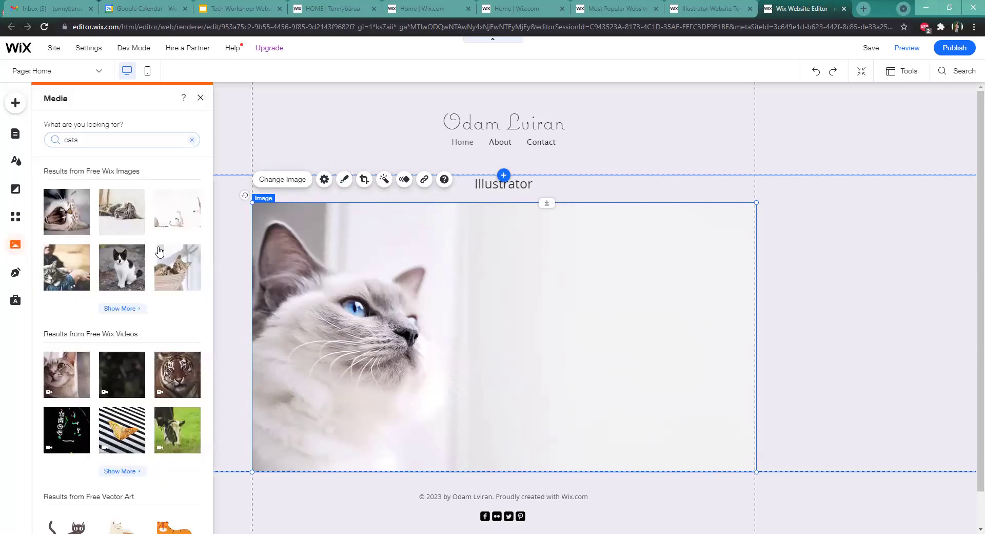
{"action": "scroll", "coordinate": [107, 345], "scroll_direction": "down", "scroll_amount": 2}
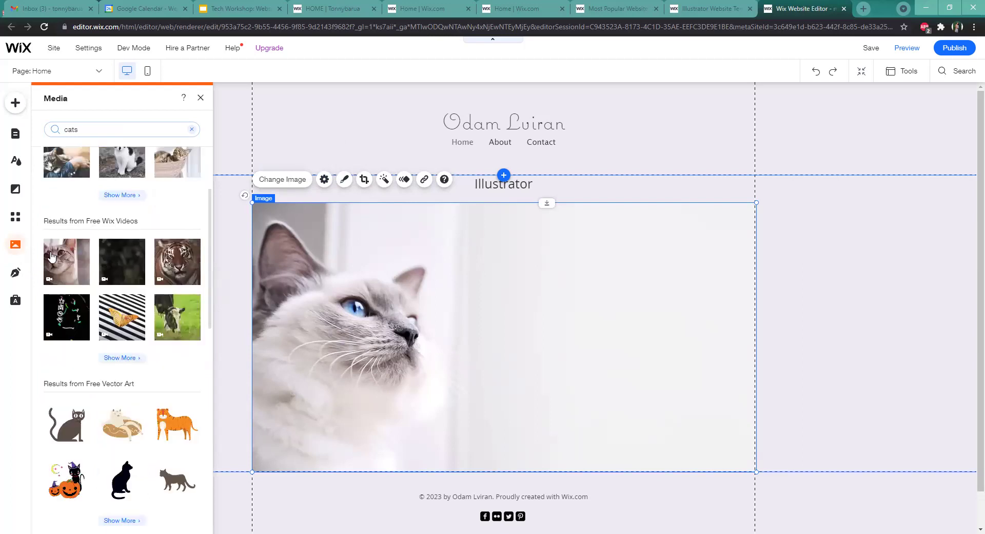
{"action": "mouse_move", "coordinate": [55, 257]}
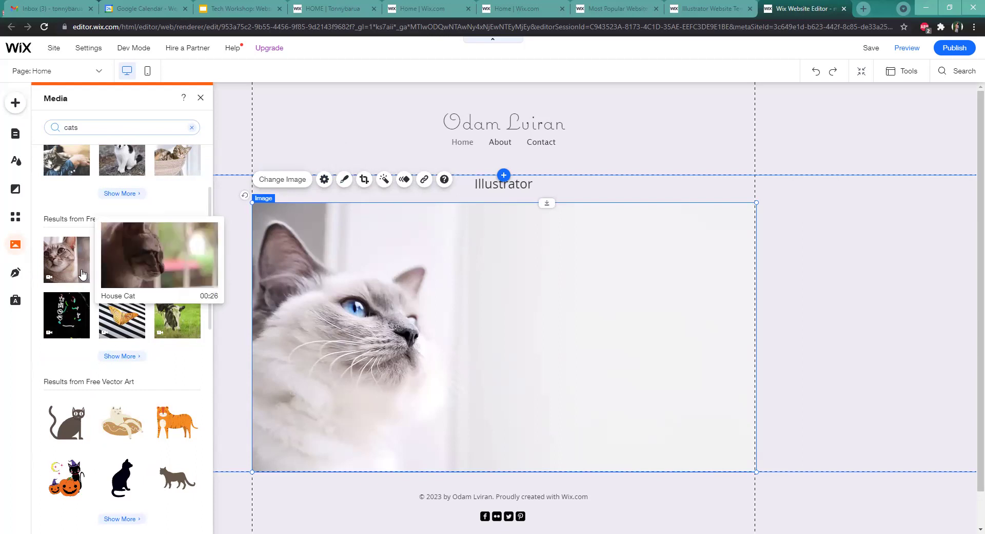
{"action": "left_click", "coordinate": [82, 275]}
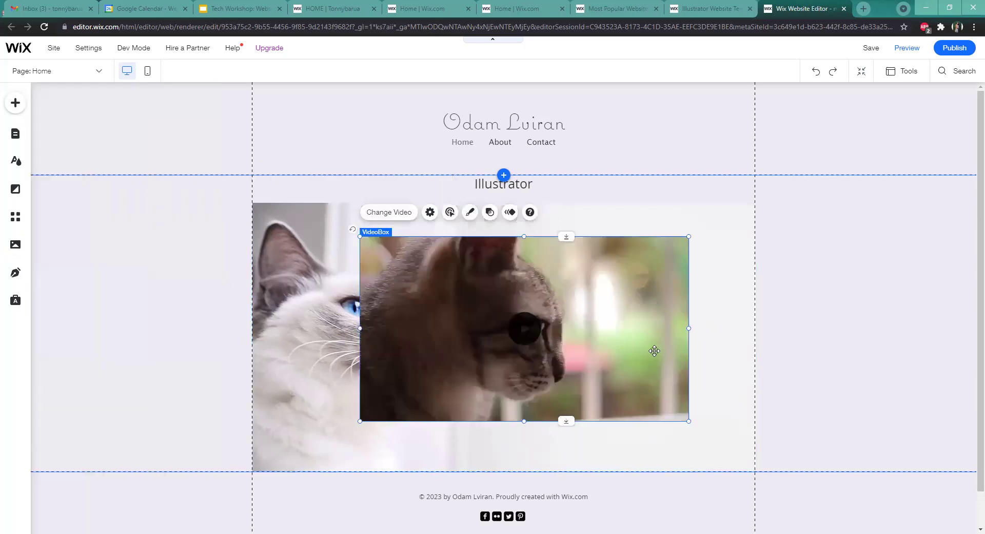
{"action": "left_click_drag", "start_coordinate": [540, 324], "coordinate": [473, 341]}
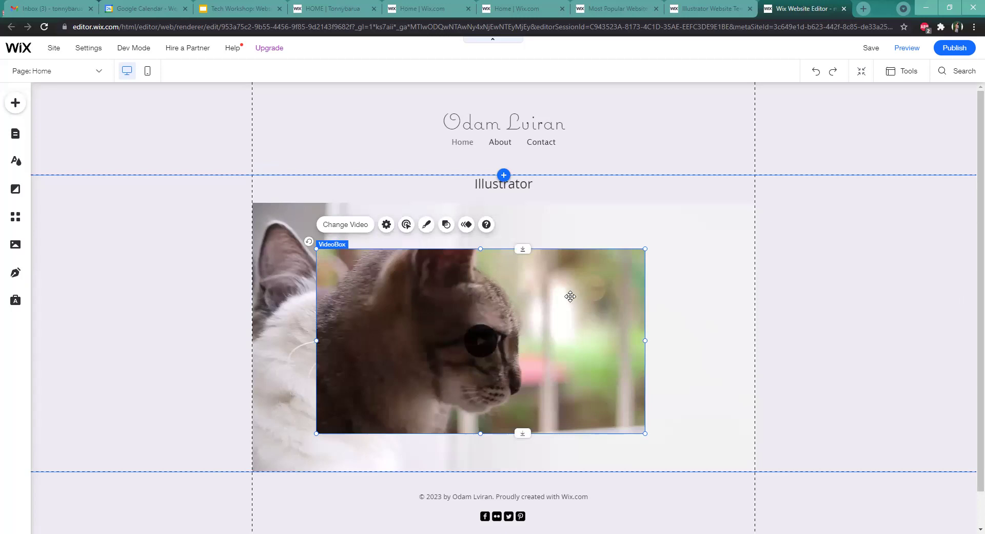
{"action": "key", "text": "Delete"}
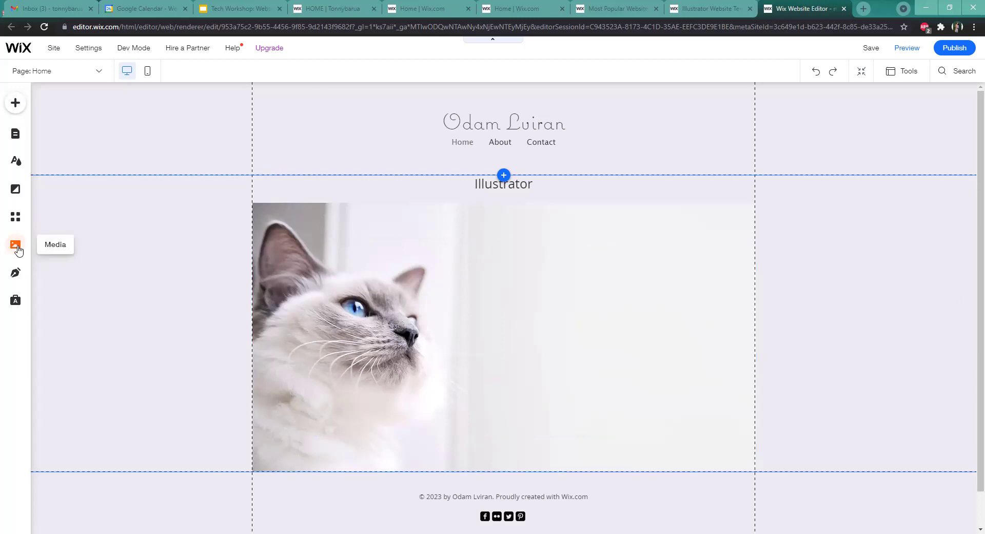
Examine the "cats" results in free vector art, free illustrations, and Shutterstock images and videos, including the Shutterstock images' prices
{"action": "left_click", "coordinate": [16, 246]}
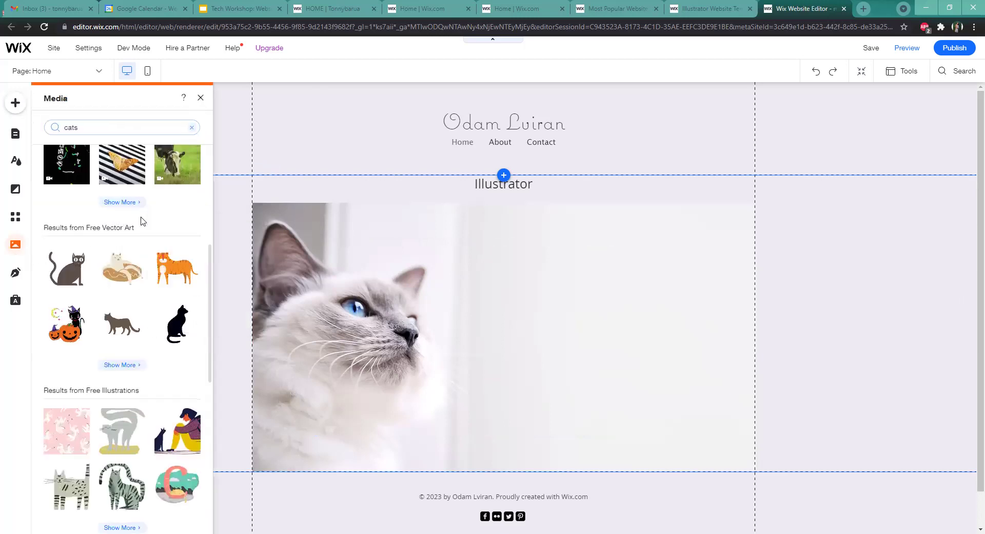
{"action": "scroll", "coordinate": [157, 226], "scroll_direction": "down", "scroll_amount": 1}
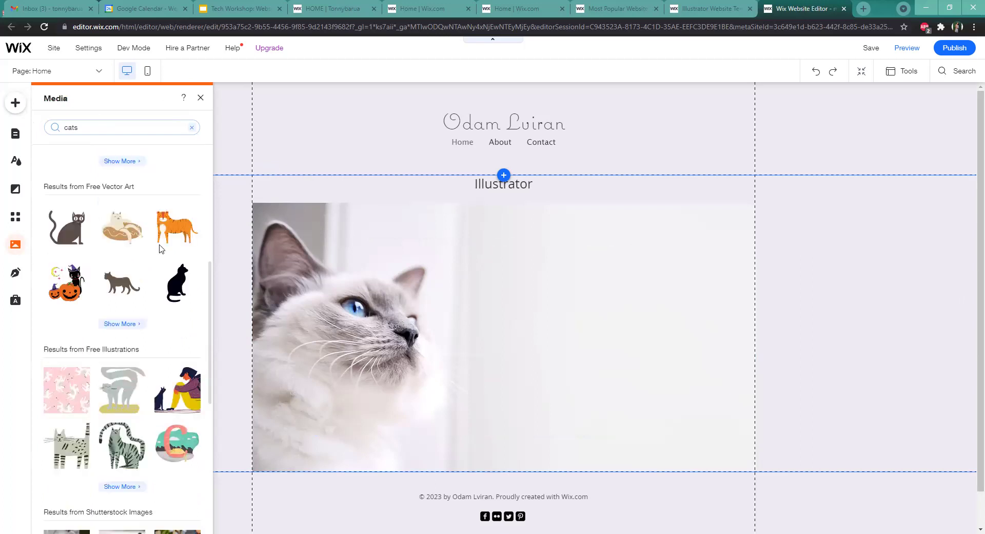
{"action": "scroll", "coordinate": [160, 261], "scroll_direction": "down", "scroll_amount": 3}
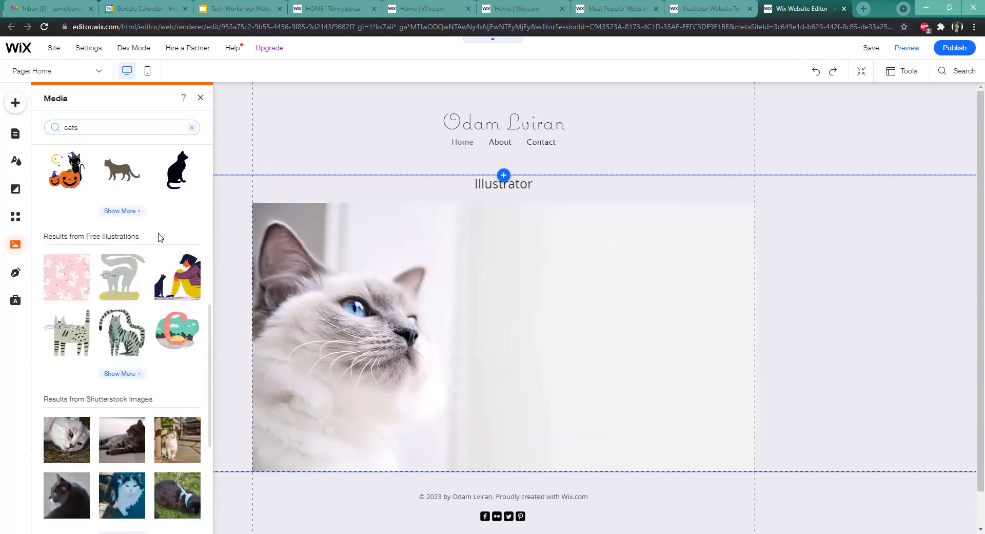
{"action": "scroll", "coordinate": [160, 238], "scroll_direction": "down", "scroll_amount": 3}
{"action": "scroll", "coordinate": [161, 238], "scroll_direction": "down", "scroll_amount": 1}
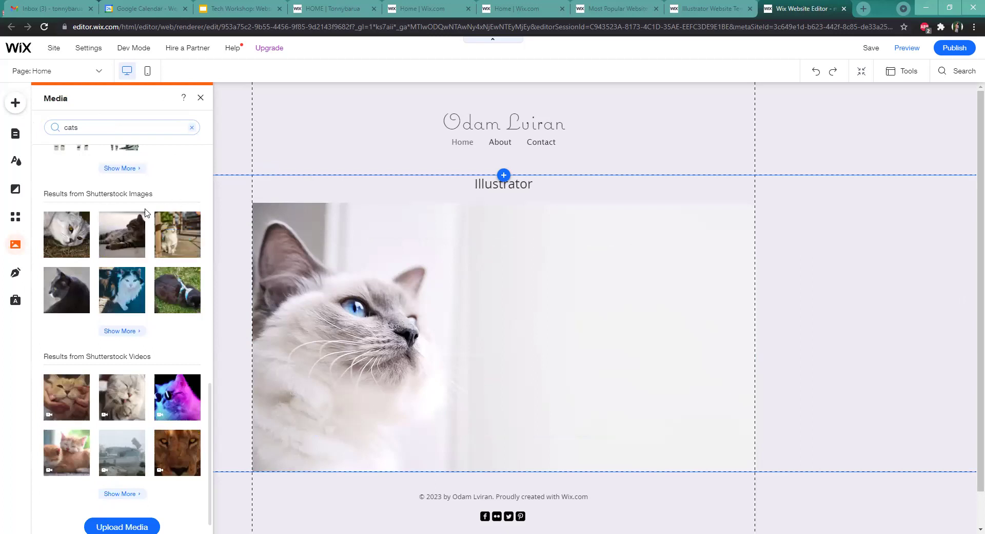
{"action": "scroll", "coordinate": [151, 256], "scroll_direction": "down", "scroll_amount": 1}
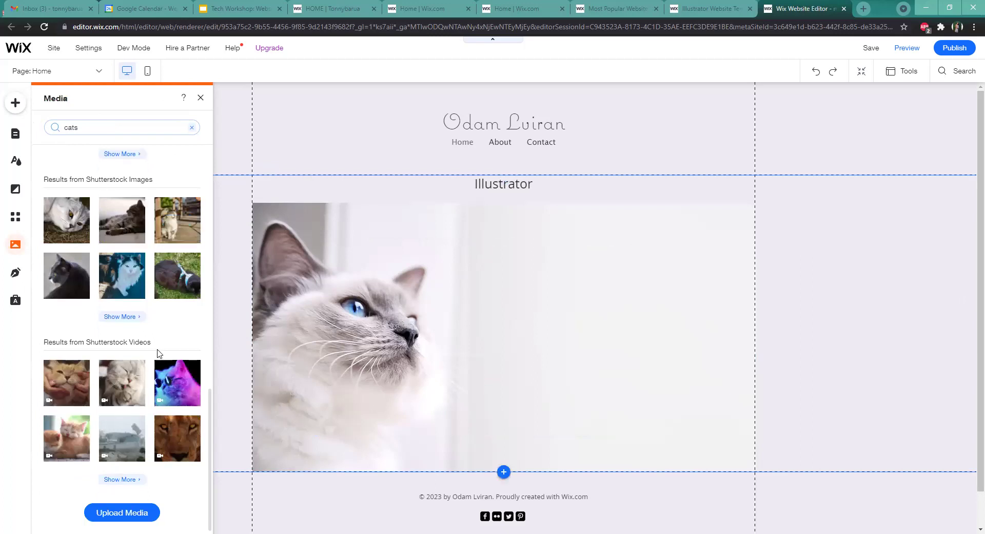
{"action": "scroll", "coordinate": [169, 343], "scroll_direction": "up", "scroll_amount": 5}
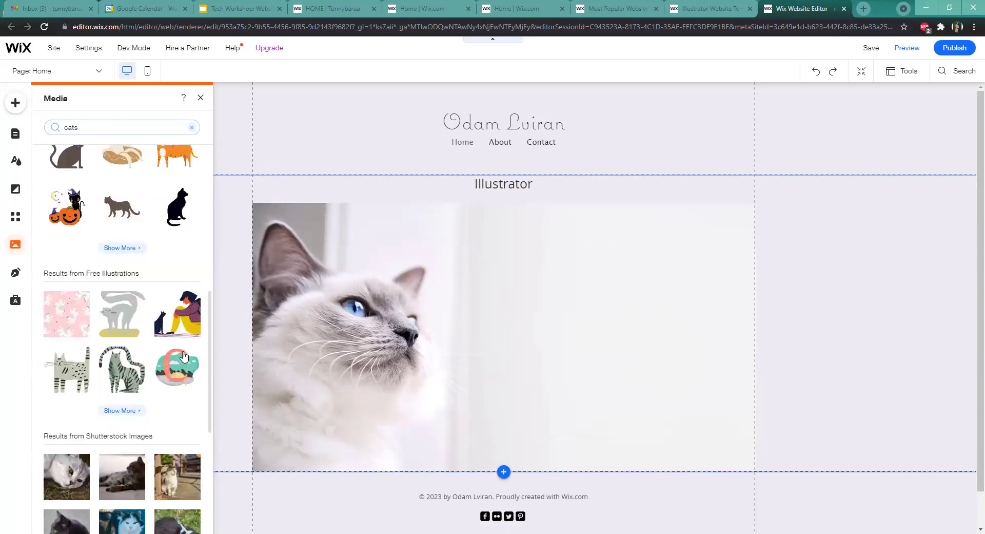
{"action": "scroll", "coordinate": [164, 375], "scroll_direction": "down", "scroll_amount": 5}
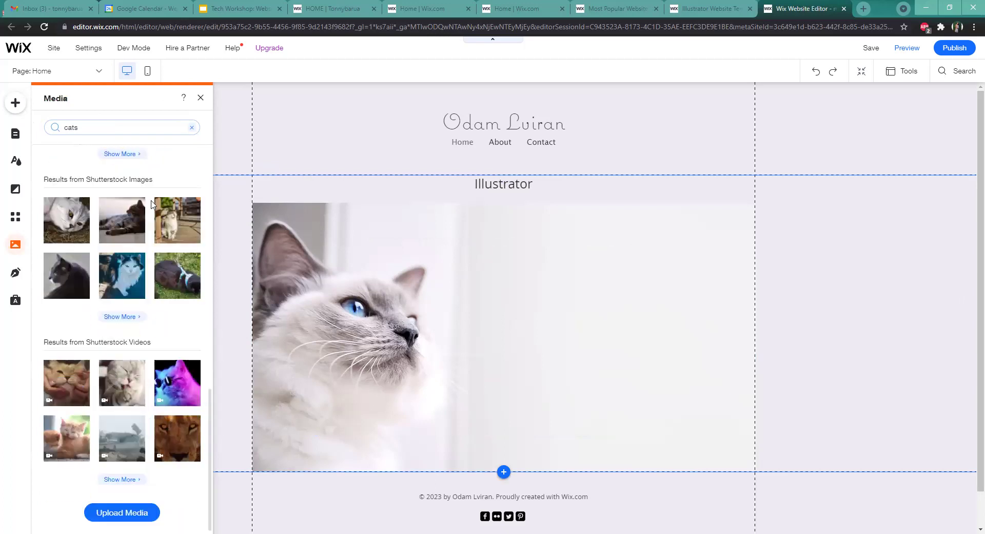
{"action": "scroll", "coordinate": [151, 205], "scroll_direction": "up", "scroll_amount": 3}
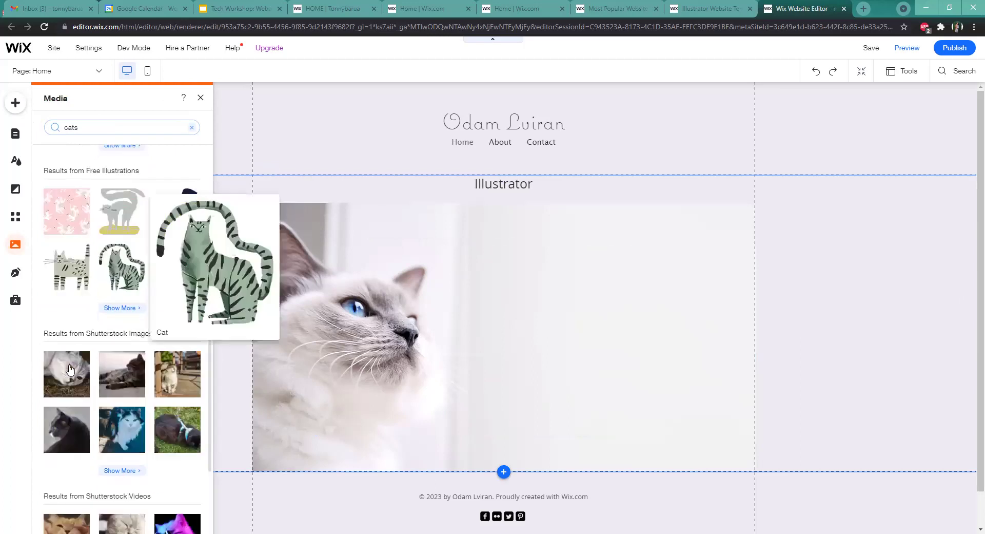
{"action": "scroll", "coordinate": [168, 316], "scroll_direction": "down", "scroll_amount": 1}
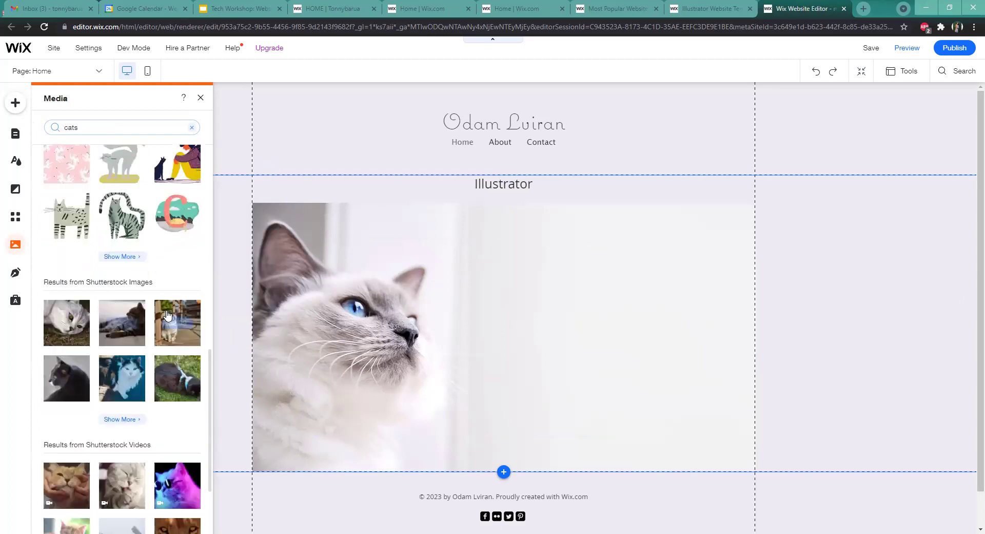
{"action": "mouse_move", "coordinate": [109, 305]}
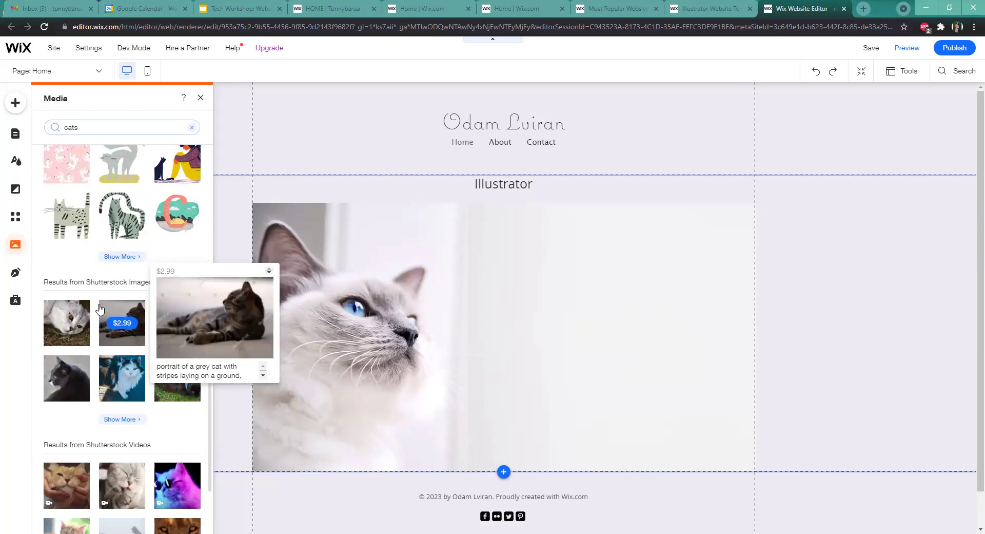
{"action": "mouse_move", "coordinate": [61, 335]}
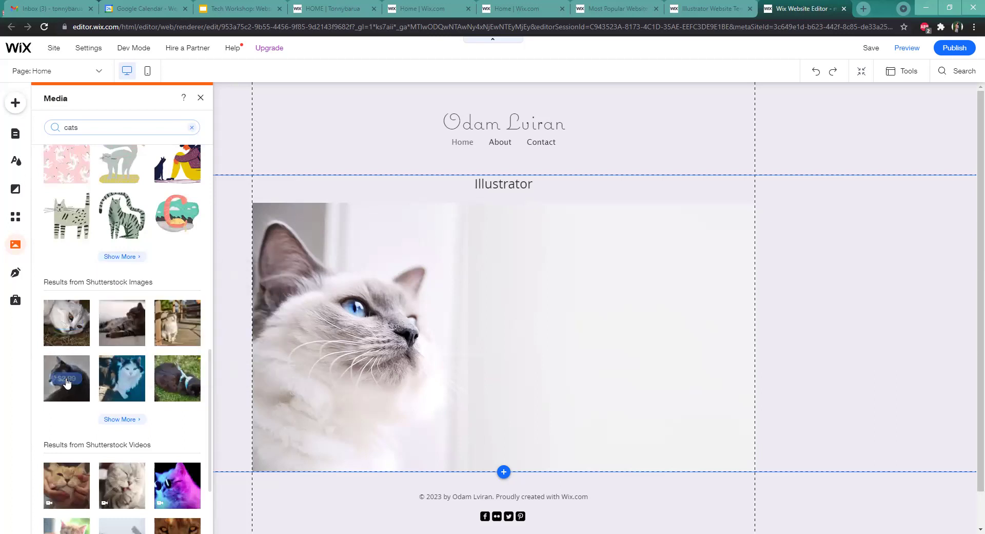
{"action": "mouse_move", "coordinate": [90, 381]}
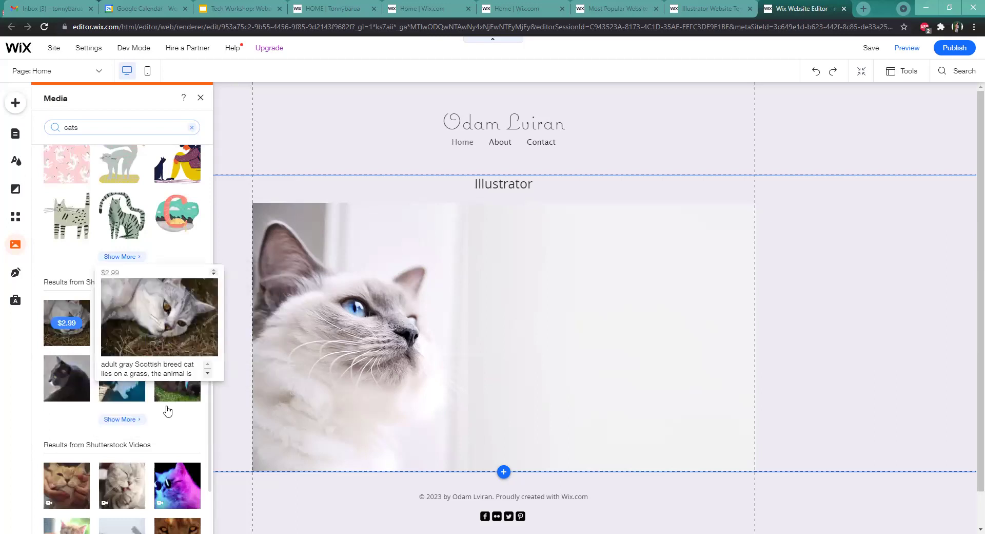
Review the Shutterstock video results for cats, the Start a Blog offer, and Ascend's Marketing & SEO tools
{"action": "scroll", "coordinate": [121, 390], "scroll_direction": "down", "scroll_amount": 2}
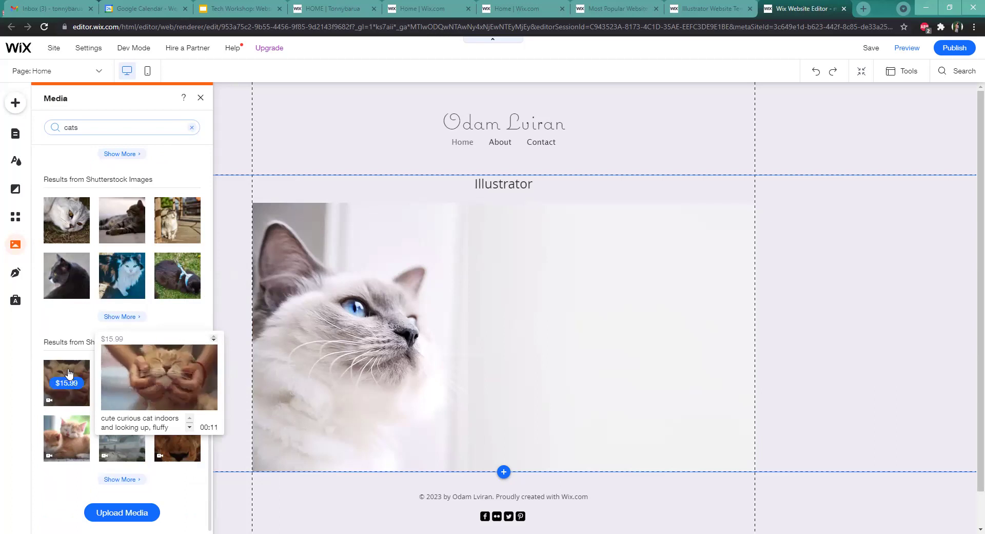
{"action": "left_click", "coordinate": [12, 277]}
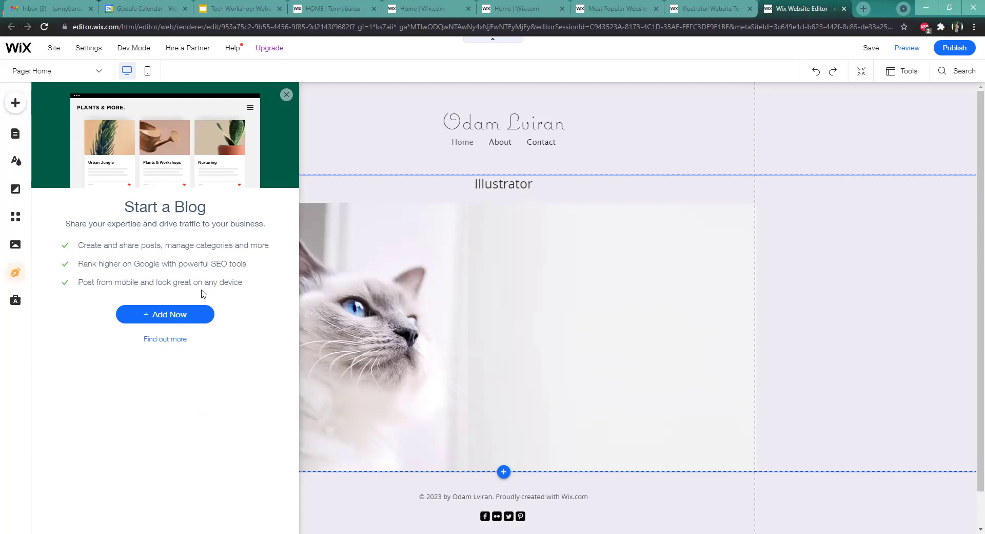
{"action": "left_click", "coordinate": [15, 302]}
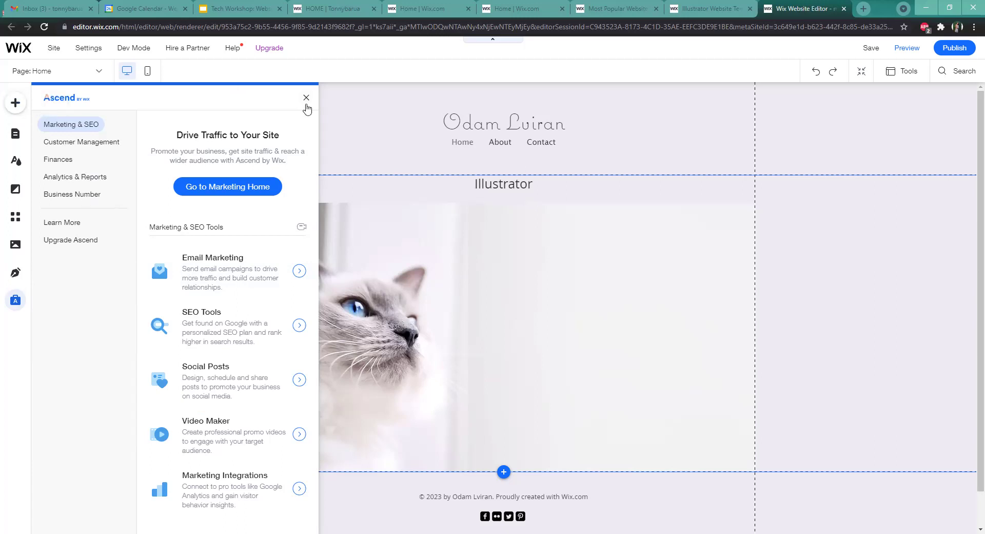
{"action": "left_click", "coordinate": [307, 99]}
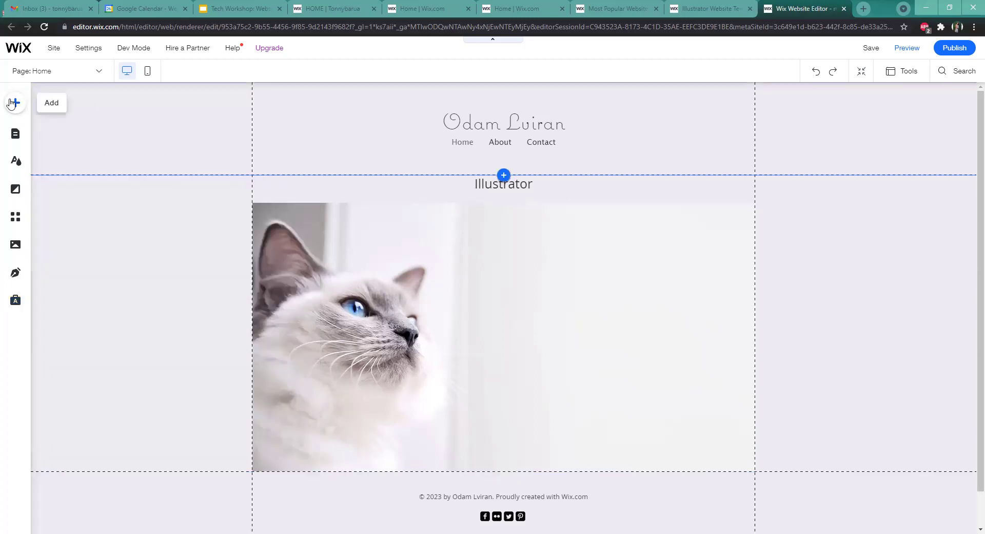
Examine the strip designs available to add, including the Classic, Featured, Services, Welcome, Testimonials and Team categories
{"action": "left_click", "coordinate": [14, 103]}
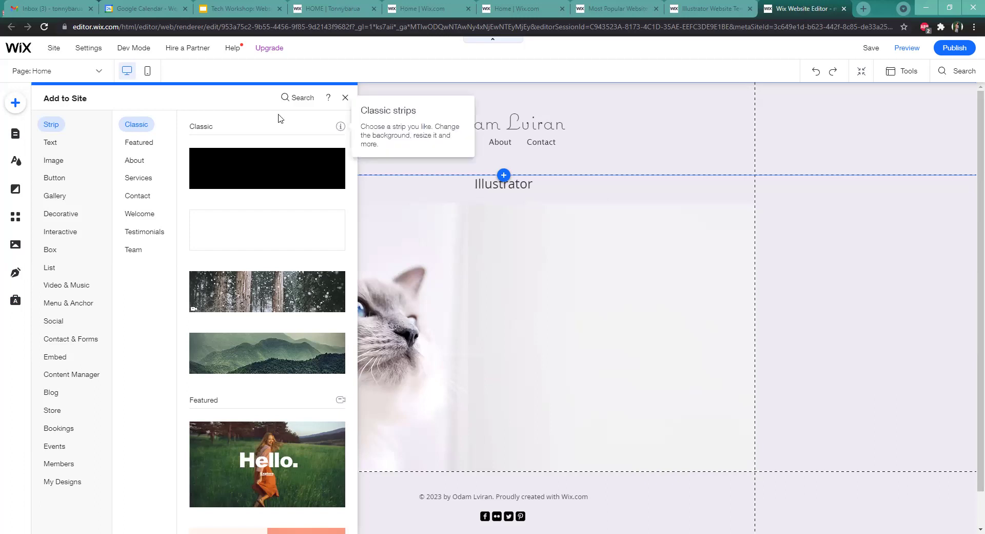
{"action": "left_click", "coordinate": [156, 138]}
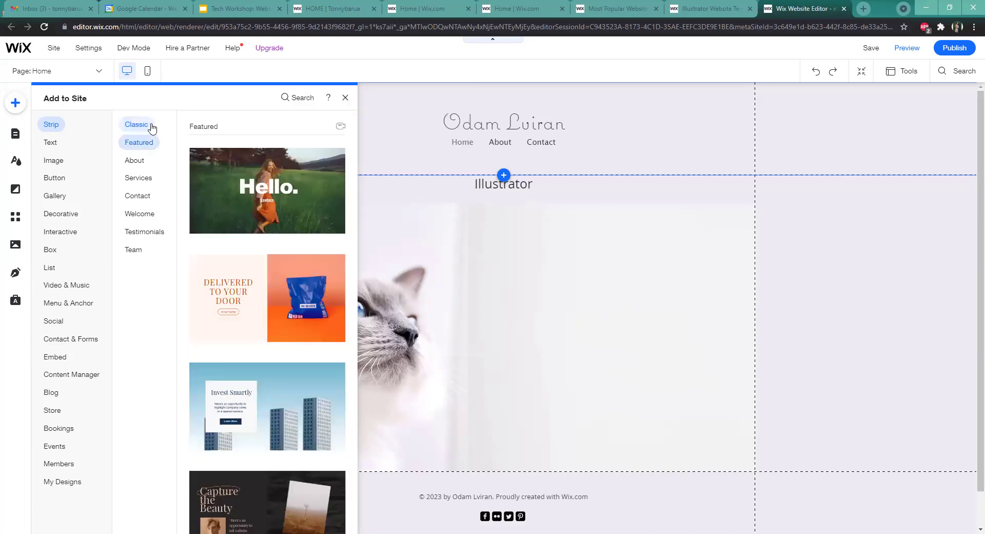
{"action": "left_click", "coordinate": [152, 127]}
{"action": "left_click", "coordinate": [150, 142]}
{"action": "left_click", "coordinate": [141, 180]}
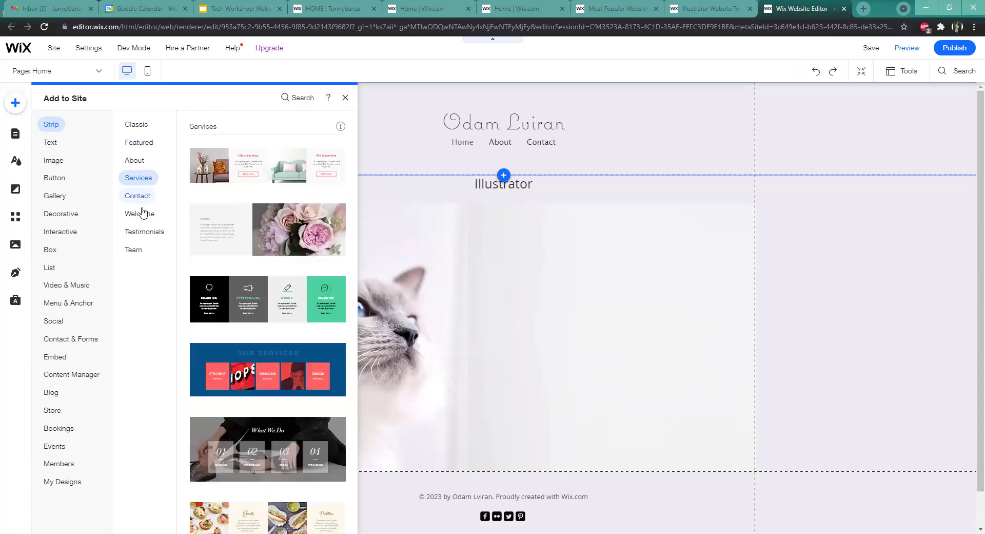
{"action": "left_click", "coordinate": [143, 213]}
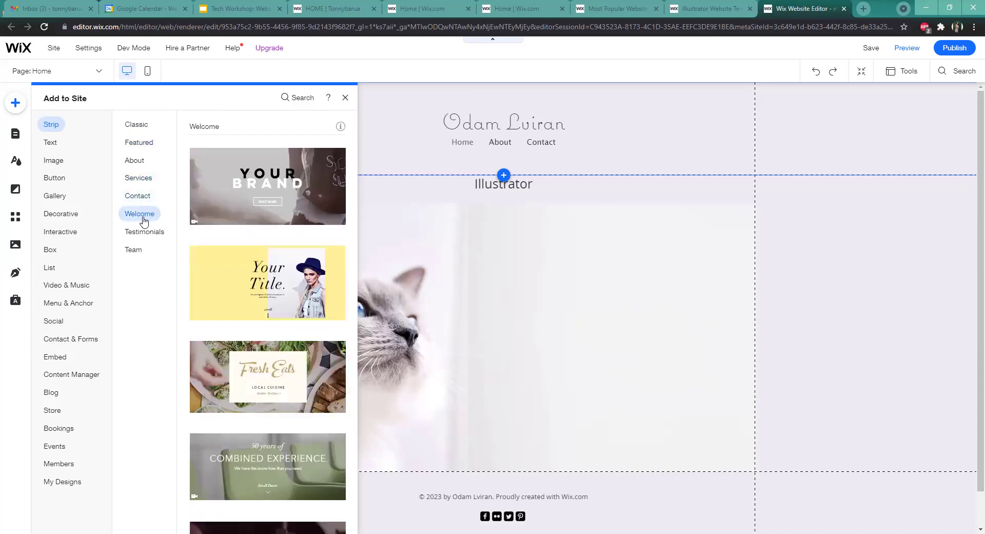
{"action": "left_click", "coordinate": [142, 233]}
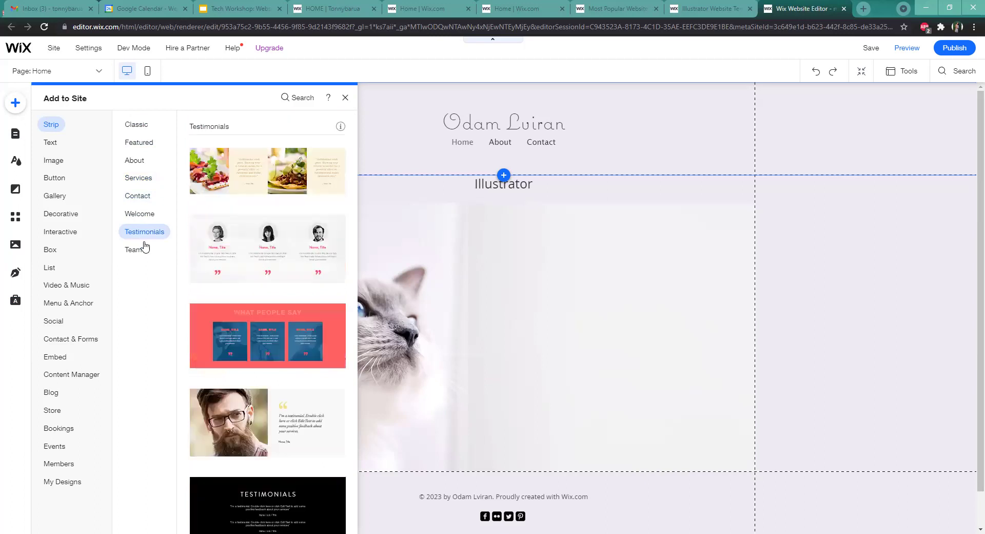
{"action": "left_click", "coordinate": [144, 249]}
{"action": "left_click", "coordinate": [146, 232]}
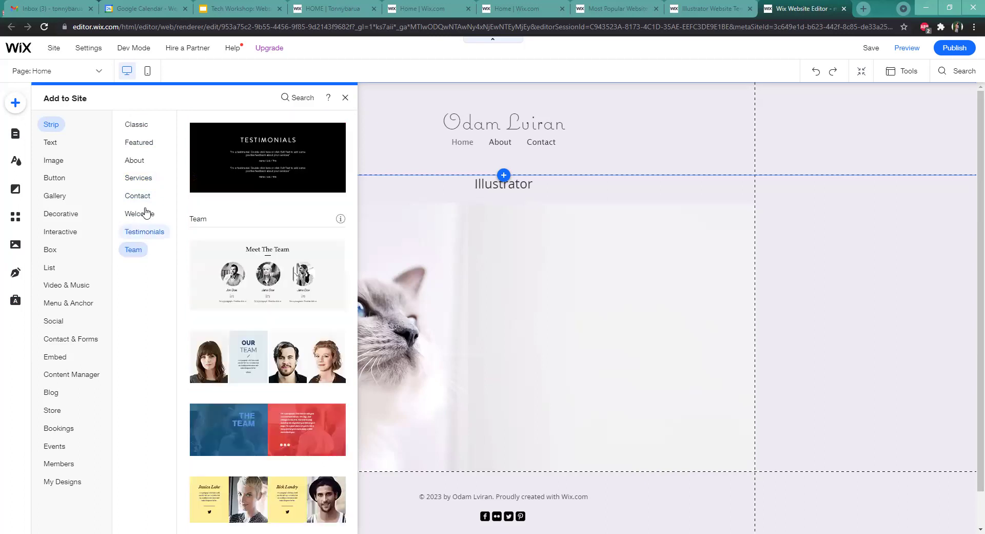
{"action": "left_click", "coordinate": [139, 181]}
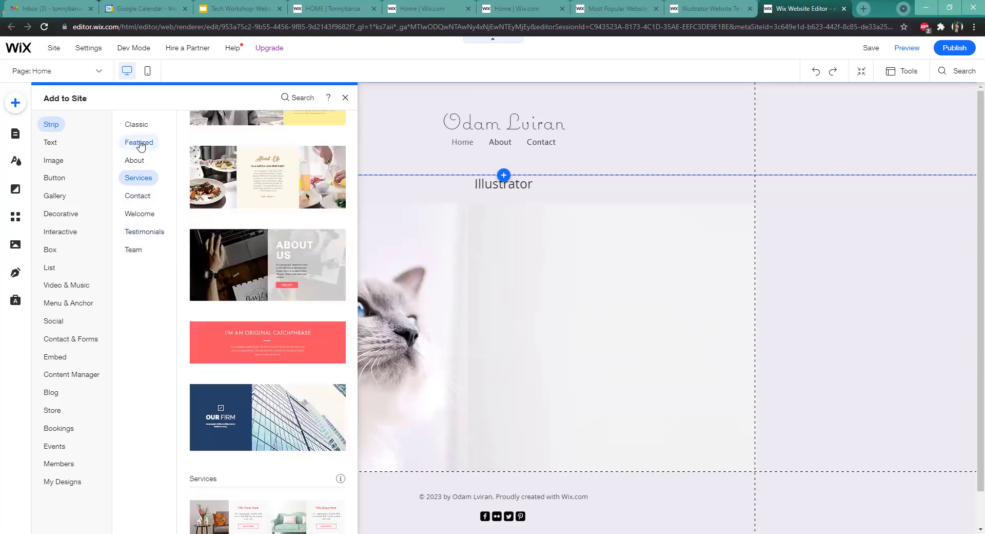
{"action": "left_click", "coordinate": [139, 142]}
Examine the themed text, title and paragraph styles, and the image sources covering uploads, image collections and social images
{"action": "left_click", "coordinate": [51, 144]}
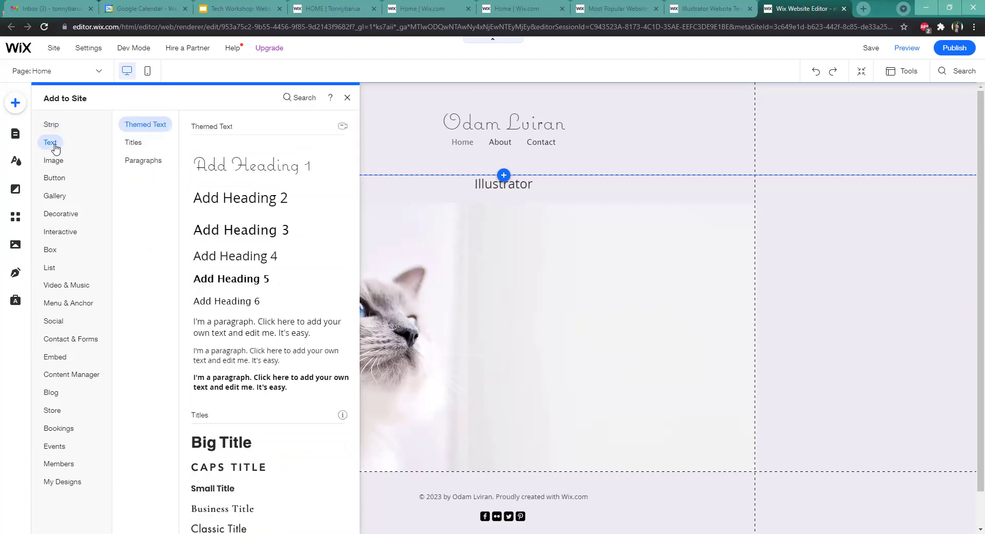
{"action": "left_click", "coordinate": [123, 147]}
{"action": "left_click", "coordinate": [134, 161]}
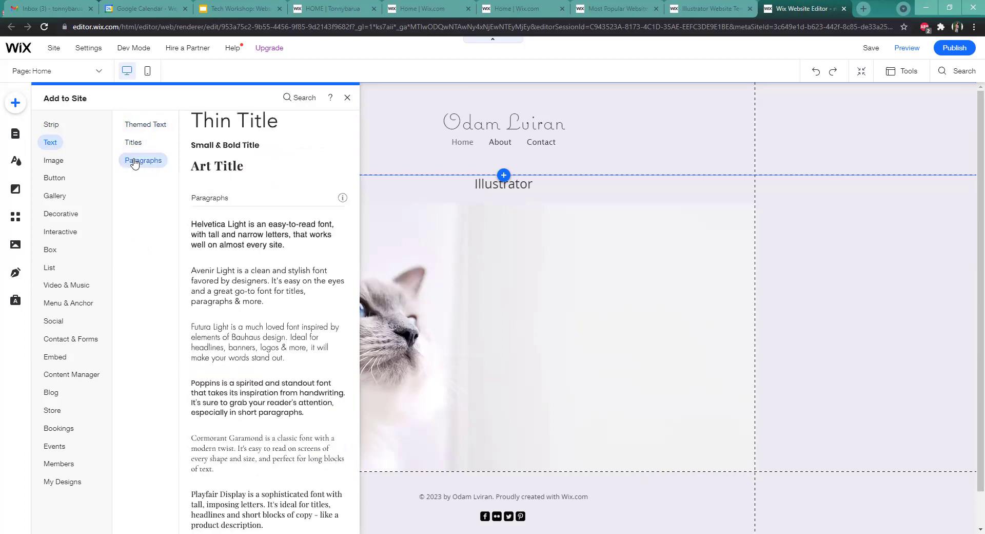
{"action": "left_click", "coordinate": [142, 124]}
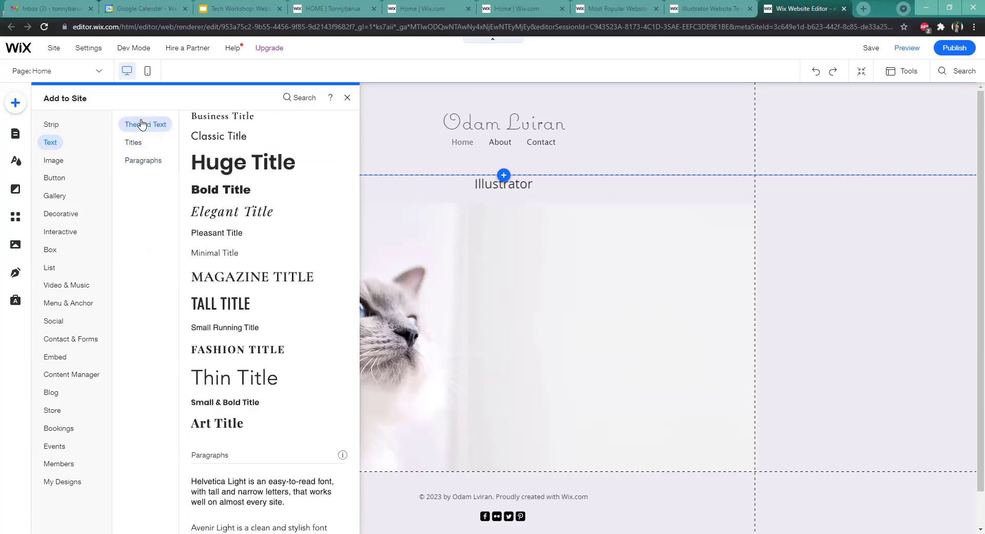
{"action": "left_click", "coordinate": [60, 165]}
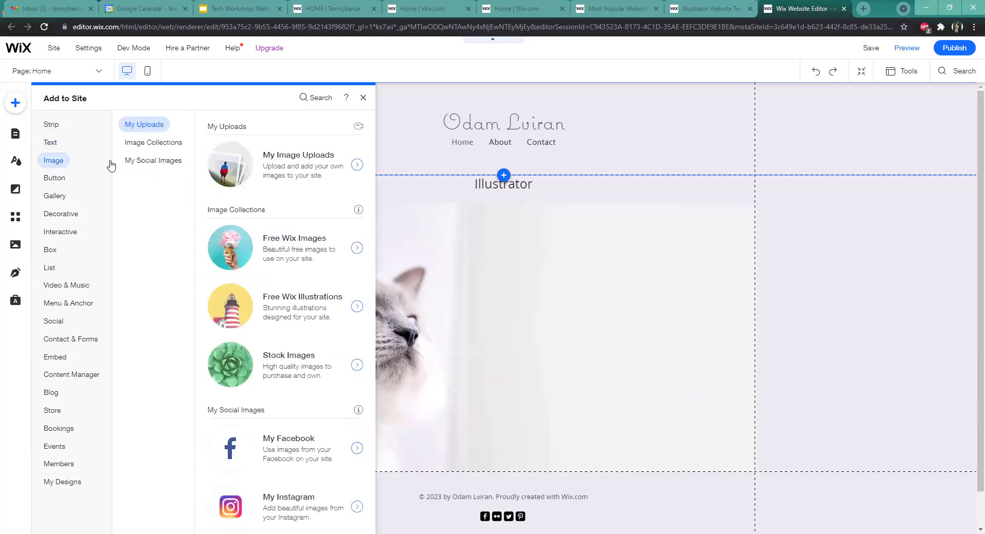
{"action": "left_click", "coordinate": [171, 148]}
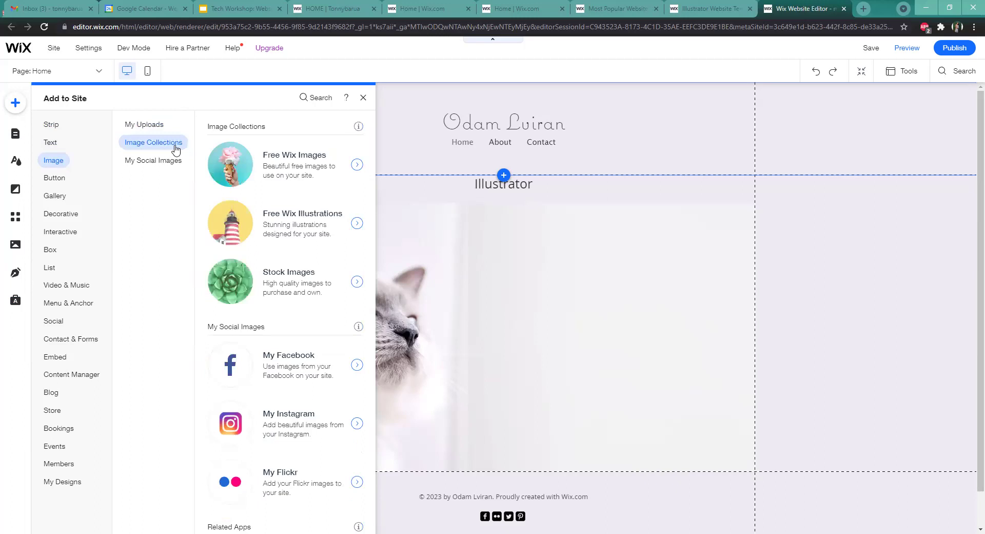
{"action": "left_click", "coordinate": [175, 163]}
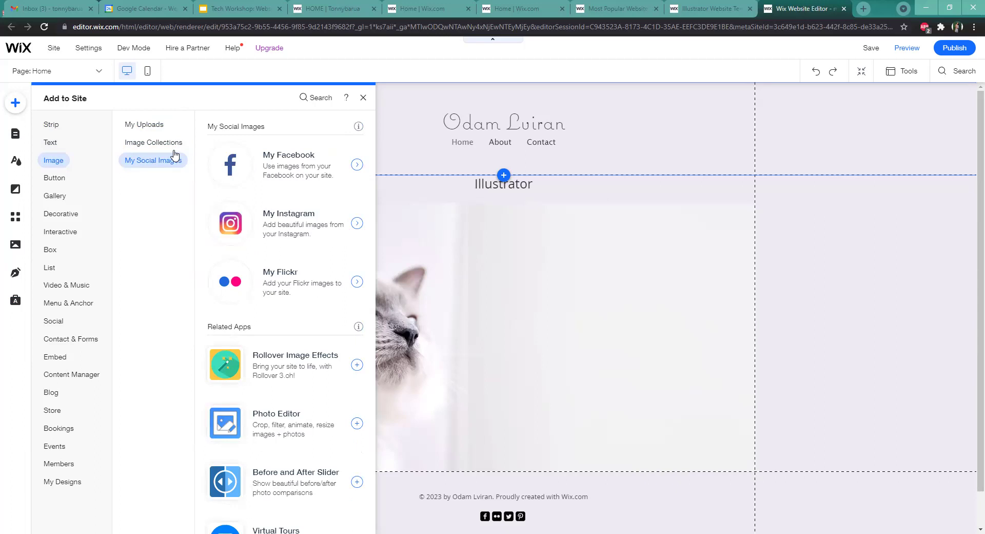
Examine the button designs available to add, from themed, icon, image and document buttons to iTunes, Pay and PayPal buttons
{"action": "left_click", "coordinate": [61, 177]}
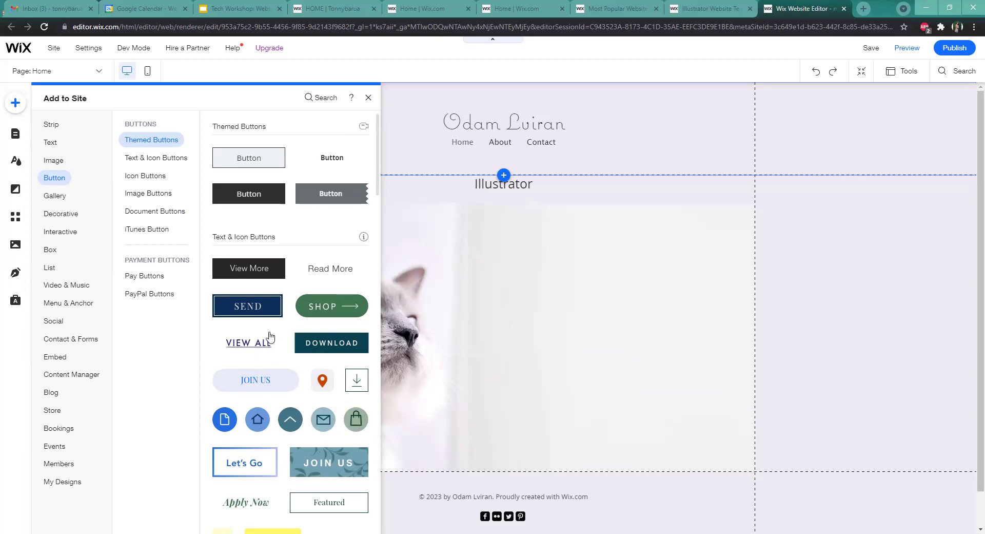
{"action": "scroll", "coordinate": [327, 291], "scroll_direction": "down", "scroll_amount": 3}
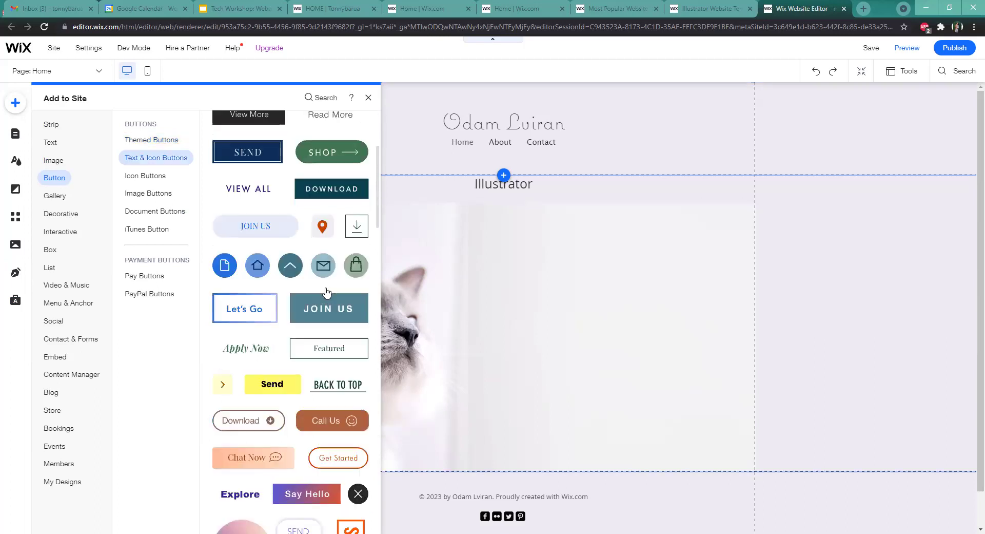
{"action": "scroll", "coordinate": [327, 291], "scroll_direction": "down", "scroll_amount": 10}
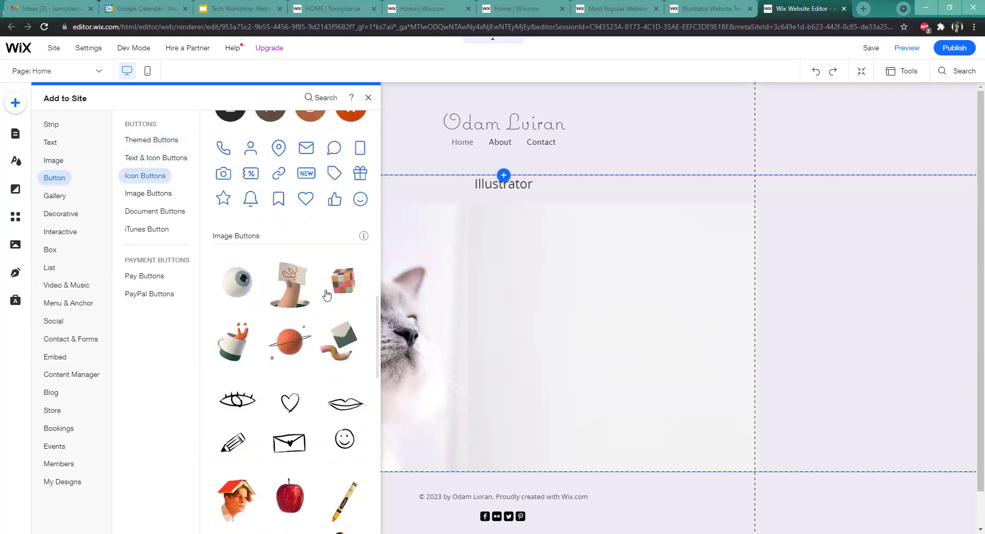
{"action": "scroll", "coordinate": [326, 295], "scroll_direction": "down", "scroll_amount": 4}
{"action": "scroll", "coordinate": [314, 301], "scroll_direction": "down", "scroll_amount": 4}
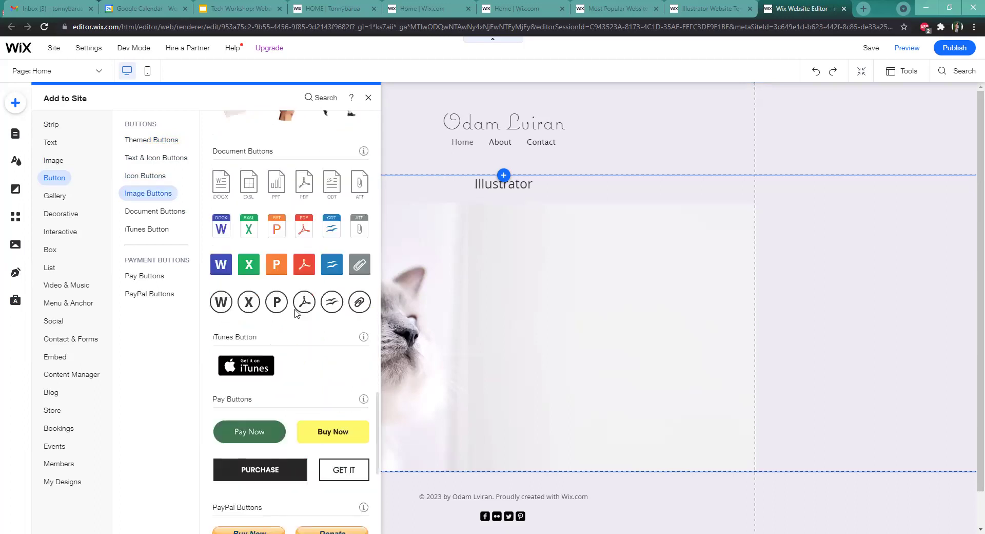
{"action": "scroll", "coordinate": [296, 312], "scroll_direction": "down", "scroll_amount": 5}
{"action": "scroll", "coordinate": [293, 310], "scroll_direction": "up", "scroll_amount": 4}
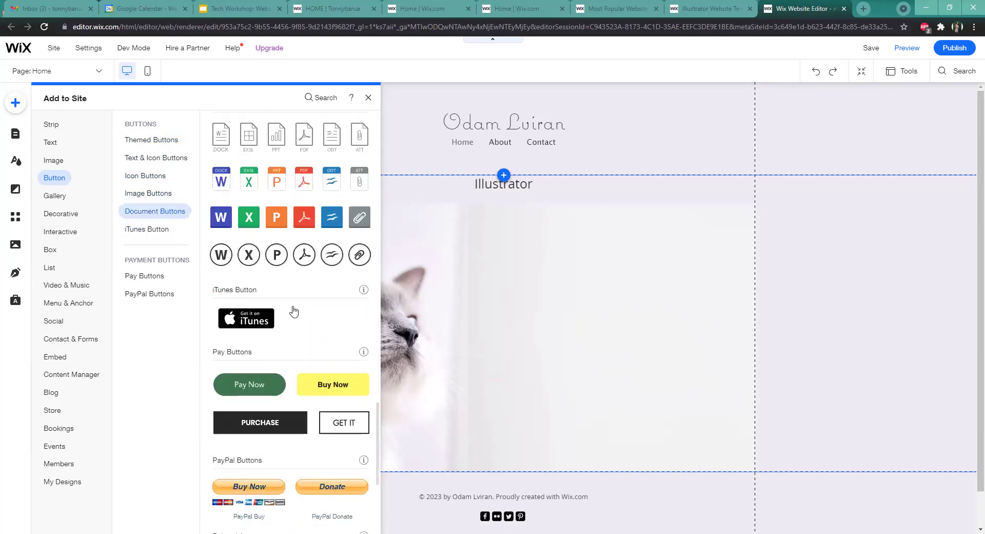
{"action": "scroll", "coordinate": [290, 307], "scroll_direction": "up", "scroll_amount": 6}
{"action": "scroll", "coordinate": [288, 307], "scroll_direction": "up", "scroll_amount": 3}
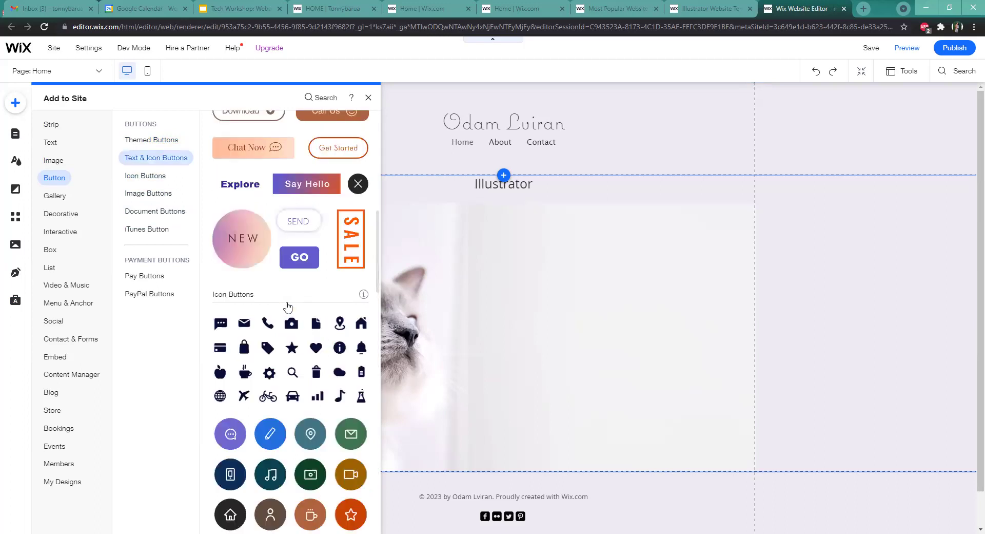
{"action": "scroll", "coordinate": [288, 307], "scroll_direction": "up", "scroll_amount": 6}
{"action": "scroll", "coordinate": [298, 298], "scroll_direction": "up", "scroll_amount": 3}
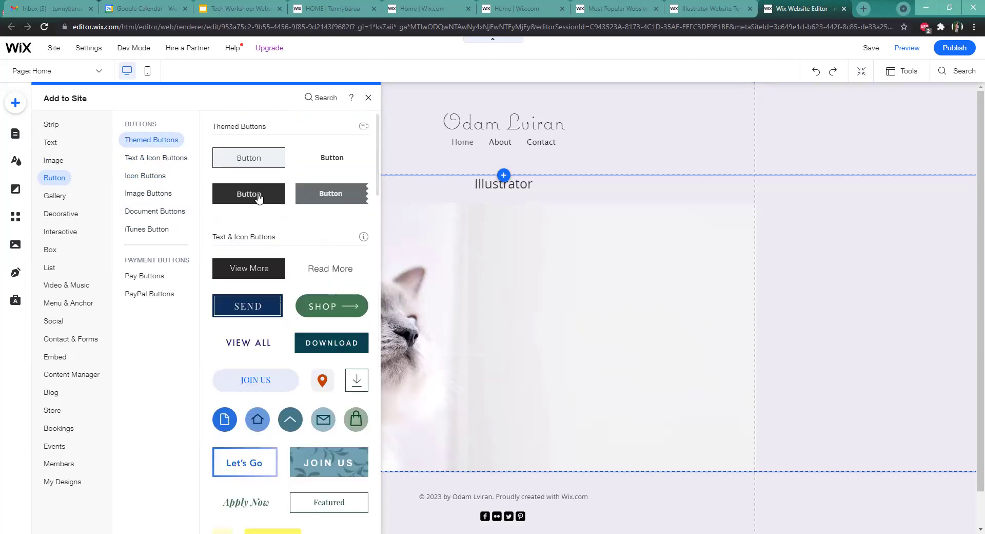
{"action": "left_click", "coordinate": [163, 162]}
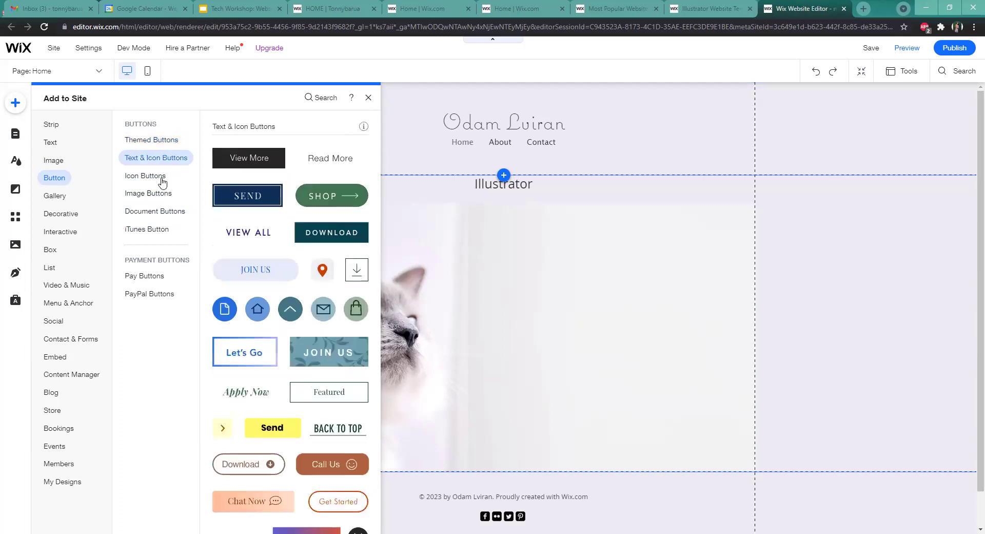
{"action": "left_click", "coordinate": [157, 211]}
{"action": "left_click", "coordinate": [157, 236]}
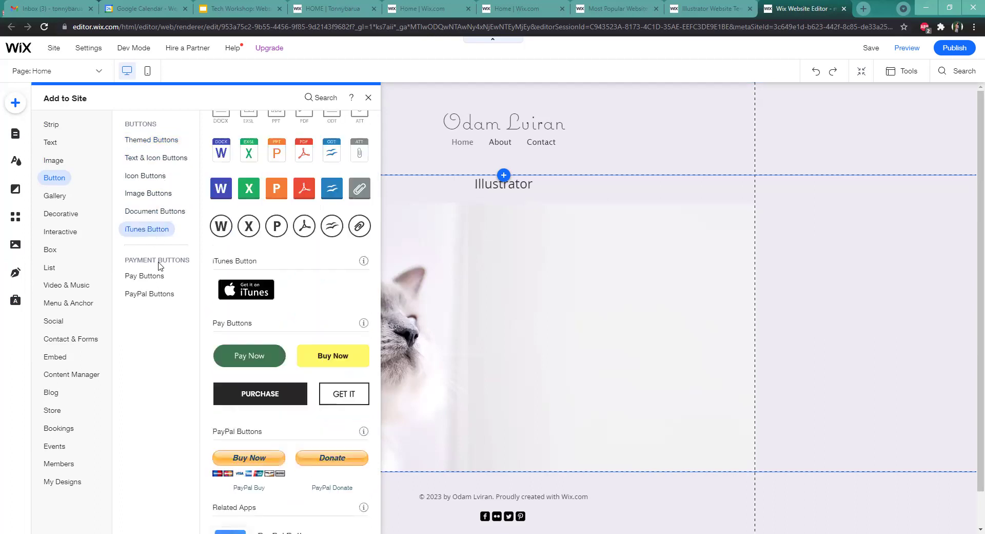
{"action": "left_click", "coordinate": [158, 276]}
{"action": "left_click", "coordinate": [160, 296]}
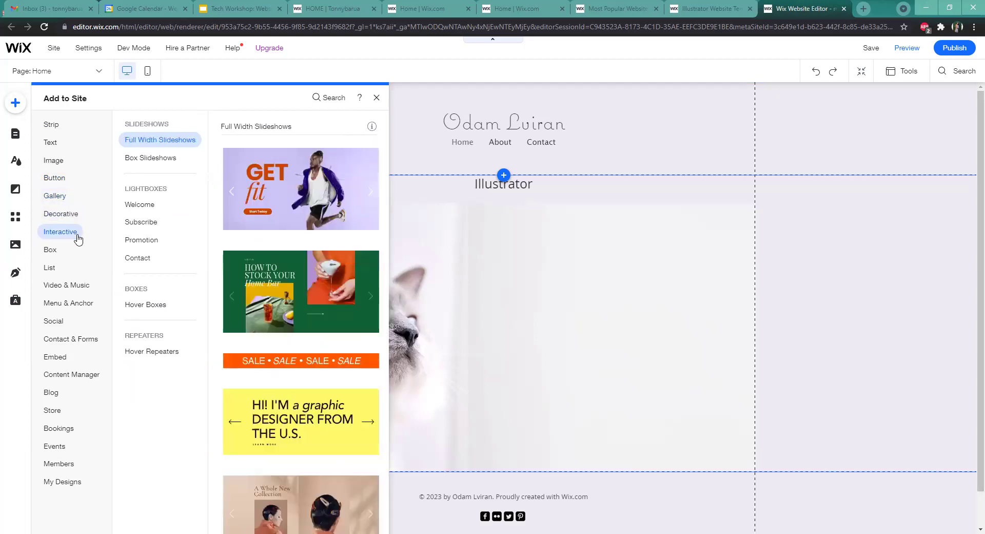
Add the multicolour gradient horizontal menu with the underlined Home item to the page, between the existing menu and the cat image
{"action": "mouse_move", "coordinate": [55, 252]}
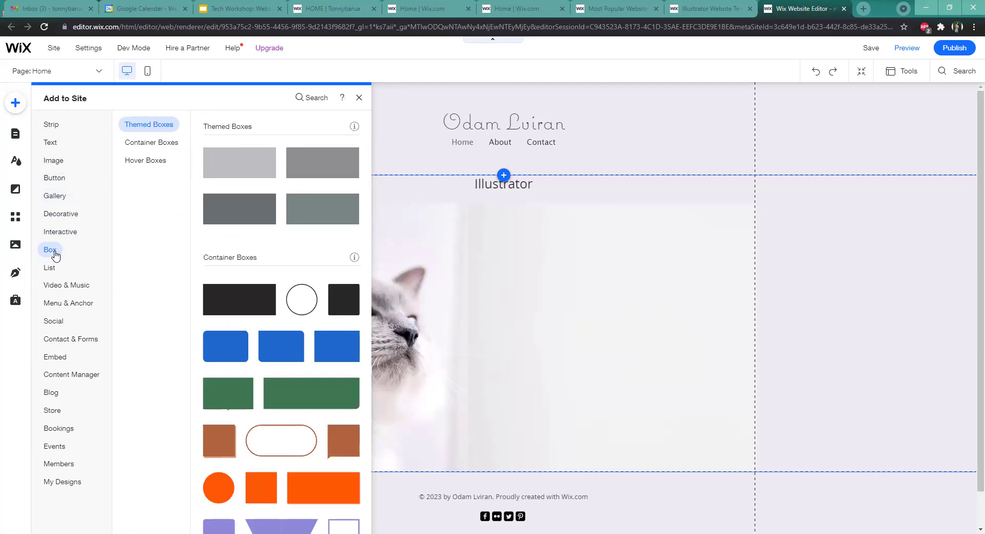
{"action": "mouse_move", "coordinate": [54, 272]}
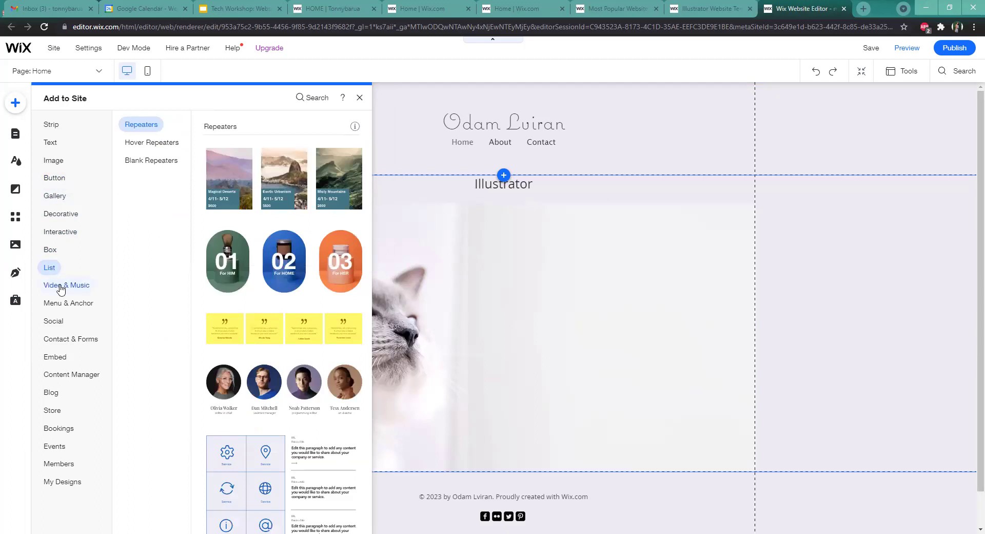
{"action": "mouse_move", "coordinate": [61, 307]}
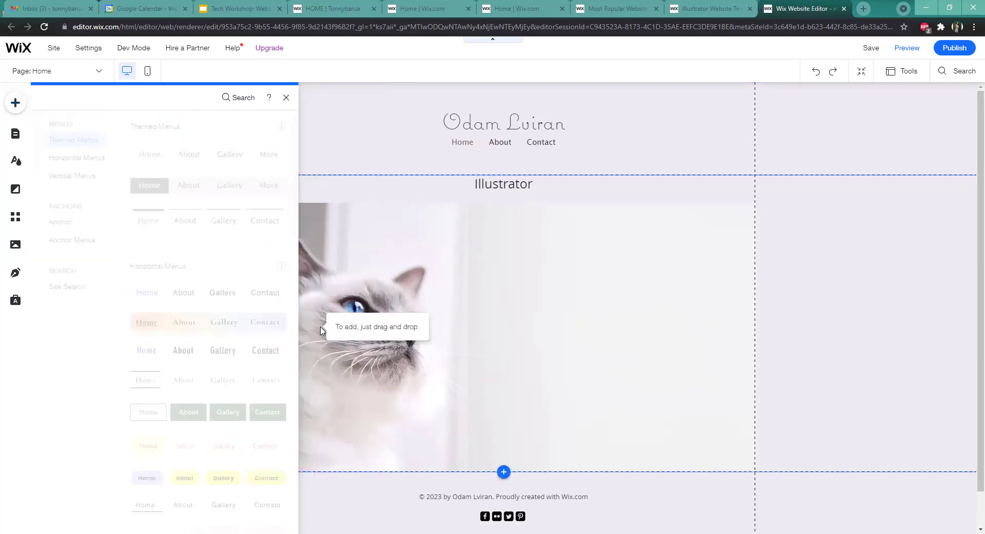
{"action": "left_click", "coordinate": [325, 330]}
{"action": "left_click_drag", "start_coordinate": [453, 305], "coordinate": [451, 183]}
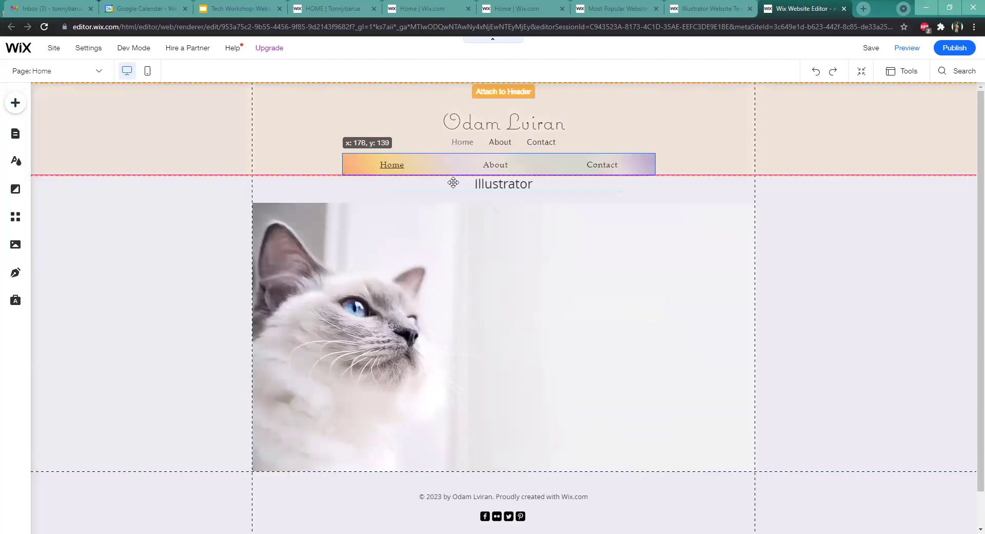
Delete the original plain header menu and move the gradient menu into the header, directly below the site title
{"action": "left_click", "coordinate": [563, 143]}
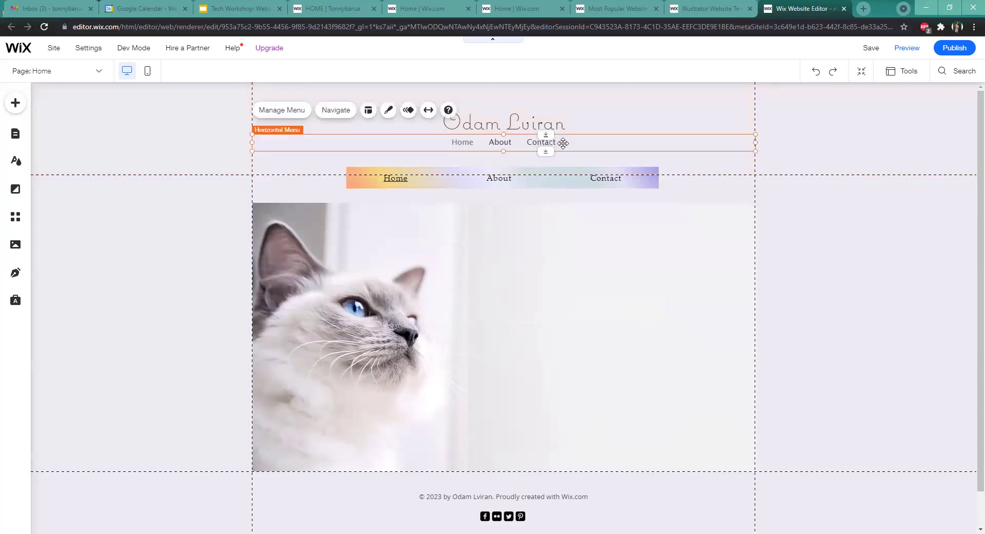
{"action": "key", "text": "Delete"}
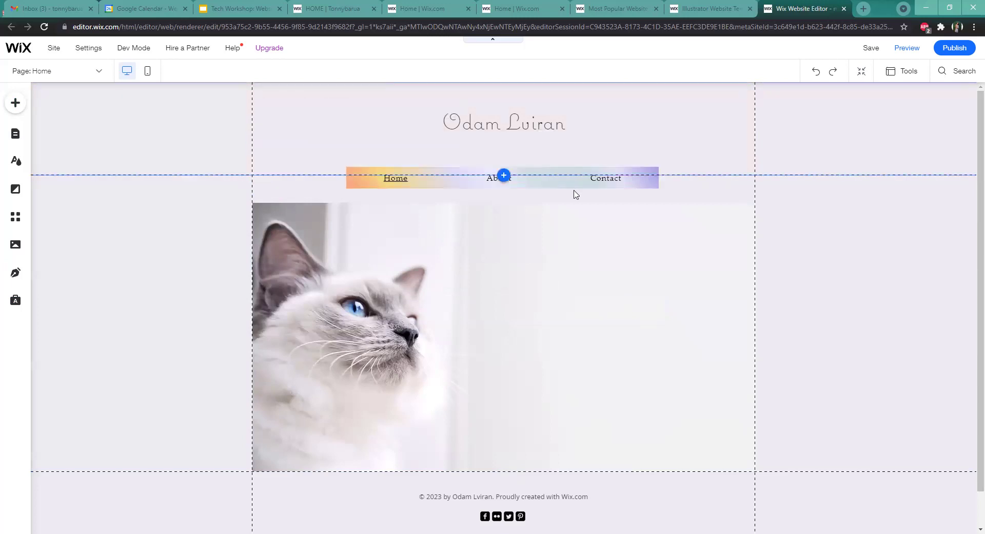
{"action": "left_click", "coordinate": [576, 187]}
{"action": "left_click_drag", "start_coordinate": [566, 158], "coordinate": [562, 135]}
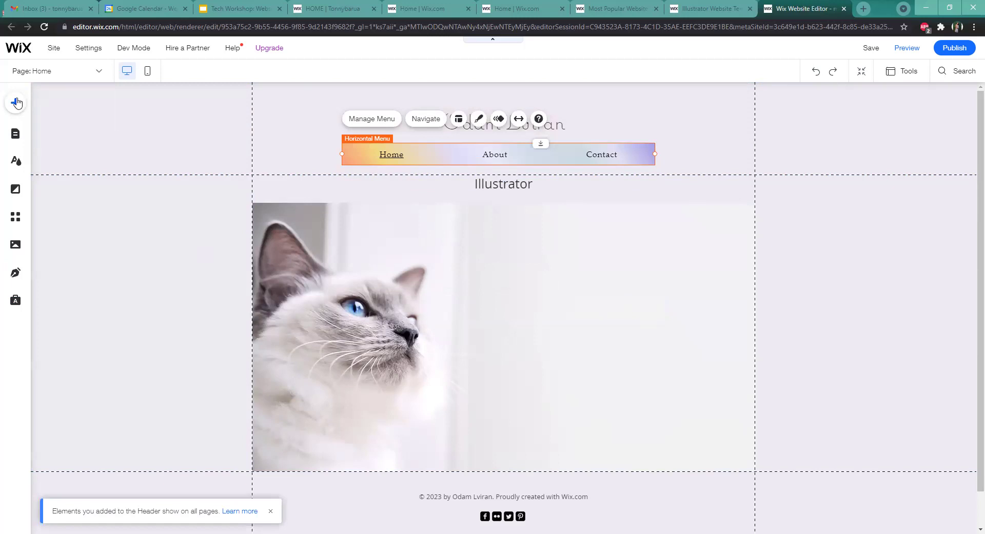
Look through the Social, Contact & Forms and Embed elements that can be added to the site
{"action": "left_click", "coordinate": [17, 103]}
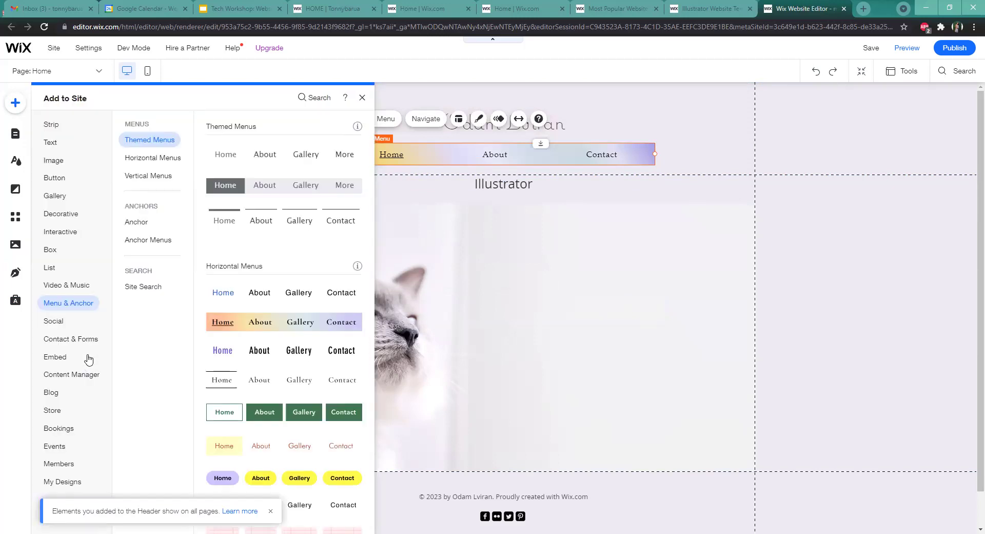
{"action": "left_click", "coordinate": [69, 353]}
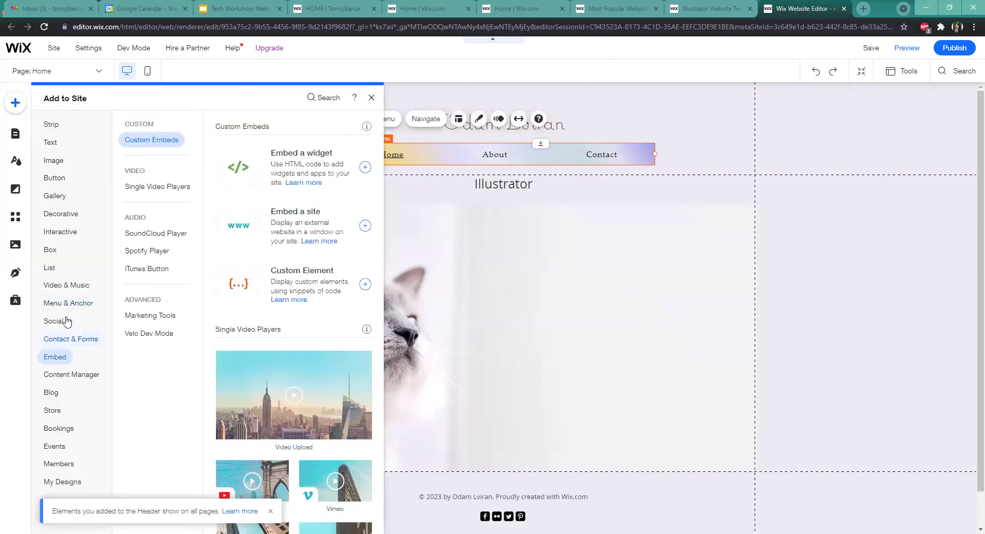
{"action": "left_click", "coordinate": [66, 321]}
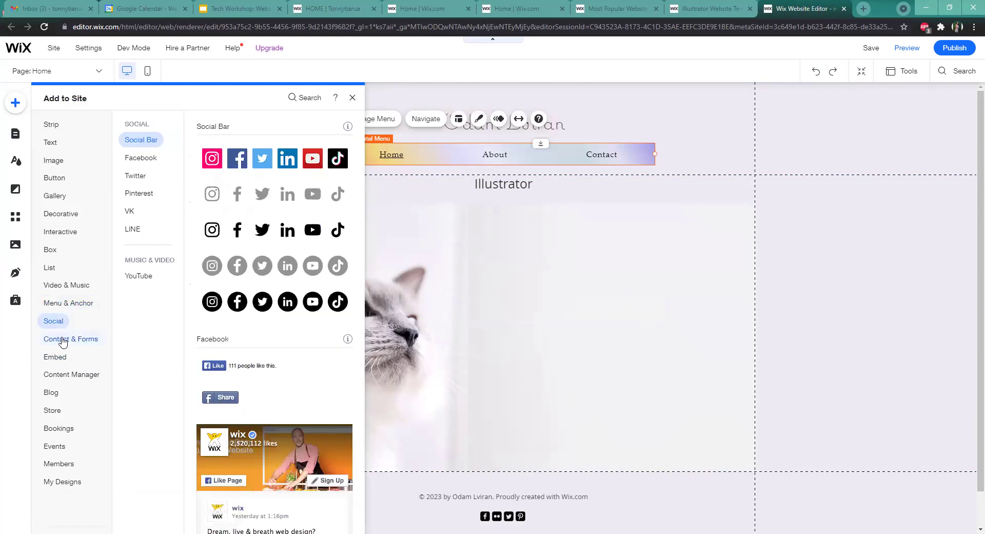
{"action": "left_click", "coordinate": [62, 340]}
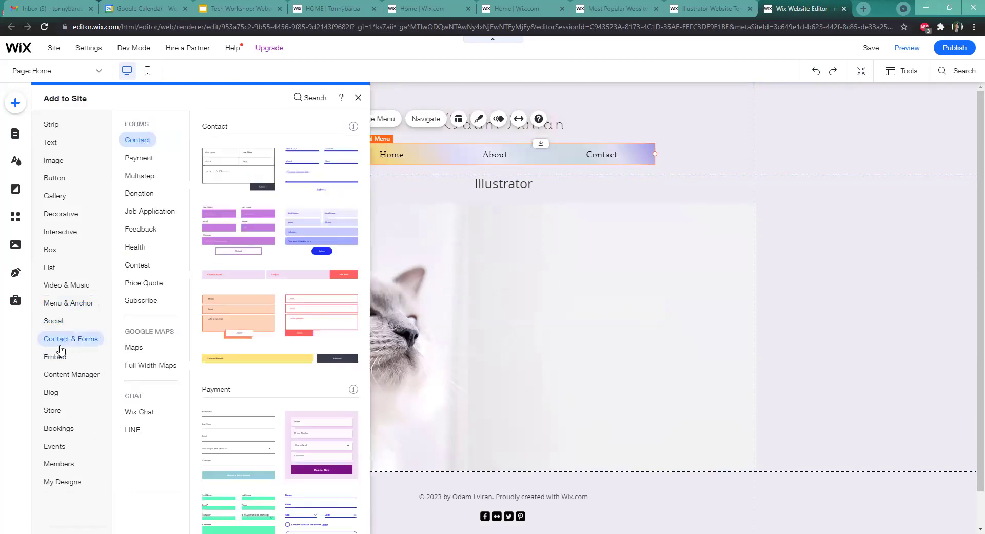
{"action": "left_click", "coordinate": [58, 359]}
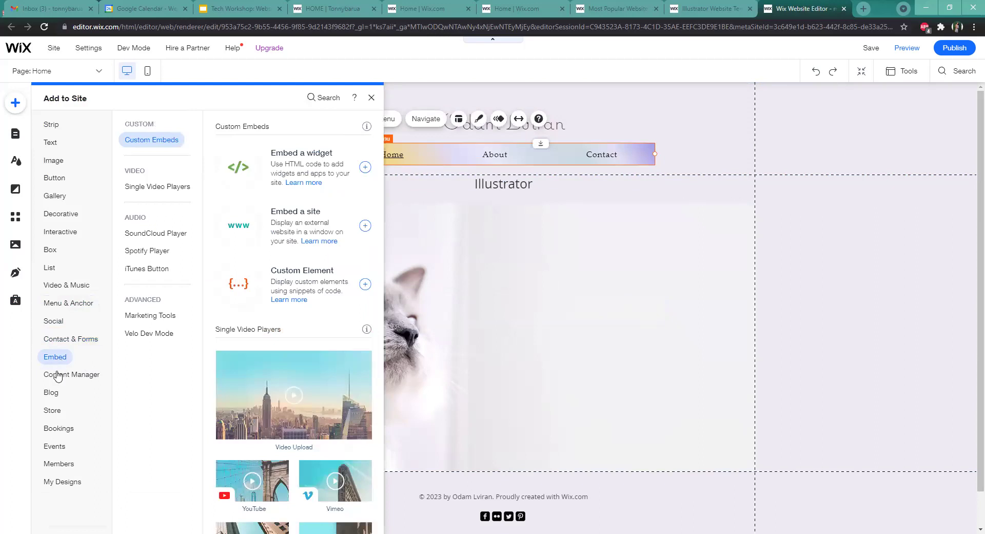
Browse the addable site features from Content Manager through Blog, Store, Bookings and Members to My Designs
{"action": "left_click", "coordinate": [58, 376]}
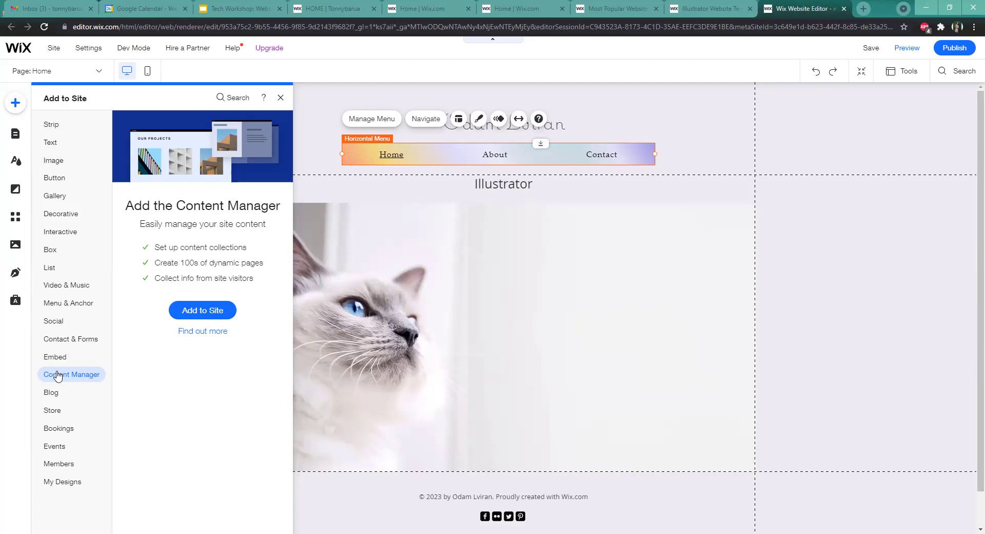
{"action": "mouse_move", "coordinate": [57, 394]}
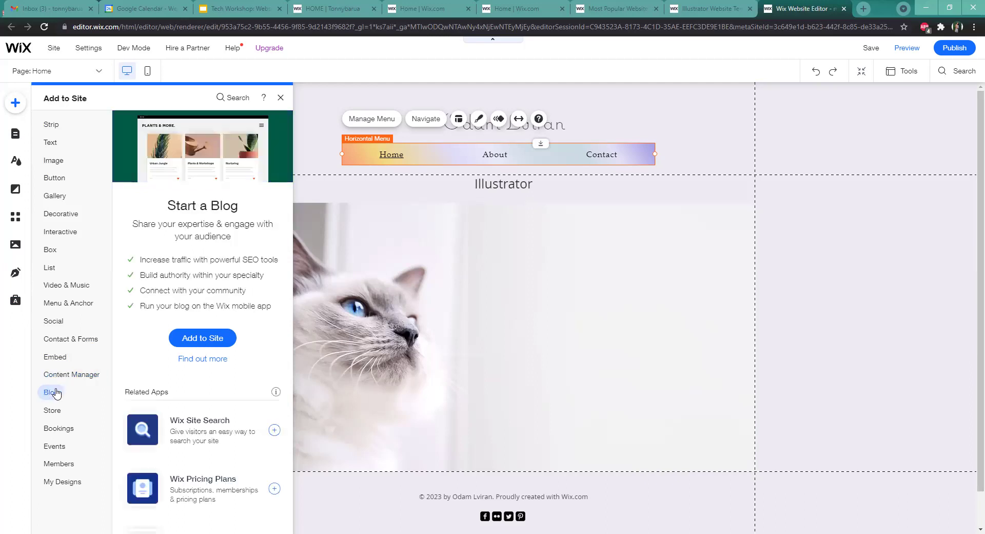
{"action": "mouse_move", "coordinate": [56, 416]}
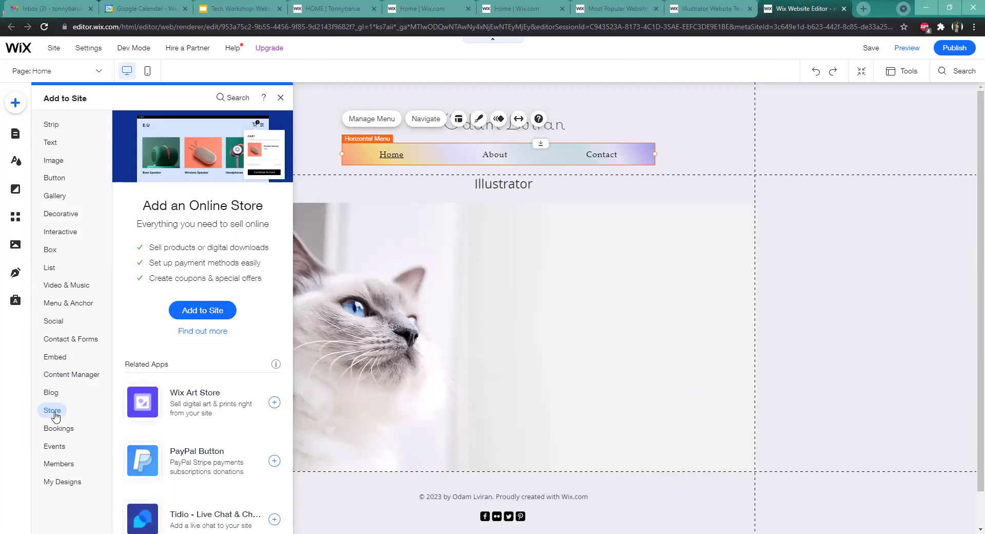
{"action": "mouse_move", "coordinate": [54, 433]}
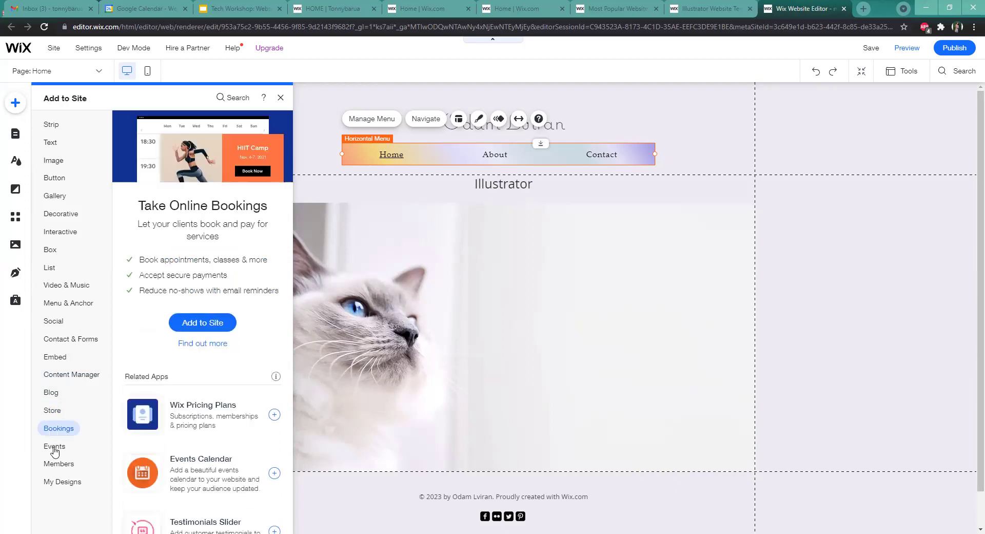
{"action": "mouse_move", "coordinate": [73, 470]}
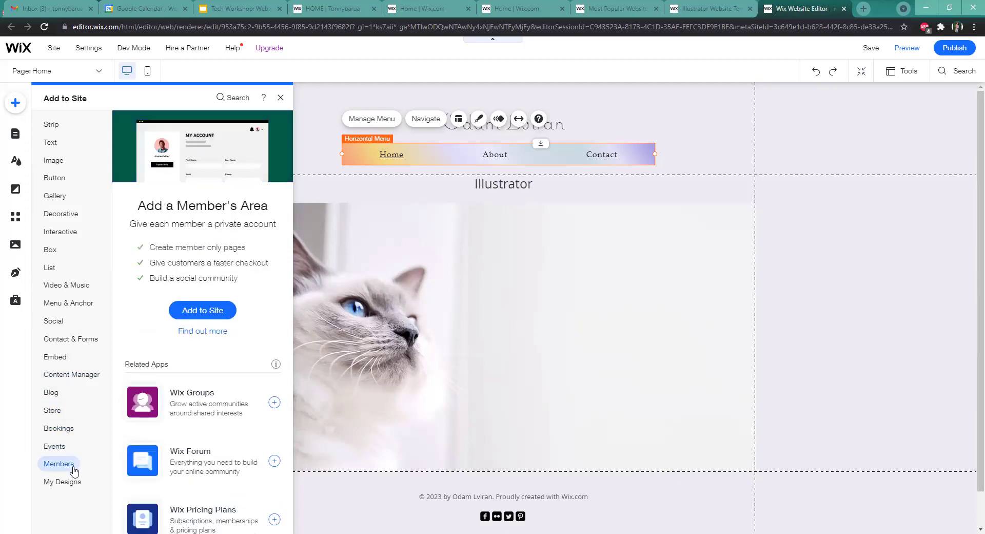
{"action": "mouse_move", "coordinate": [74, 487]}
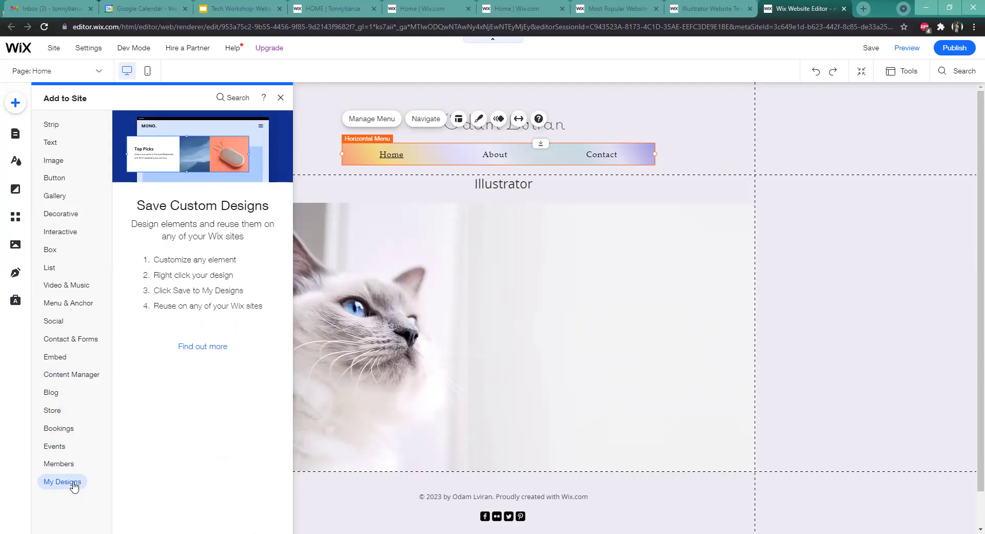
{"action": "left_click", "coordinate": [279, 101]}
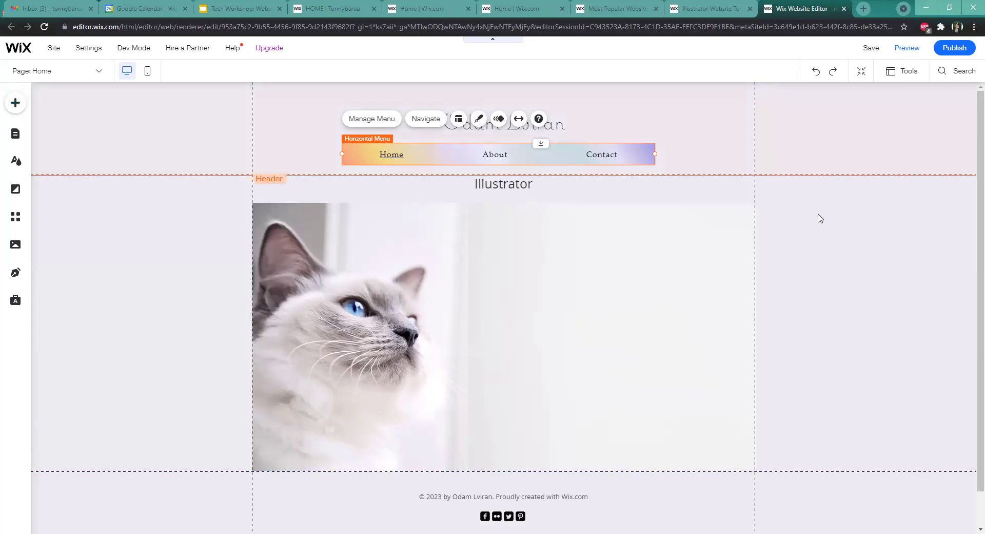
{"action": "left_click", "coordinate": [830, 224]}
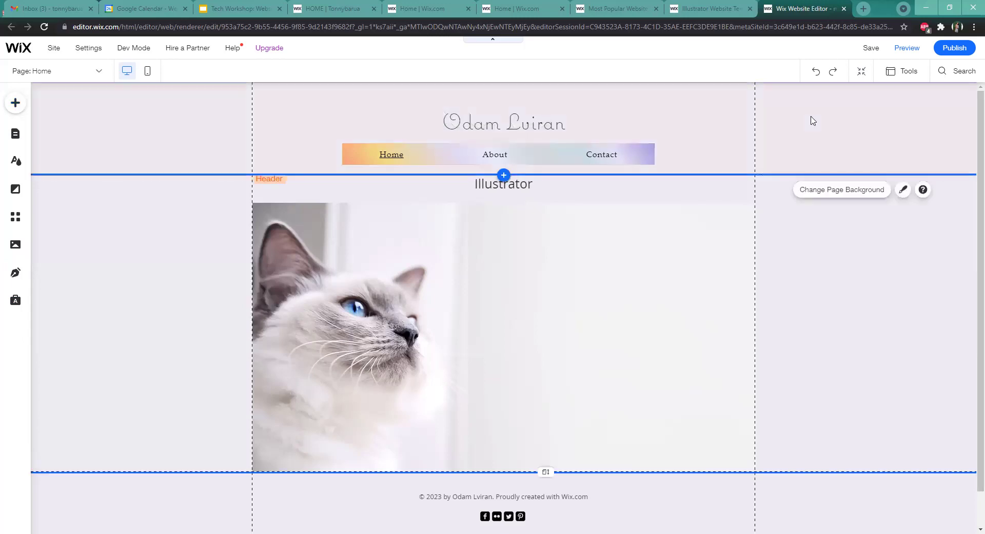
{"action": "left_click", "coordinate": [768, 113]}
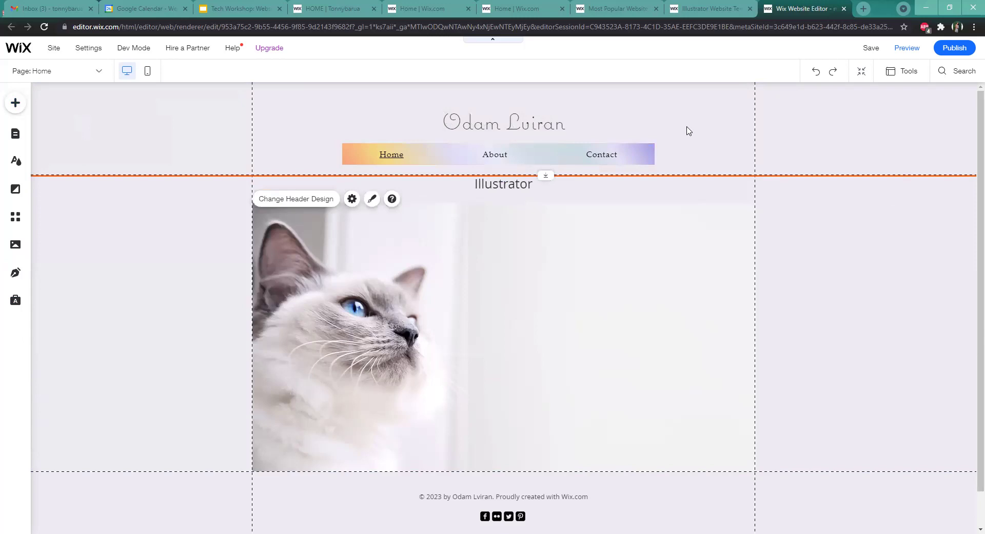
{"action": "left_click", "coordinate": [873, 280]}
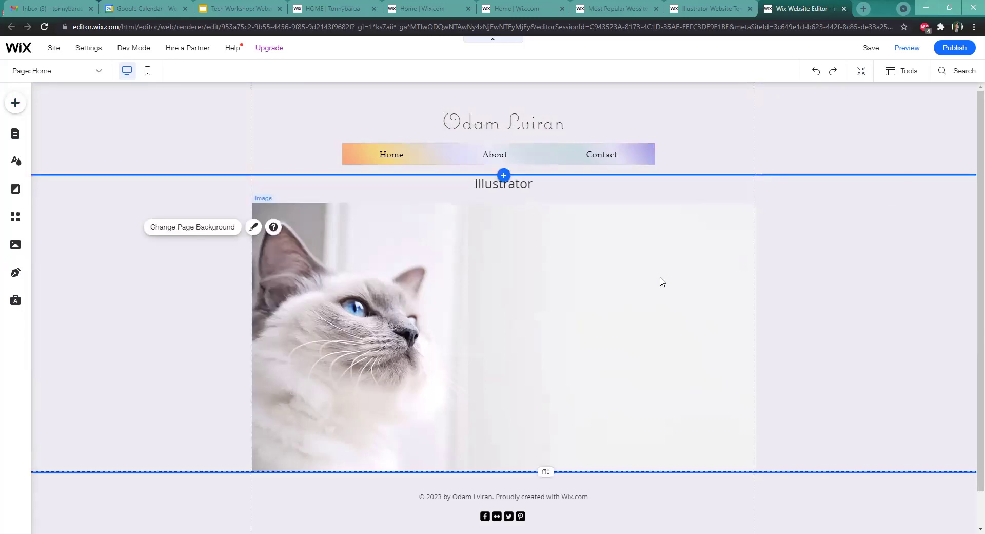
{"action": "left_click", "coordinate": [608, 115]}
{"action": "left_click", "coordinate": [648, 289]}
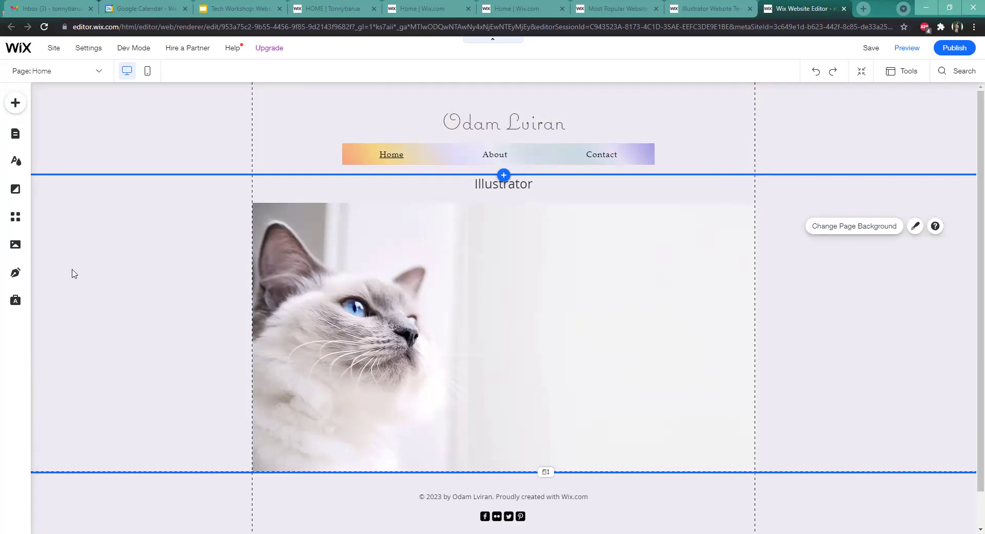
Review the cat image's settings for click behavior, link, alt text, tooltip and resizing
{"action": "left_click", "coordinate": [712, 303]}
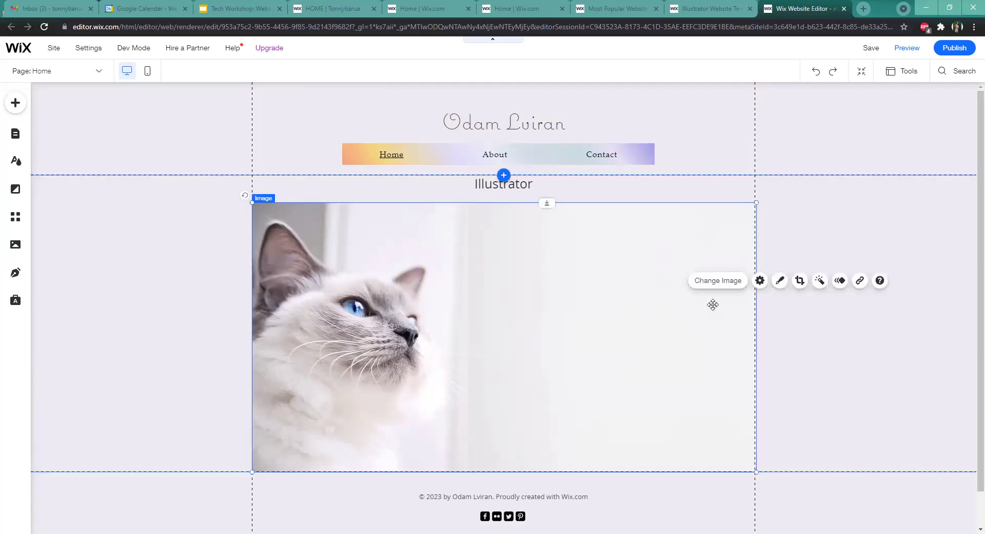
{"action": "left_click", "coordinate": [760, 281]}
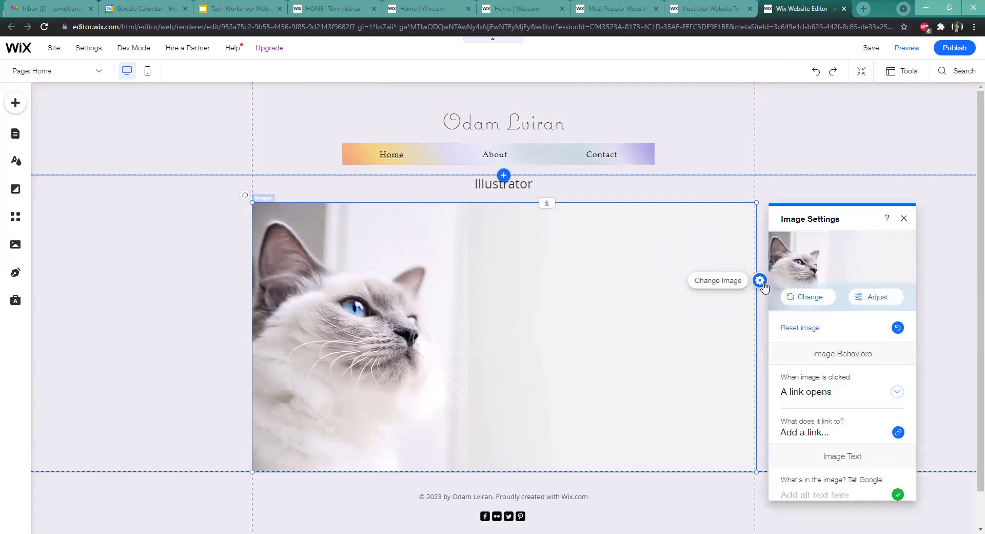
{"action": "scroll", "coordinate": [853, 323], "scroll_direction": "down", "scroll_amount": 5}
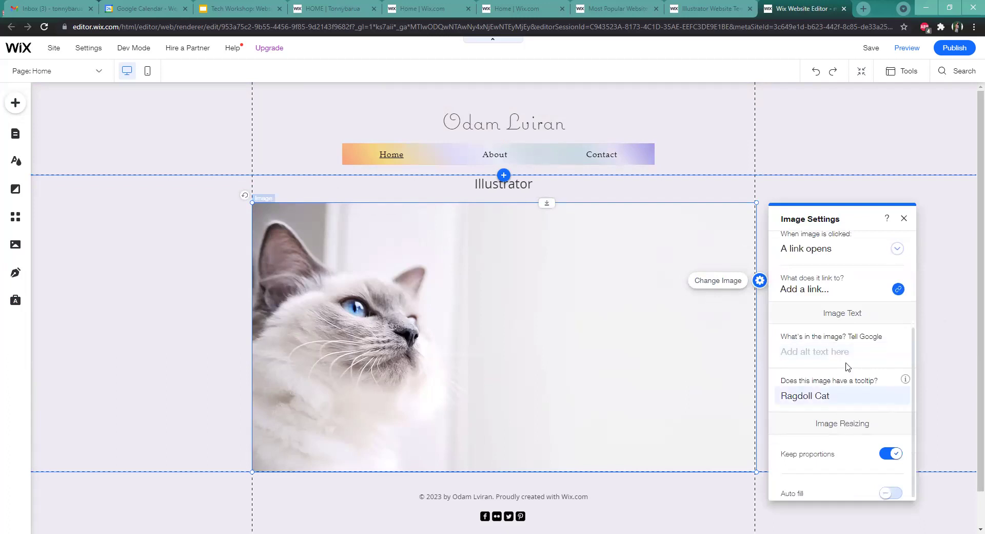
{"action": "scroll", "coordinate": [862, 333], "scroll_direction": "up", "scroll_amount": 5}
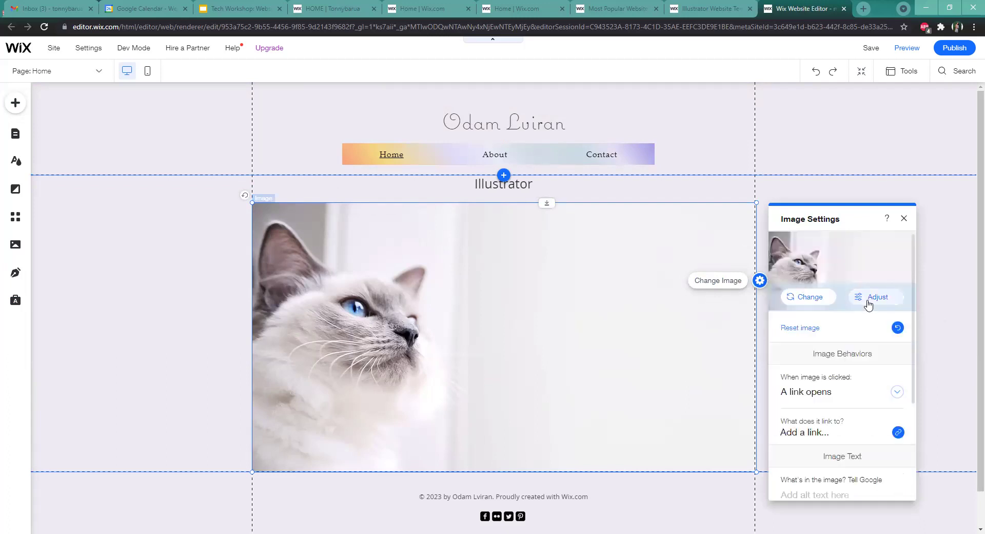
Examine the Adjust, Enhance, Crop & Resize and Filters tools for the cat image in Photo Studio, leaving without saving
{"action": "left_click", "coordinate": [867, 302]}
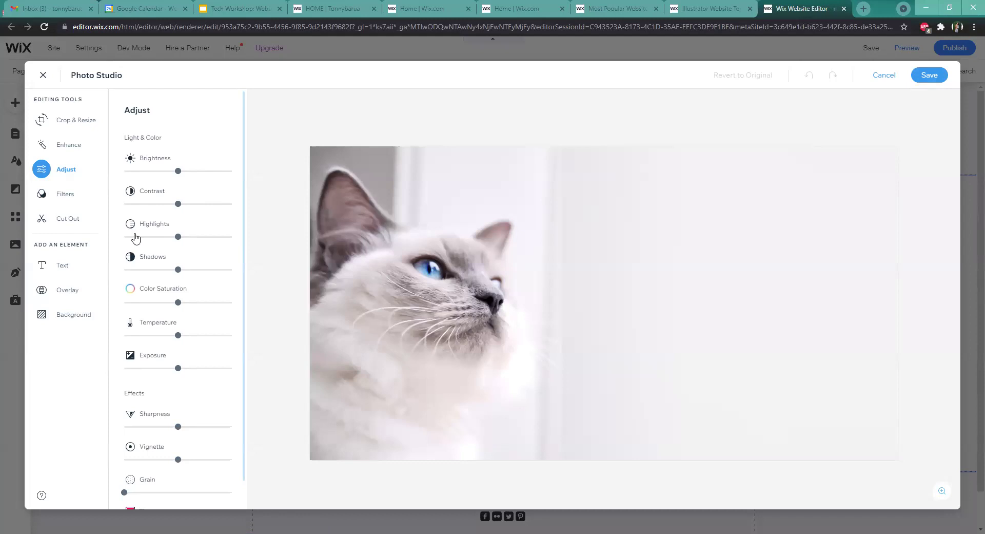
{"action": "left_click", "coordinate": [67, 148]}
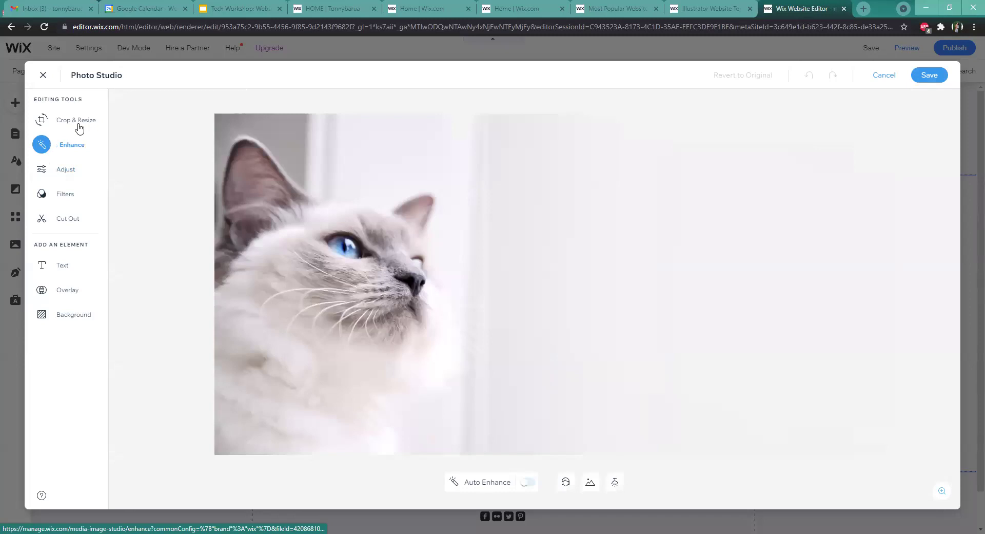
{"action": "left_click", "coordinate": [78, 125]}
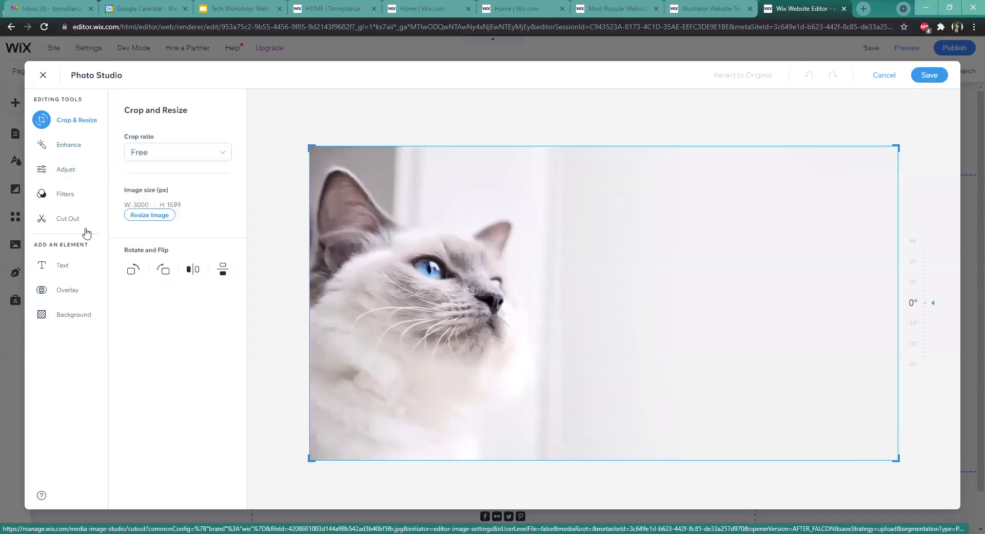
{"action": "left_click", "coordinate": [52, 200]}
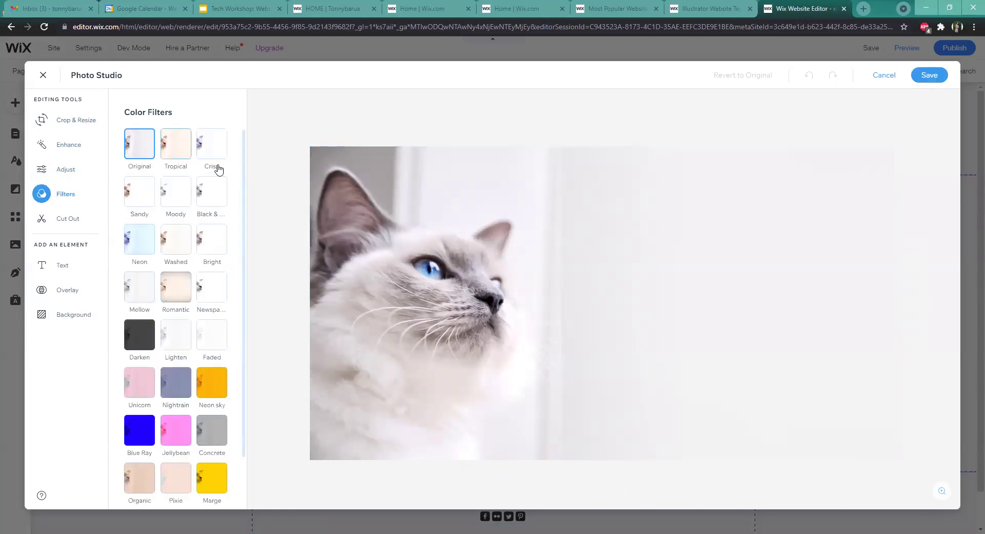
{"action": "left_click", "coordinate": [890, 86]}
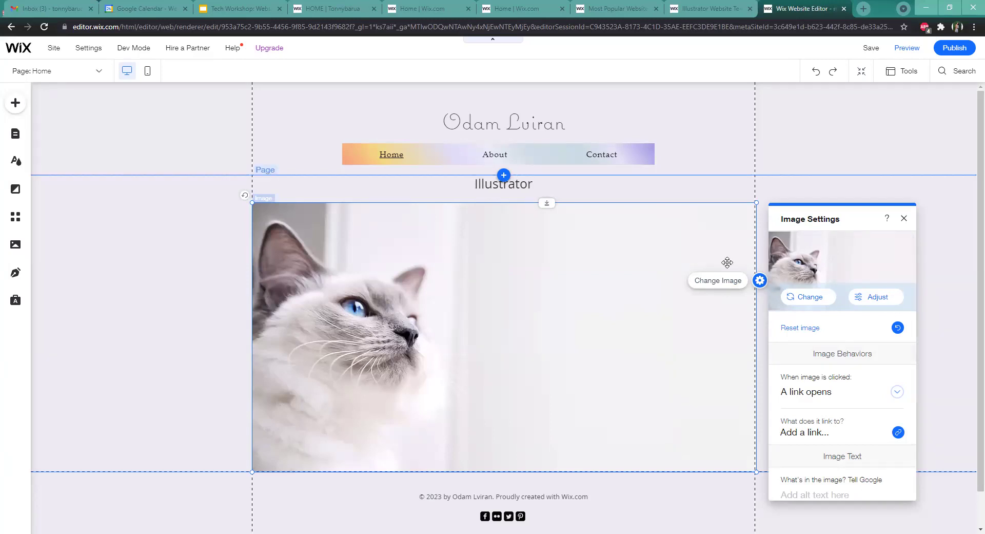
{"action": "left_click", "coordinate": [904, 218]}
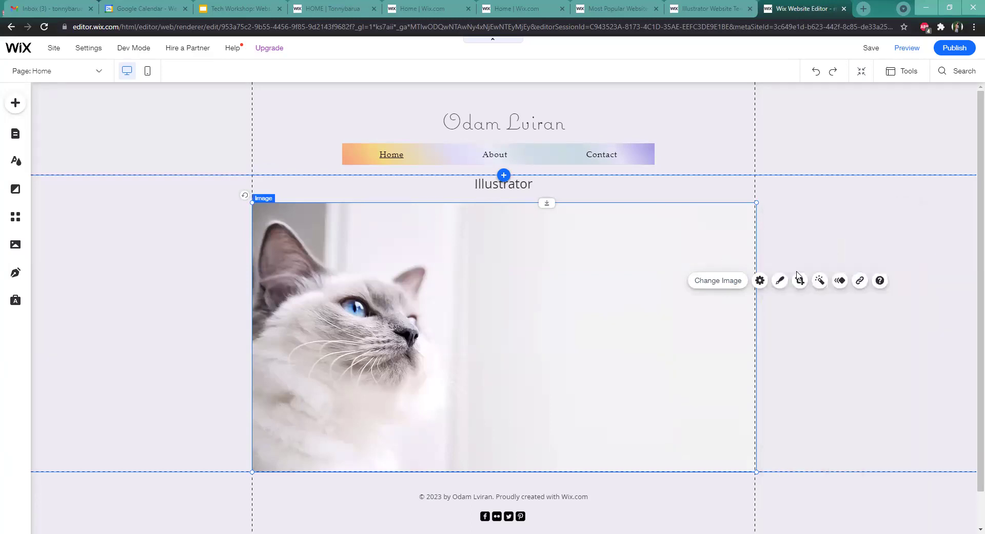
Apply the frame with a thin black border and white inner margin from the additional frame designs to the cat image
{"action": "left_click", "coordinate": [782, 281]}
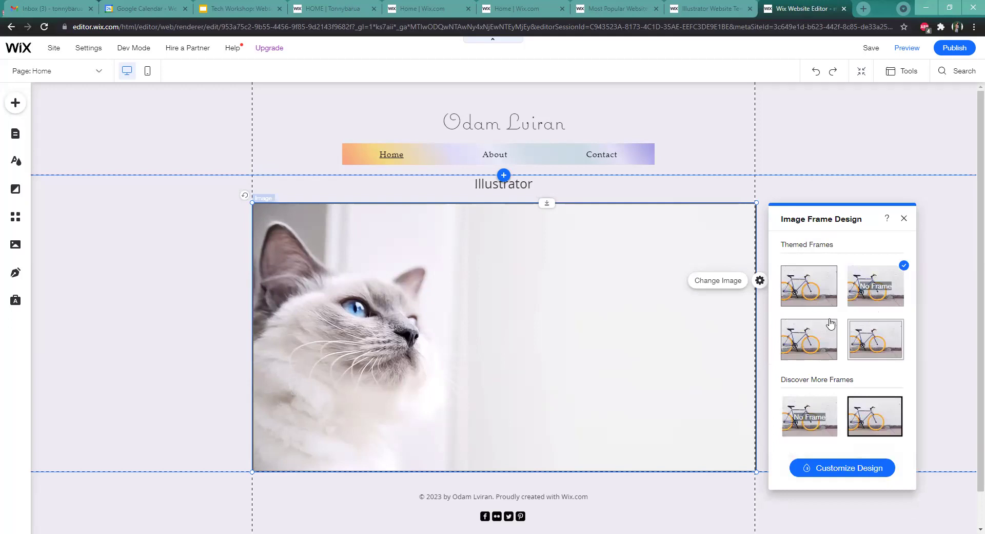
{"action": "scroll", "coordinate": [821, 359], "scroll_direction": "down", "scroll_amount": 3}
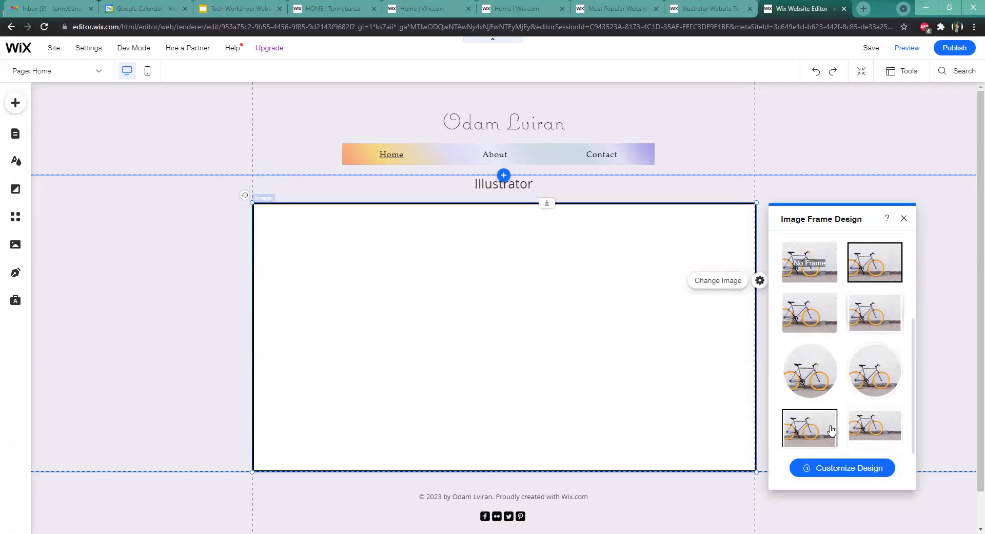
{"action": "left_click", "coordinate": [866, 416]}
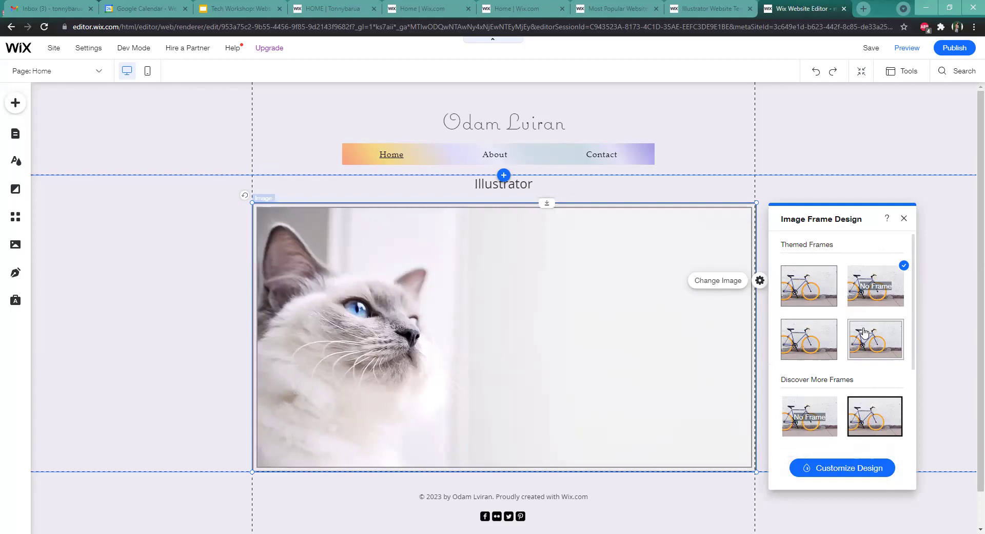
{"action": "scroll", "coordinate": [864, 331], "scroll_direction": "down", "scroll_amount": 3}
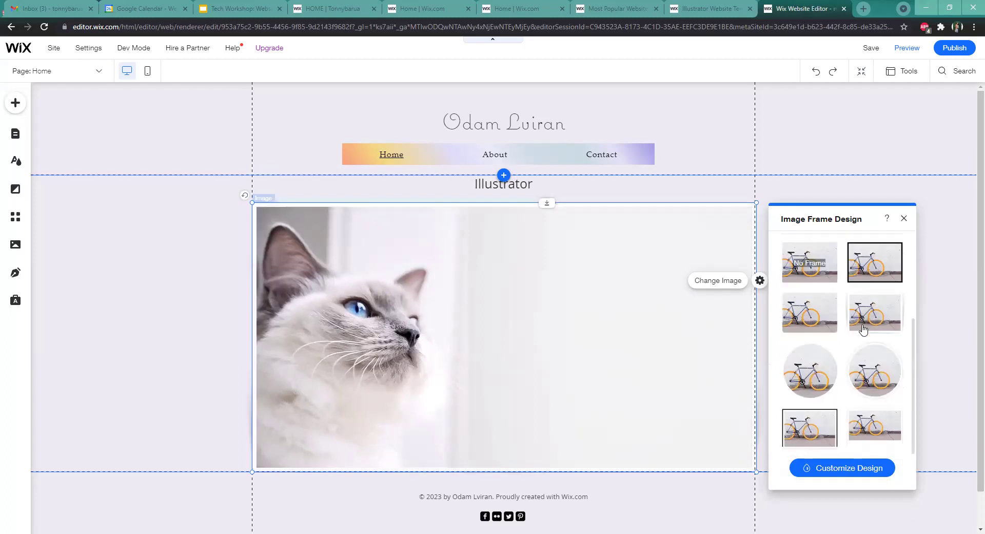
{"action": "left_click", "coordinate": [835, 421]}
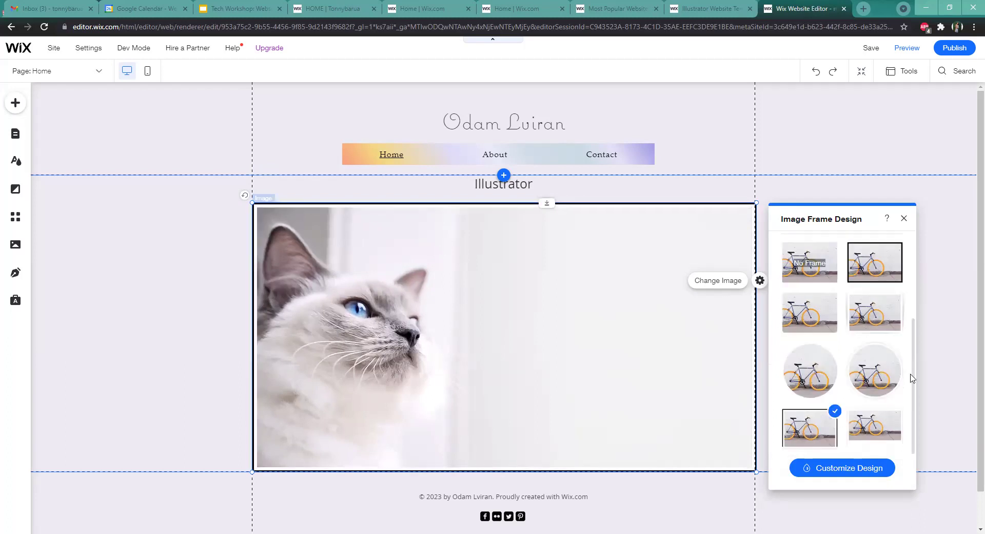
{"action": "left_click", "coordinate": [903, 220]}
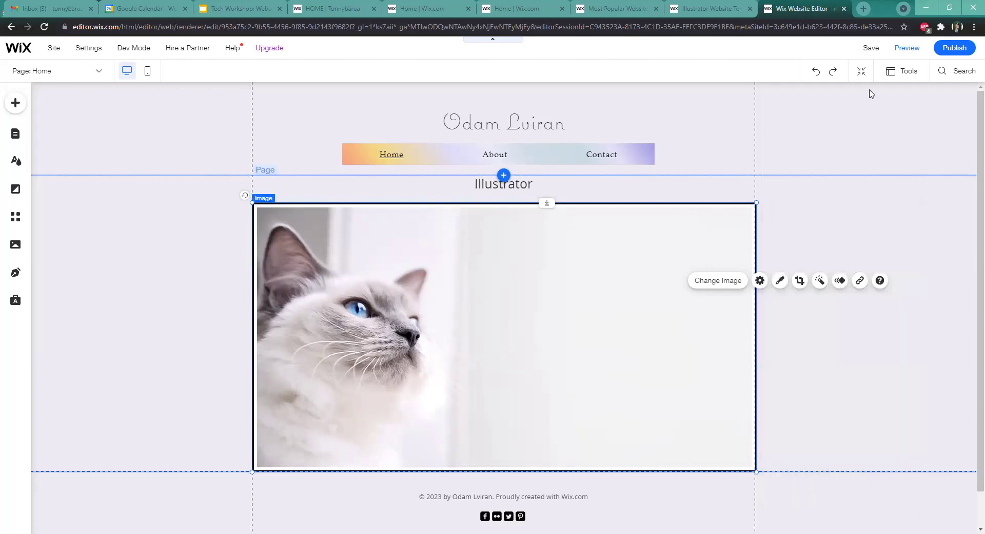
Save the site without publishing it and dismiss the save confirmation
{"action": "mouse_move", "coordinate": [870, 48]}
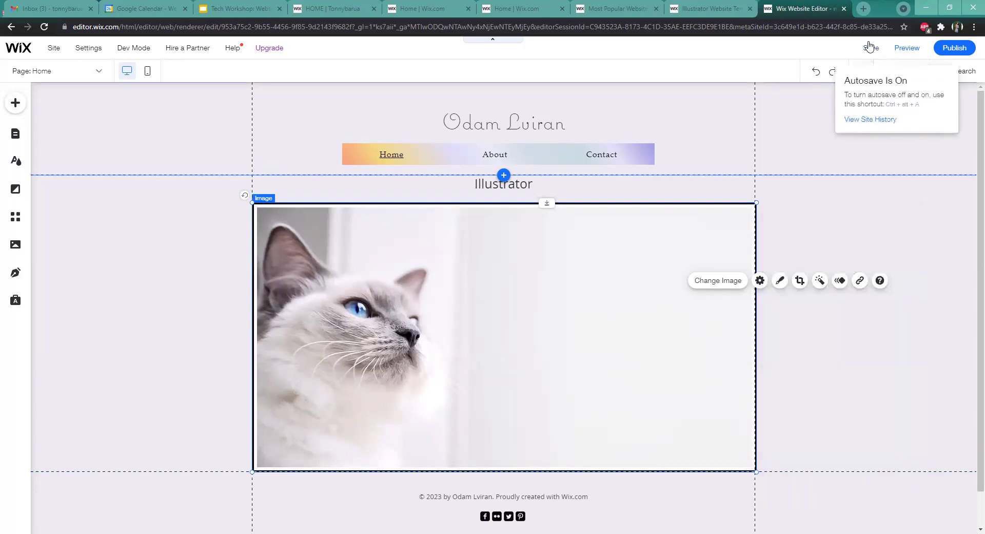
{"action": "left_click", "coordinate": [869, 46]}
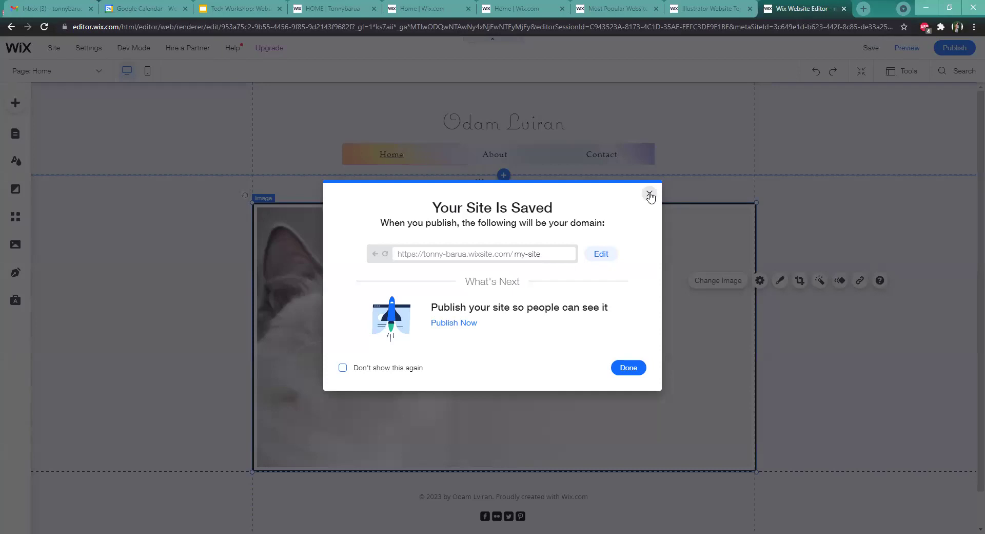
{"action": "left_click", "coordinate": [649, 194]}
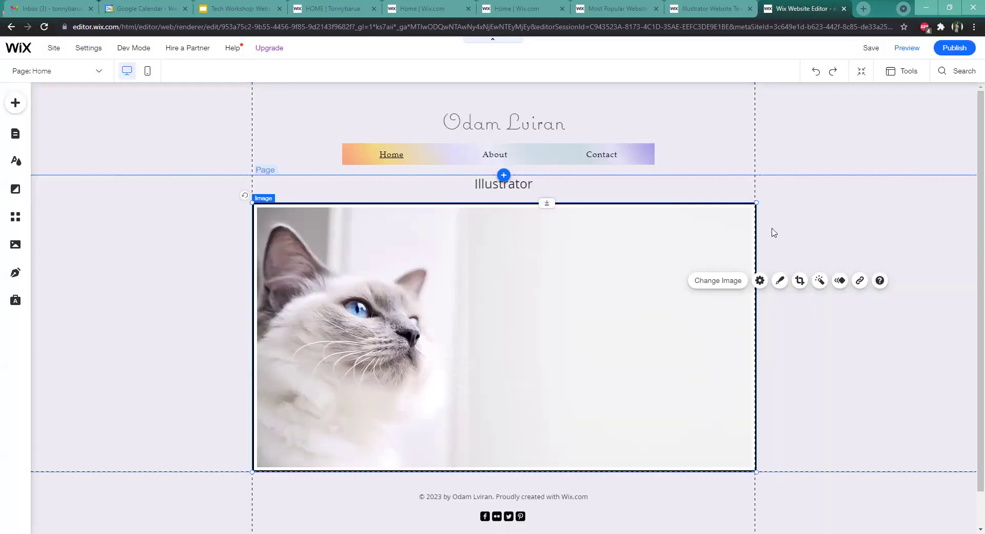
Give the cat image the Fade-In animation
{"action": "left_click", "coordinate": [839, 280]}
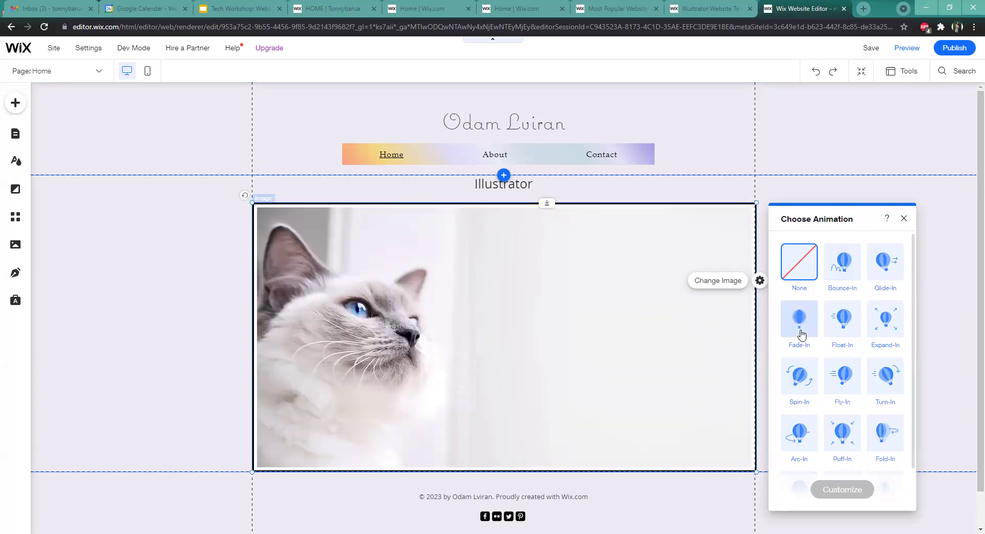
{"action": "scroll", "coordinate": [877, 424], "scroll_direction": "down", "scroll_amount": 1}
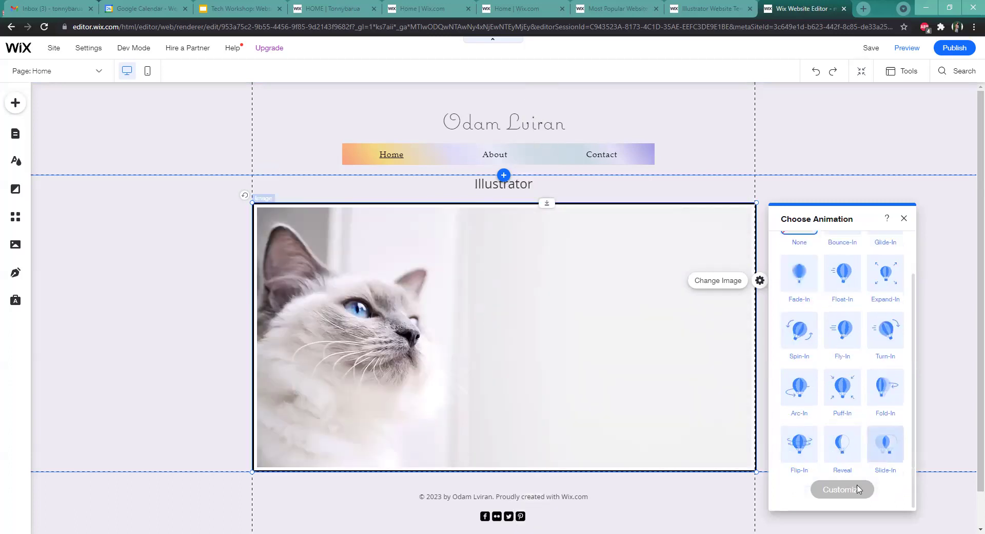
{"action": "scroll", "coordinate": [807, 377], "scroll_direction": "up", "scroll_amount": 1}
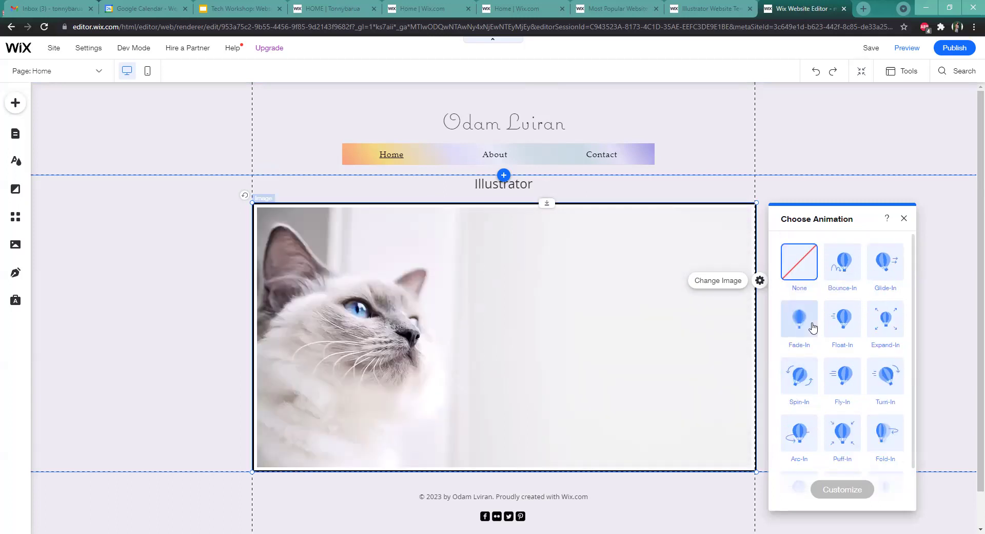
{"action": "left_click", "coordinate": [813, 327]}
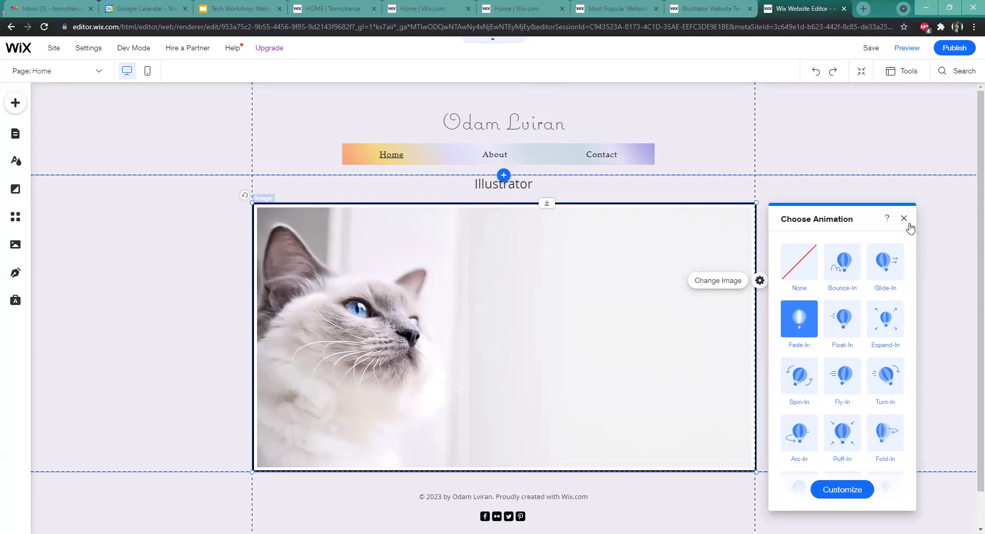
{"action": "left_click", "coordinate": [907, 221]}
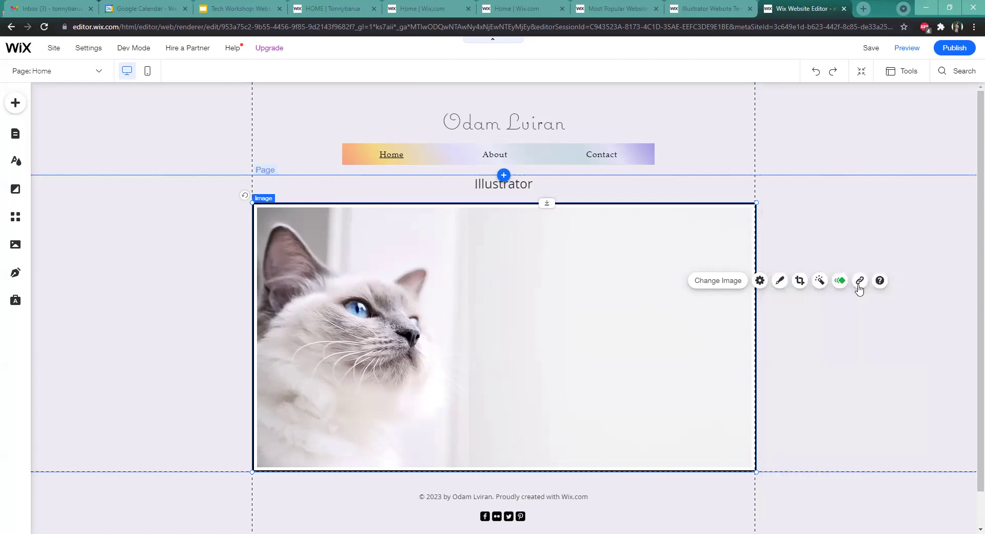
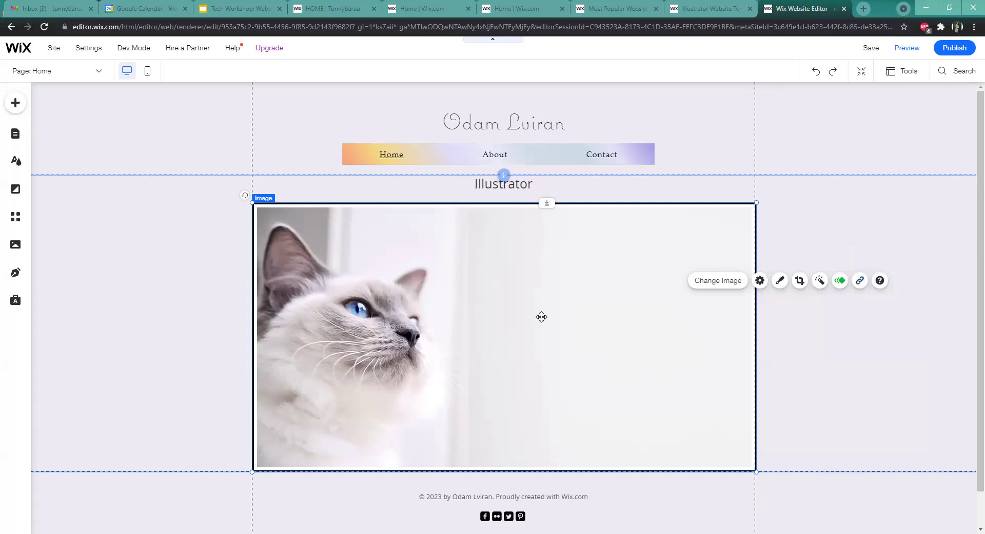
Open the cat image's link settings and try the Home, About and Contact pages as link targets
{"action": "left_click", "coordinate": [861, 281]}
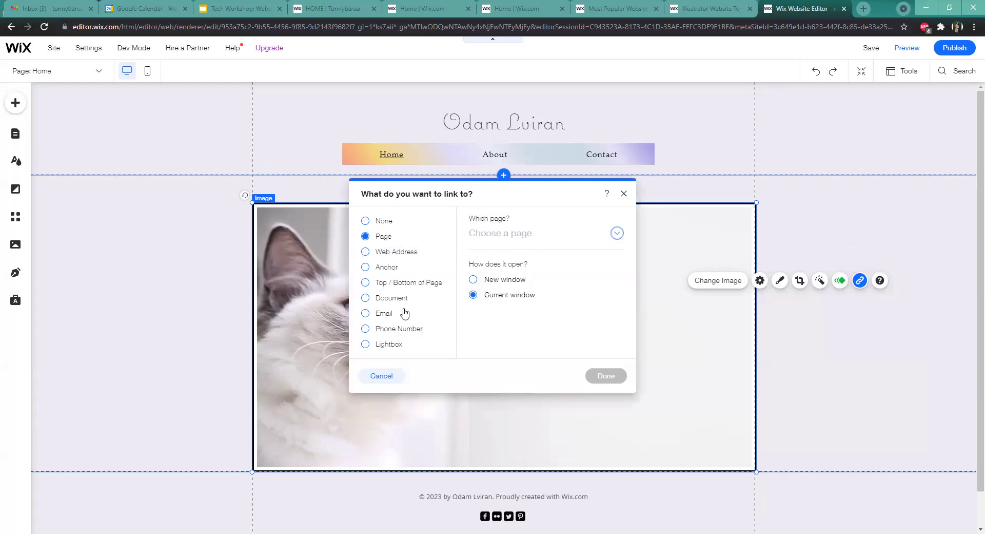
{"action": "left_click", "coordinate": [532, 236]}
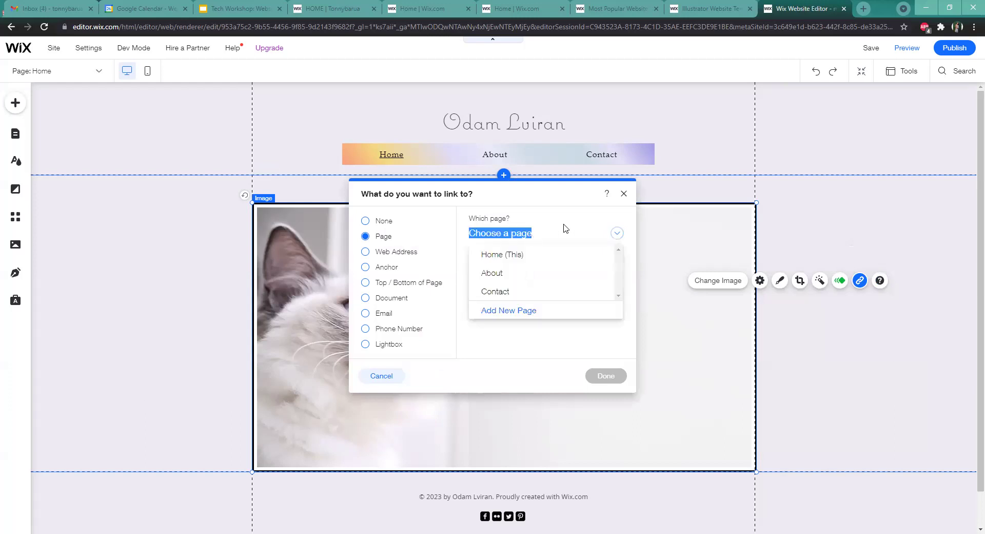
{"action": "left_click", "coordinate": [560, 229]}
{"action": "left_click", "coordinate": [540, 233]}
{"action": "left_click", "coordinate": [542, 266]}
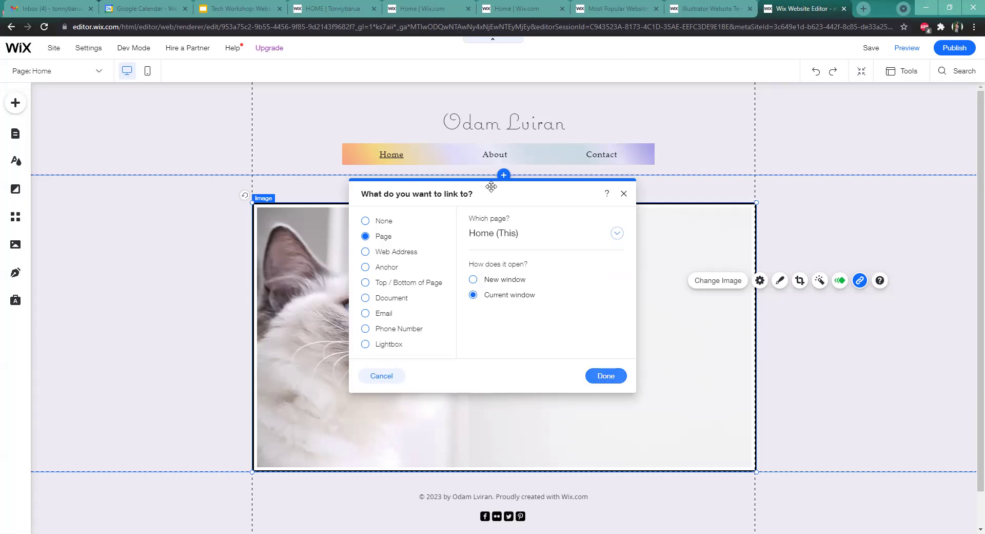
{"action": "left_click", "coordinate": [523, 234]}
{"action": "left_click", "coordinate": [524, 274]}
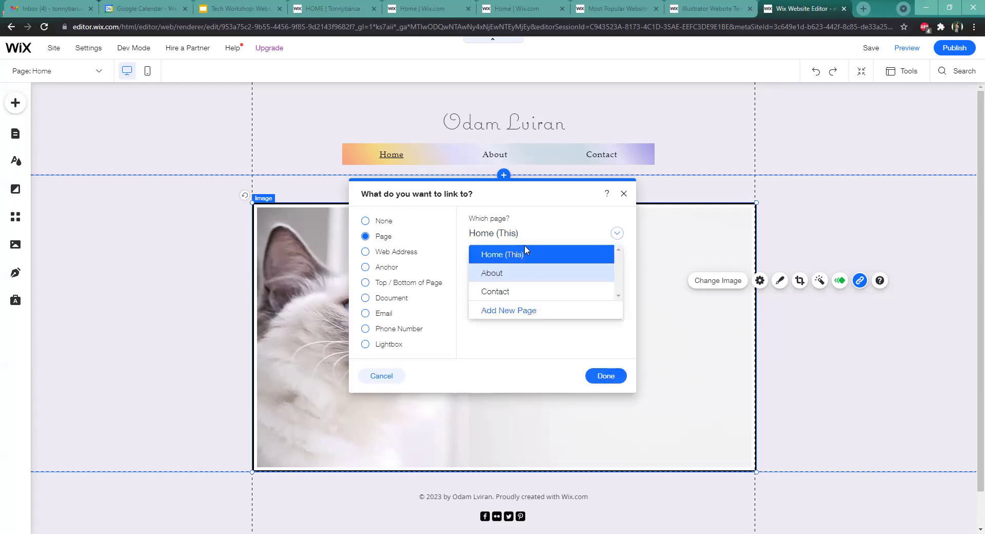
{"action": "left_click", "coordinate": [545, 235]}
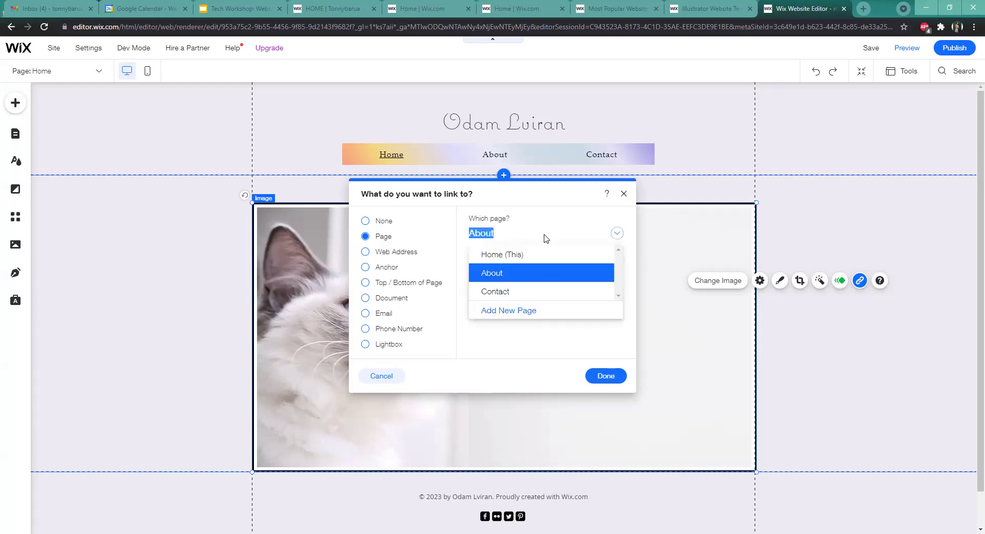
{"action": "left_click", "coordinate": [545, 289]}
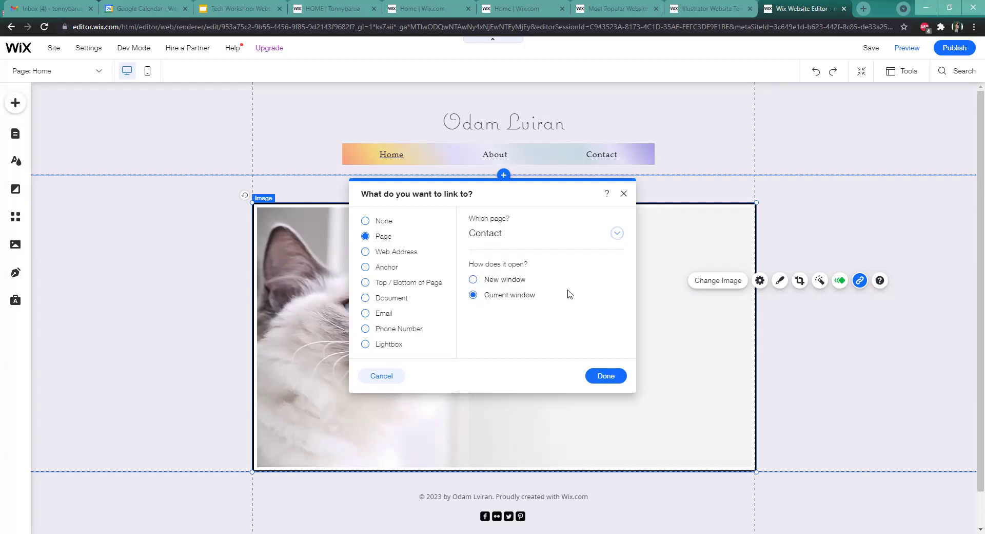
Examine the Web Address, Anchor, Top / Bottom of Page, Document, Email and Phone Number link types for the cat image
{"action": "left_click", "coordinate": [390, 257]}
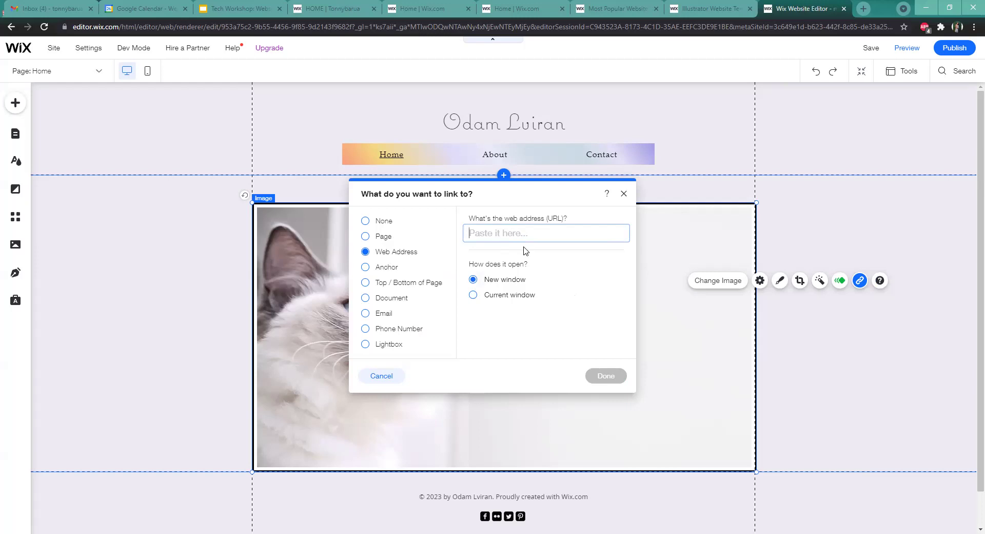
{"action": "left_click", "coordinate": [389, 267]}
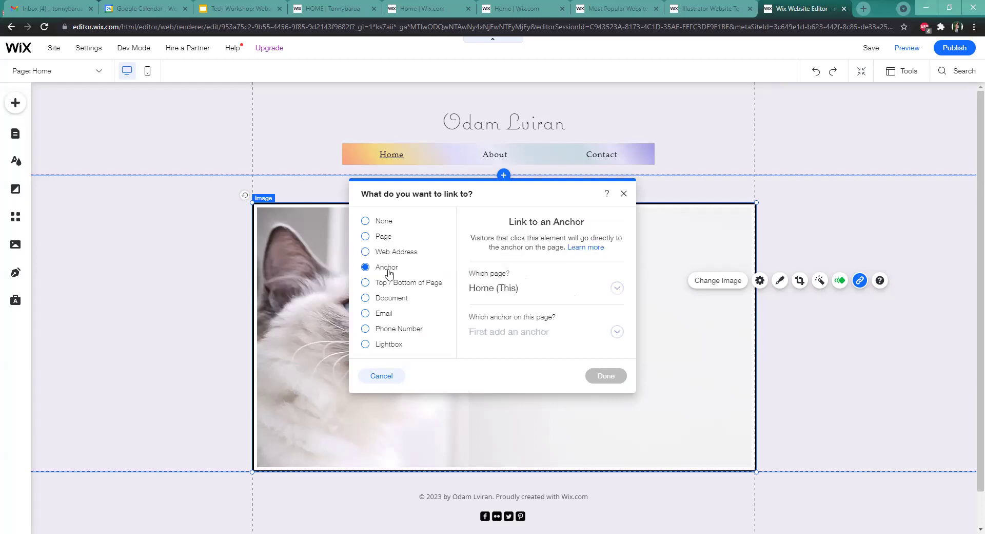
{"action": "left_click", "coordinate": [391, 287]}
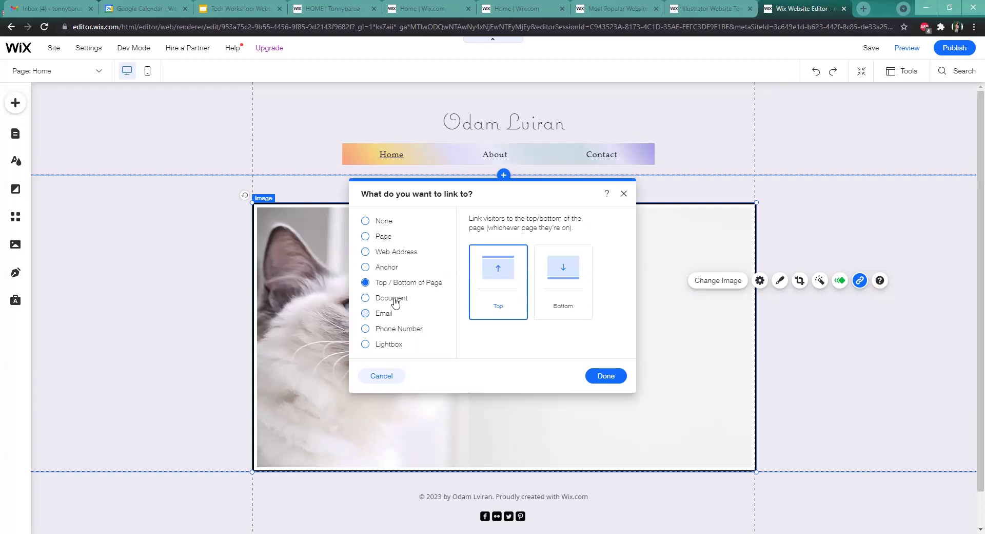
{"action": "left_click", "coordinate": [395, 303]}
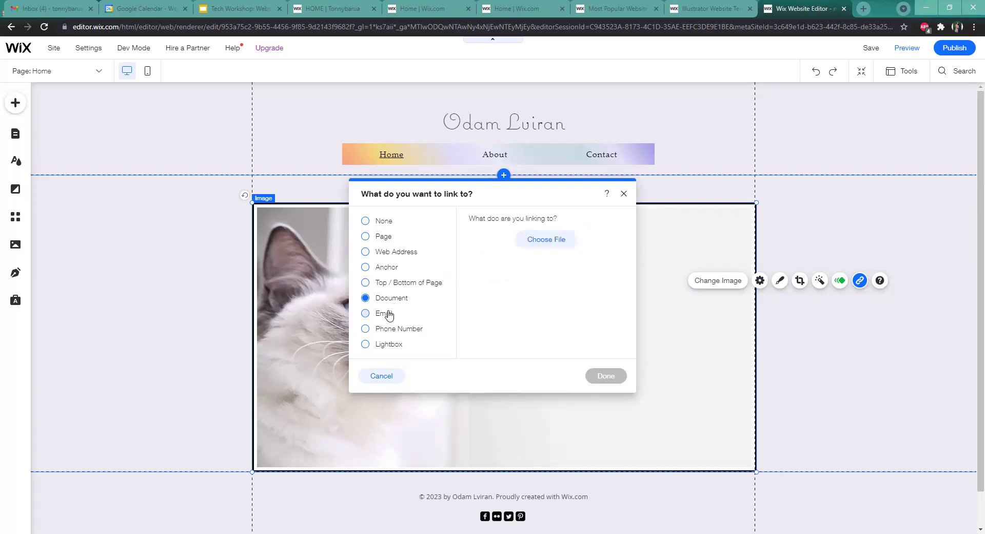
{"action": "left_click", "coordinate": [389, 315]}
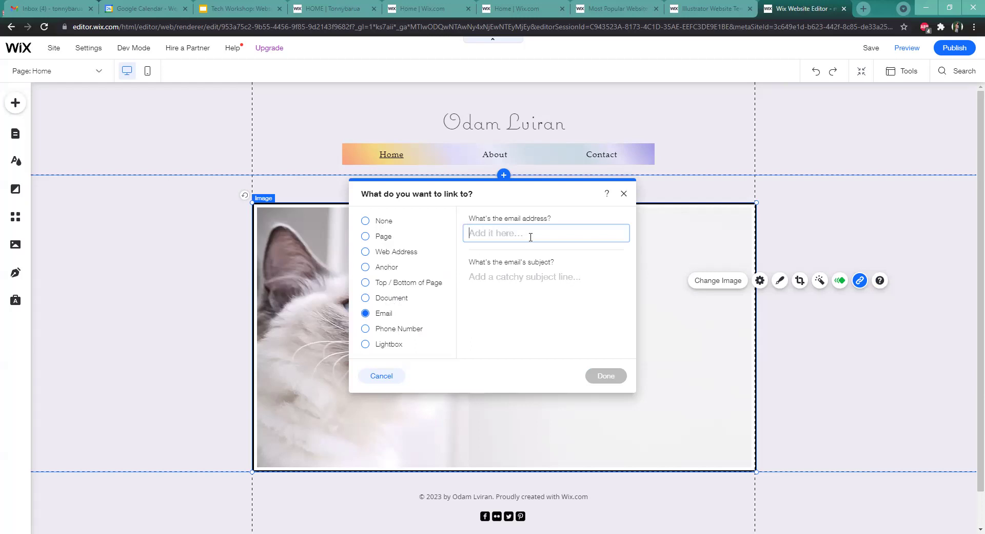
{"action": "left_click", "coordinate": [413, 335]}
{"action": "left_click", "coordinate": [403, 251]}
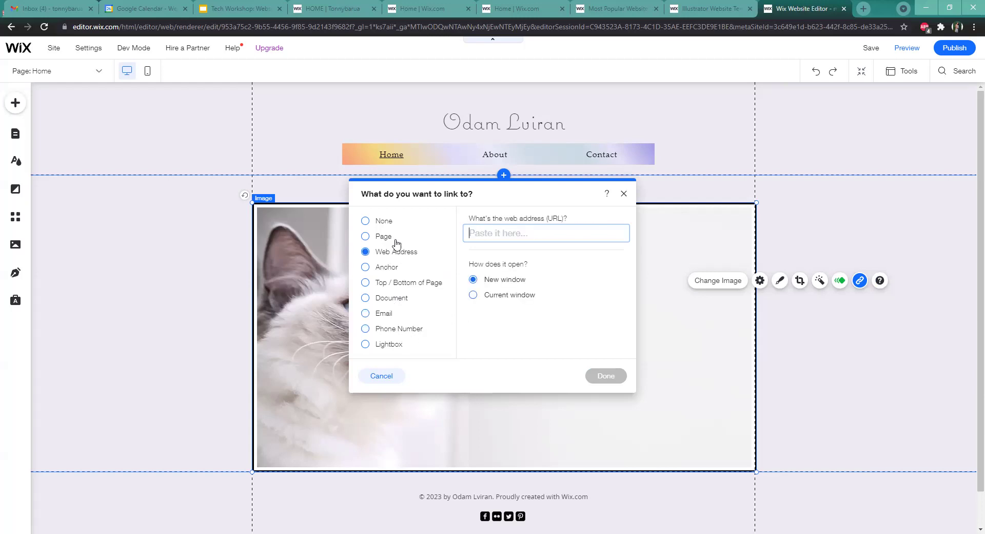
Link the cat image to the About page in the current window and save the site without publishing
{"action": "left_click", "coordinate": [392, 237]}
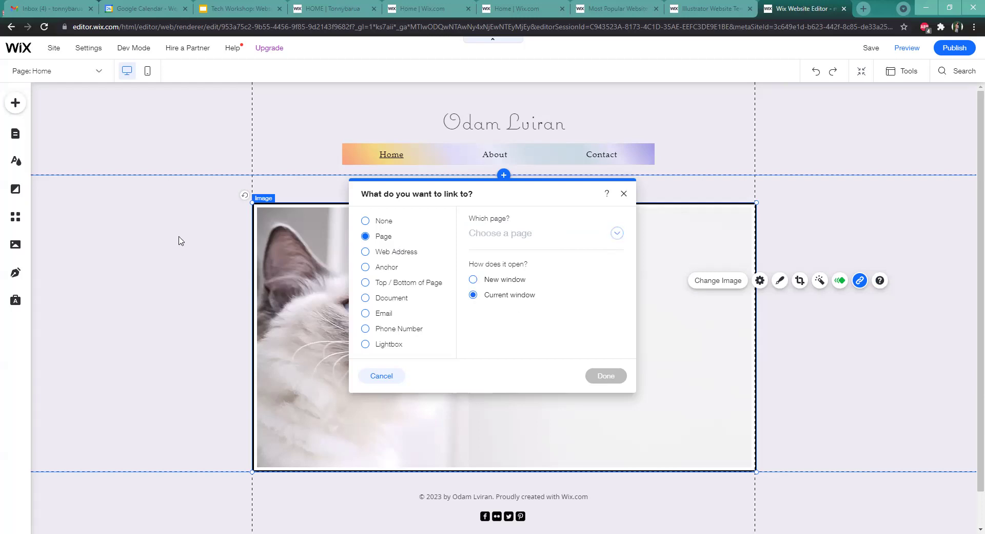
{"action": "left_click", "coordinate": [560, 238]}
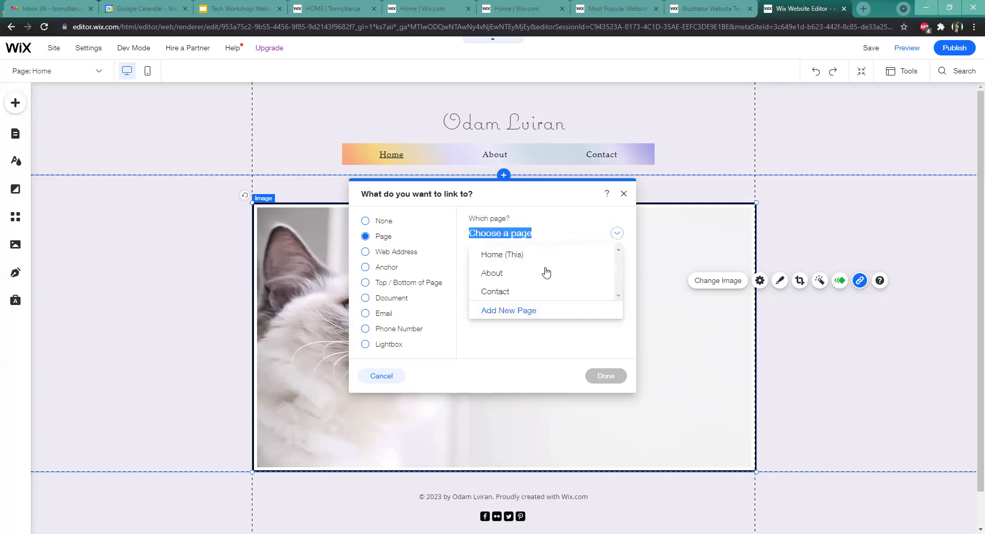
{"action": "left_click", "coordinate": [546, 273]}
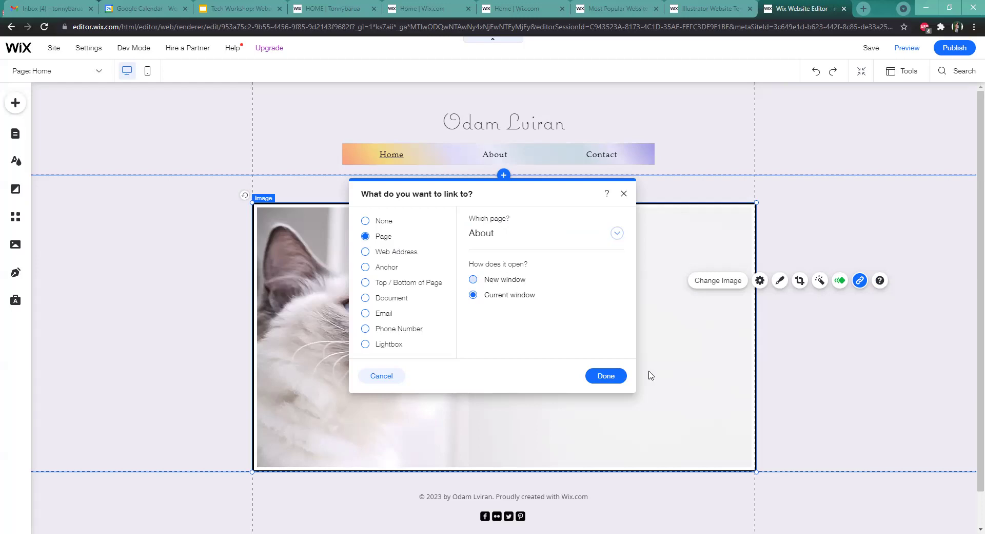
{"action": "key", "text": "Return"}
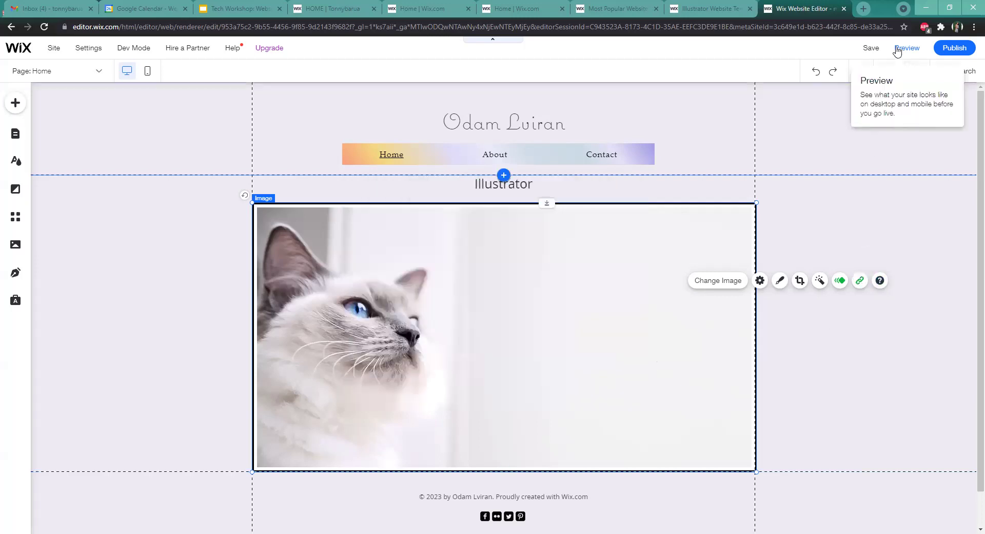
{"action": "left_click", "coordinate": [873, 48]}
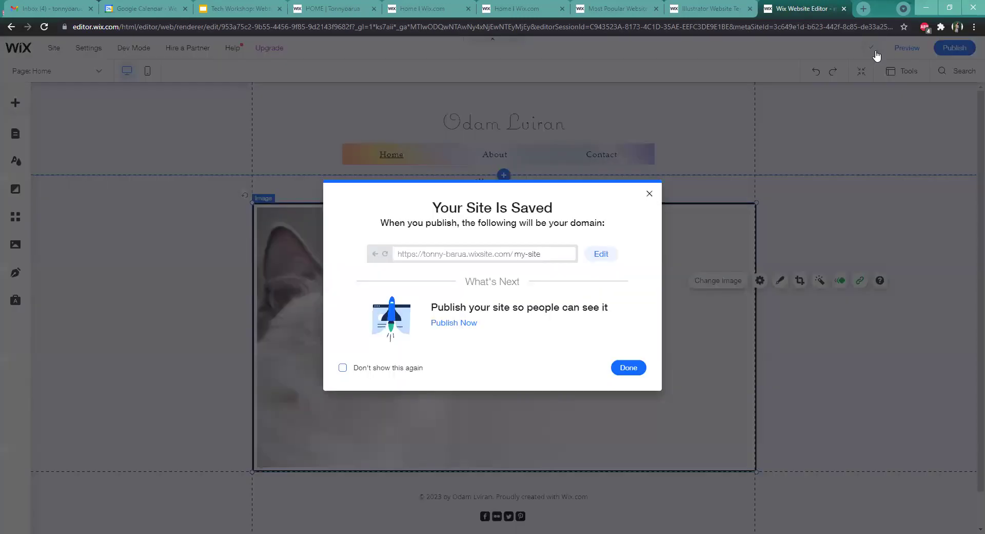
{"action": "left_click", "coordinate": [877, 56]}
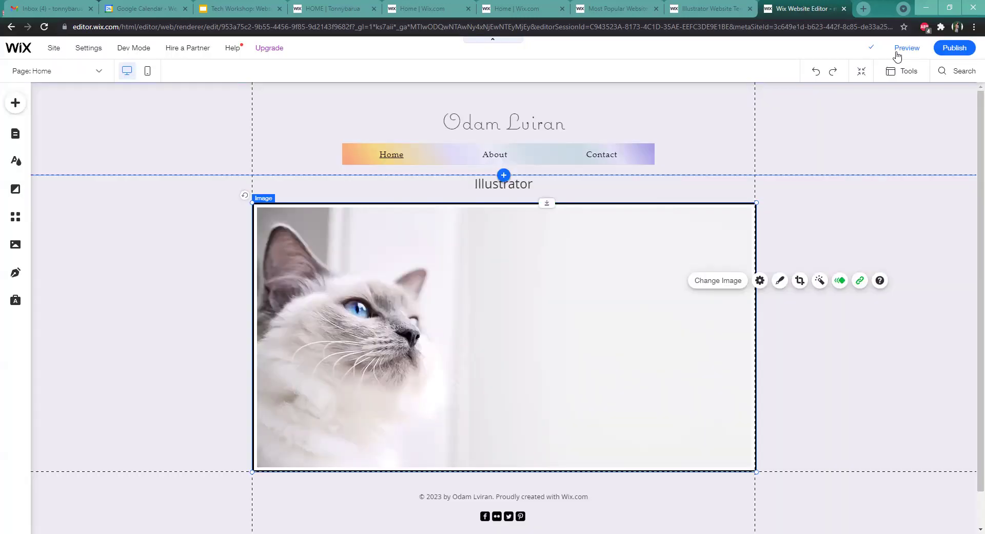
Preview the site, follow the cat image's link to view the whole About page, and return to the editor
{"action": "left_click", "coordinate": [906, 48]}
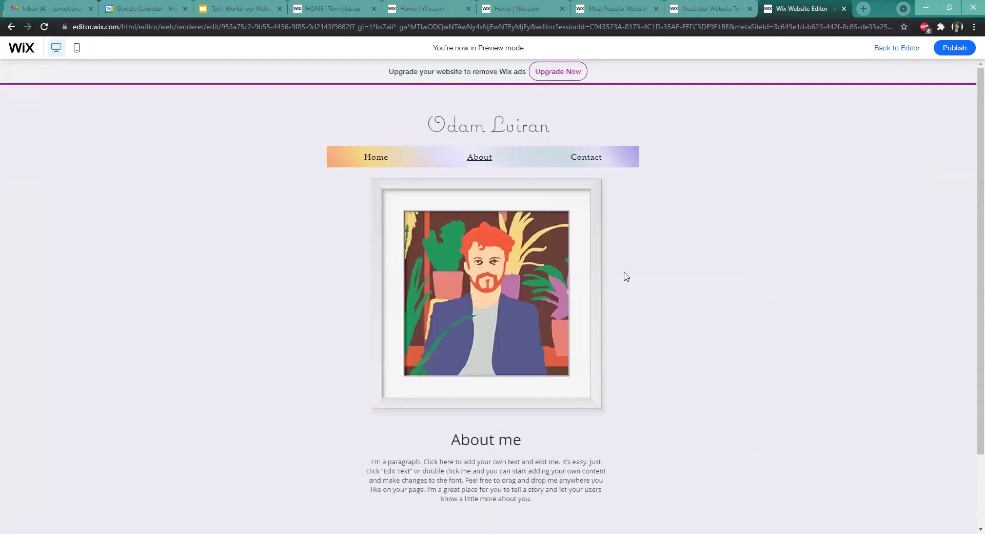
{"action": "scroll", "coordinate": [637, 280], "scroll_direction": "down", "scroll_amount": 2}
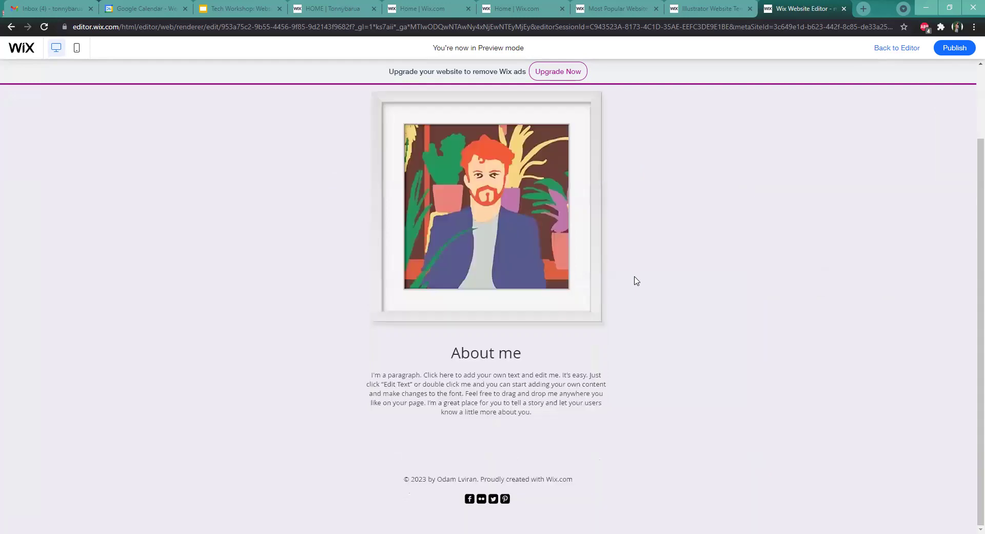
{"action": "scroll", "coordinate": [629, 278], "scroll_direction": "up", "scroll_amount": 2}
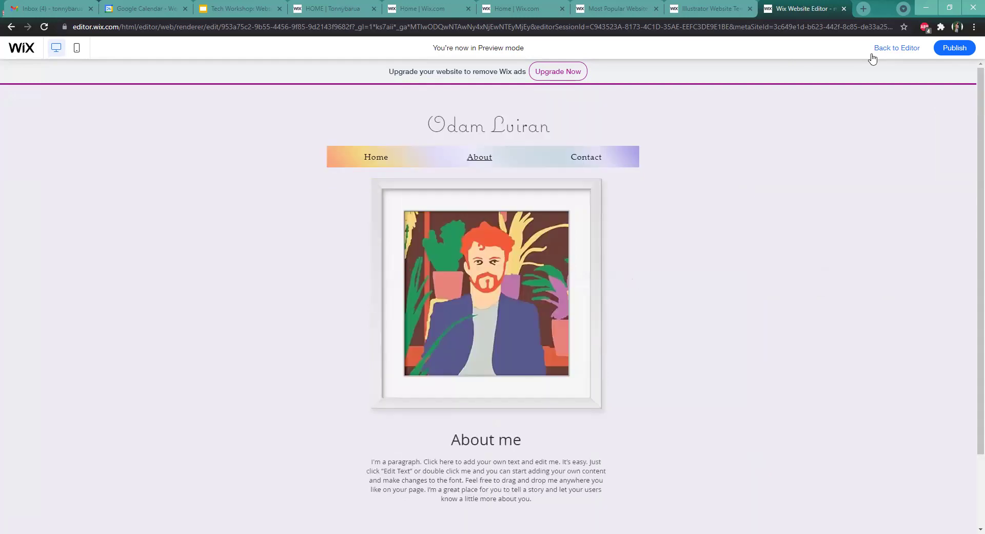
{"action": "left_click", "coordinate": [899, 50]}
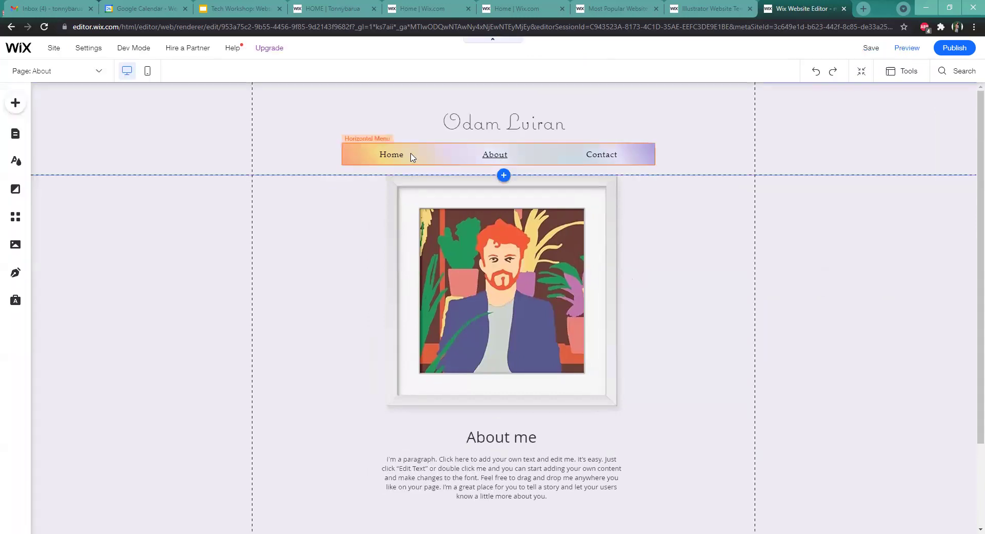
Switch to editing the Home page and open the text ideas for the site title at the head of the page
{"action": "left_click", "coordinate": [41, 71]}
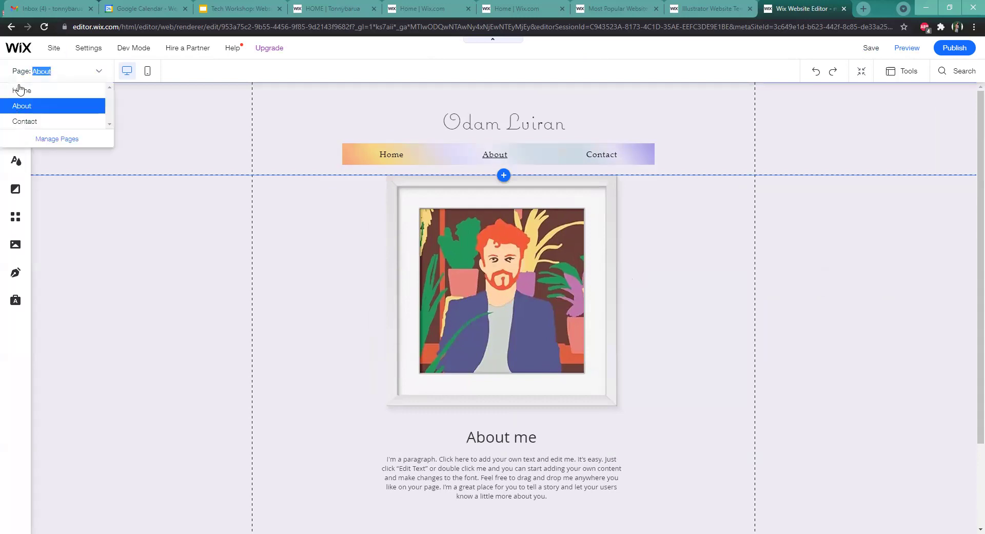
{"action": "left_click", "coordinate": [20, 89]}
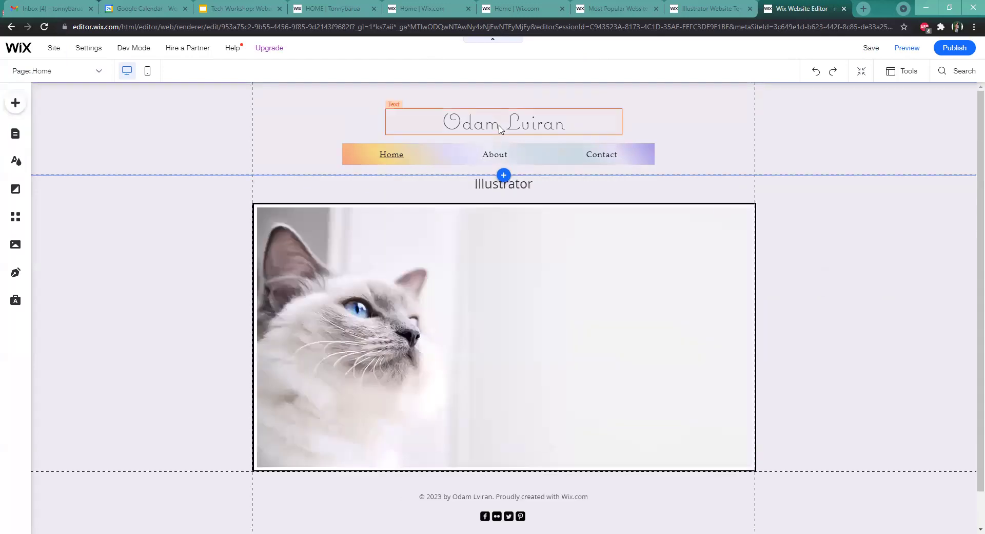
{"action": "left_click", "coordinate": [495, 126]}
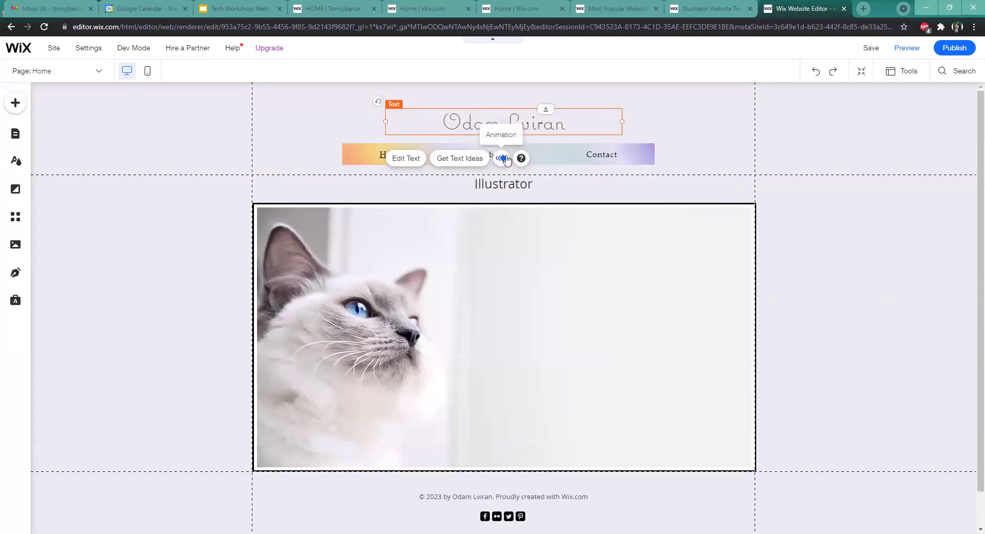
{"action": "left_click", "coordinate": [459, 164]}
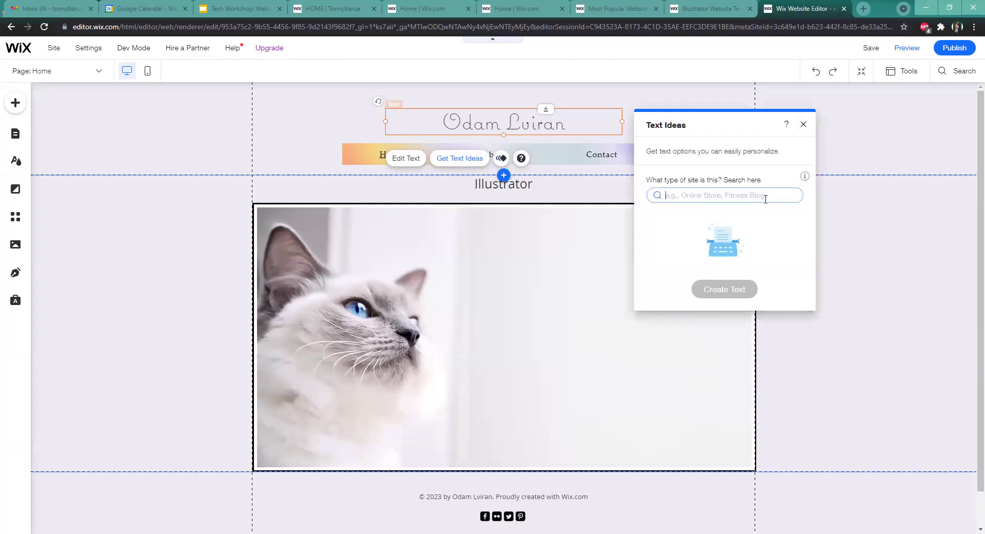
Set the site type for the title's text ideas to Photographer
{"action": "type", "text": "na"}
{"action": "key", "text": "Return"}
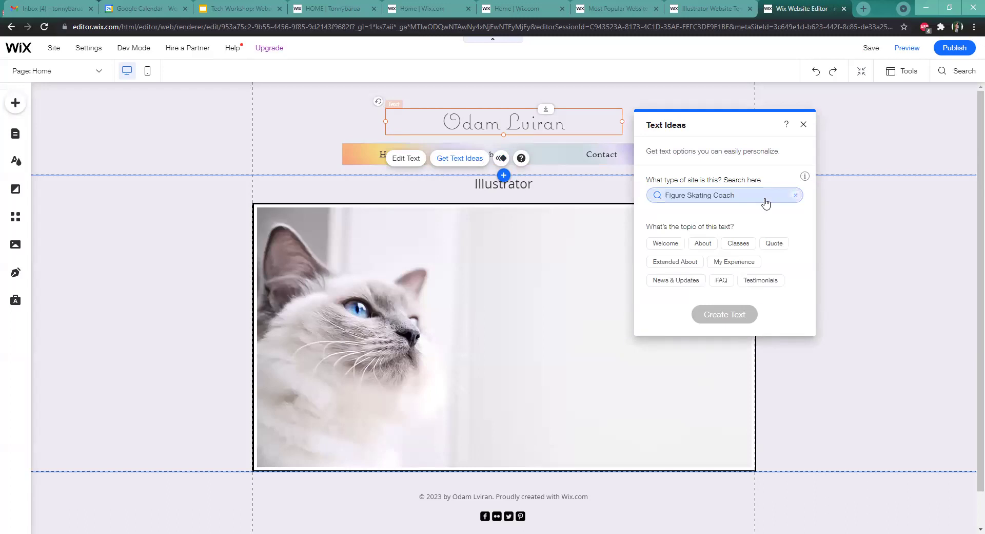
{"action": "left_click", "coordinate": [765, 199]}
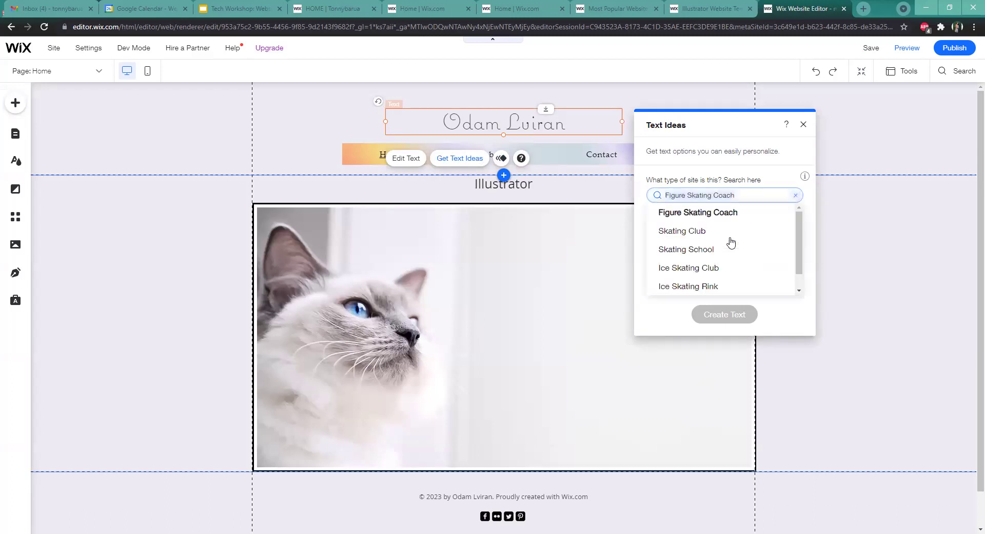
{"action": "key", "text": "ctrl+a"}
{"action": "type", "text": "pho"}
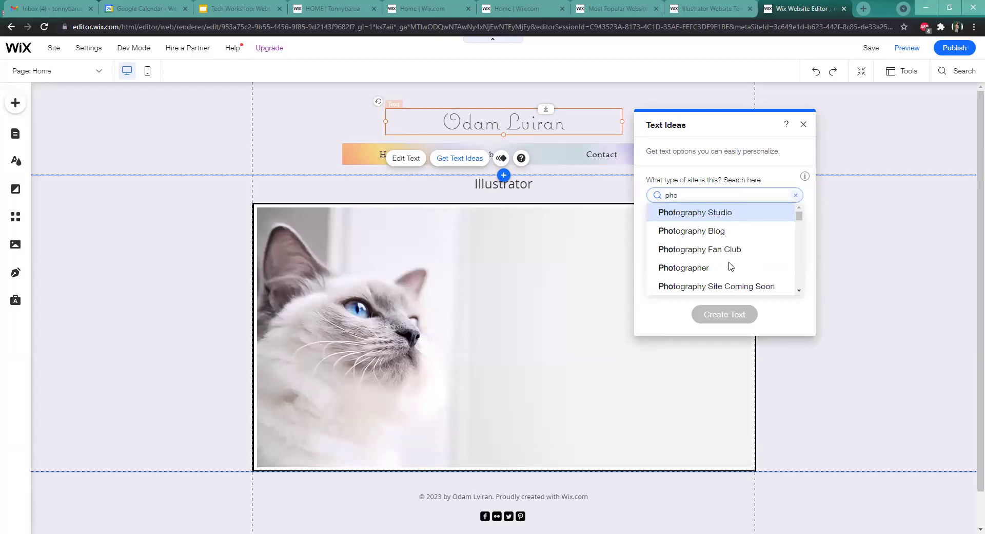
{"action": "left_click", "coordinate": [729, 267]}
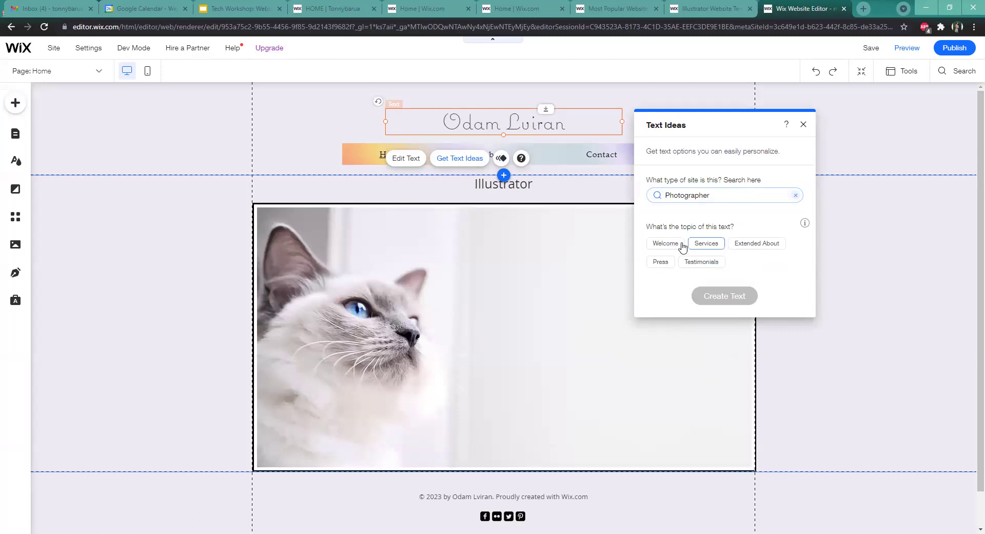
Create text ideas on the Welcome topic and look through the suggested paragraph options
{"action": "left_click", "coordinate": [661, 245]}
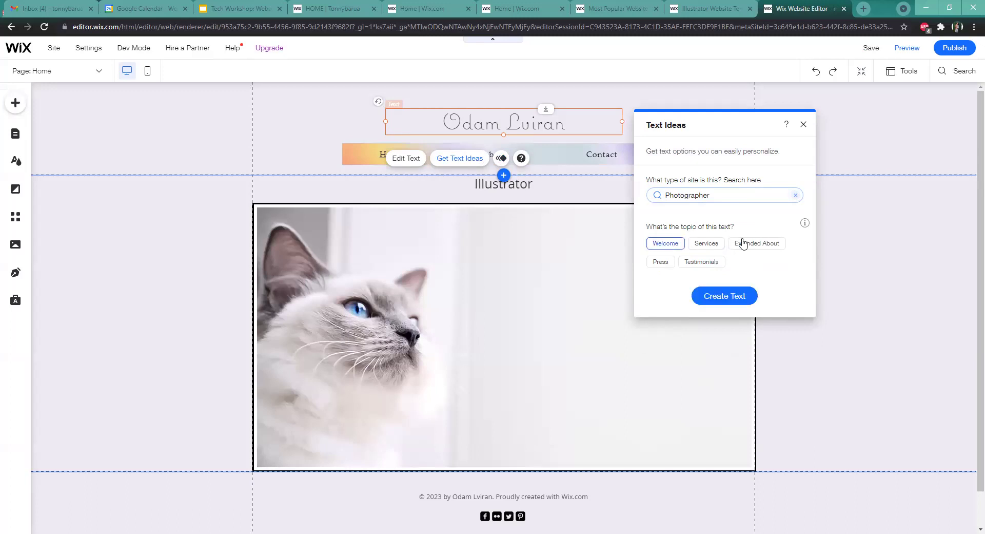
{"action": "left_click", "coordinate": [721, 298]}
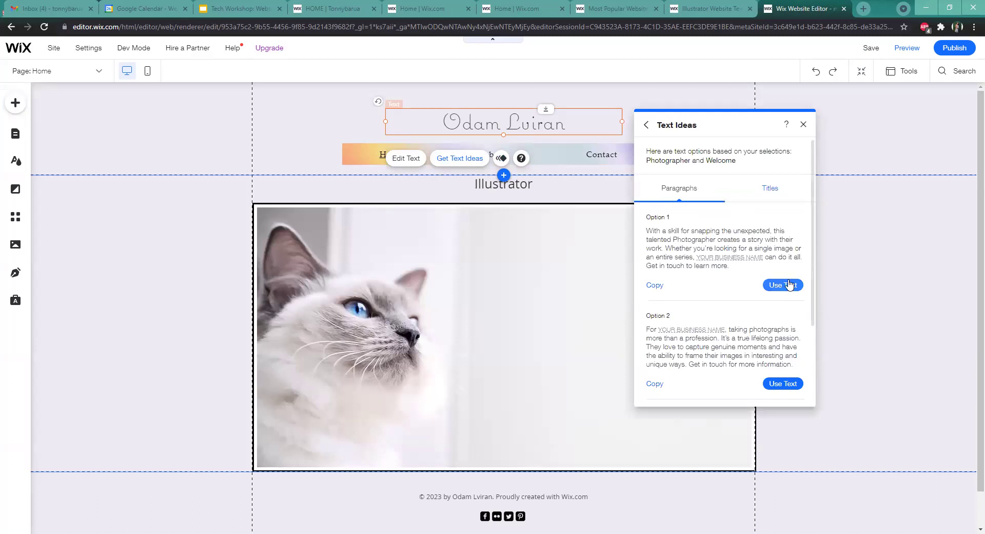
{"action": "scroll", "coordinate": [752, 279], "scroll_direction": "down", "scroll_amount": 2}
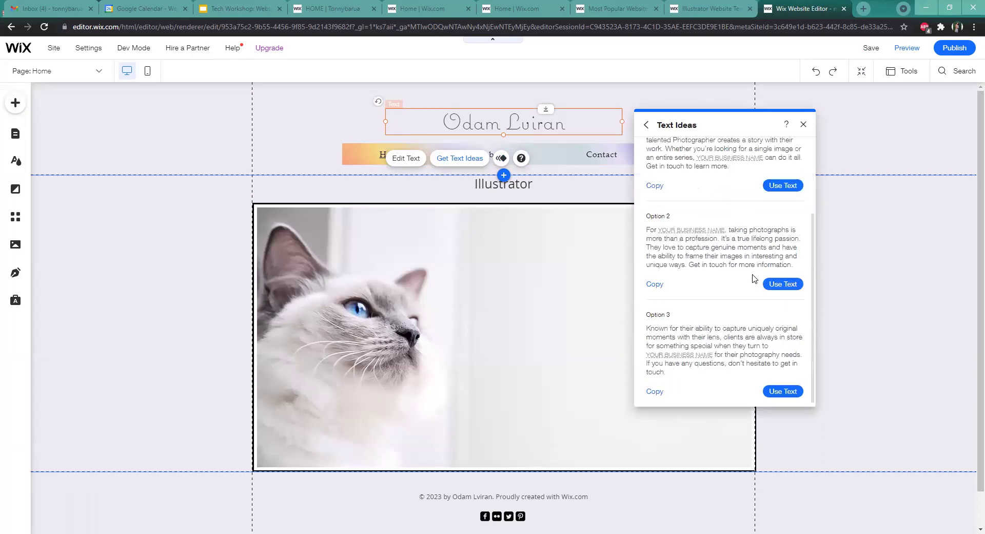
{"action": "scroll", "coordinate": [760, 243], "scroll_direction": "up", "scroll_amount": 1}
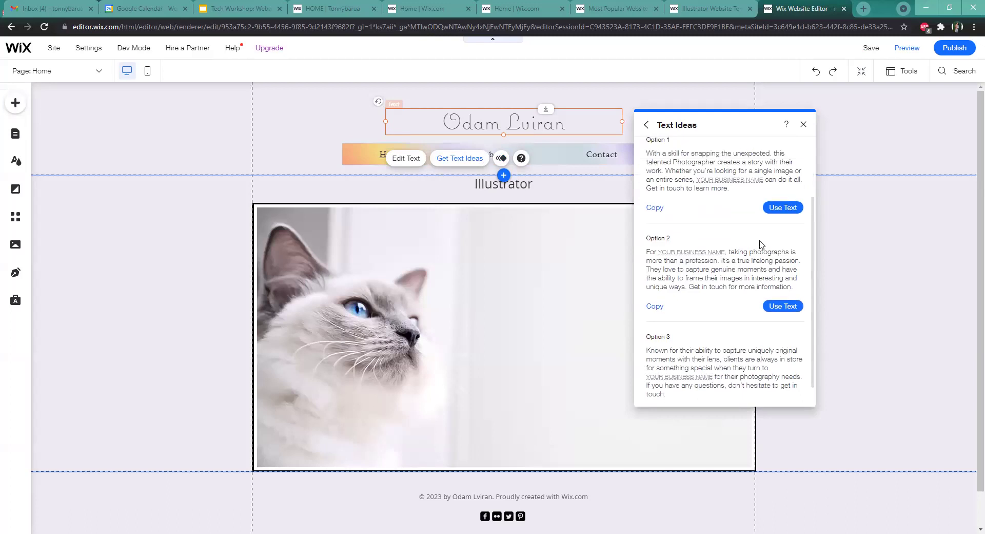
Try the first suggested Welcome paragraph as the text of the site title
{"action": "scroll", "coordinate": [755, 249], "scroll_direction": "down", "scroll_amount": 1}
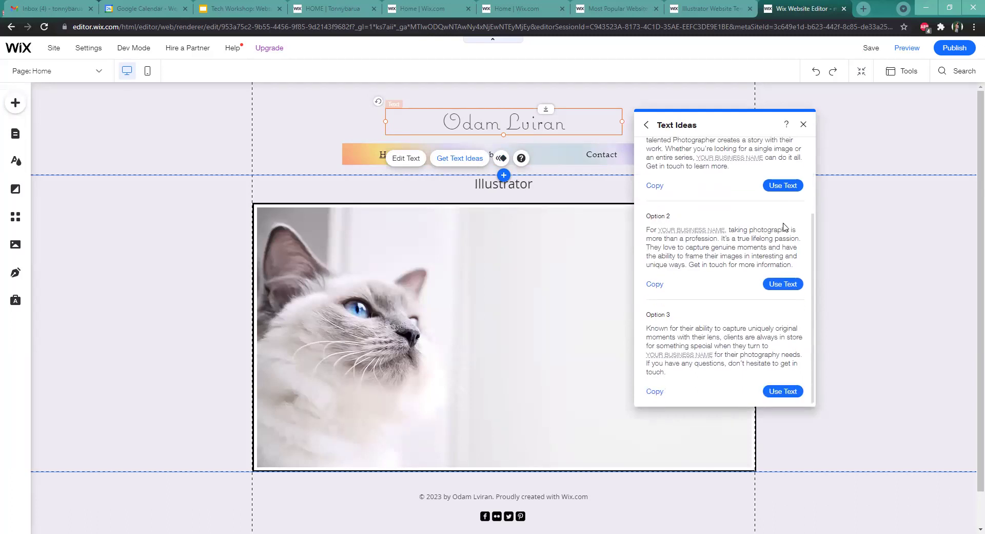
{"action": "left_click", "coordinate": [781, 188]}
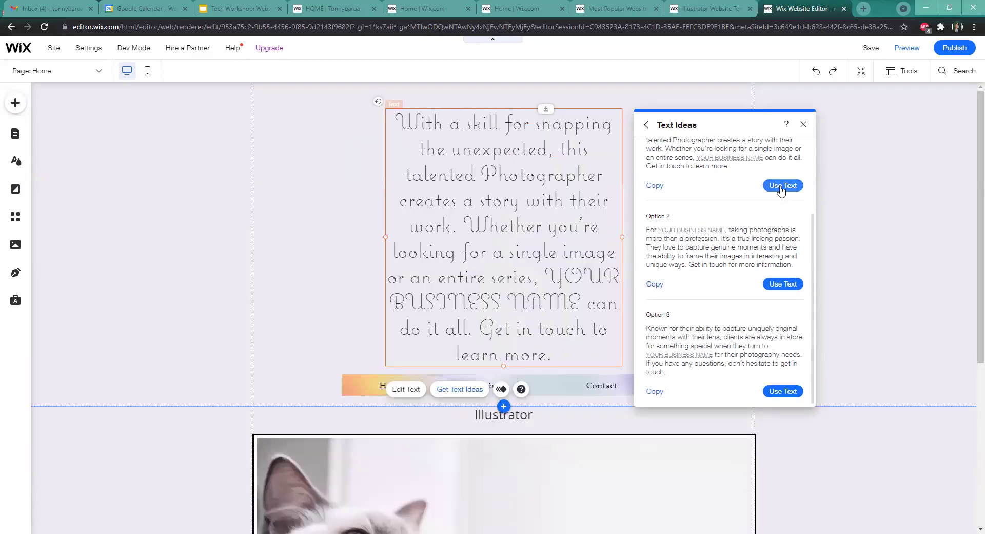
Replace the site title's text with the suggested title "Creatively Capturing Moments" and close the text ideas
{"action": "scroll", "coordinate": [761, 234], "scroll_direction": "up", "scroll_amount": 2}
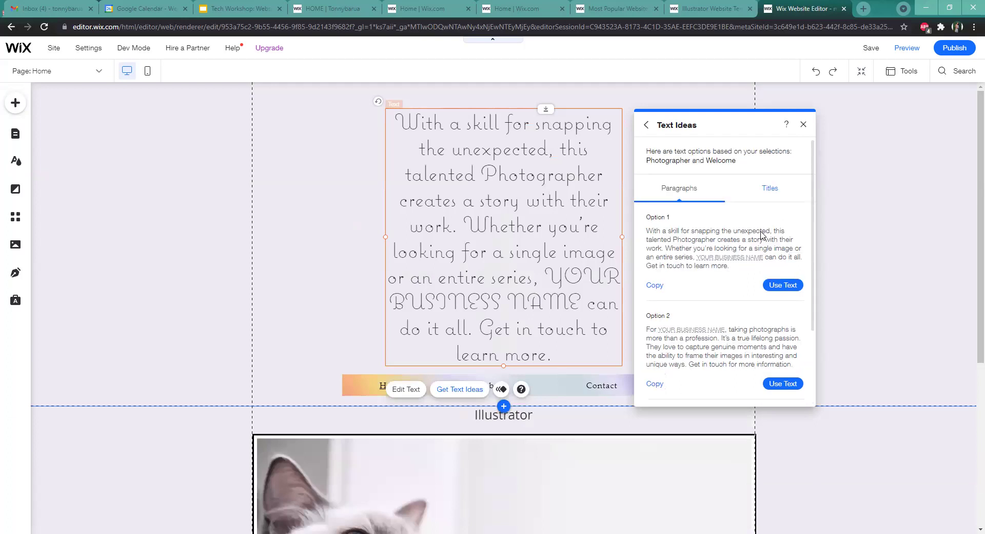
{"action": "left_click", "coordinate": [770, 190]}
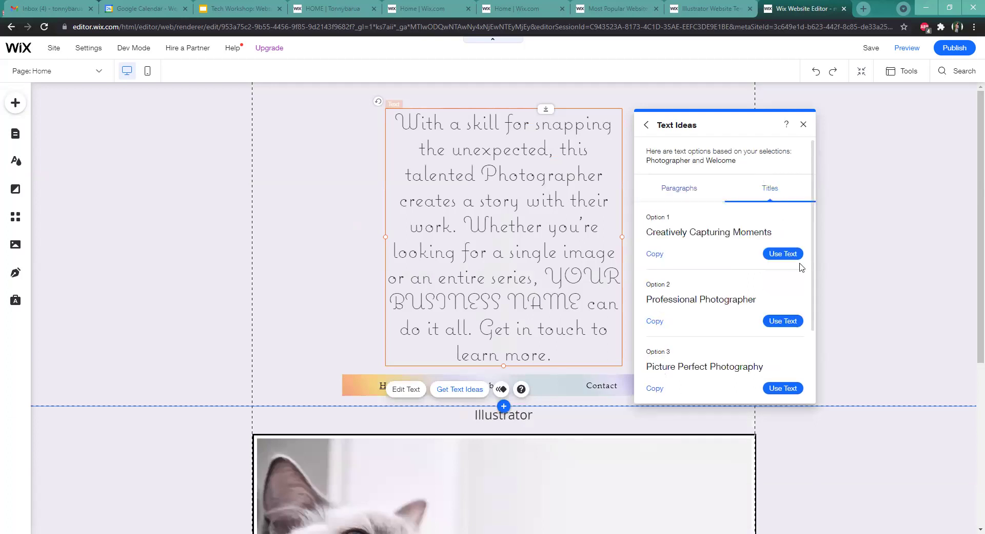
{"action": "left_click", "coordinate": [795, 258]}
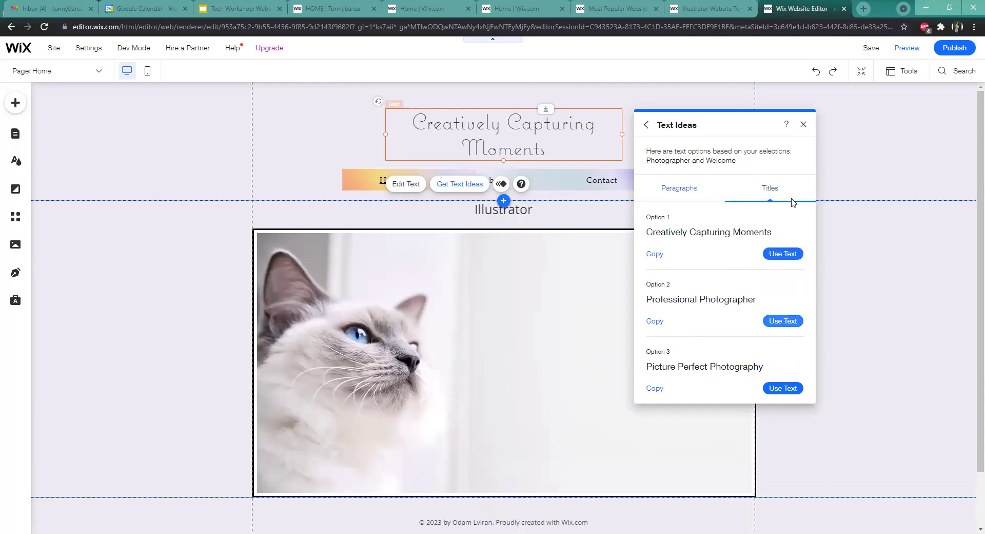
{"action": "left_click", "coordinate": [646, 125]}
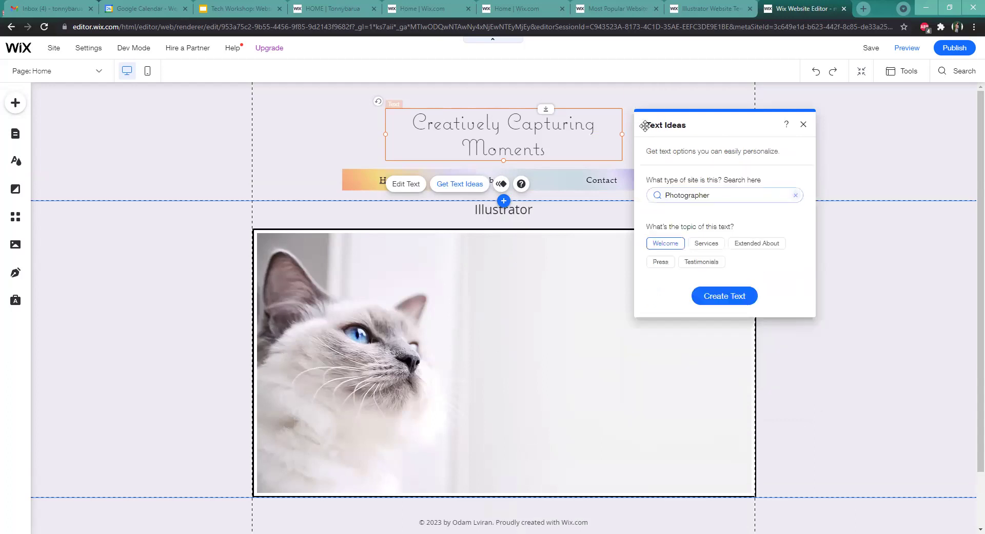
{"action": "left_click", "coordinate": [802, 125]}
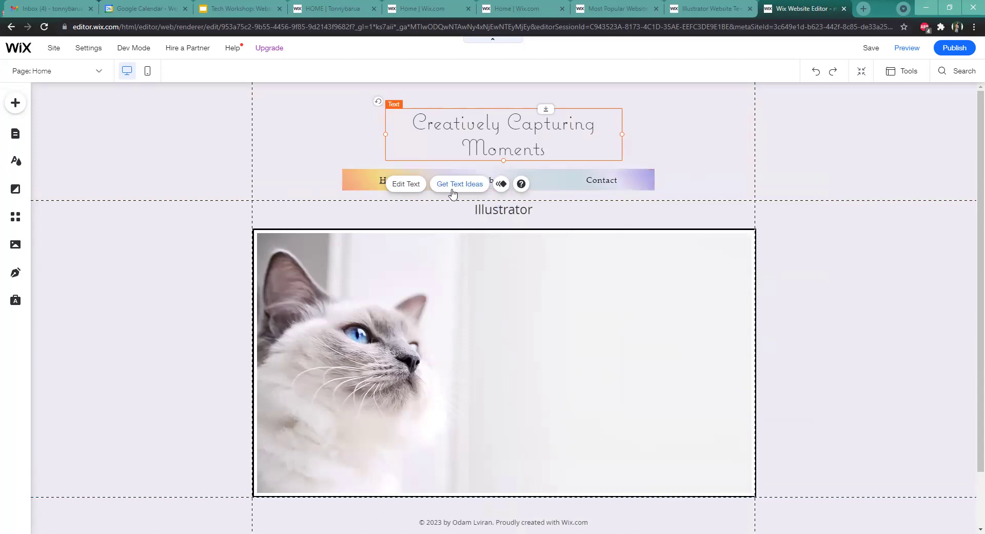
{"action": "left_click", "coordinate": [802, 125]}
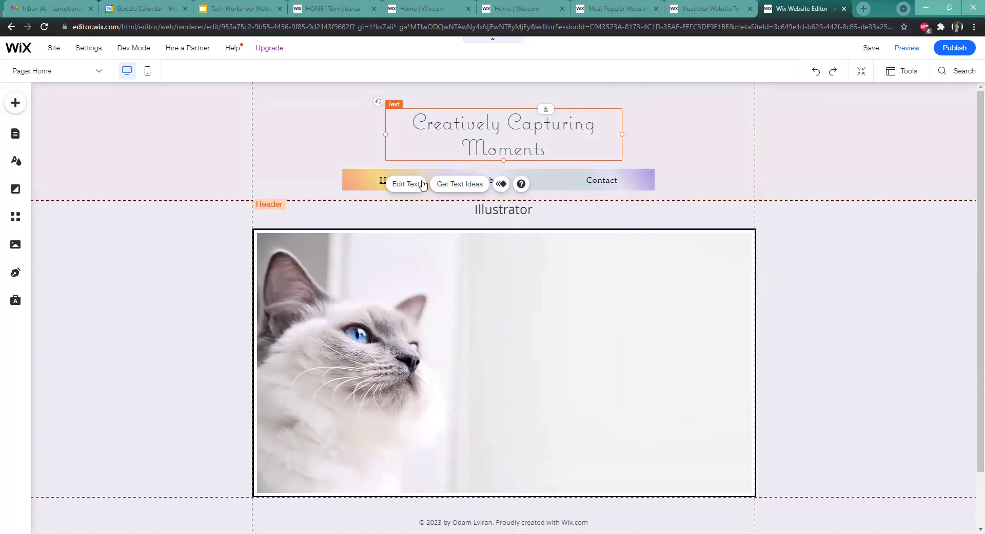
Look through the text settings available for the site title, close them and look over the Home page
{"action": "left_click", "coordinate": [417, 185]}
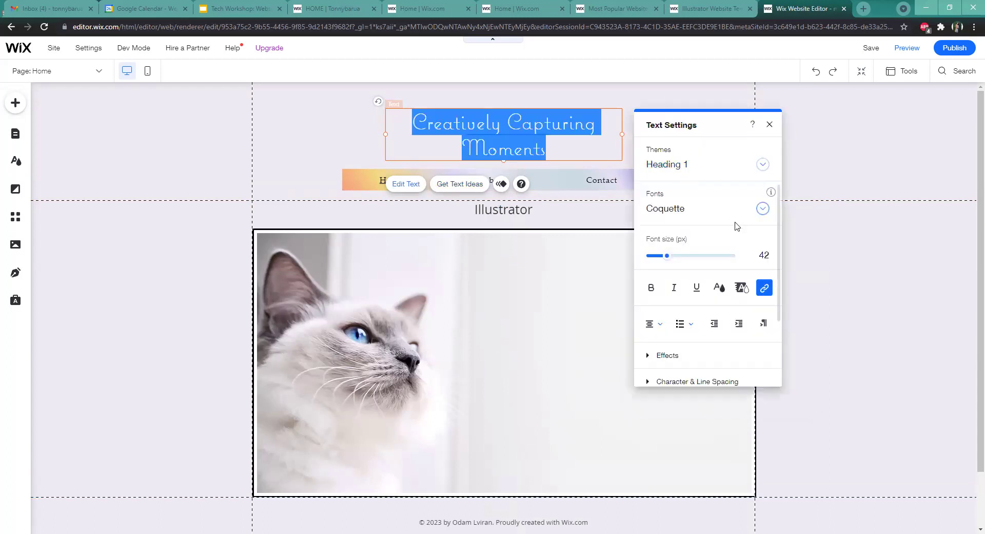
{"action": "scroll", "coordinate": [742, 226], "scroll_direction": "down", "scroll_amount": 1}
{"action": "scroll", "coordinate": [744, 229], "scroll_direction": "down", "scroll_amount": 1}
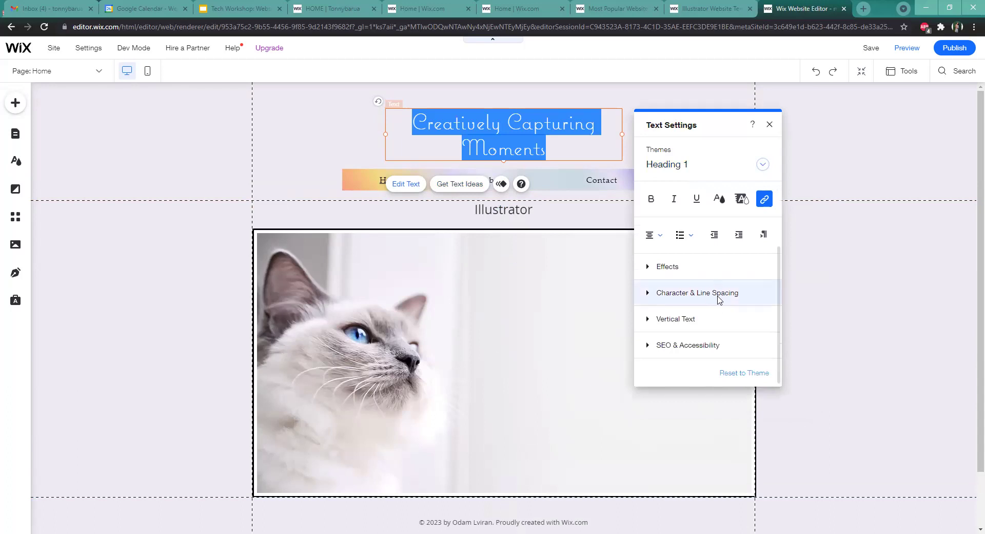
{"action": "left_click", "coordinate": [770, 125]}
{"action": "left_click", "coordinate": [710, 173]}
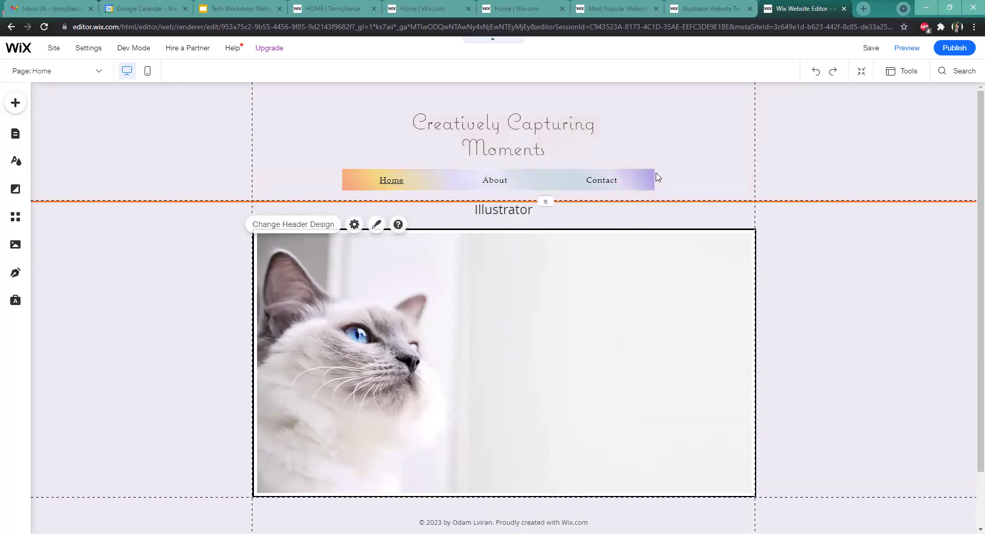
{"action": "scroll", "coordinate": [749, 322], "scroll_direction": "down", "scroll_amount": 1}
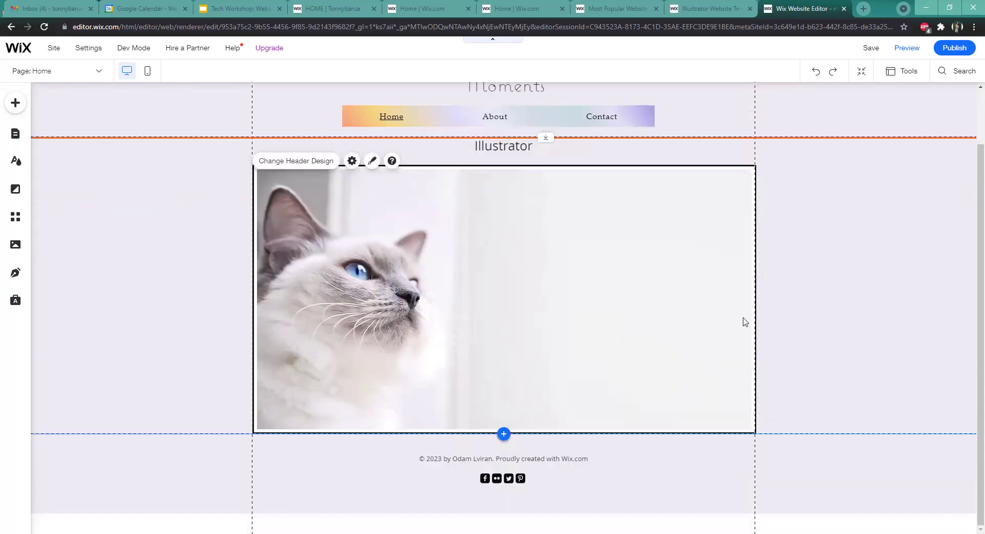
{"action": "scroll", "coordinate": [603, 290], "scroll_direction": "up", "scroll_amount": 1}
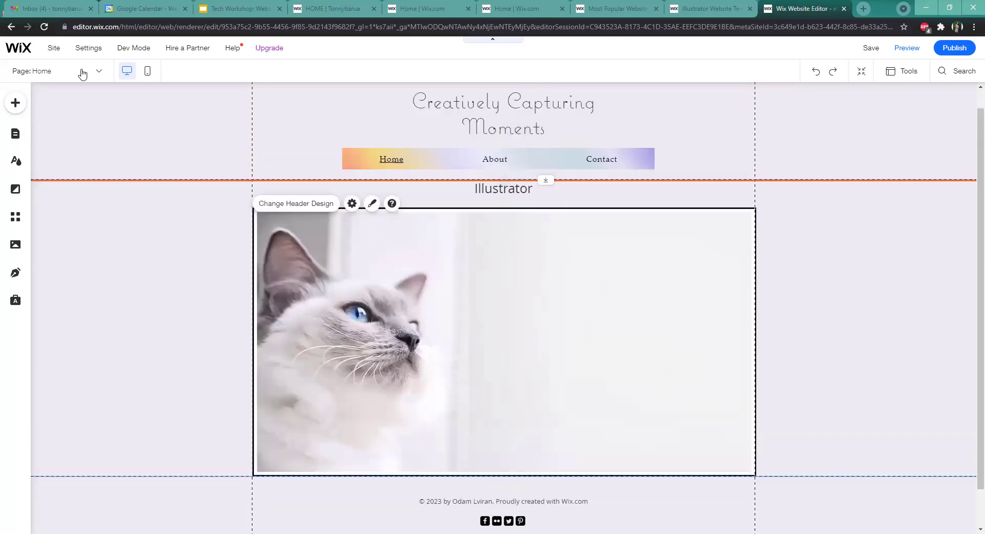
Open the page templates for adding a page to the site and look through the About designs
{"action": "left_click", "coordinate": [74, 71]}
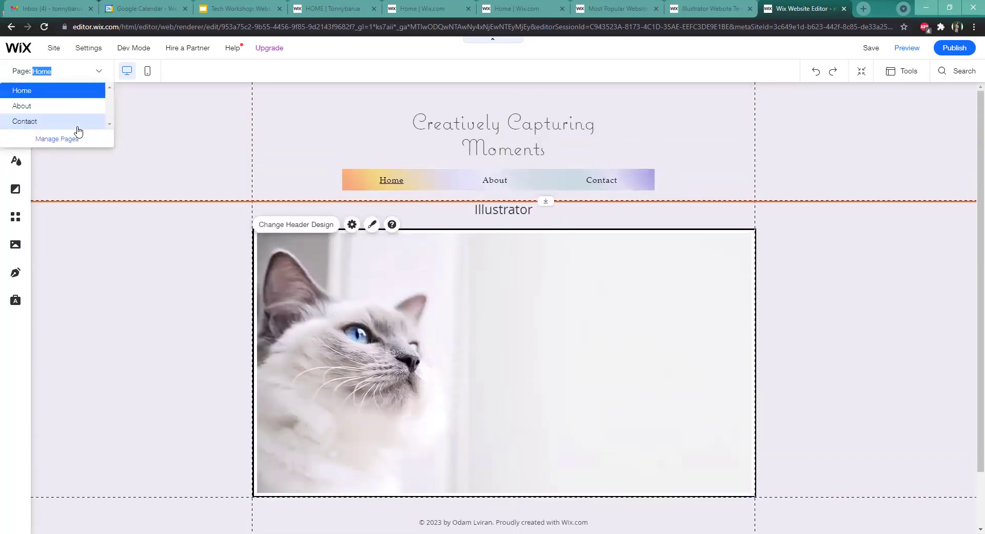
{"action": "left_click", "coordinate": [56, 139]}
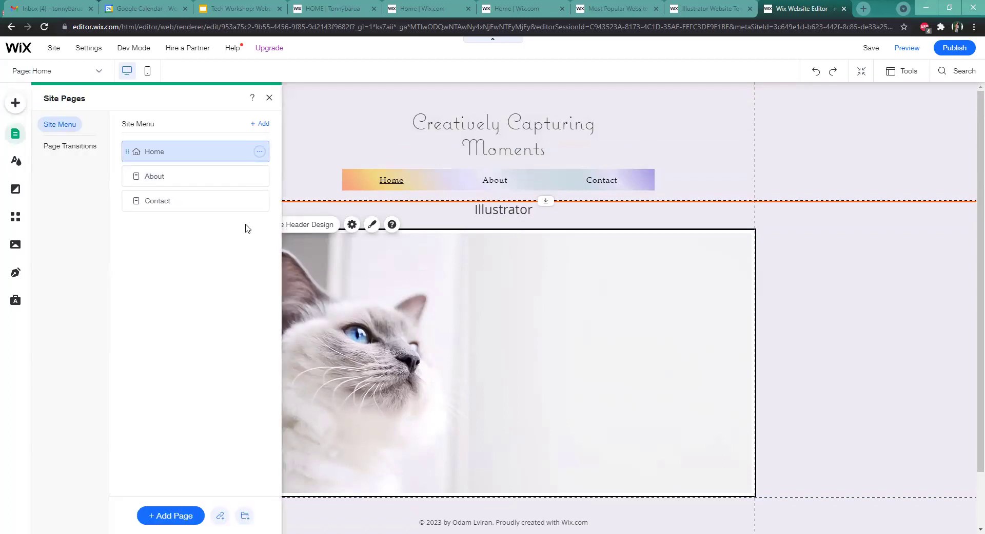
{"action": "left_click", "coordinate": [178, 517]}
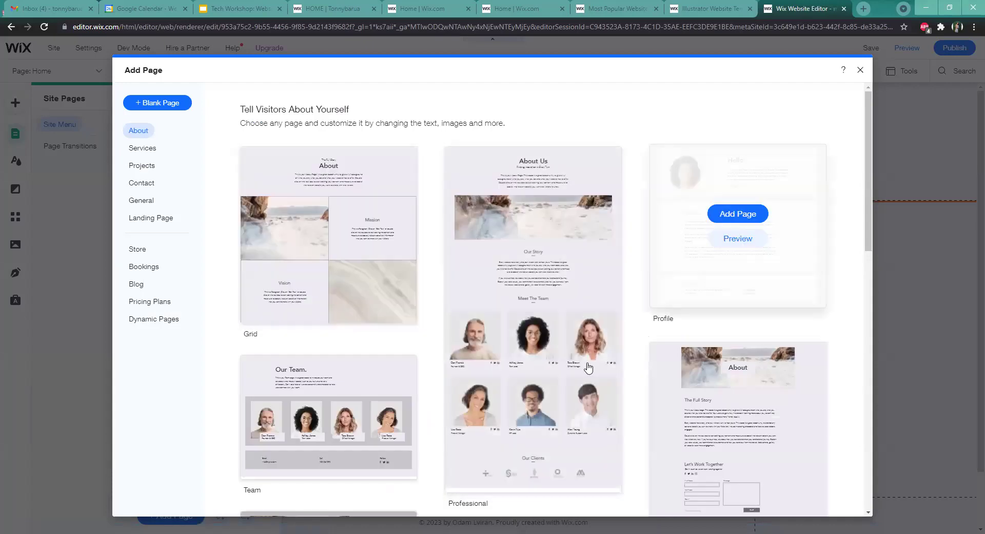
{"action": "scroll", "coordinate": [631, 410], "scroll_direction": "down", "scroll_amount": 2}
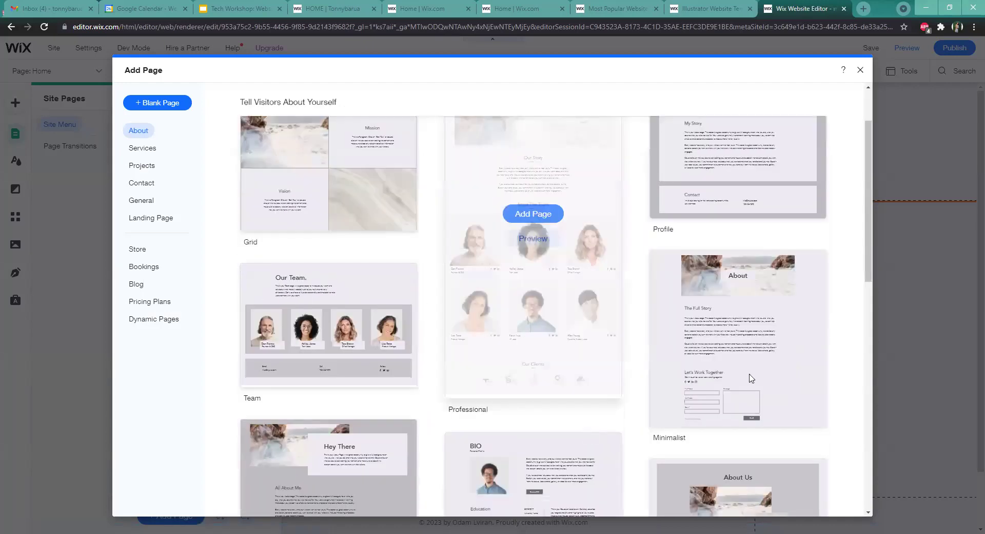
{"action": "scroll", "coordinate": [429, 301], "scroll_direction": "down", "scroll_amount": 2}
{"action": "scroll", "coordinate": [423, 336], "scroll_direction": "down", "scroll_amount": 3}
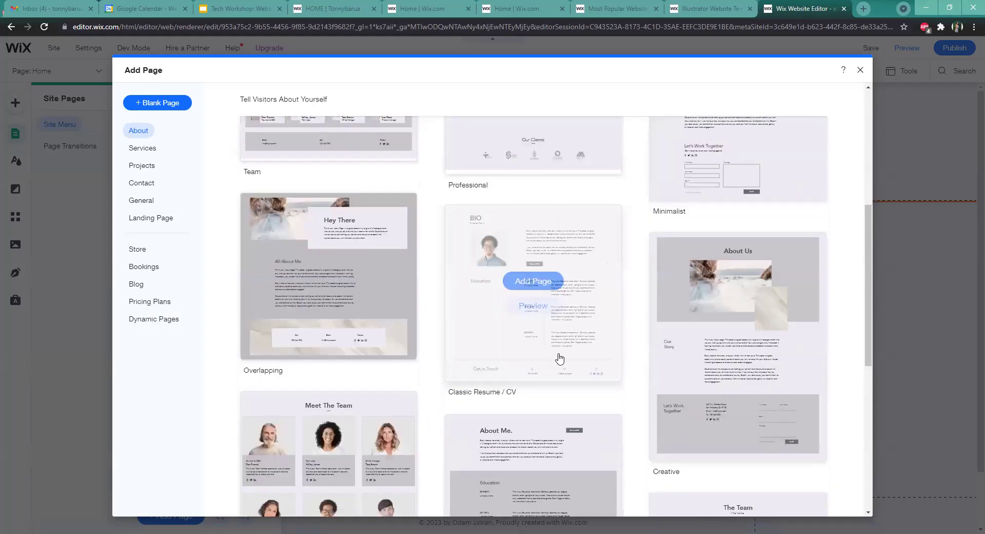
{"action": "scroll", "coordinate": [523, 410], "scroll_direction": "down", "scroll_amount": 3}
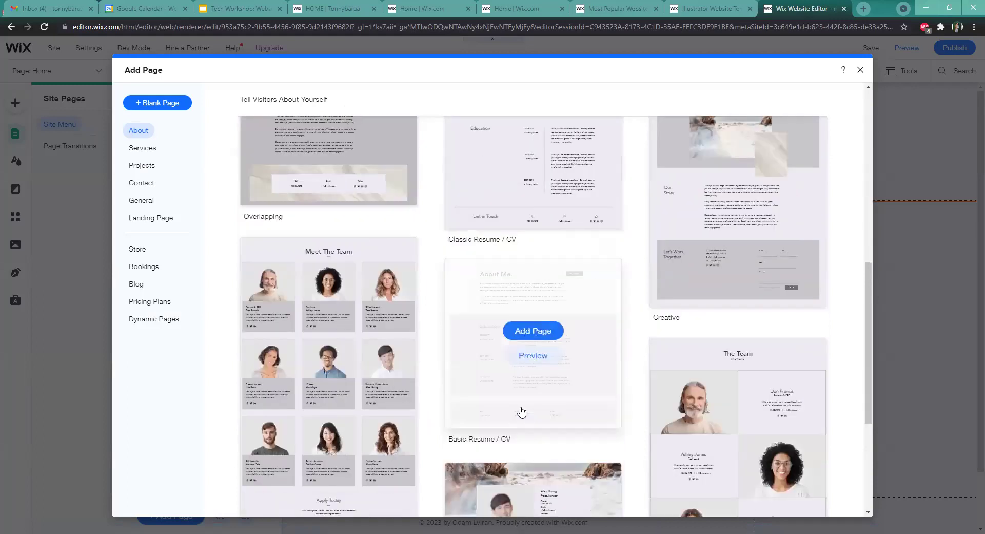
{"action": "scroll", "coordinate": [516, 413], "scroll_direction": "down", "scroll_amount": 2}
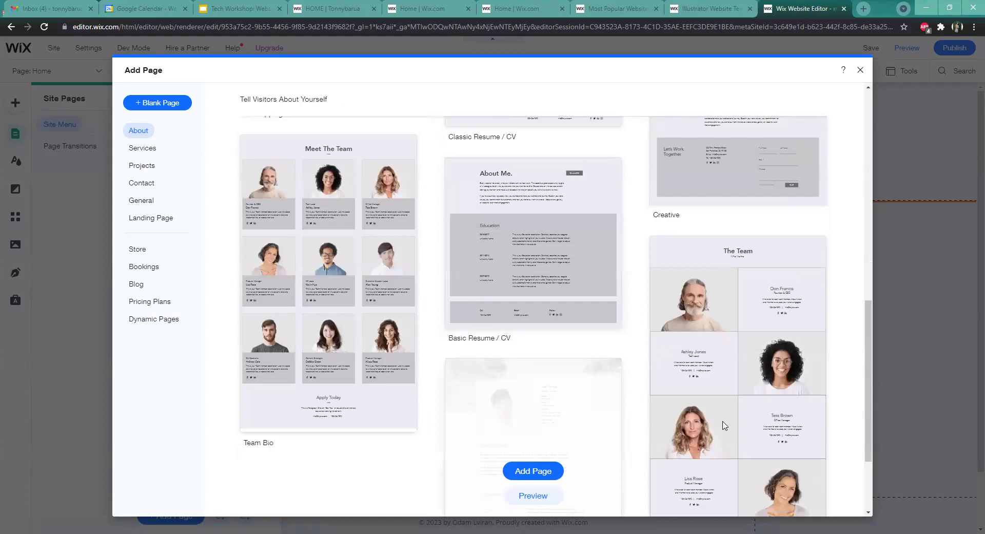
{"action": "scroll", "coordinate": [314, 326], "scroll_direction": "down", "scroll_amount": 3}
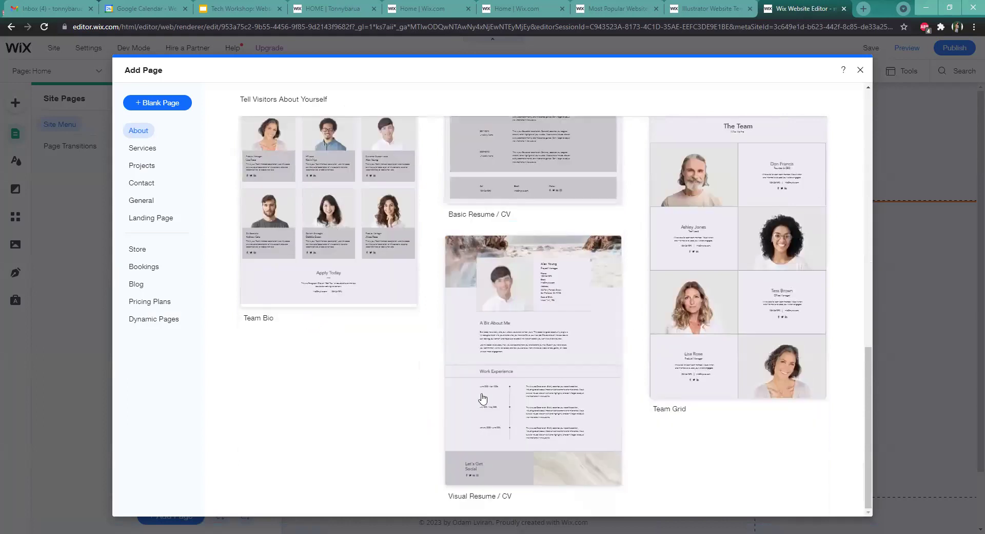
Look at the Services, Store and Bookings options for a new page
{"action": "left_click", "coordinate": [142, 148]}
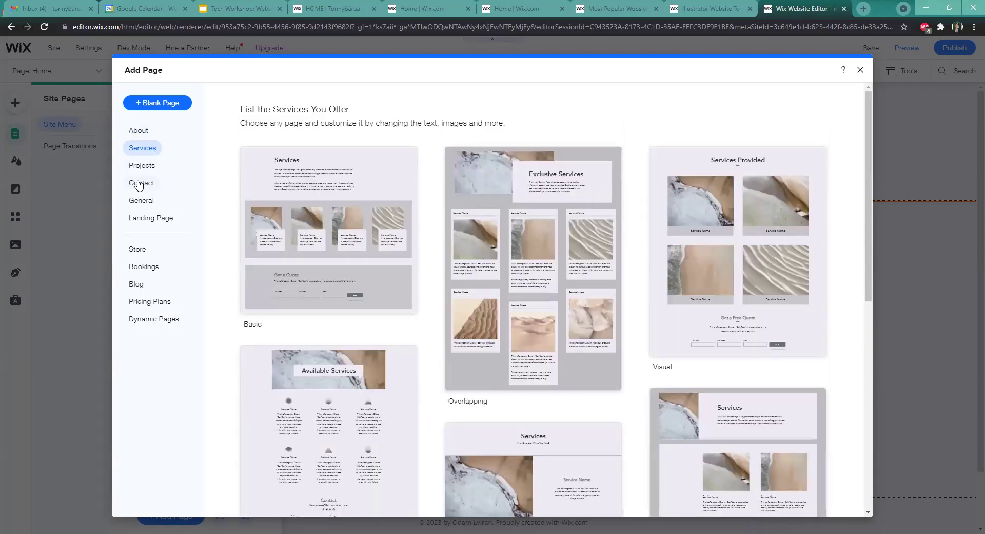
{"action": "left_click", "coordinate": [146, 254]}
{"action": "left_click", "coordinate": [149, 271]}
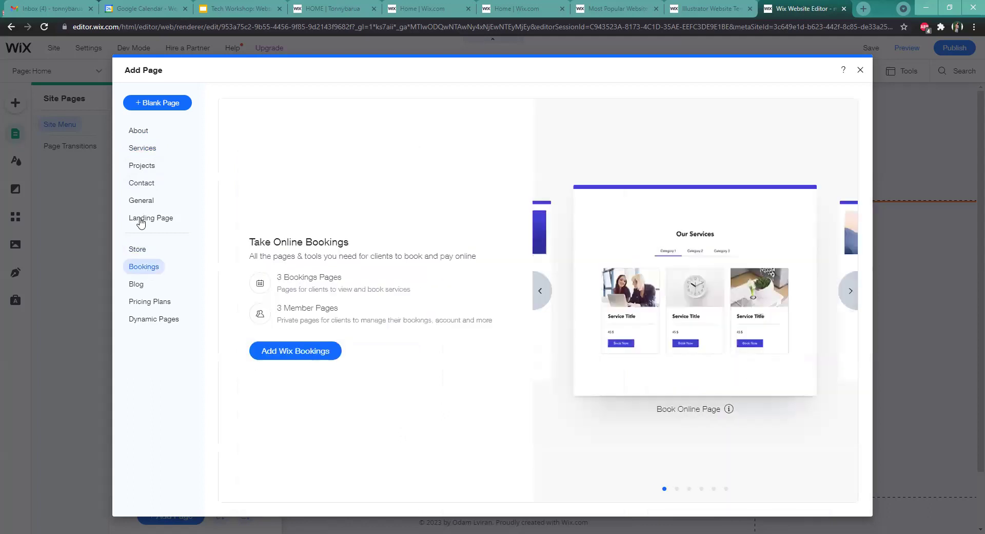
Add the first Coming Soon template from the landing page designs to the site, keeping the name Landing Page
{"action": "left_click", "coordinate": [143, 219]}
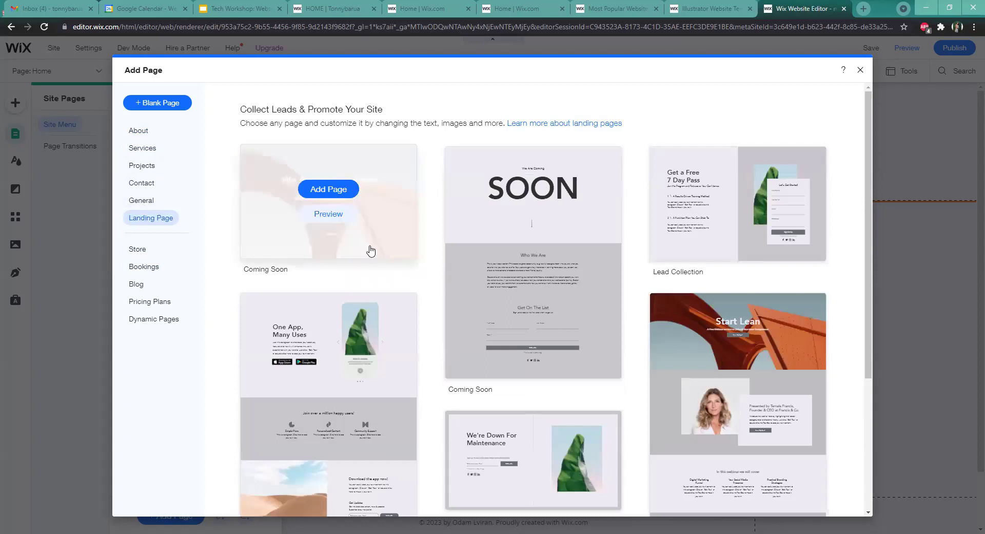
{"action": "scroll", "coordinate": [541, 292], "scroll_direction": "down", "scroll_amount": 3}
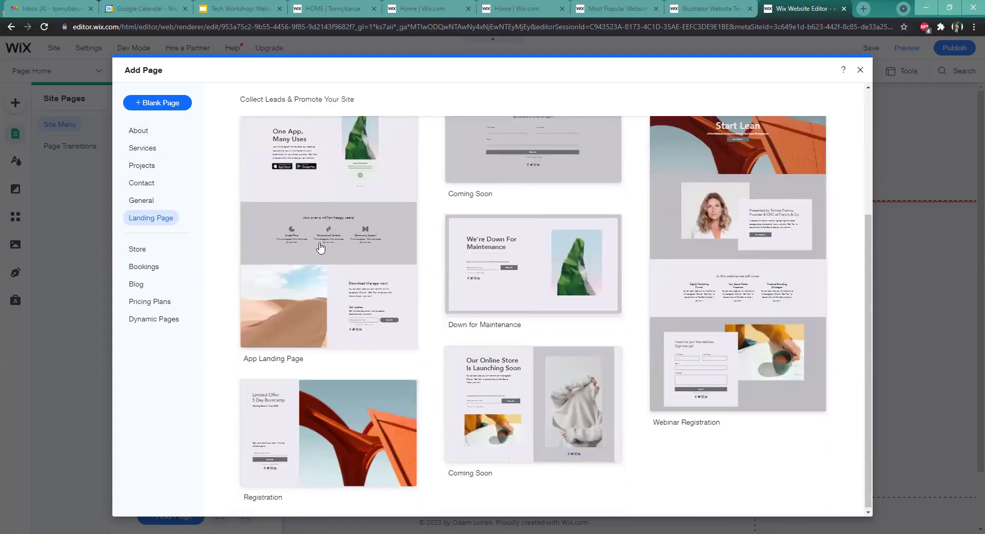
{"action": "scroll", "coordinate": [323, 198], "scroll_direction": "up", "scroll_amount": 3}
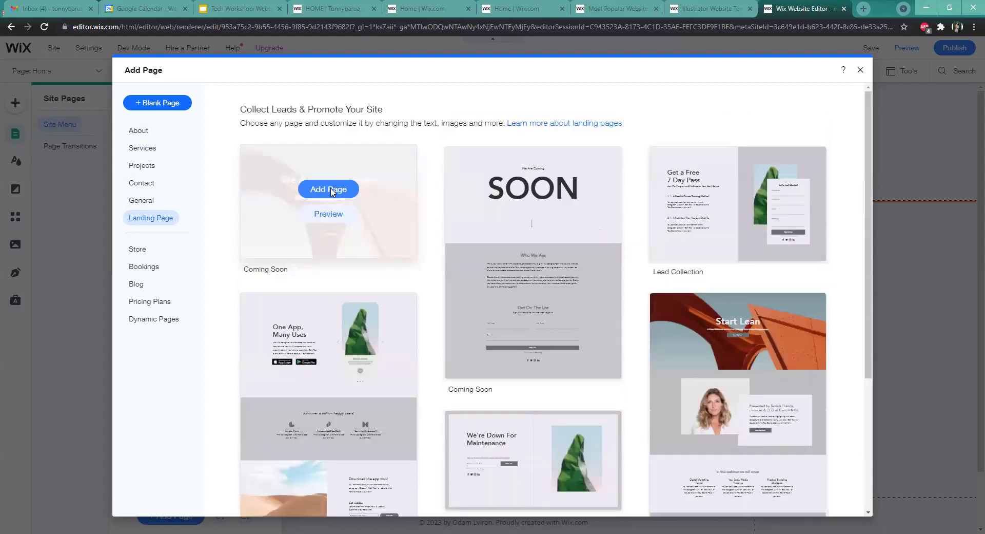
{"action": "left_click", "coordinate": [330, 189]}
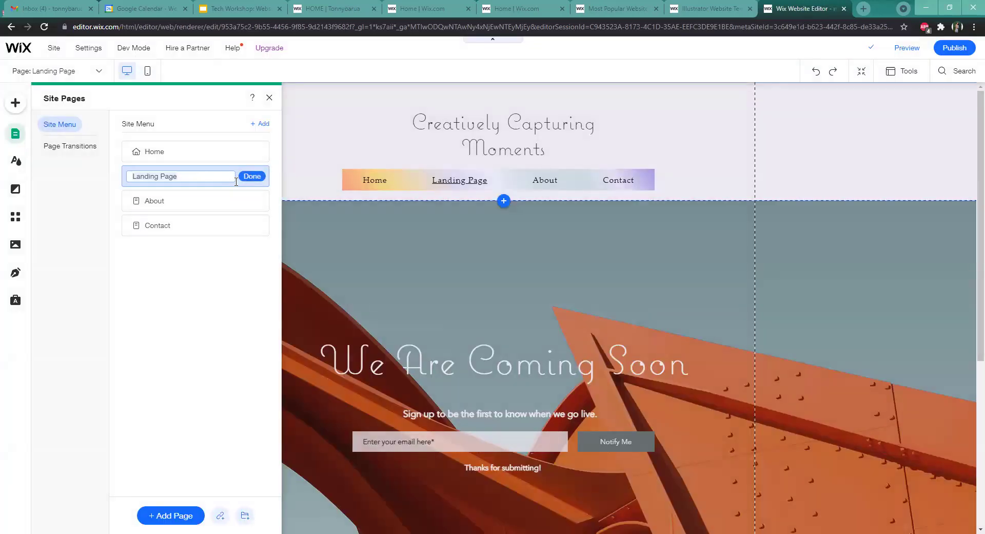
{"action": "key", "text": "Return"}
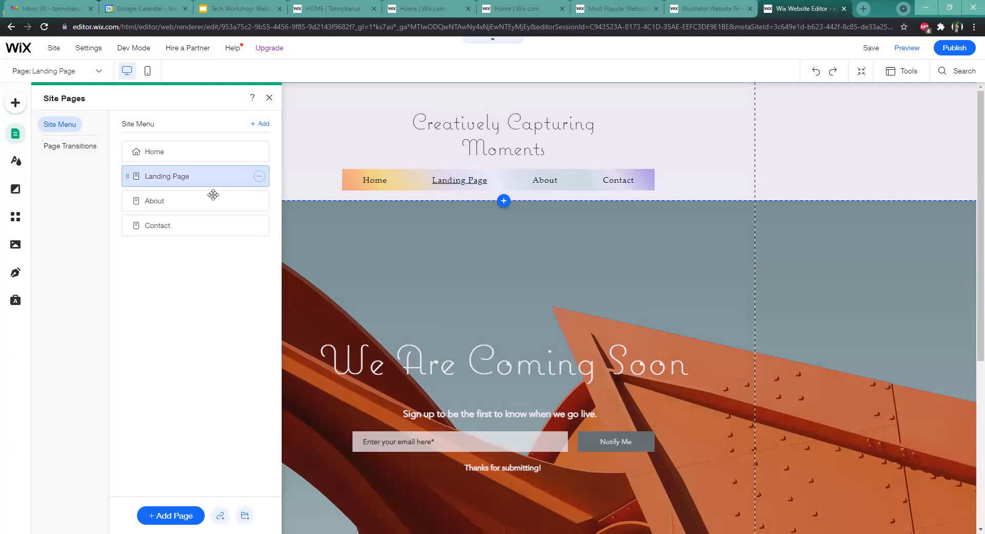
Try Landing Page after Contact and as a subpage of About, and return it to the menu's top level between About and Contact
{"action": "left_click_drag", "start_coordinate": [133, 242], "coordinate": [132, 258]}
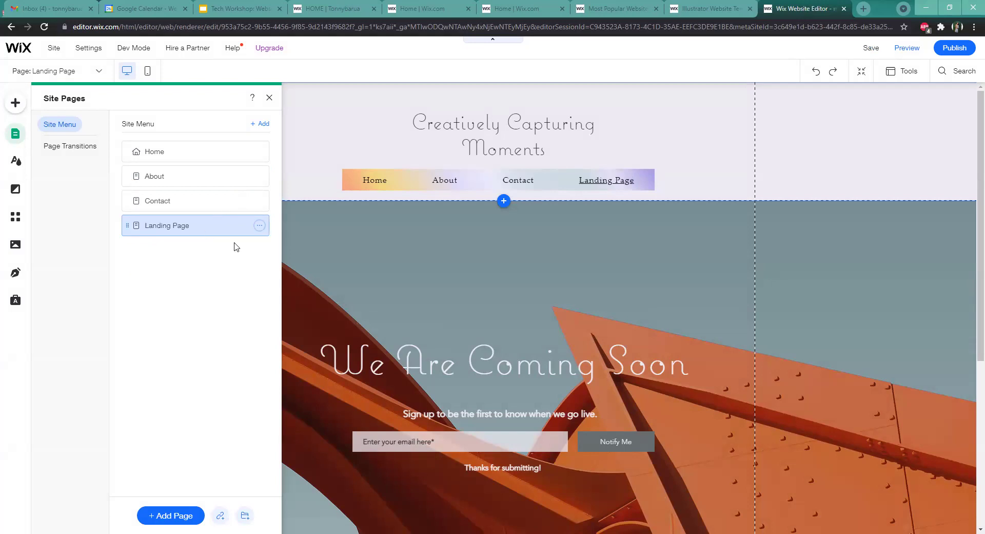
{"action": "mouse_move", "coordinate": [133, 227]}
{"action": "left_mouse_down"}
{"action": "mouse_move", "coordinate": [140, 163]}
{"action": "mouse_move", "coordinate": [149, 263]}
{"action": "mouse_move", "coordinate": [156, 187]}
{"action": "mouse_move", "coordinate": [155, 205]}
{"action": "mouse_move", "coordinate": [121, 203]}
{"action": "mouse_move", "coordinate": [257, 162]}
{"action": "mouse_move", "coordinate": [184, 191]}
{"action": "left_mouse_up"}
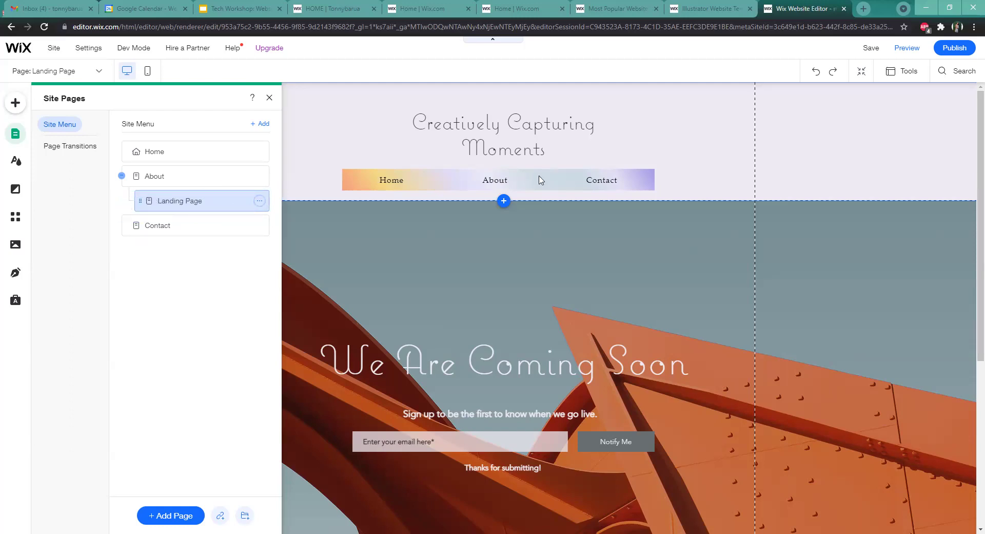
{"action": "left_click_drag", "start_coordinate": [118, 204], "coordinate": [100, 213]}
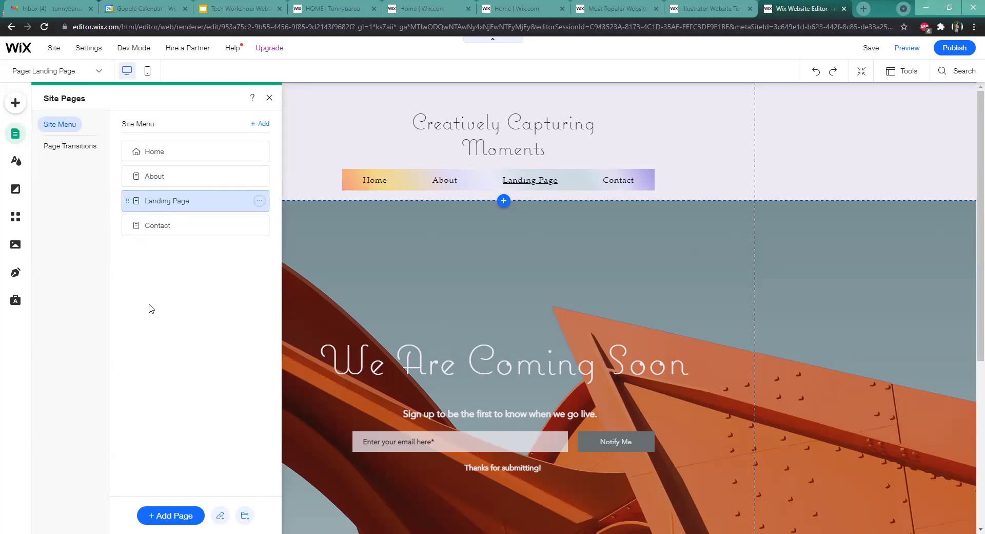
Rename the Landing Page in the site menu as Coming Soon
{"action": "double_click", "coordinate": [187, 204]}
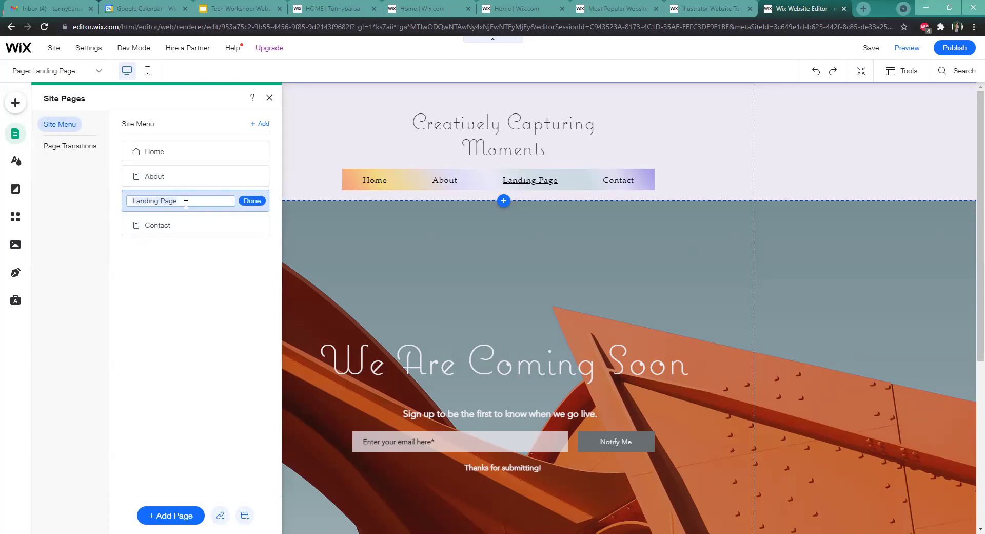
{"action": "type", "text": "Coming Soon"}
{"action": "left_click", "coordinate": [261, 203]}
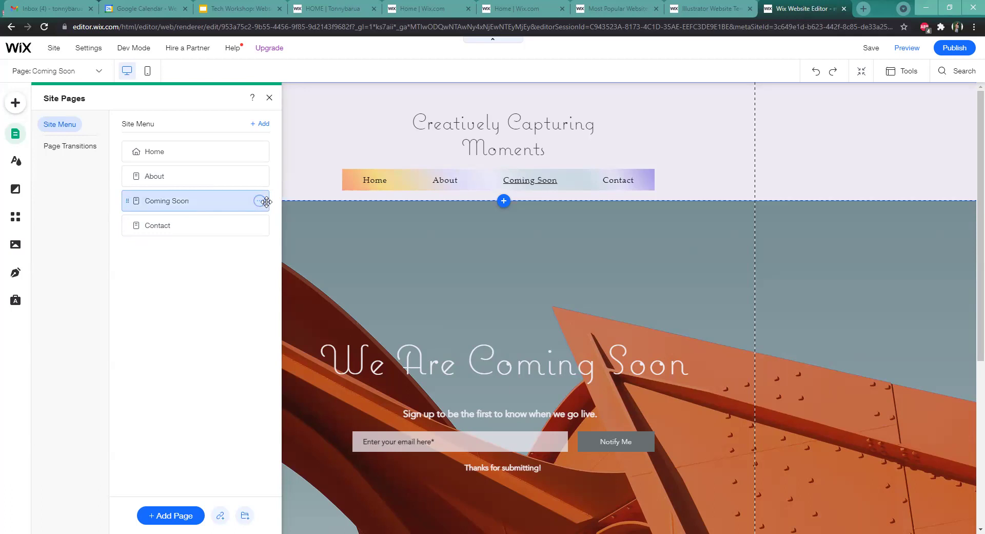
View the Coming Soon page's options and make the page a subpage of Home in the site menu
{"action": "left_click", "coordinate": [260, 202]}
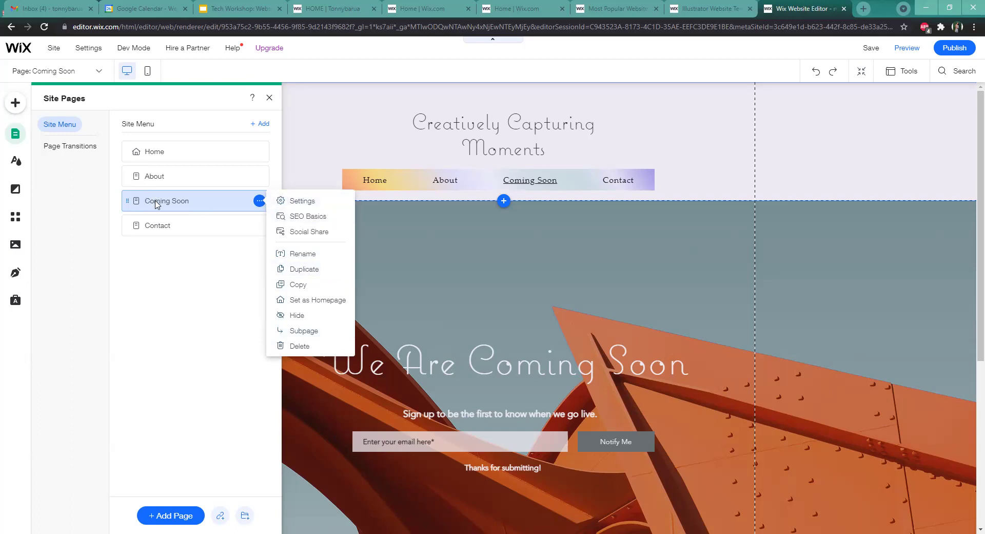
{"action": "left_click_drag", "start_coordinate": [188, 201], "coordinate": [172, 161]}
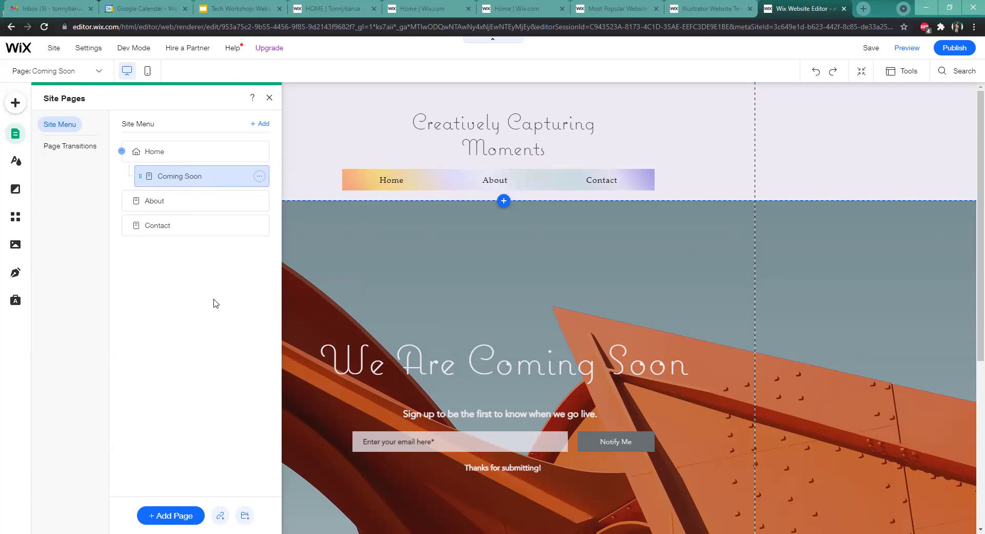
Save the site and open its preview
{"action": "left_click", "coordinate": [871, 47]}
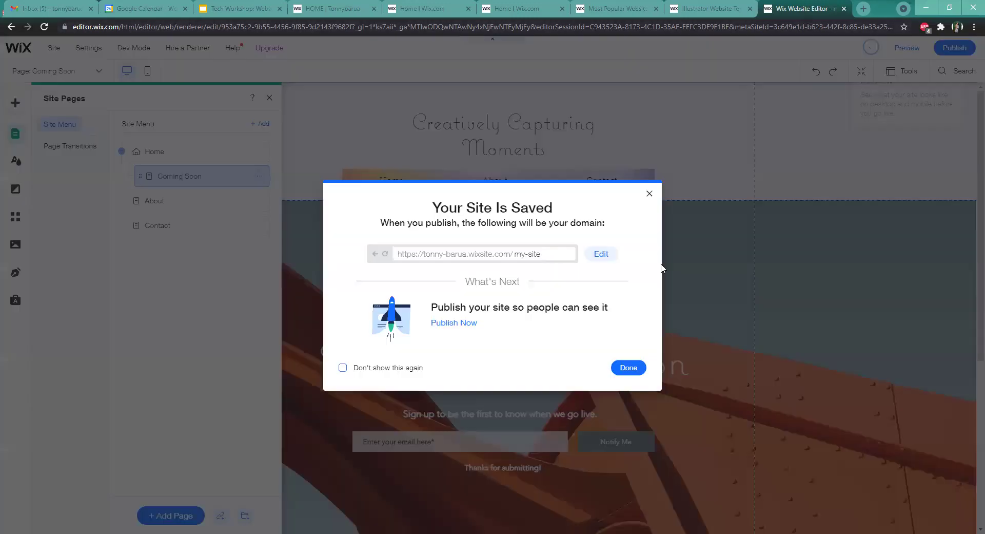
{"action": "left_click", "coordinate": [899, 55]}
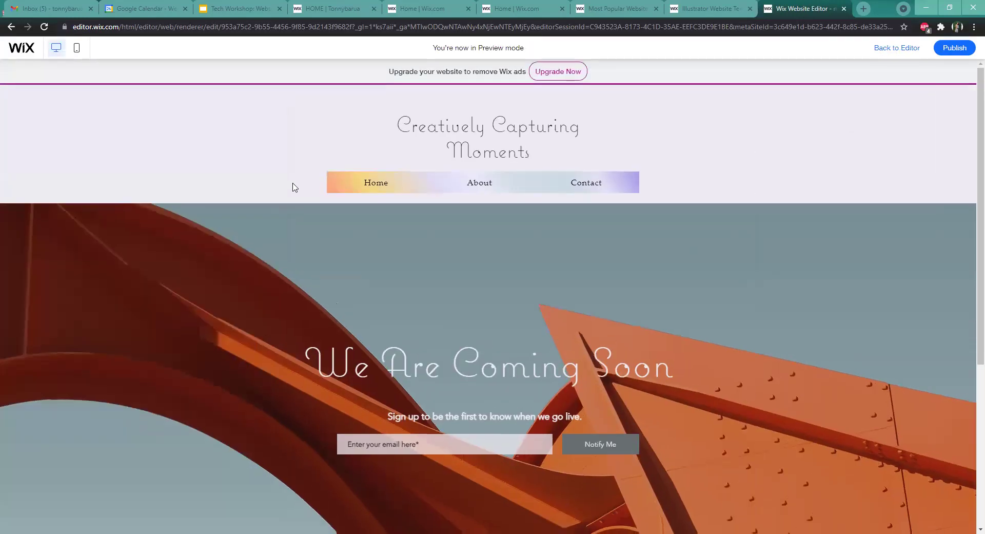
Check the preview's menu by visiting Home and its Coming Soon subpage, look through that page, and return to the editor
{"action": "mouse_move", "coordinate": [350, 177]}
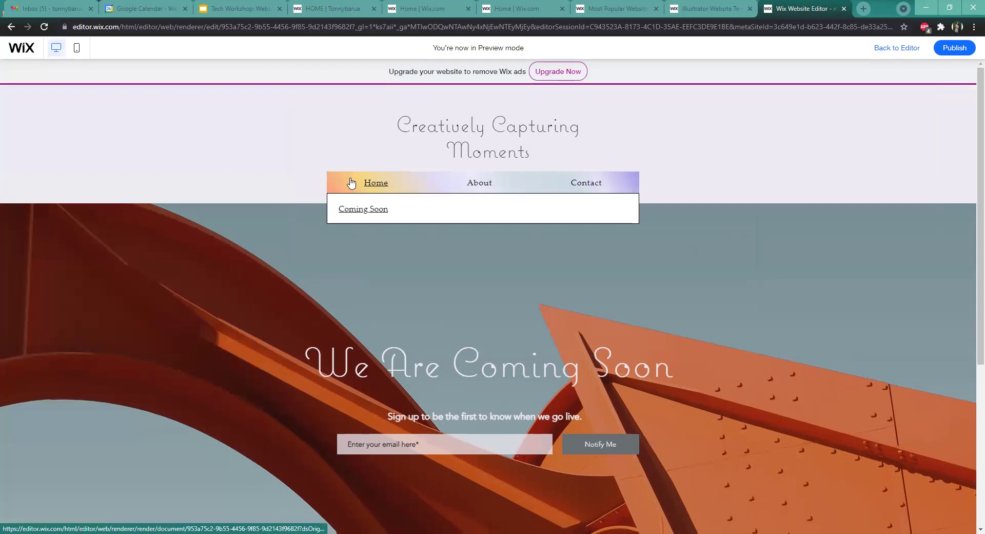
{"action": "left_click", "coordinate": [383, 195]}
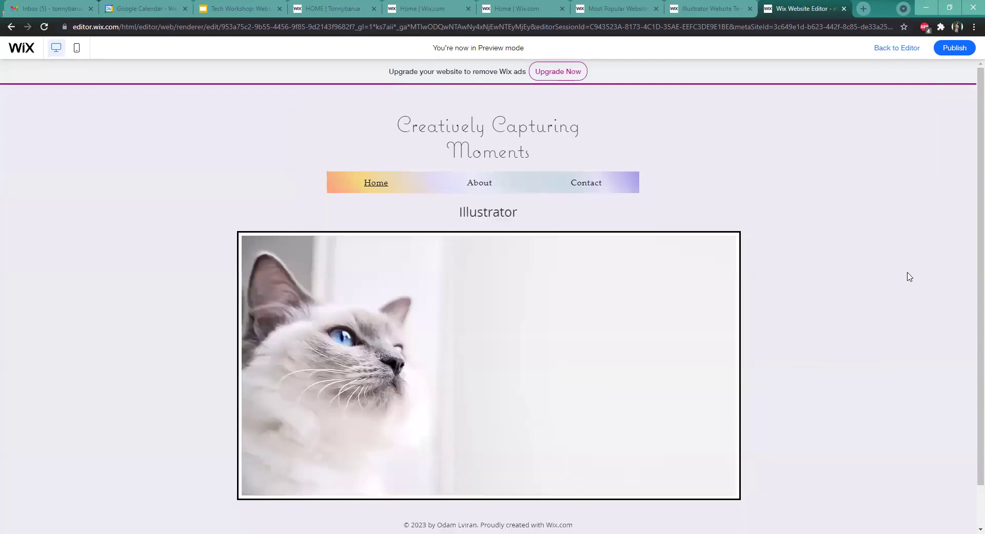
{"action": "scroll", "coordinate": [407, 149], "scroll_direction": "down", "scroll_amount": 1}
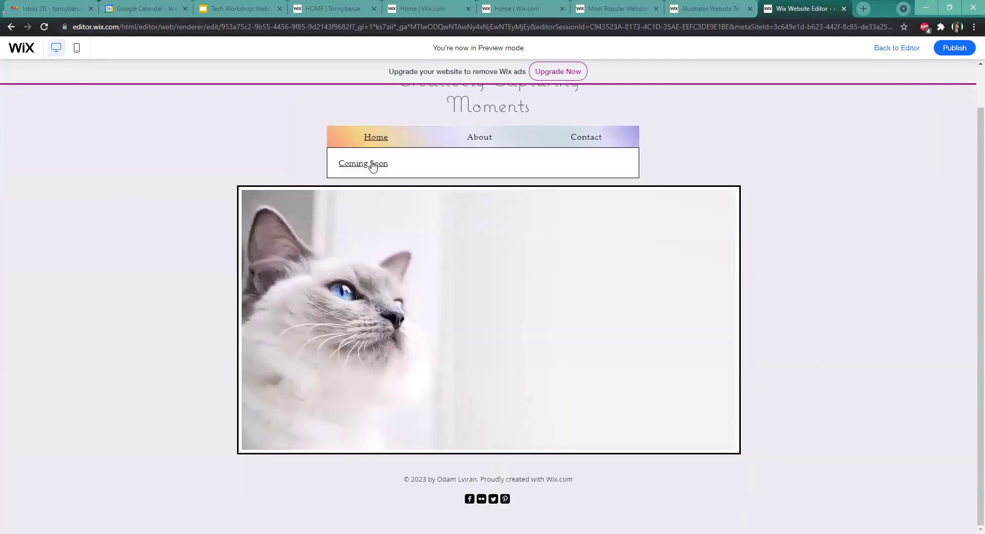
{"action": "left_click", "coordinate": [373, 164]}
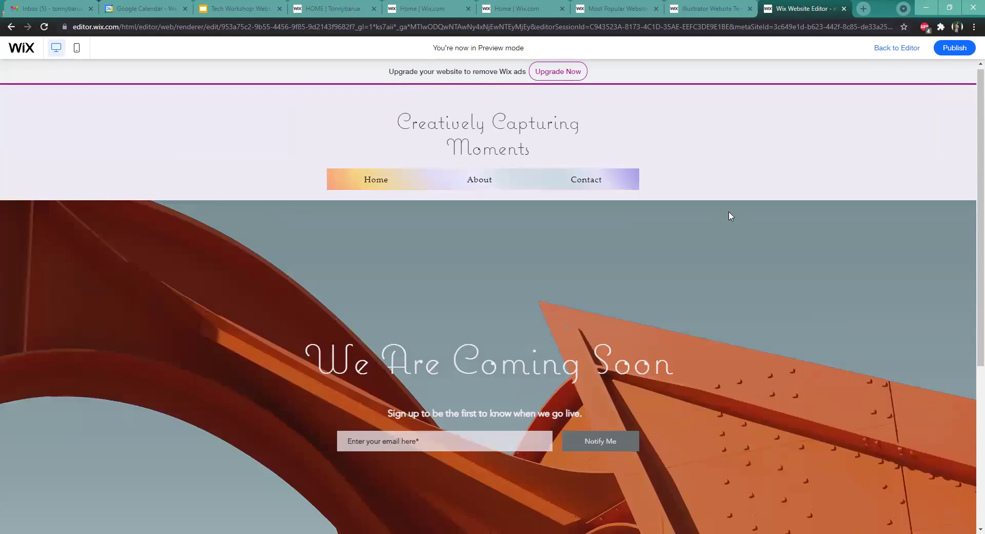
{"action": "scroll", "coordinate": [782, 238], "scroll_direction": "down", "scroll_amount": 5}
{"action": "scroll", "coordinate": [780, 236], "scroll_direction": "up", "scroll_amount": 4}
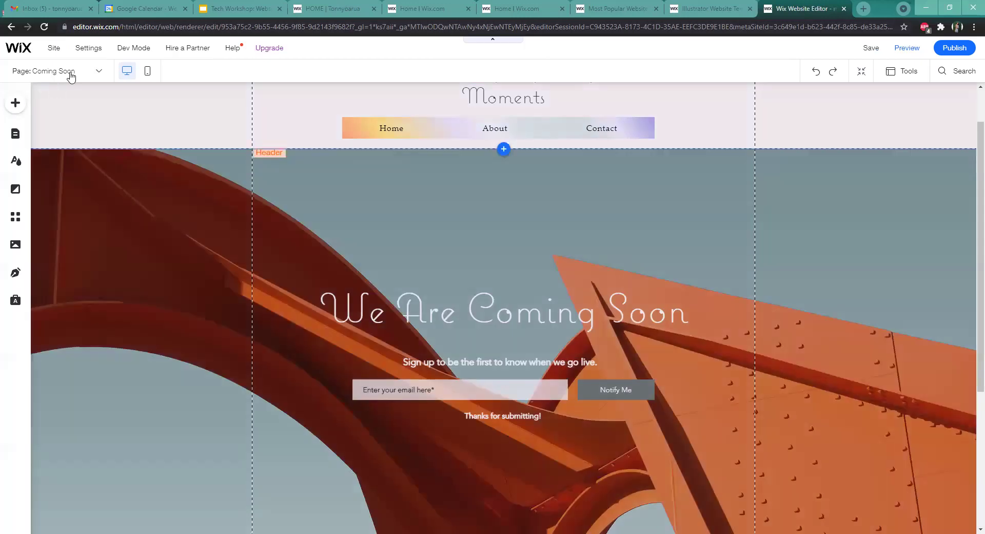
View the site's page transition options and return to the site menu's page list
{"action": "left_click", "coordinate": [77, 72]}
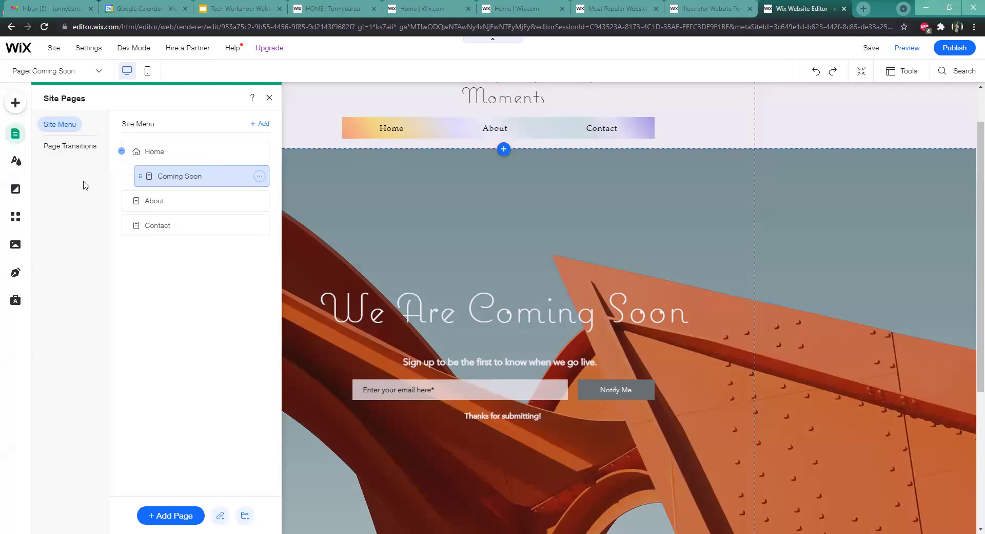
{"action": "left_click", "coordinate": [90, 149]}
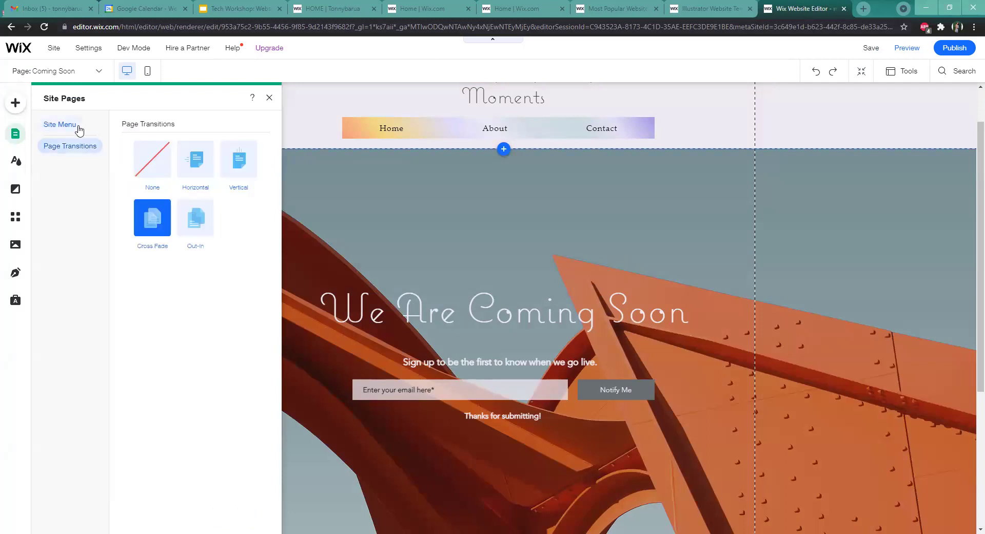
{"action": "left_click", "coordinate": [78, 128]}
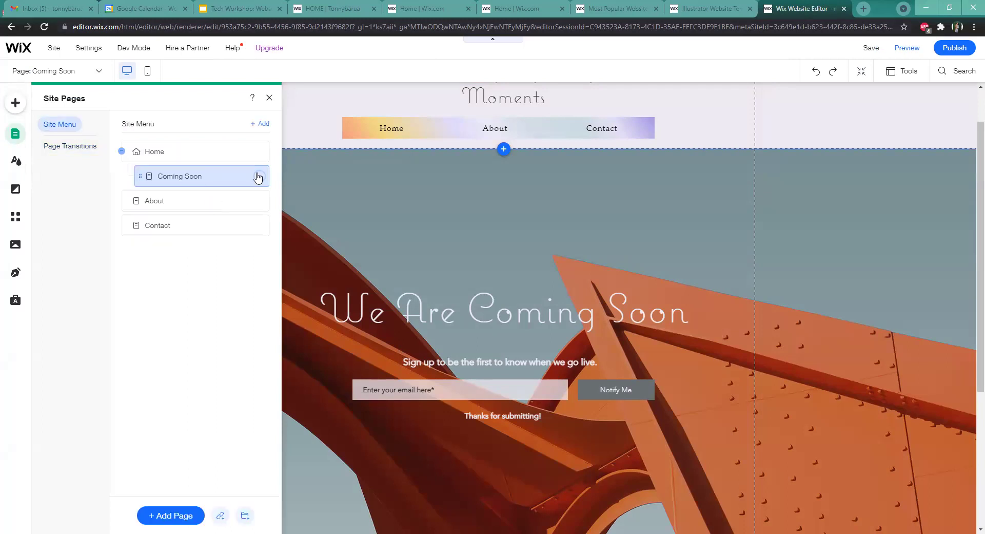
Review the Coming Soon page's layout, permissions and SEO settings, and close the page settings and site pages
{"action": "left_click", "coordinate": [259, 177]}
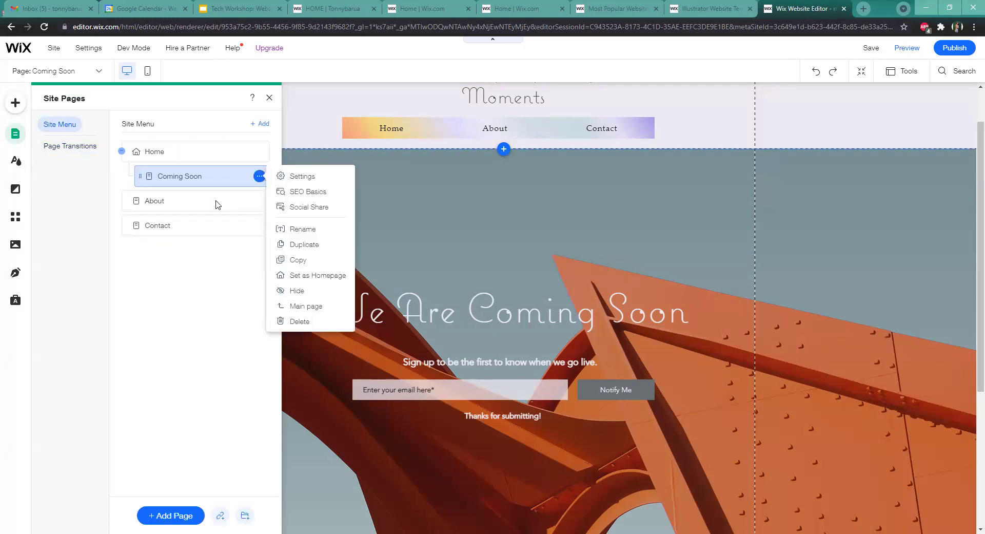
{"action": "left_click", "coordinate": [334, 177]}
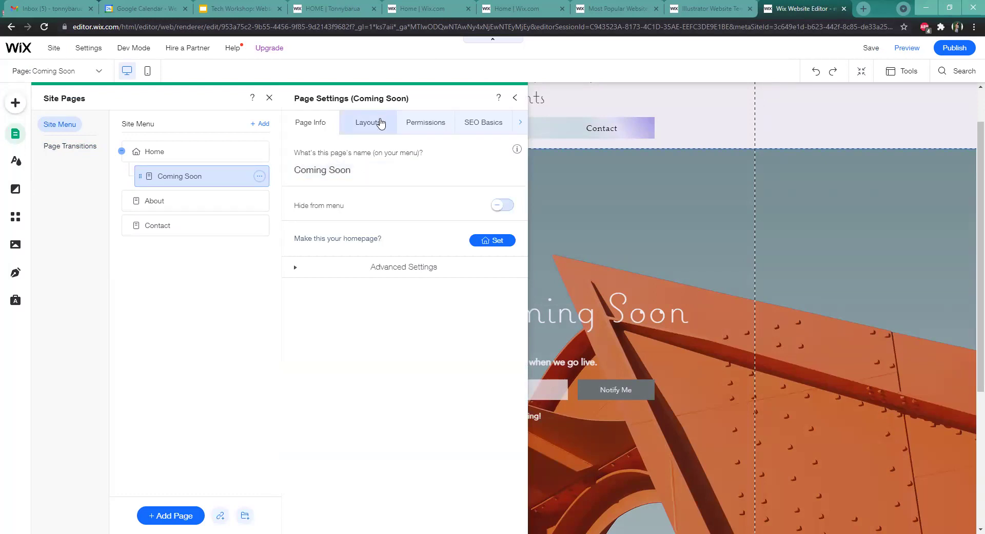
{"action": "left_click", "coordinate": [380, 123]}
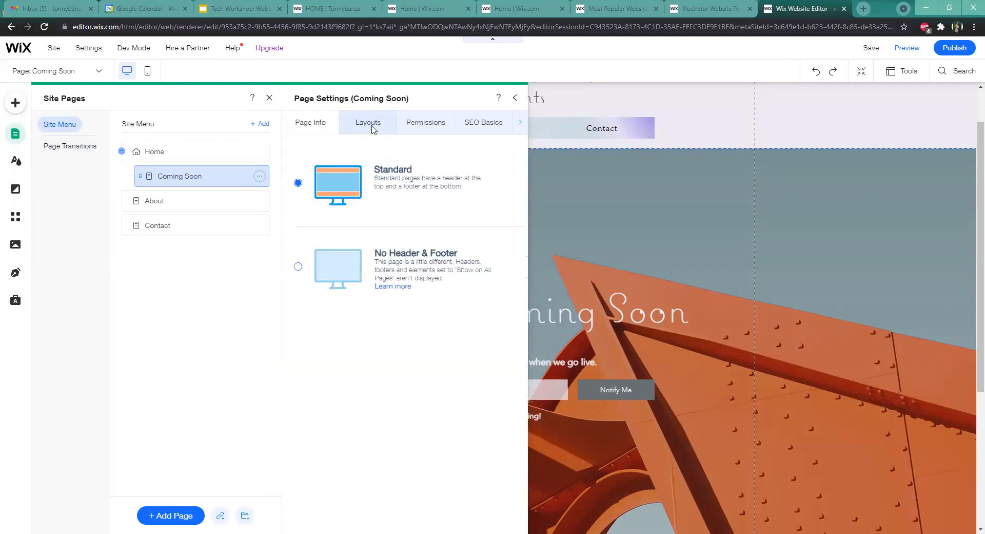
{"action": "left_click", "coordinate": [413, 131]}
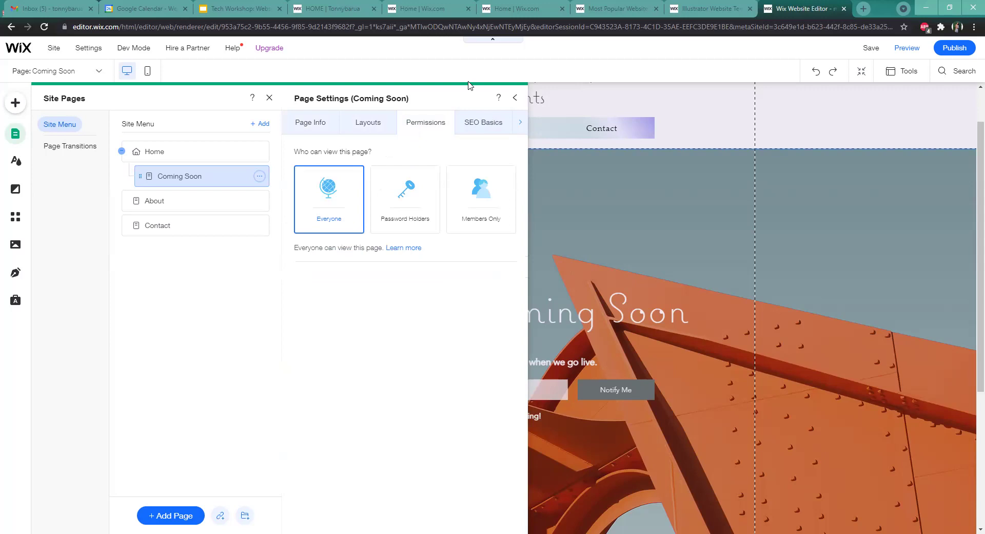
{"action": "left_click", "coordinate": [497, 123]}
{"action": "left_click", "coordinate": [452, 128]}
{"action": "left_click", "coordinate": [490, 126]}
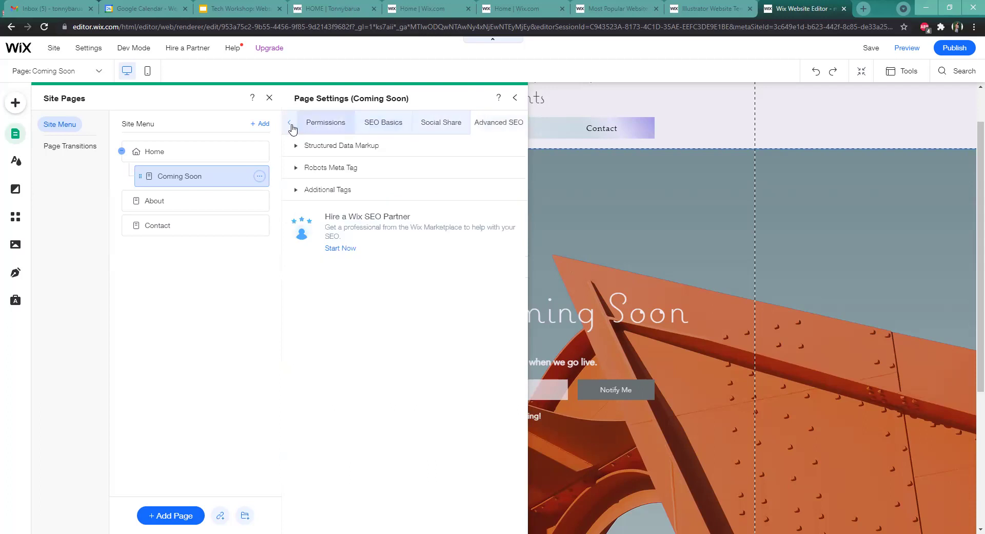
{"action": "left_click", "coordinate": [512, 101]}
{"action": "left_click", "coordinate": [512, 101]}
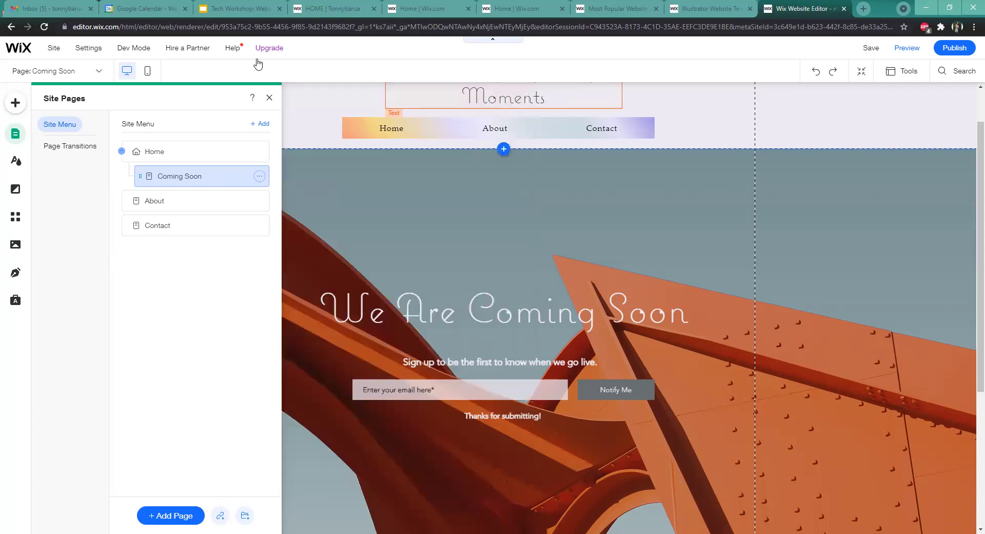
{"action": "left_click", "coordinate": [267, 99]}
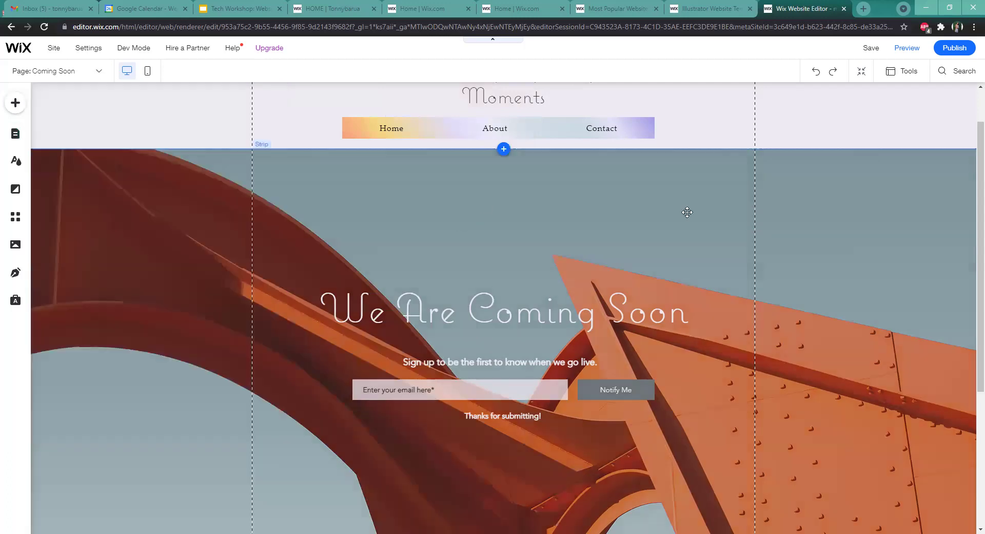
Select the Coming Soon strip, view the elements available to add, and switch the editor to the Home page
{"action": "left_click", "coordinate": [687, 212]}
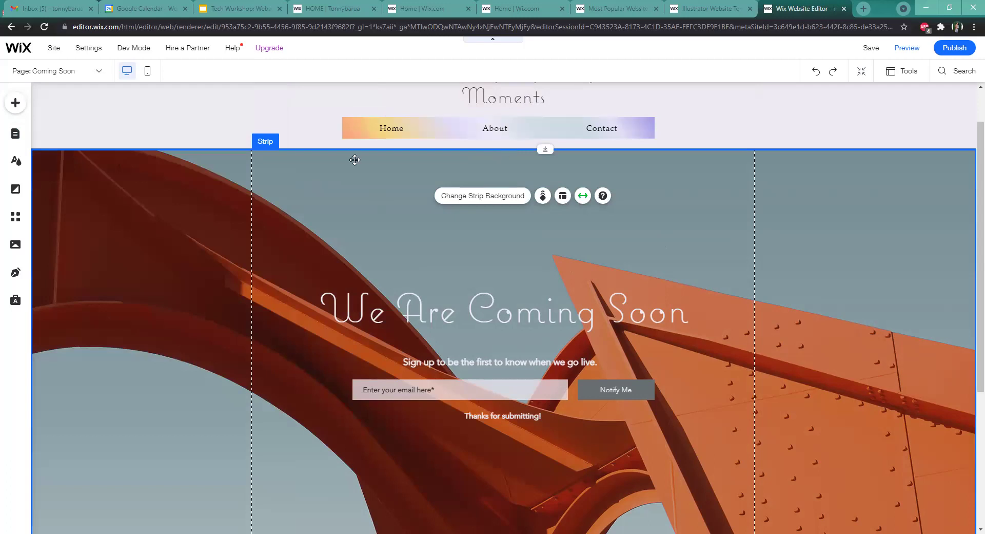
{"action": "left_click", "coordinate": [21, 109]}
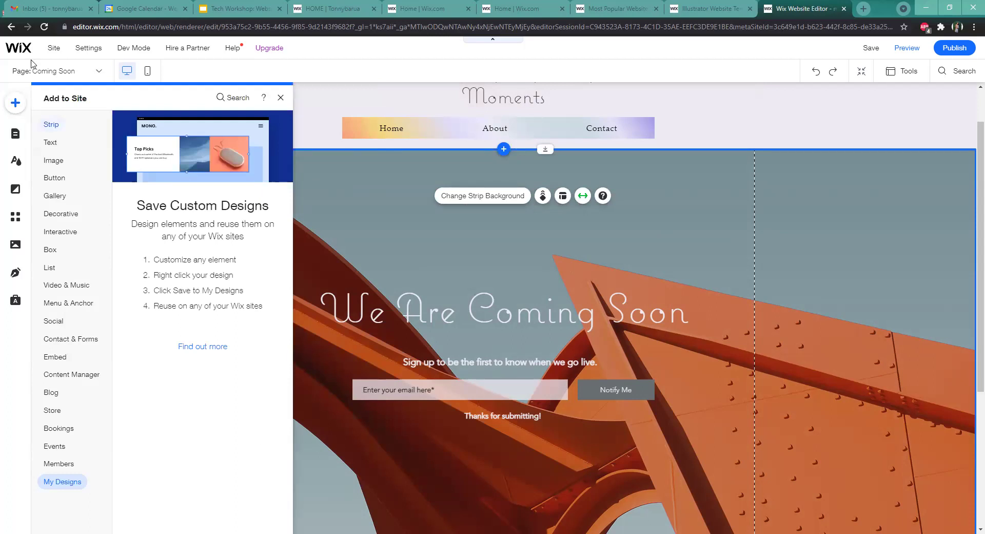
{"action": "left_click", "coordinate": [345, 97]}
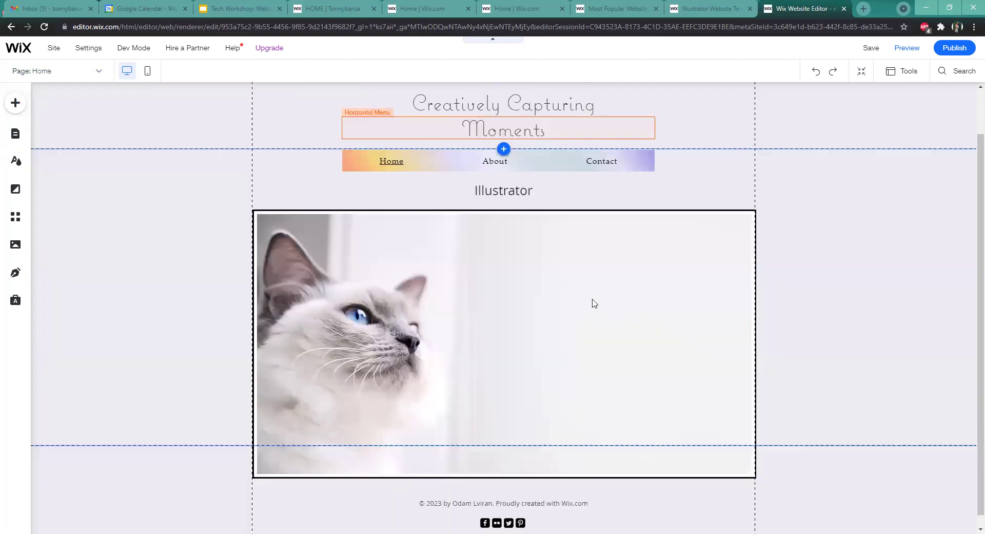
{"action": "scroll", "coordinate": [594, 303], "scroll_direction": "up", "scroll_amount": 1}
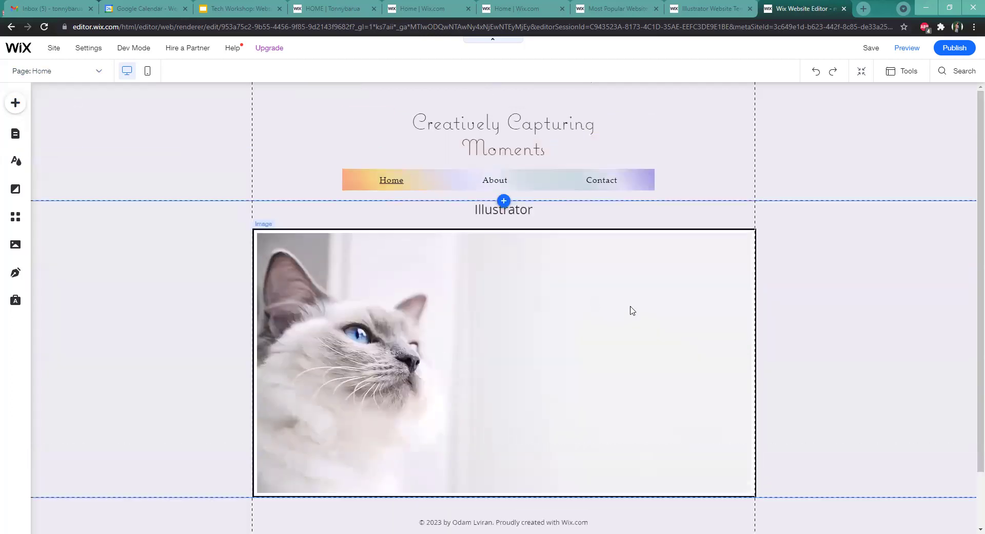
Try deleting the cat image from the Home page and undo the deletion
{"action": "left_click", "coordinate": [631, 307]}
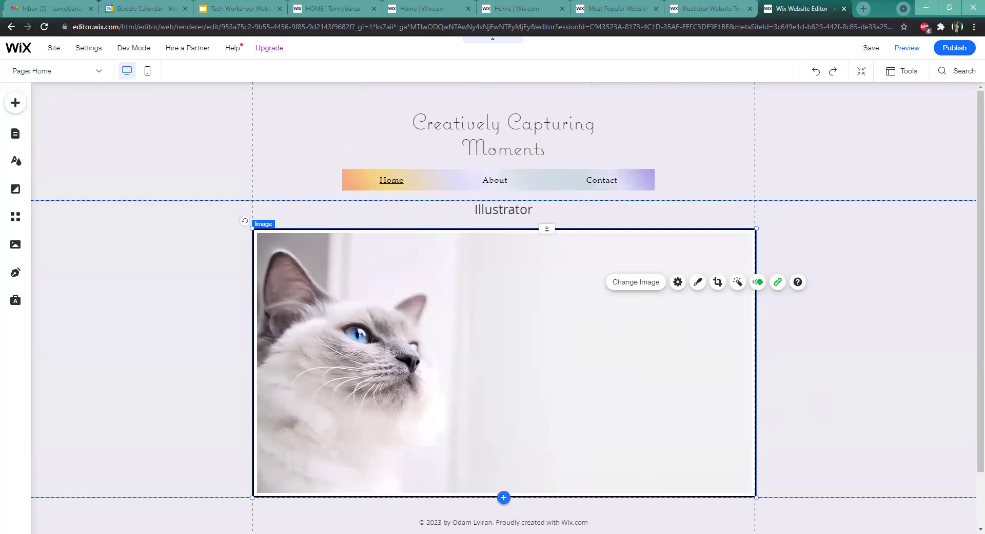
{"action": "left_click", "coordinate": [883, 403]}
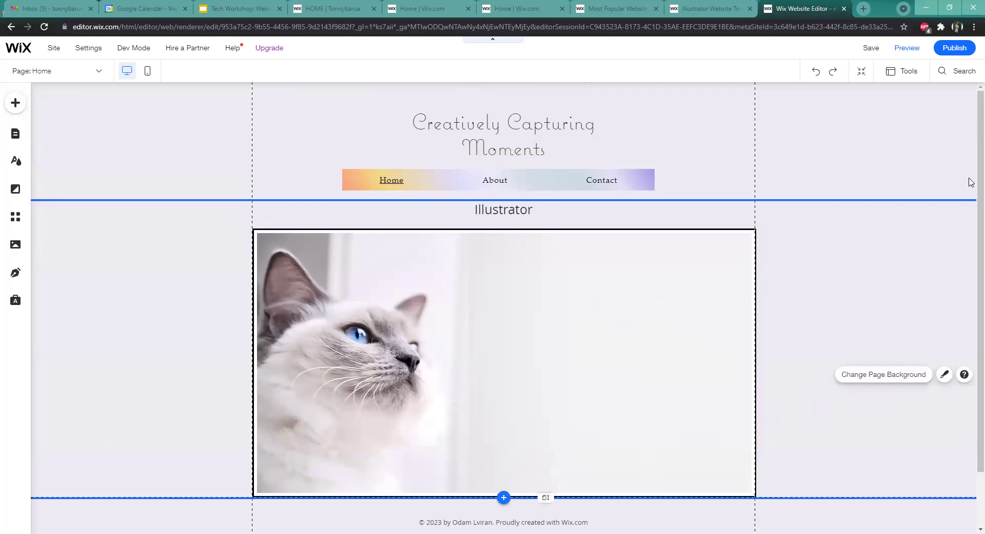
{"action": "left_click", "coordinate": [681, 388]}
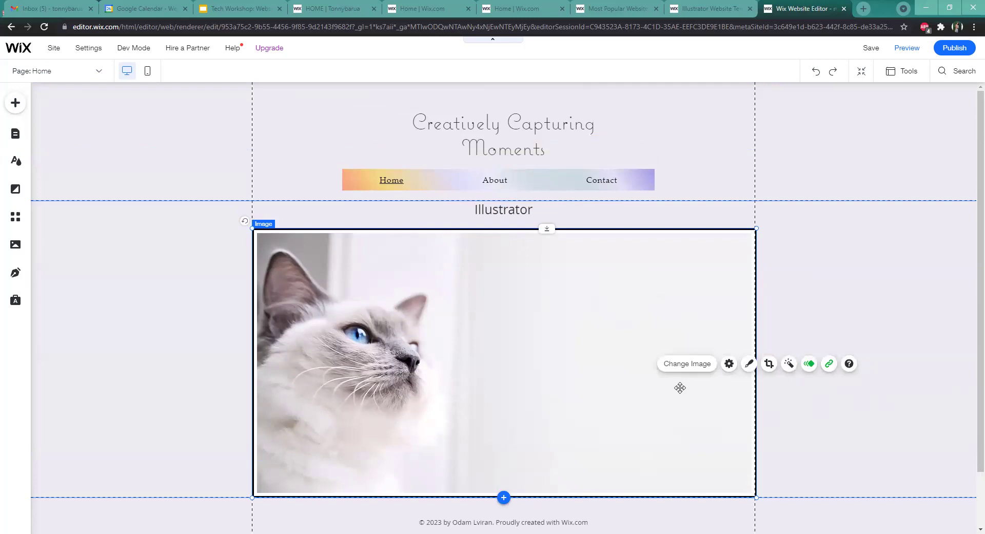
{"action": "key", "text": "Delete"}
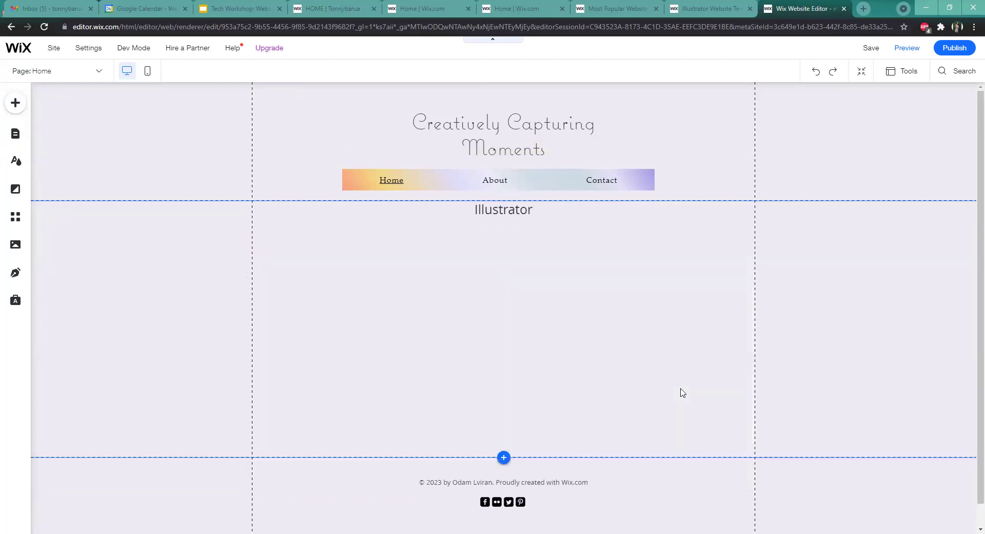
{"action": "left_click", "coordinate": [816, 71]}
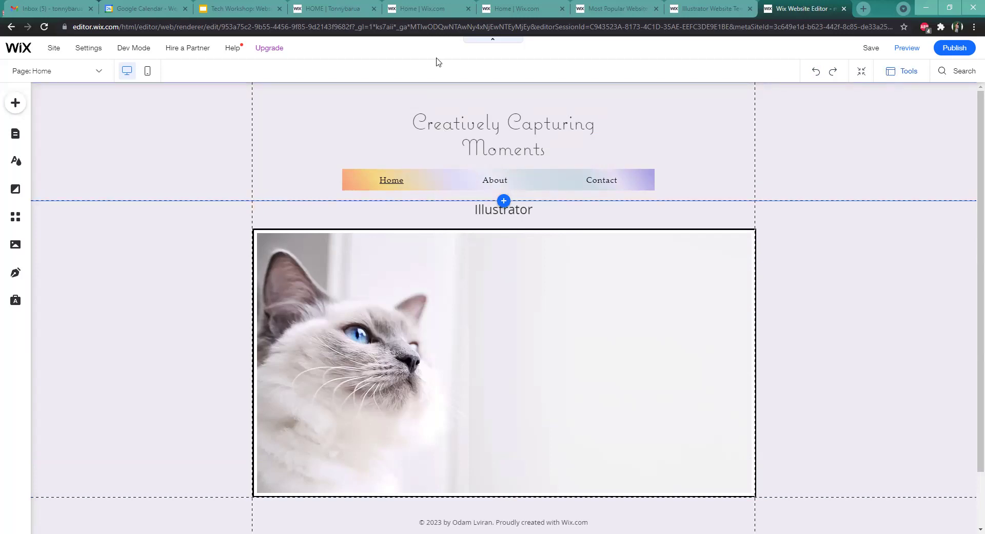
Turn on the editor's rulers and toolbar, and view the list of layers before hiding it again
{"action": "left_click", "coordinate": [909, 72]}
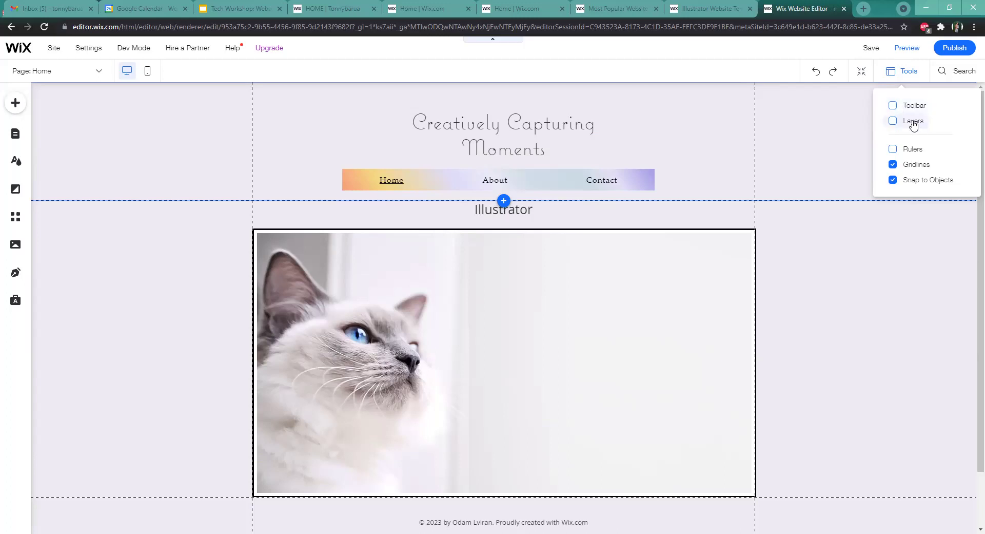
{"action": "left_click", "coordinate": [905, 153]}
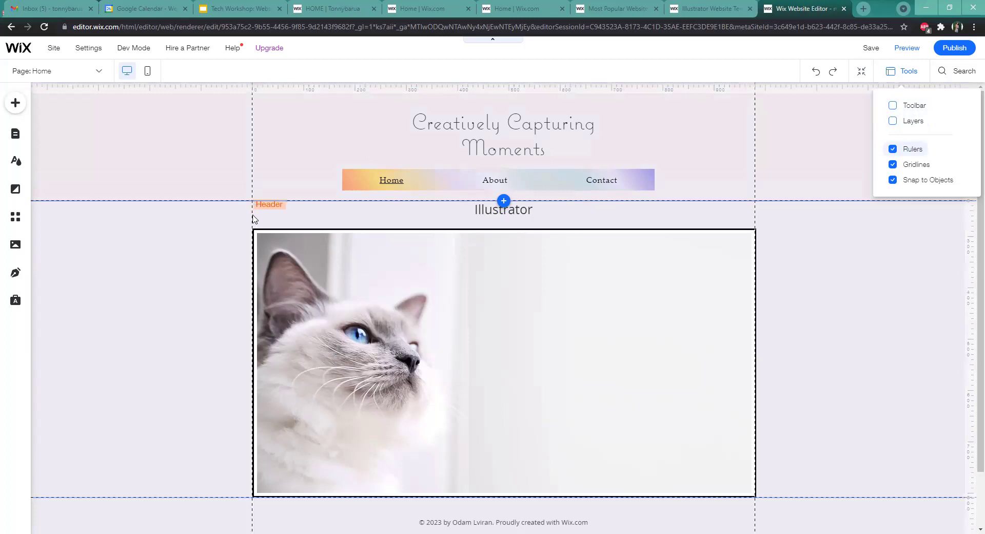
{"action": "left_click", "coordinate": [893, 122]}
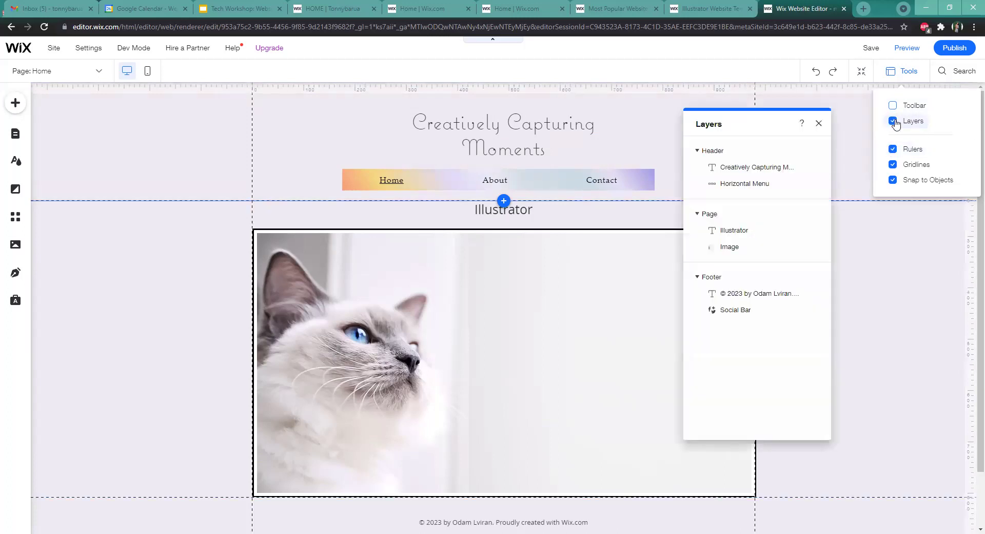
{"action": "left_click", "coordinate": [894, 121]}
{"action": "left_click", "coordinate": [893, 106]}
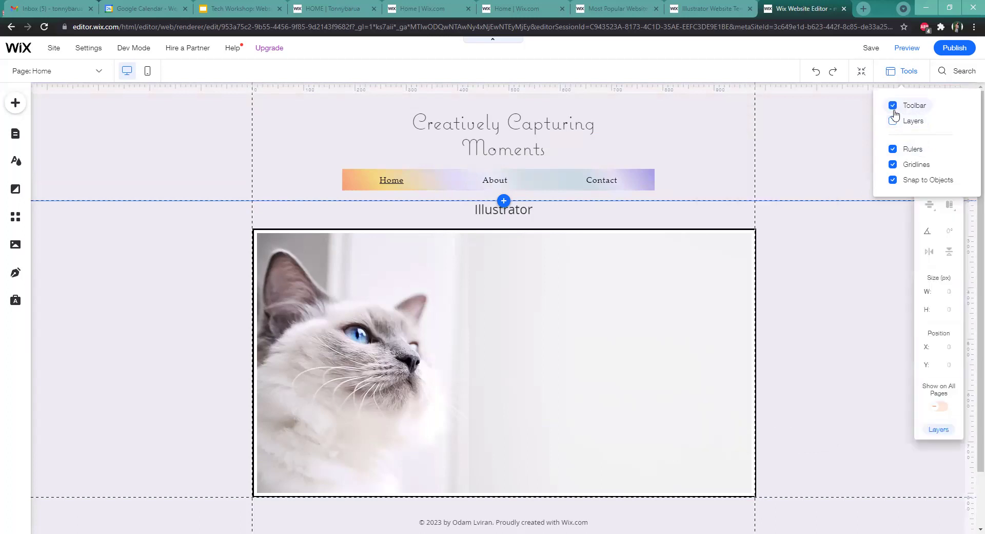
{"action": "left_click", "coordinate": [894, 121]}
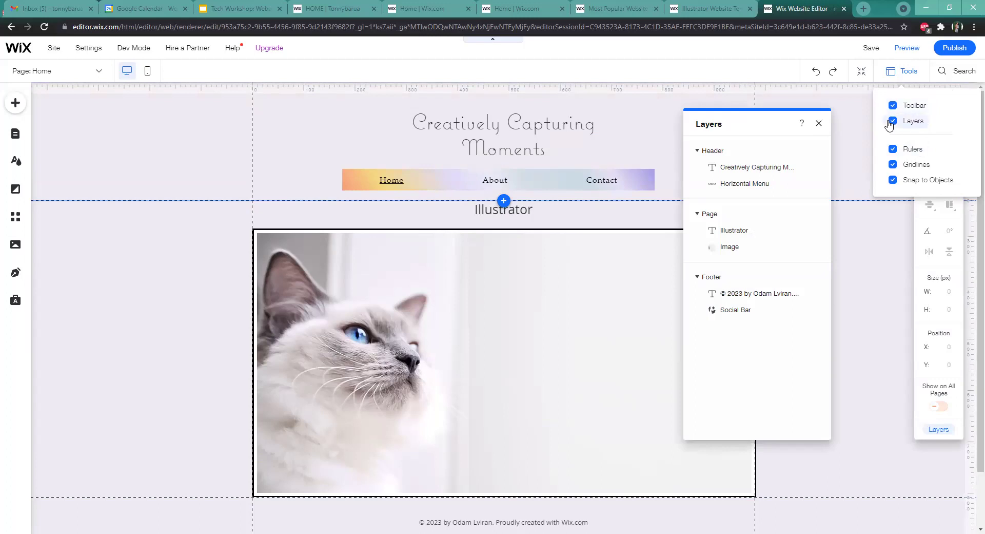
{"action": "left_click", "coordinate": [893, 121]}
{"action": "left_click", "coordinate": [900, 70]}
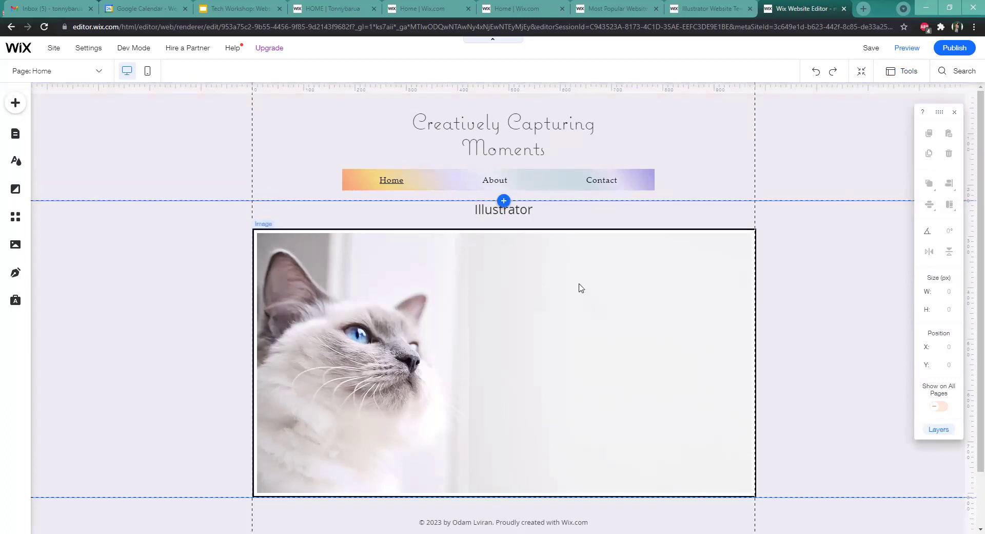
Preview the Home page and return to the editor to view the page down to its footer
{"action": "left_click", "coordinate": [914, 72]}
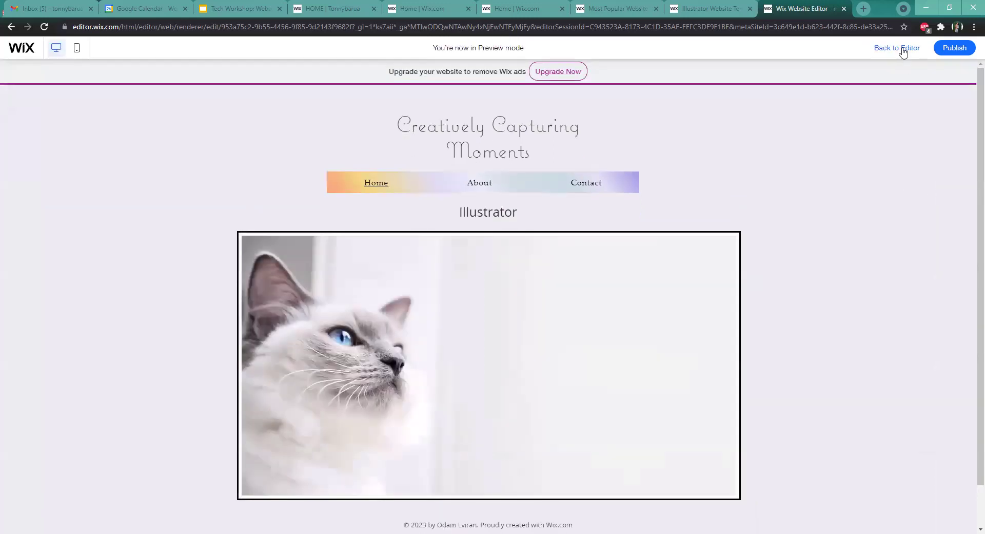
{"action": "left_click", "coordinate": [903, 49]}
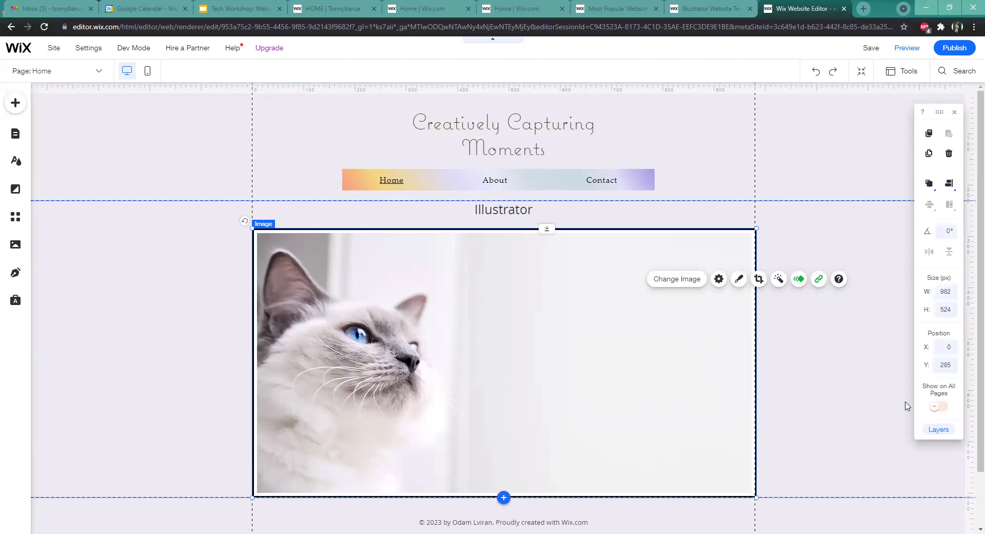
{"action": "scroll", "coordinate": [905, 405], "scroll_direction": "down", "scroll_amount": 1}
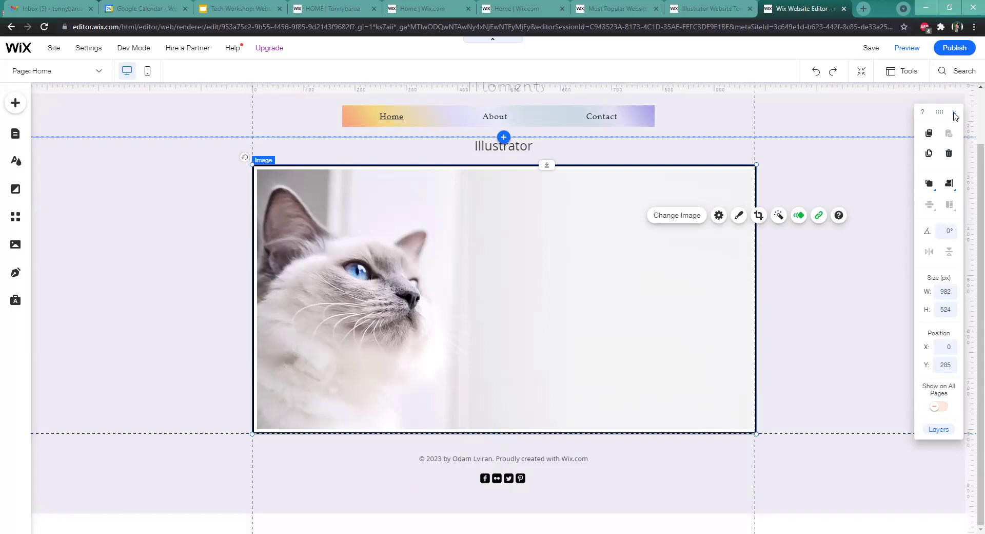
Hide the floating editing toolbar, check the editor's tool visibility options, and return to the top of the Home page
{"action": "left_click", "coordinate": [955, 113]}
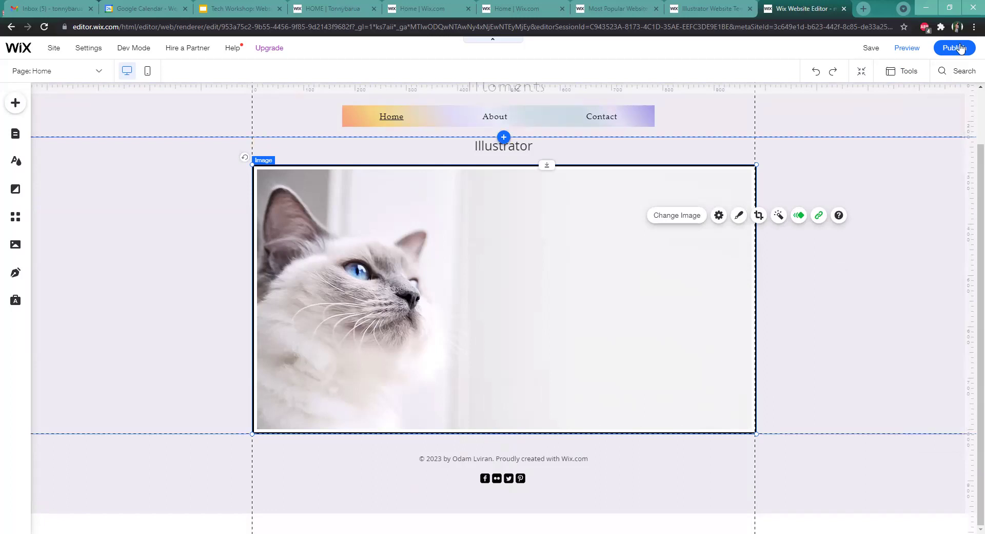
{"action": "left_click", "coordinate": [904, 71]}
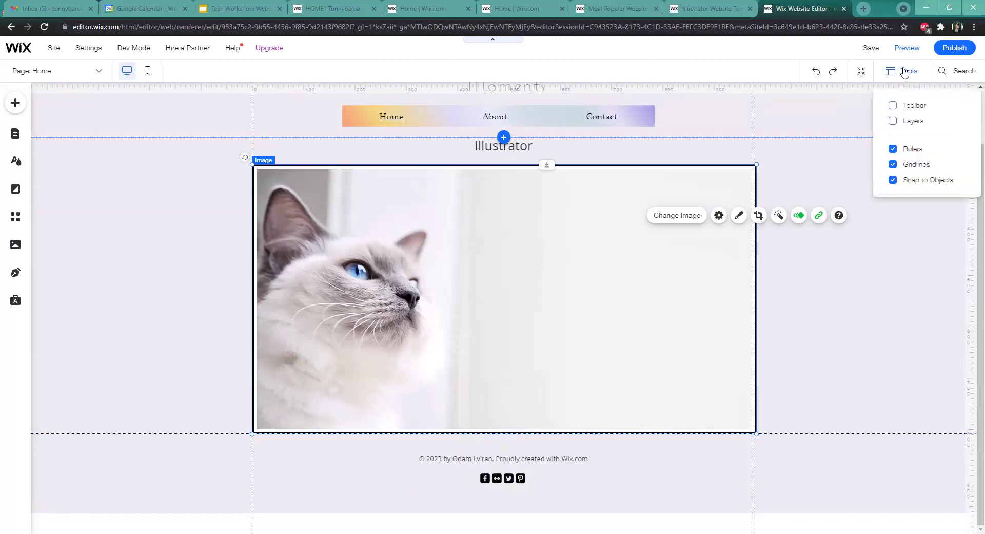
{"action": "scroll", "coordinate": [971, 192], "scroll_direction": "up", "scroll_amount": 1}
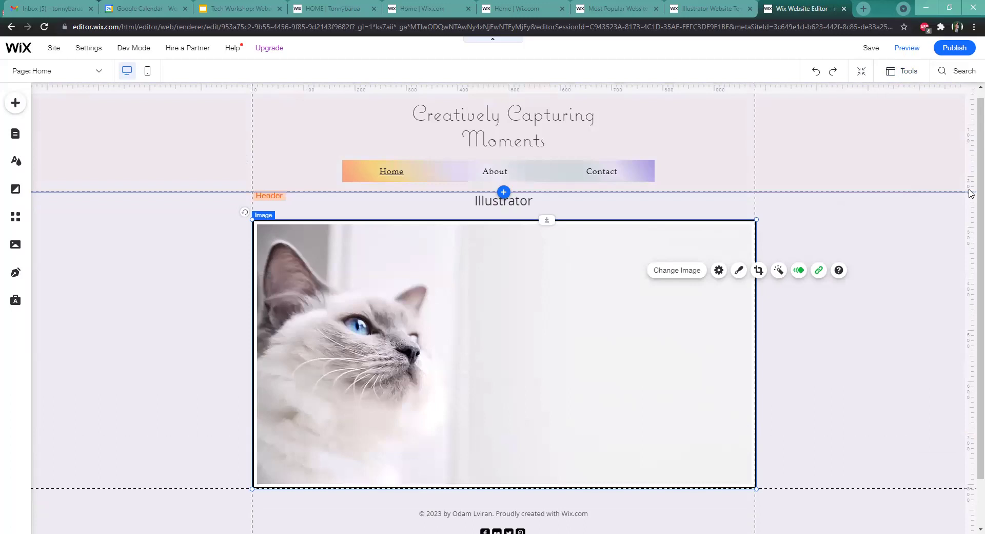
{"action": "scroll", "coordinate": [970, 221], "scroll_direction": "down", "scroll_amount": 1}
{"action": "scroll", "coordinate": [888, 247], "scroll_direction": "up", "scroll_amount": 1}
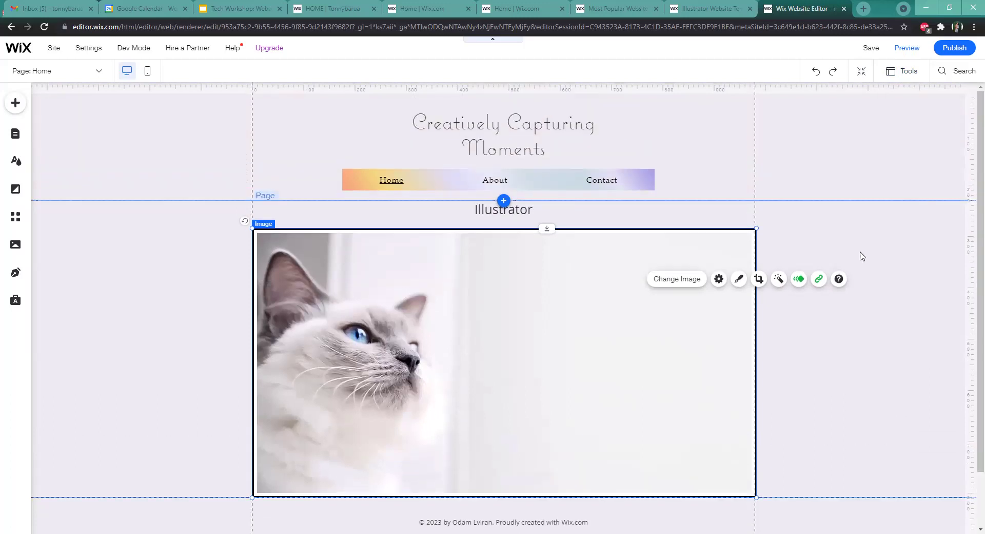
Apply the No Color preset to the Home page's design and leave the page design settings
{"action": "left_click", "coordinate": [858, 248]}
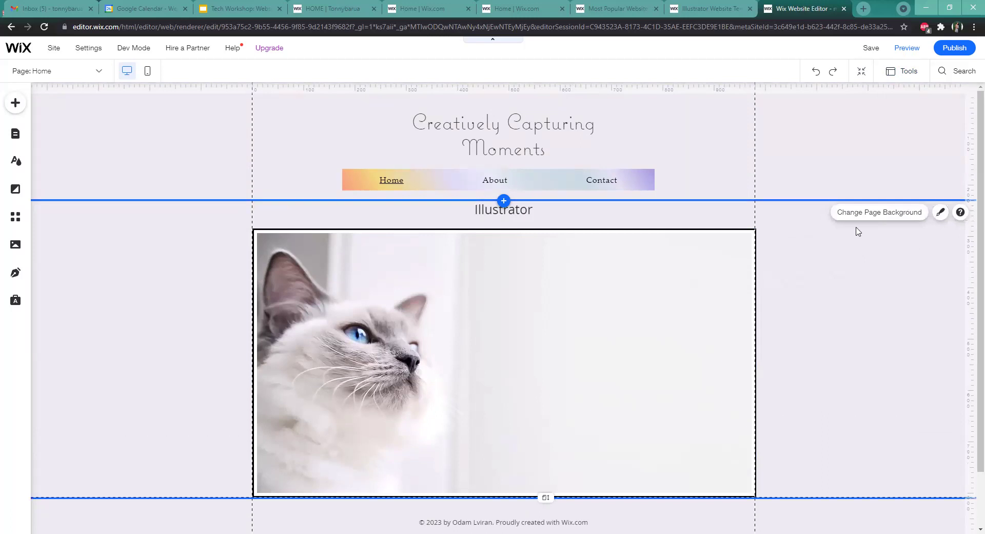
{"action": "left_click", "coordinate": [942, 215]}
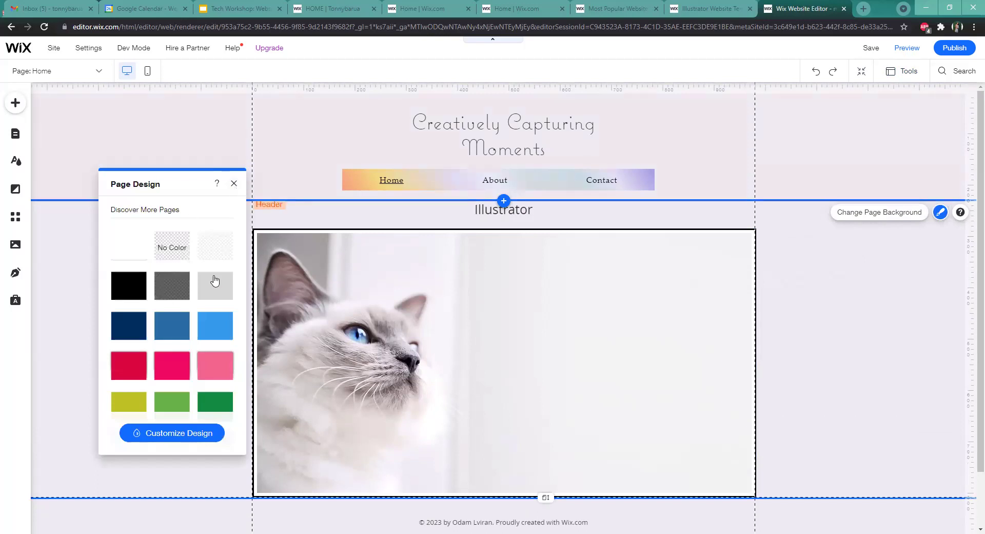
{"action": "left_click", "coordinate": [186, 256]}
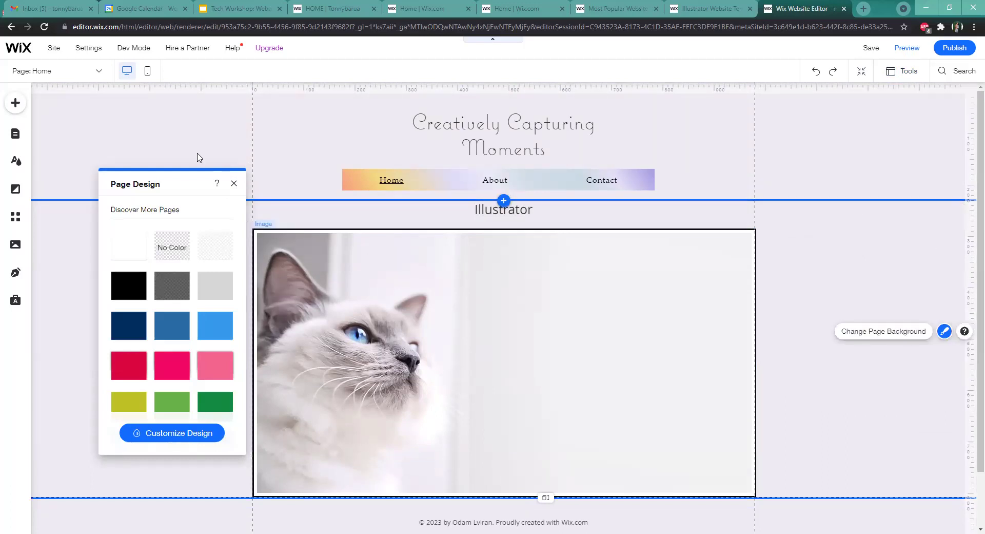
{"action": "left_click", "coordinate": [848, 250]}
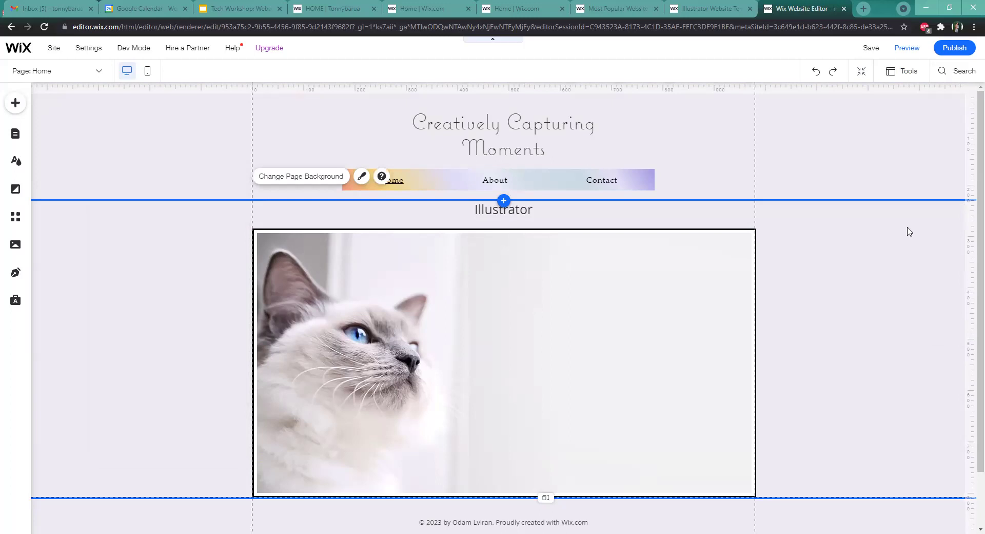
Try the white, blue, pink, teal and shadowed tan design presets on the Home page
{"action": "left_click", "coordinate": [940, 229]}
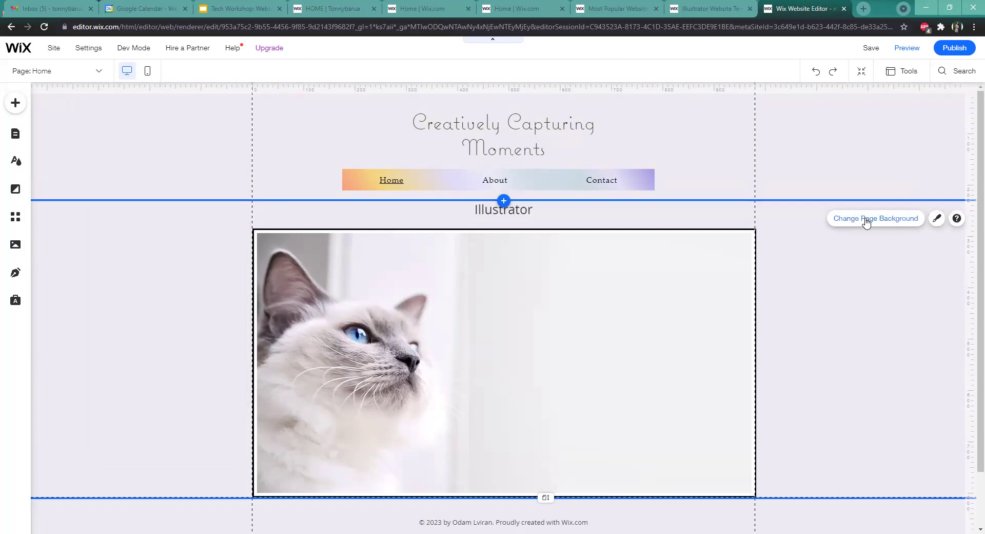
{"action": "left_click", "coordinate": [936, 221]}
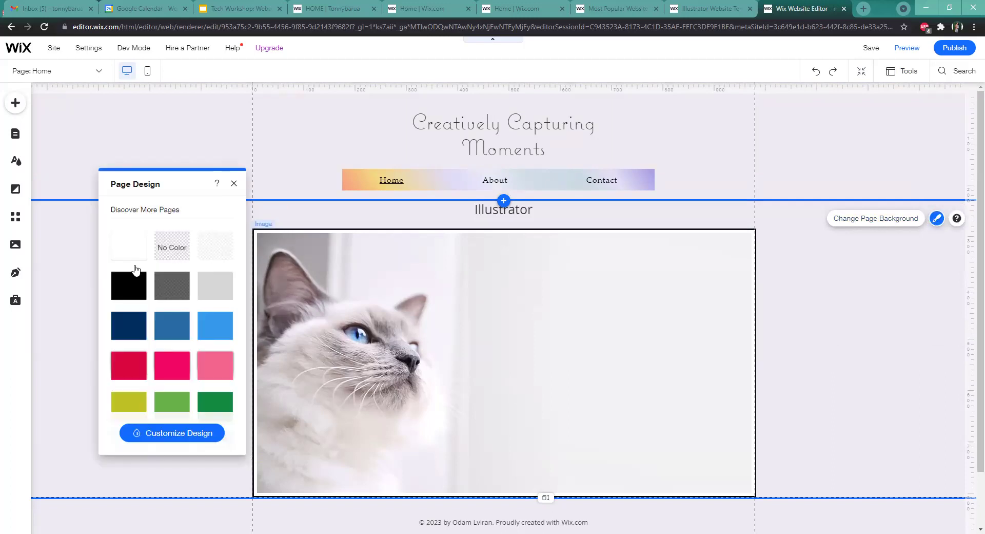
{"action": "left_click", "coordinate": [142, 248]}
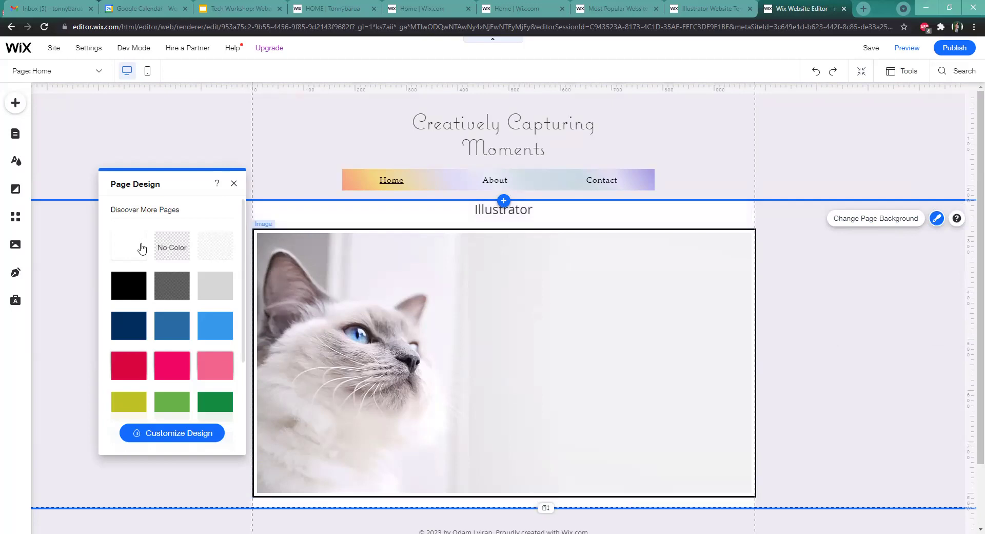
{"action": "left_click", "coordinate": [172, 334]}
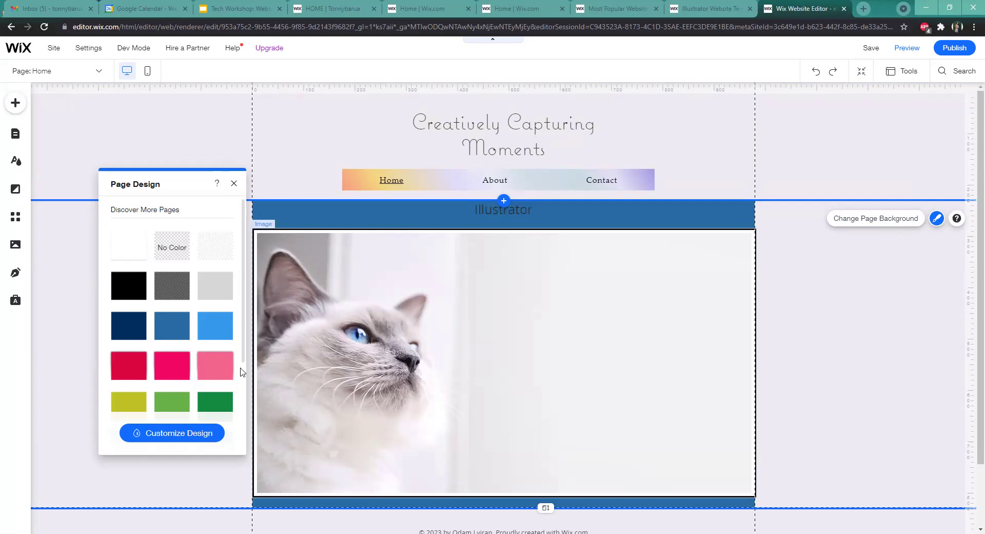
{"action": "left_click", "coordinate": [177, 375]}
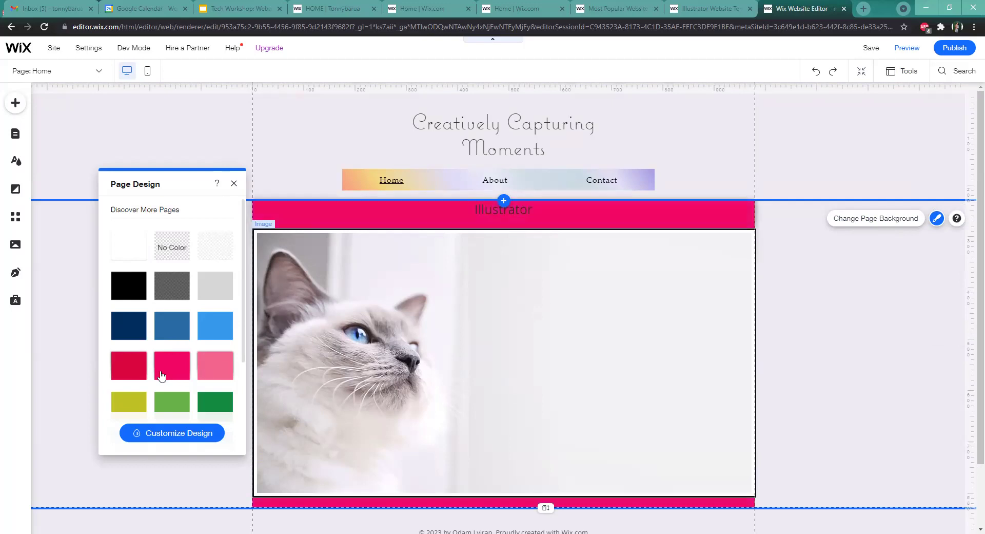
{"action": "scroll", "coordinate": [136, 326], "scroll_direction": "down", "scroll_amount": 2}
{"action": "left_click", "coordinate": [134, 338]}
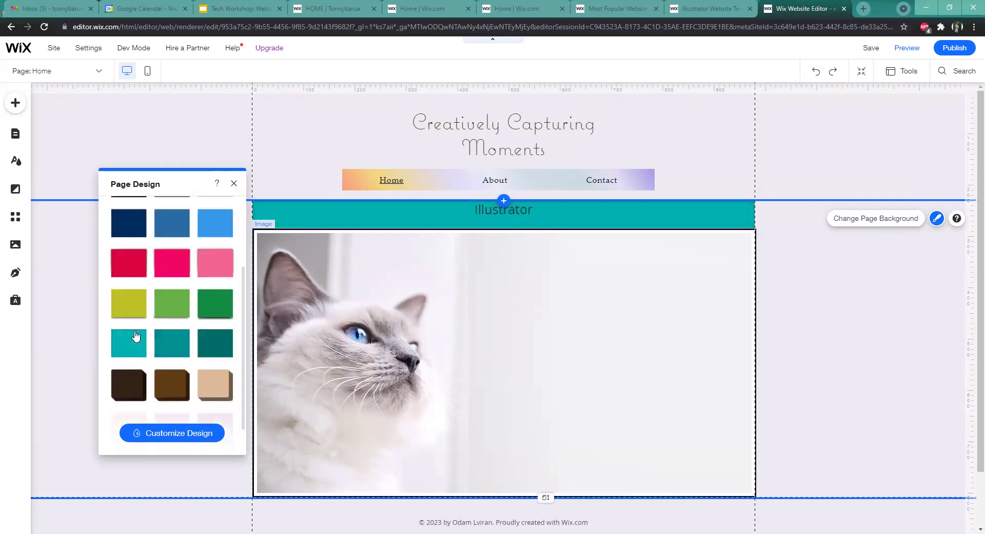
{"action": "left_click", "coordinate": [215, 380]}
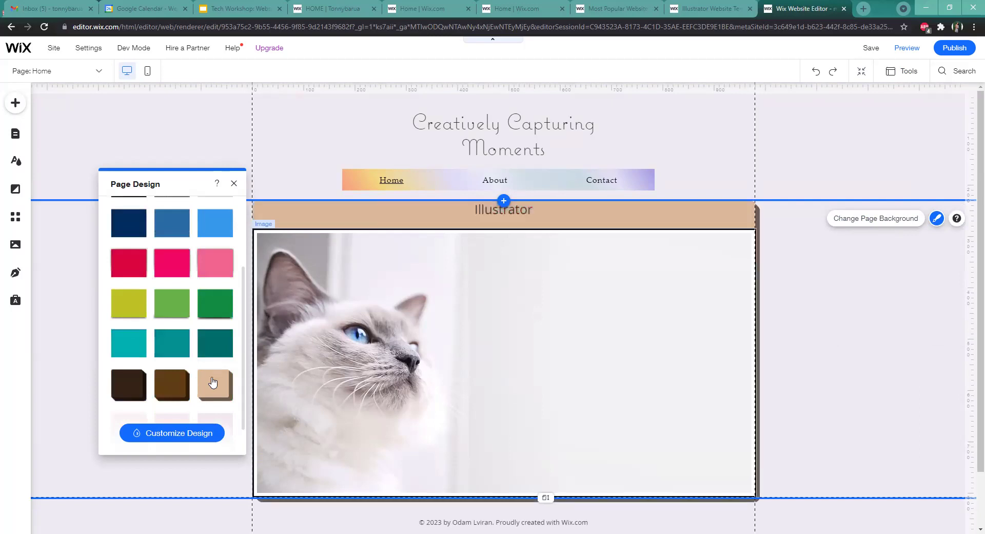
{"action": "scroll", "coordinate": [211, 365], "scroll_direction": "down", "scroll_amount": 1}
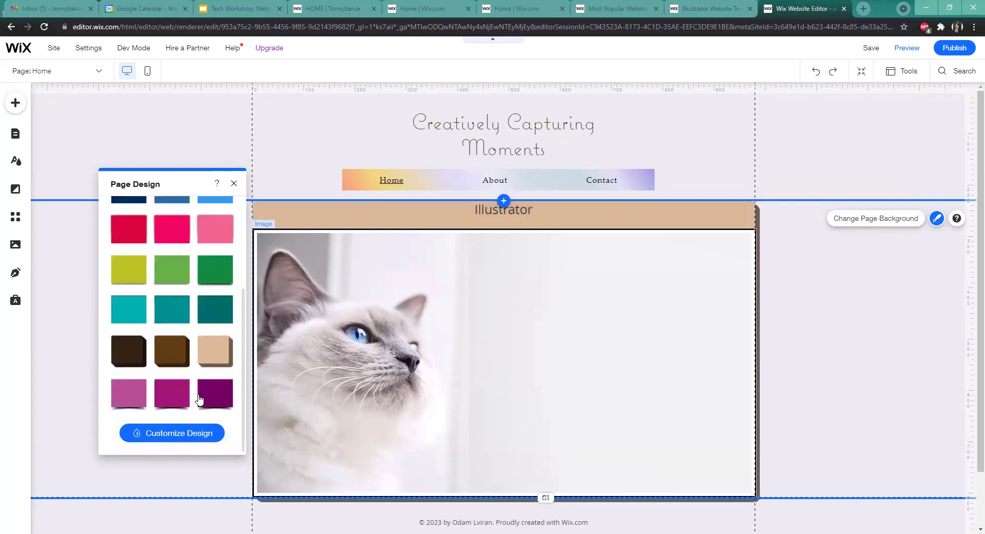
Customize the Home page's design, comparing the available skins and applying the bordered one with an offset shadow
{"action": "left_click", "coordinate": [192, 434]}
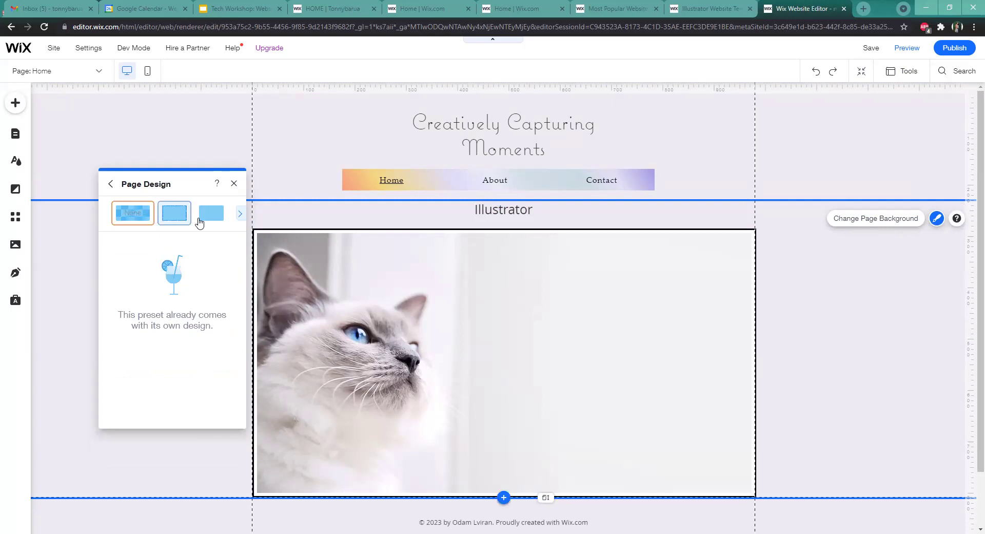
{"action": "left_click", "coordinate": [237, 215]}
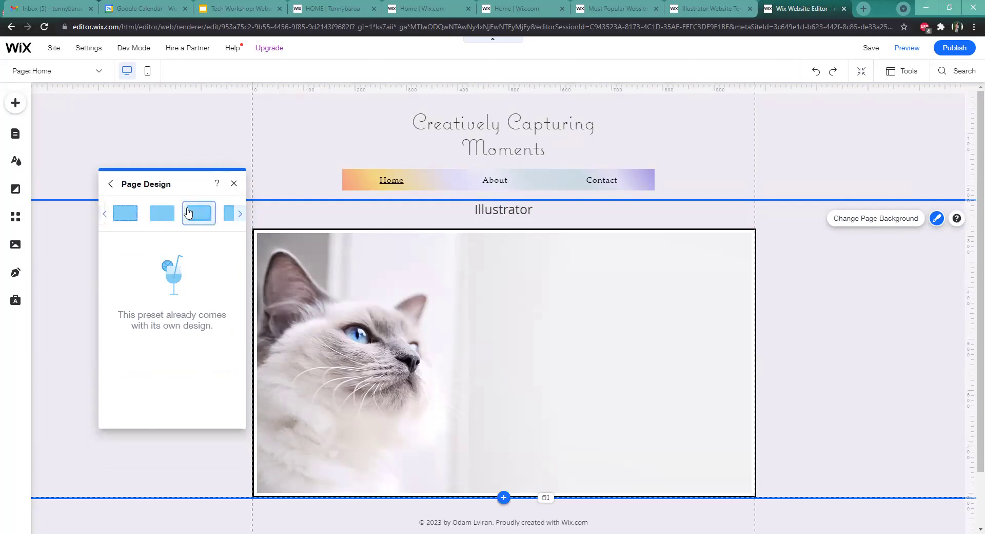
{"action": "left_click", "coordinate": [188, 212]}
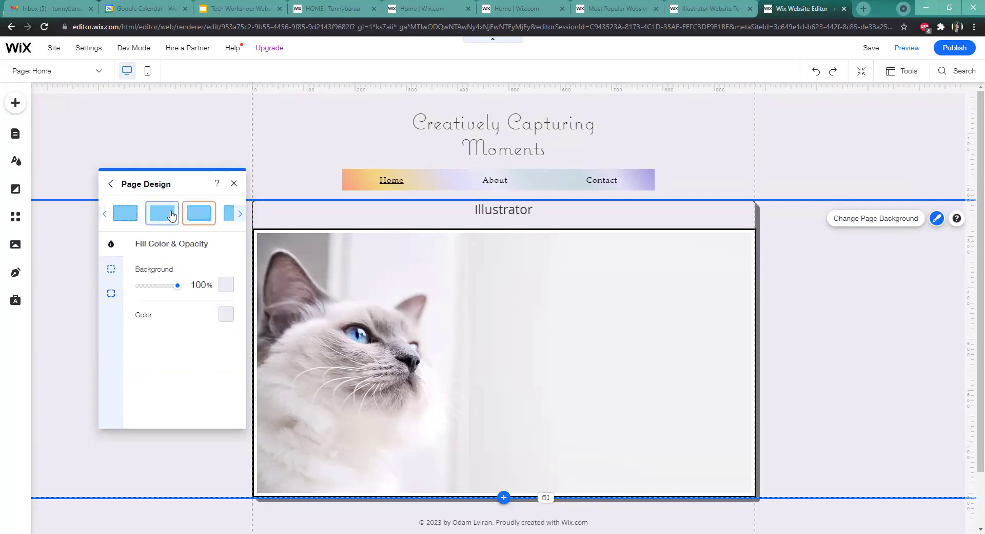
{"action": "left_click", "coordinate": [171, 214]}
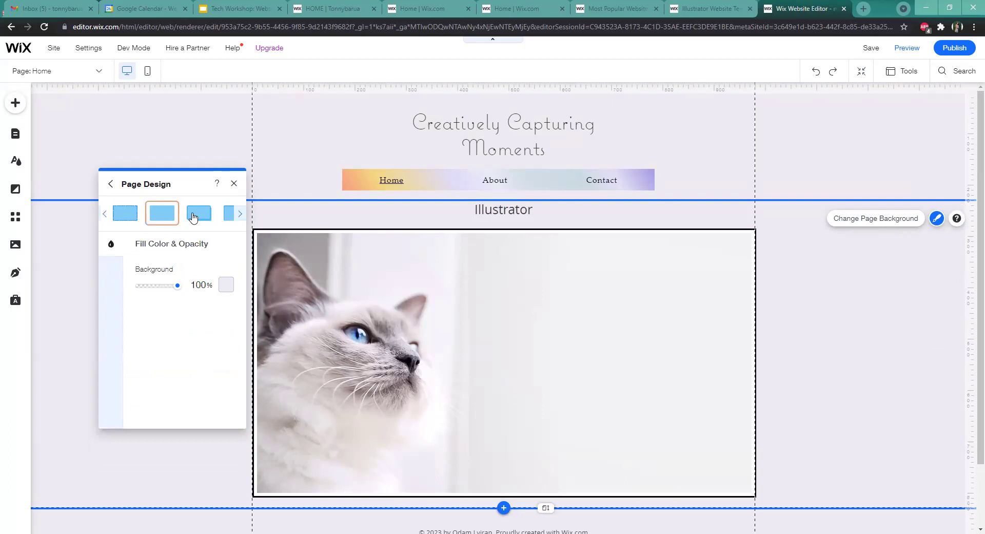
{"action": "left_click", "coordinate": [229, 217]}
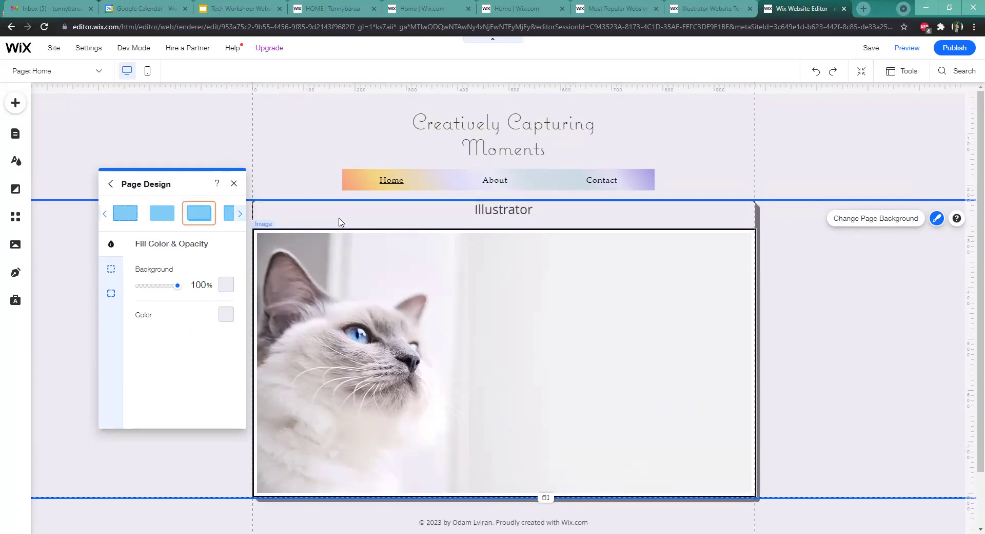
{"action": "left_click", "coordinate": [239, 214]}
{"action": "left_click", "coordinate": [224, 213]}
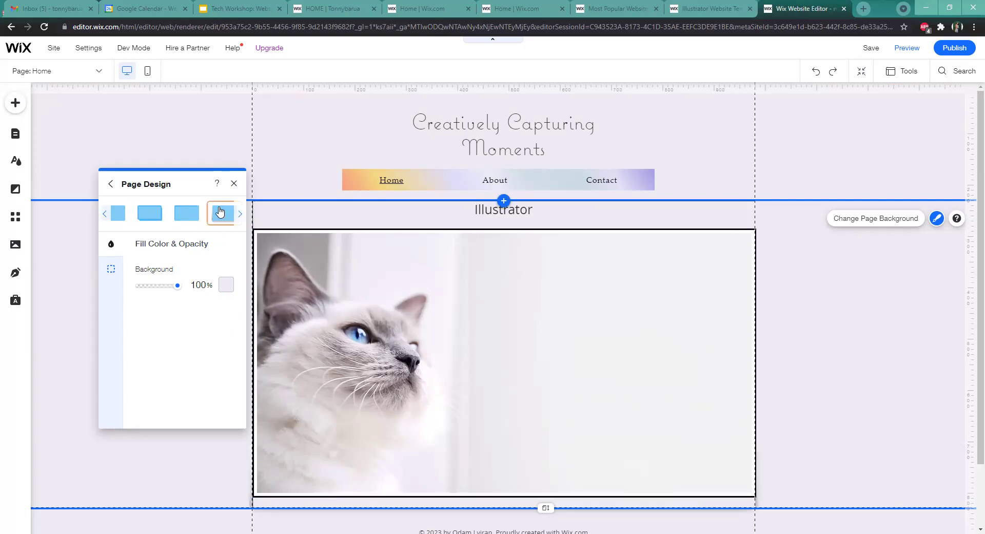
{"action": "left_click", "coordinate": [157, 215]}
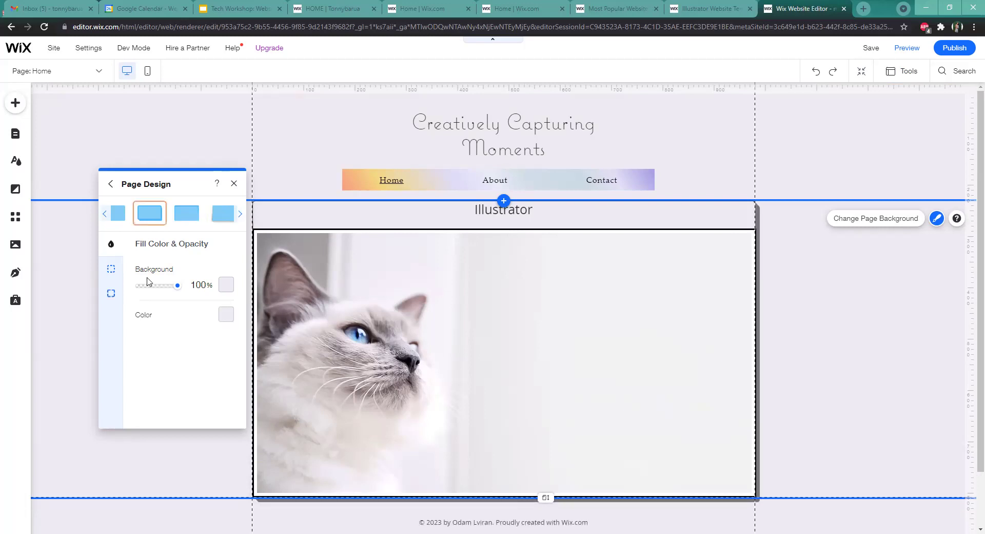
Try the page background at 0% opacity, restore it to 100%, and view the border settings before closing the page design
{"action": "left_click_drag", "start_coordinate": [174, 287], "coordinate": [125, 293]}
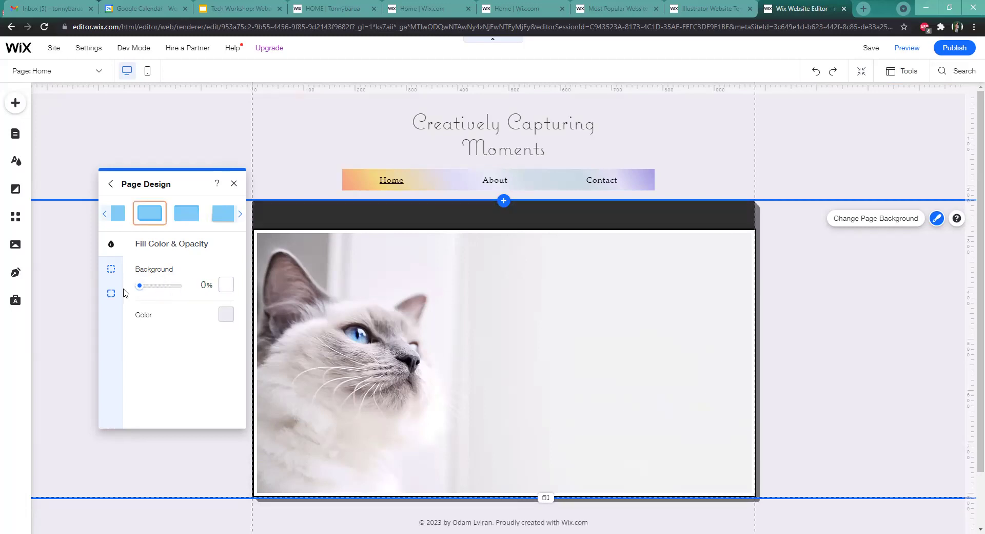
{"action": "left_click", "coordinate": [226, 290]}
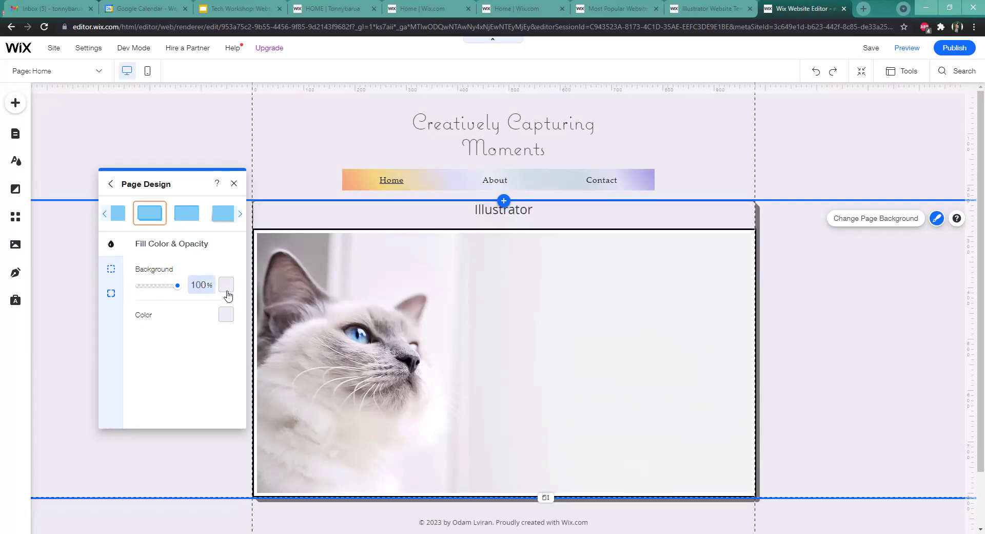
{"action": "left_click", "coordinate": [111, 295]}
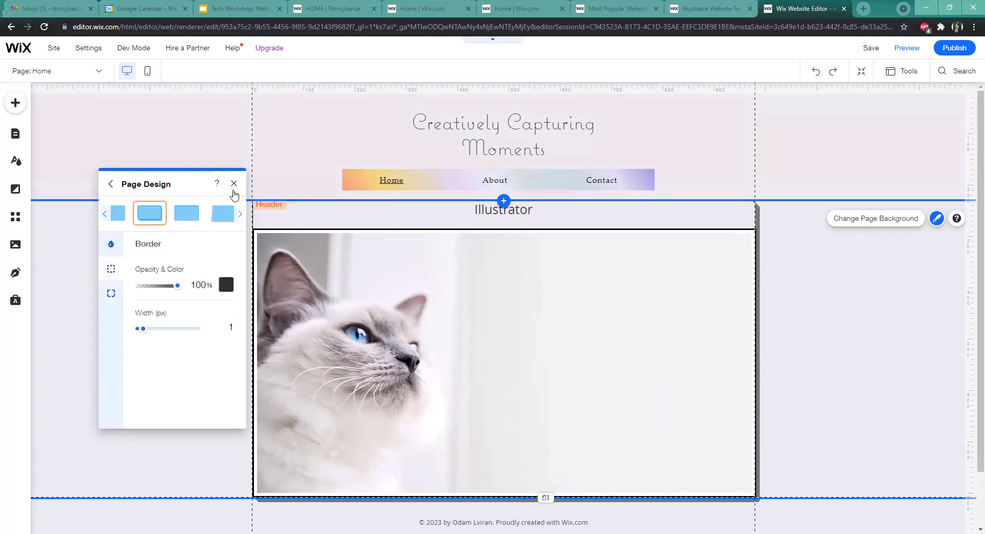
{"action": "left_click", "coordinate": [111, 184]}
{"action": "left_click", "coordinate": [234, 184]}
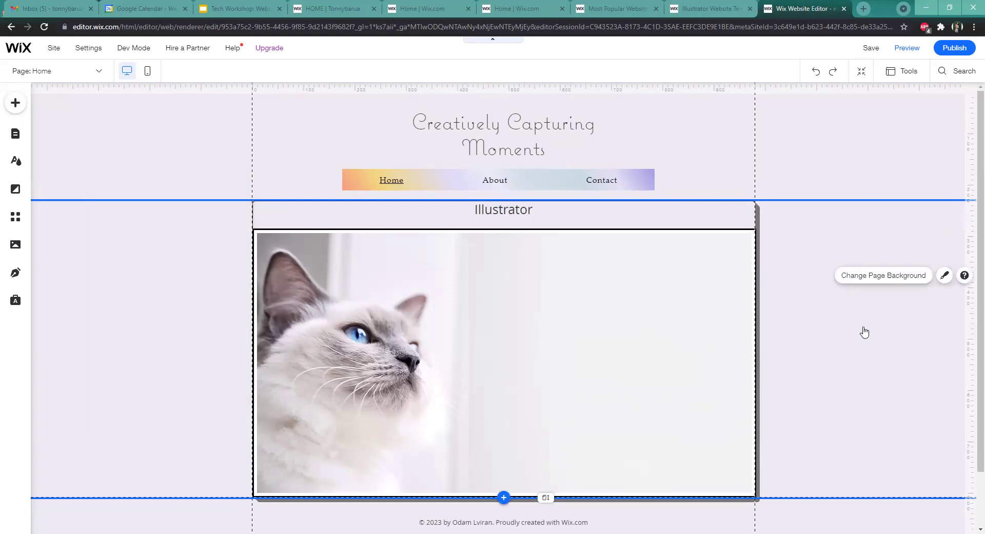
Review the redesigned Home page down to its footer and publish the site
{"action": "scroll", "coordinate": [858, 280], "scroll_direction": "down", "scroll_amount": 2}
{"action": "scroll", "coordinate": [864, 320], "scroll_direction": "up", "scroll_amount": 2}
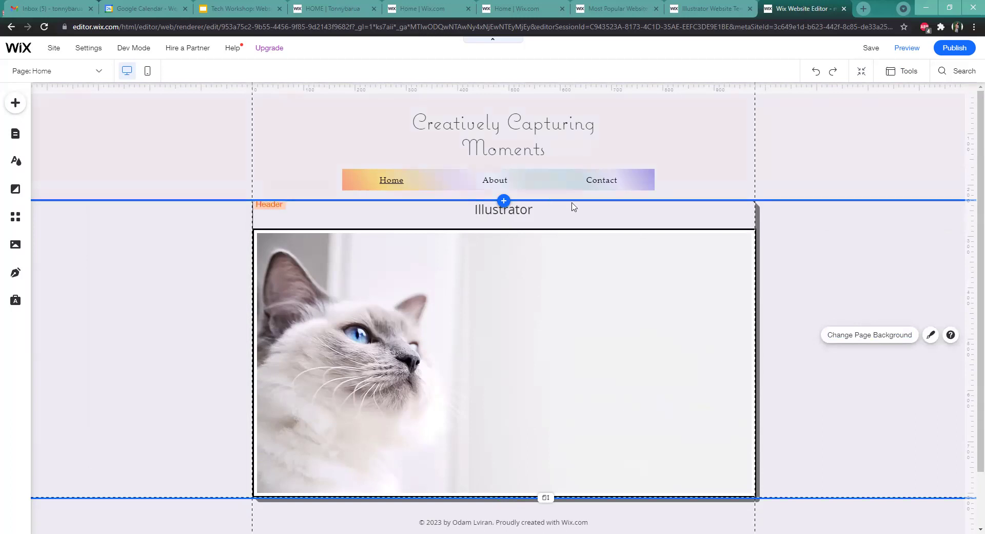
{"action": "left_click", "coordinate": [948, 47]}
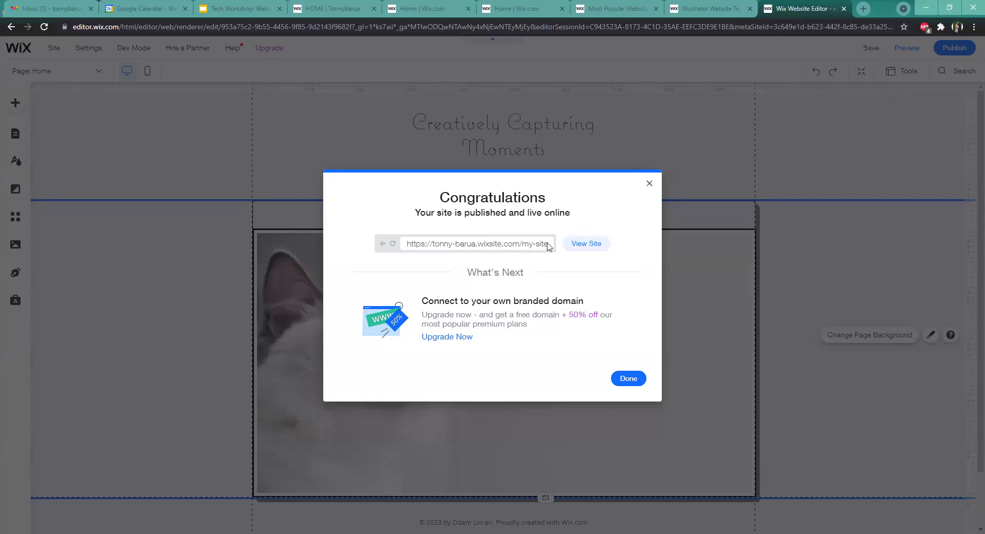
View the published site live in the browser, look over its Home page, and return to the editor
{"action": "left_click", "coordinate": [591, 239]}
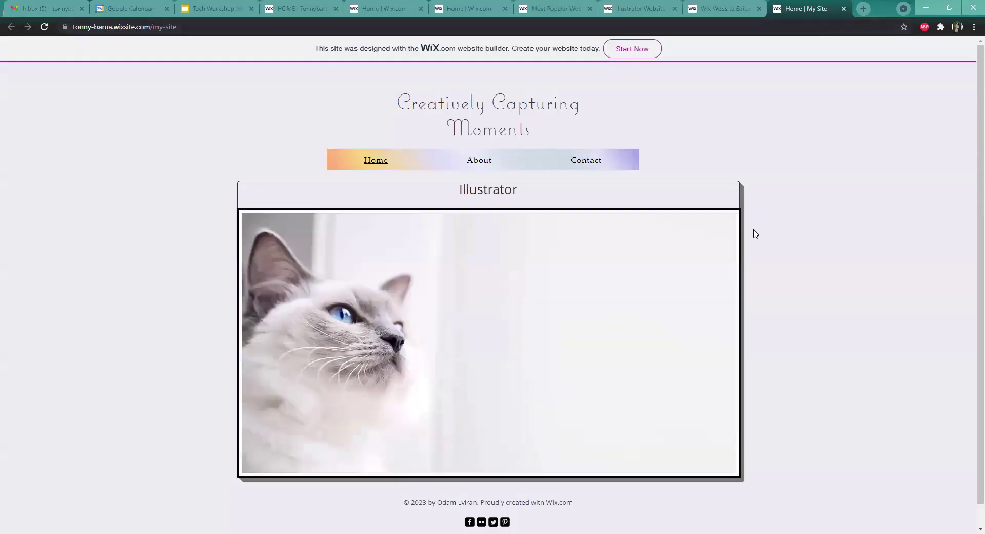
{"action": "scroll", "coordinate": [790, 249], "scroll_direction": "down", "scroll_amount": 1}
{"action": "scroll", "coordinate": [782, 239], "scroll_direction": "up", "scroll_amount": 1}
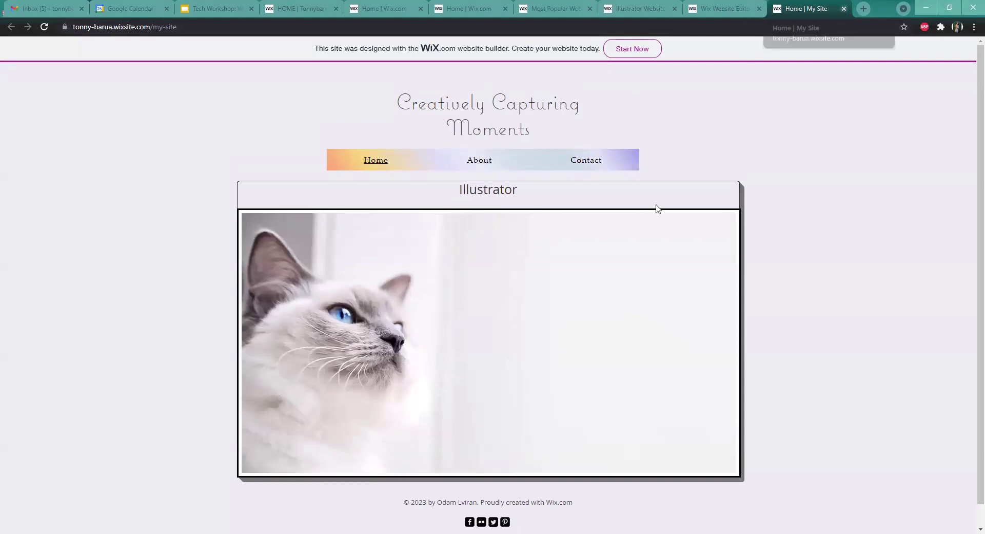
{"action": "key", "text": "ctrl+w"}
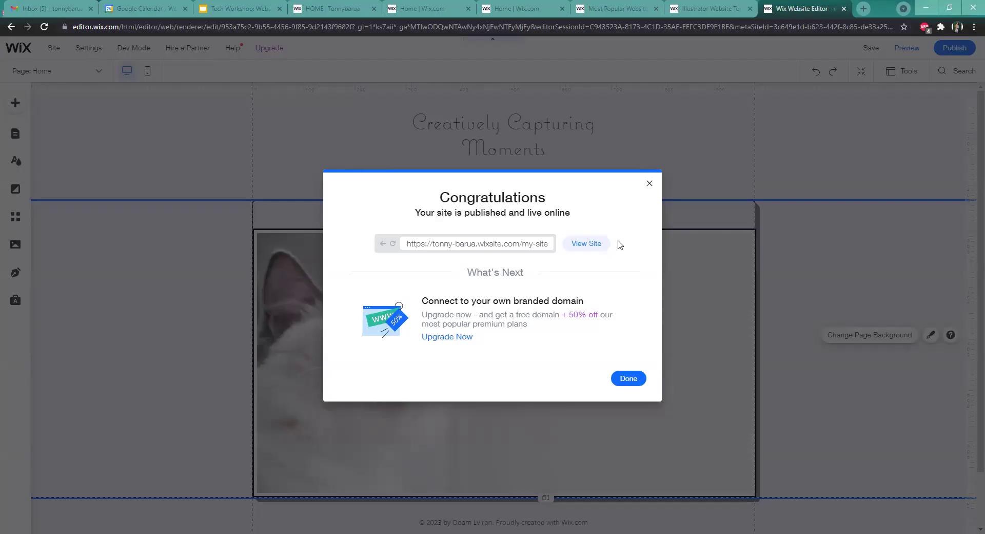
Dismiss the publish confirmation, choose to edit the mobile site, and start its guided setup at the header options
{"action": "left_click", "coordinate": [649, 185]}
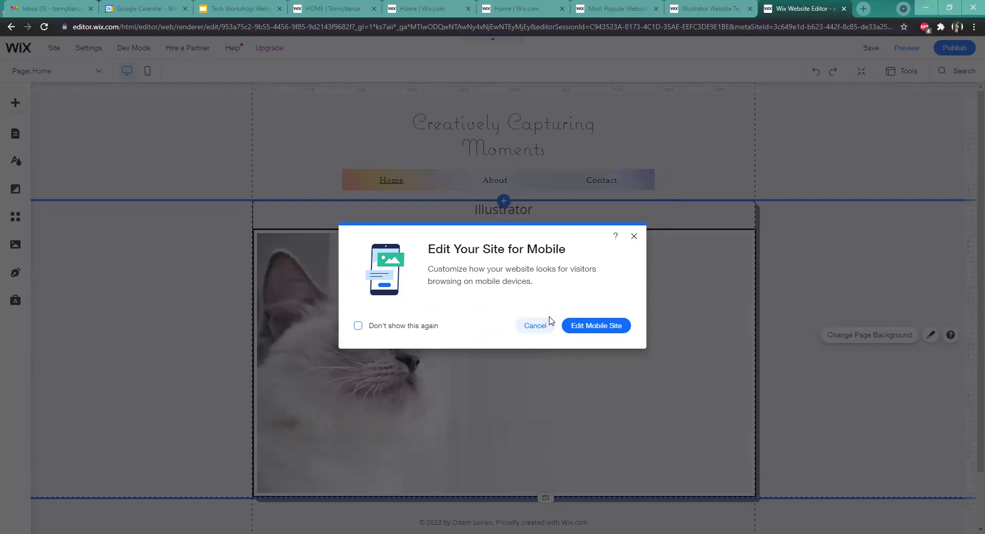
{"action": "left_click", "coordinate": [583, 331]}
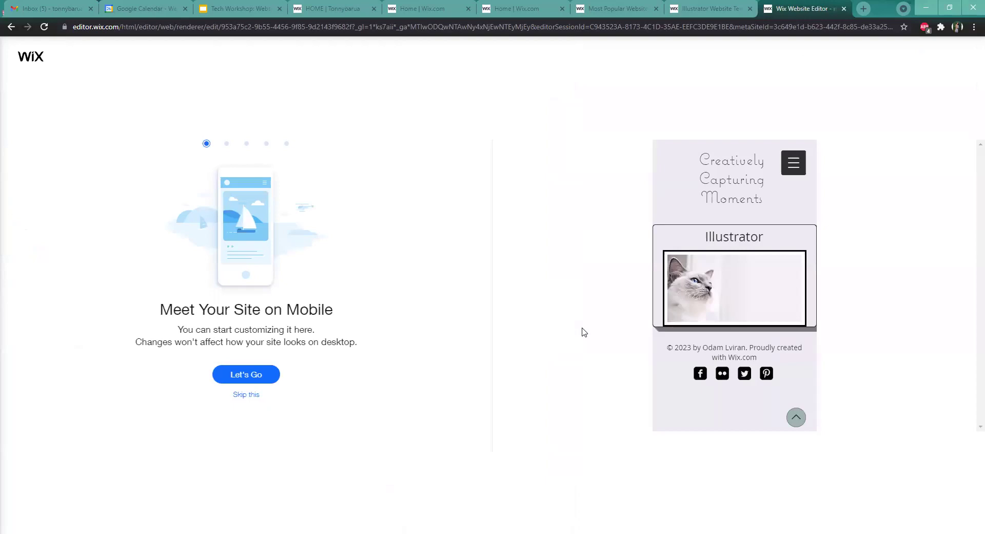
{"action": "left_click", "coordinate": [274, 372]}
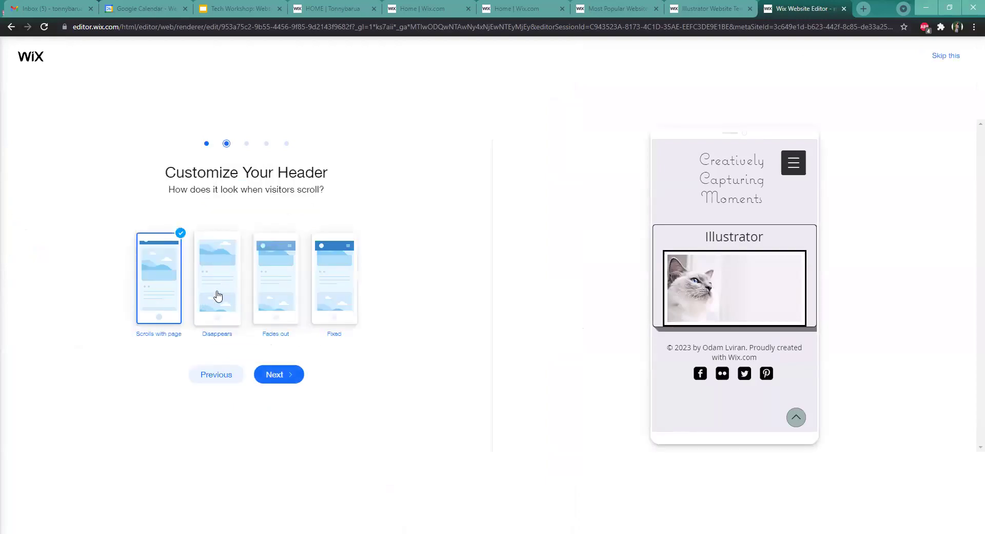
Try the Disappears, Fixed and Fades out header scroll behaviours, choose Scrolls with page, and continue the mobile setup
{"action": "left_click", "coordinate": [222, 296]}
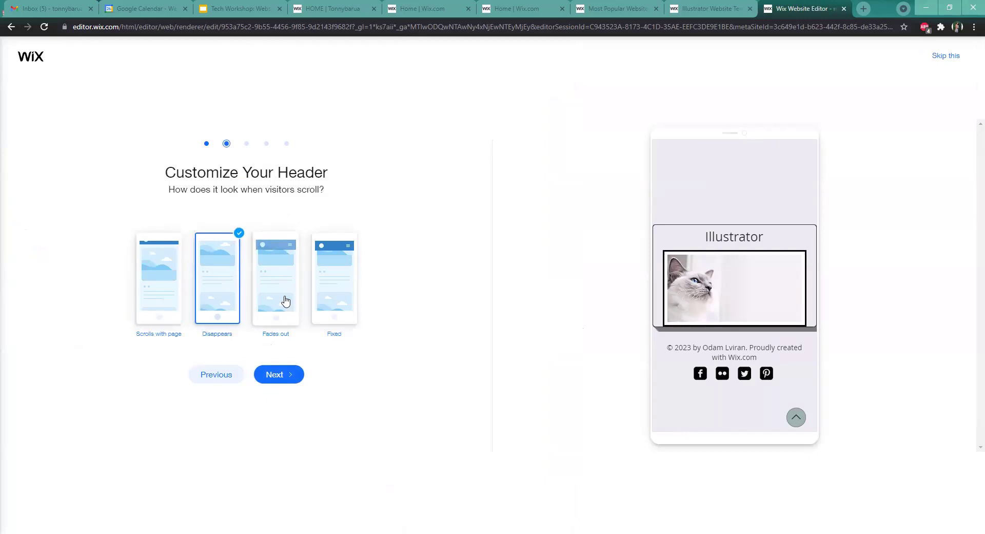
{"action": "left_click", "coordinate": [286, 300]}
{"action": "left_click", "coordinate": [358, 300]}
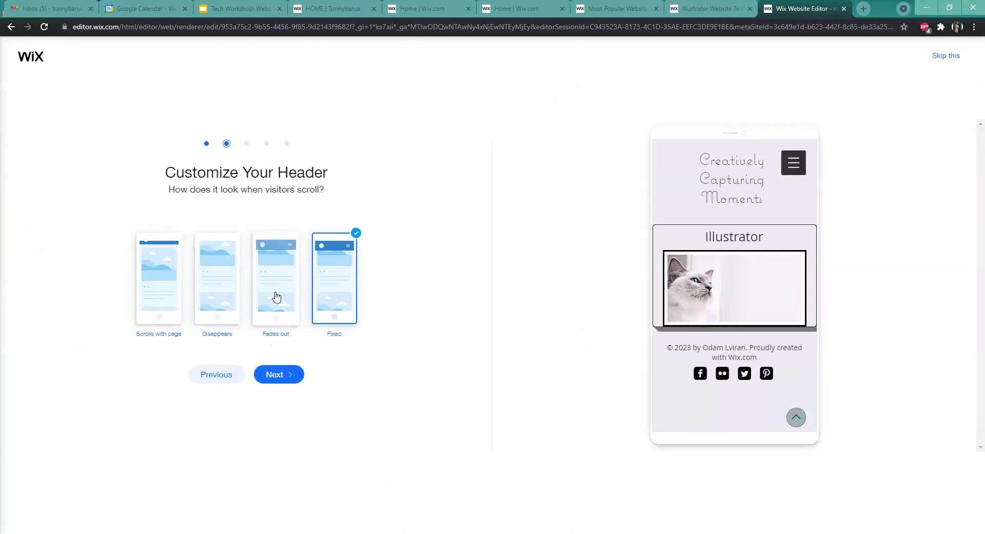
{"action": "left_click", "coordinate": [277, 297]}
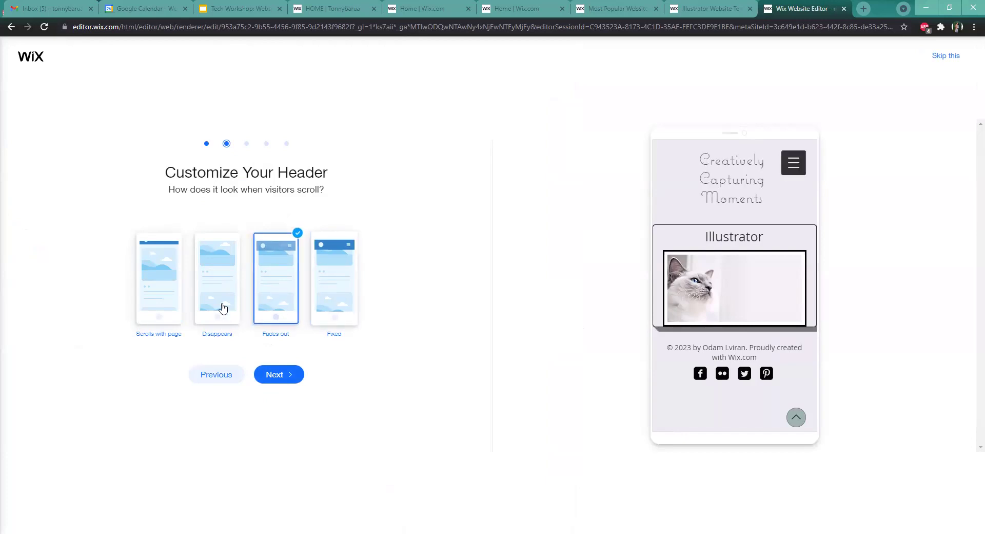
{"action": "left_click", "coordinate": [158, 314]}
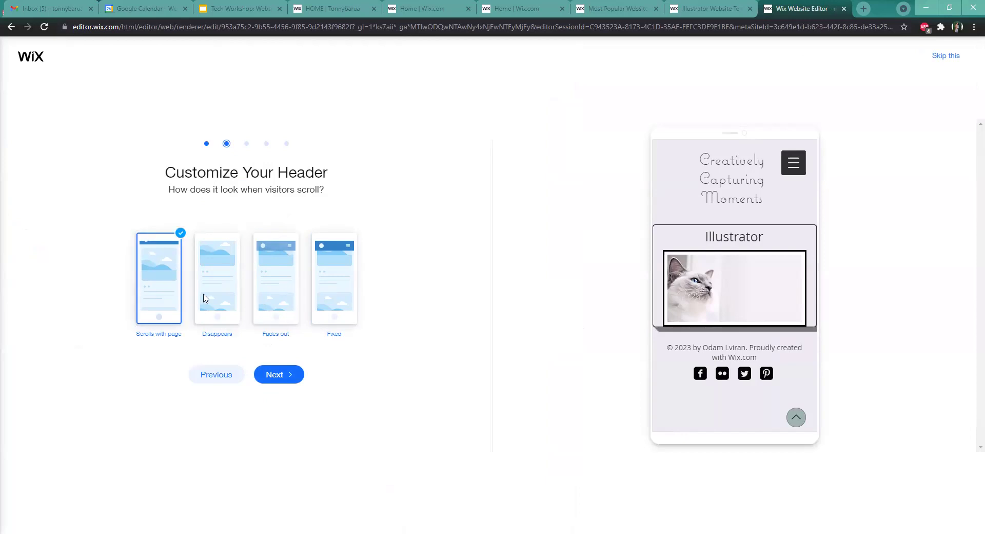
{"action": "left_click", "coordinate": [278, 373]}
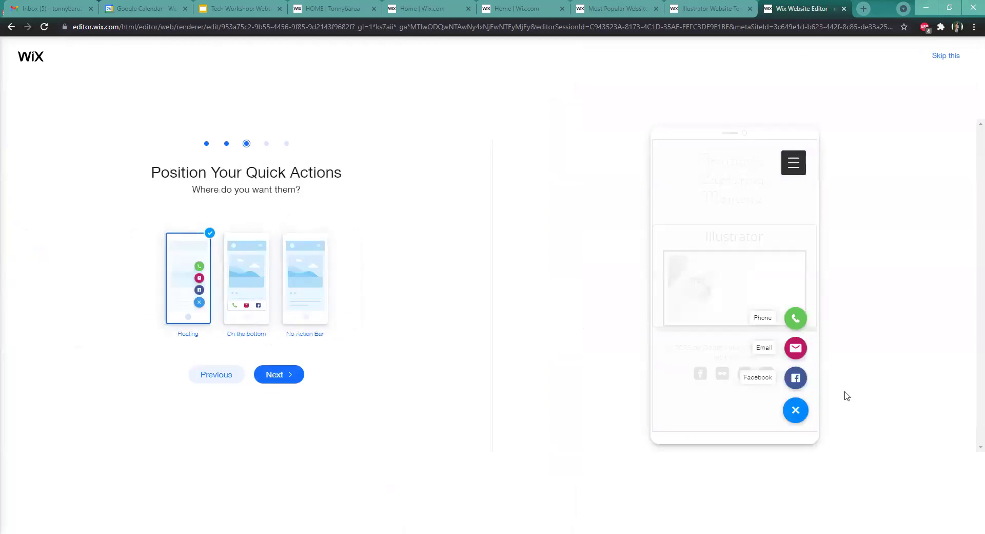
Choose No Action Bar for the quick actions, keep the Back to Top button, and continue to the end of the mobile setup
{"action": "left_click", "coordinate": [245, 301]}
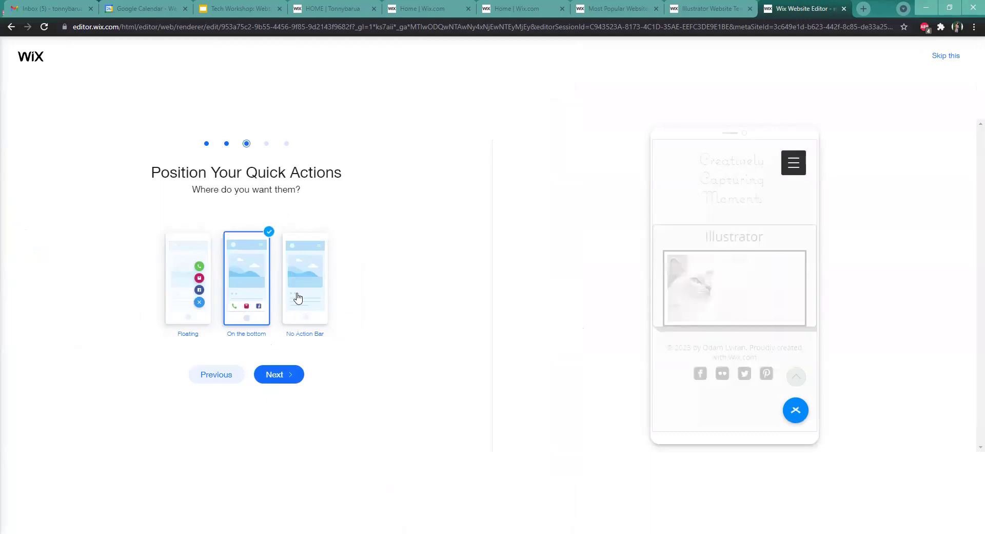
{"action": "left_click", "coordinate": [300, 313]}
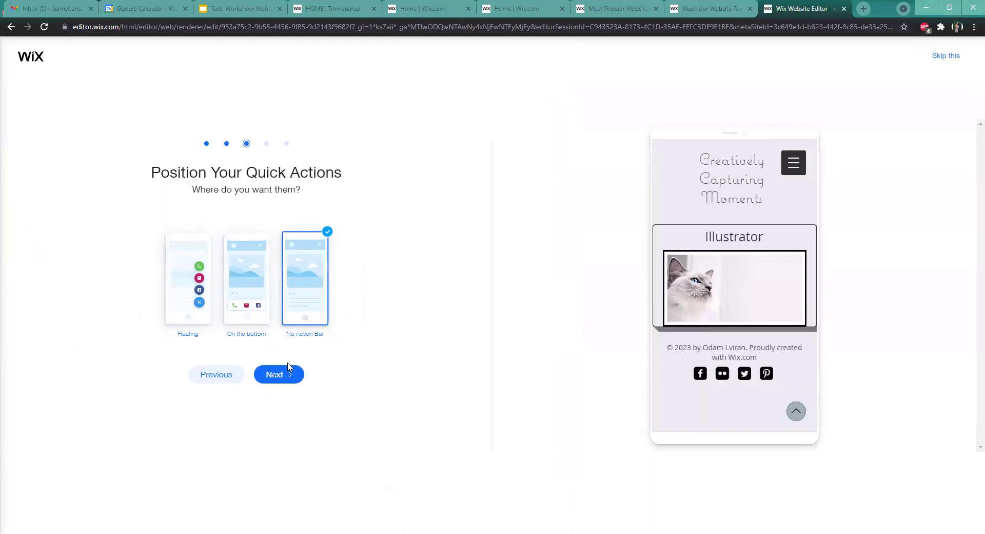
{"action": "left_click", "coordinate": [288, 376]}
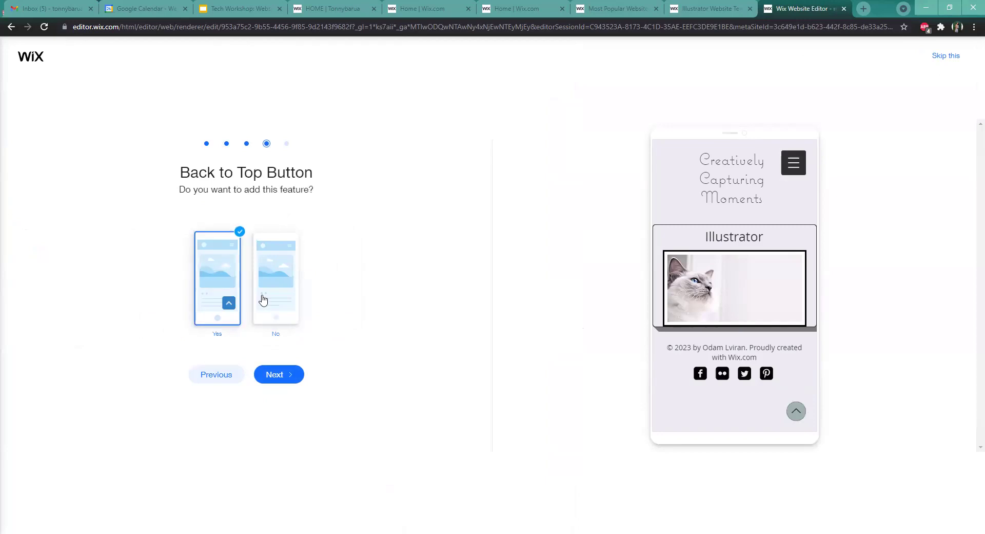
{"action": "left_click", "coordinate": [262, 297]}
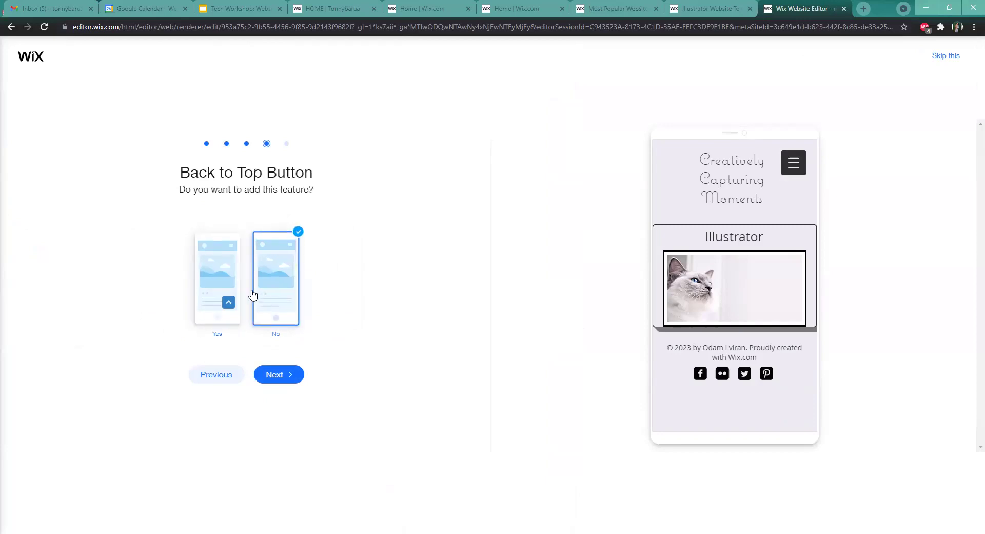
{"action": "left_click", "coordinate": [230, 287]}
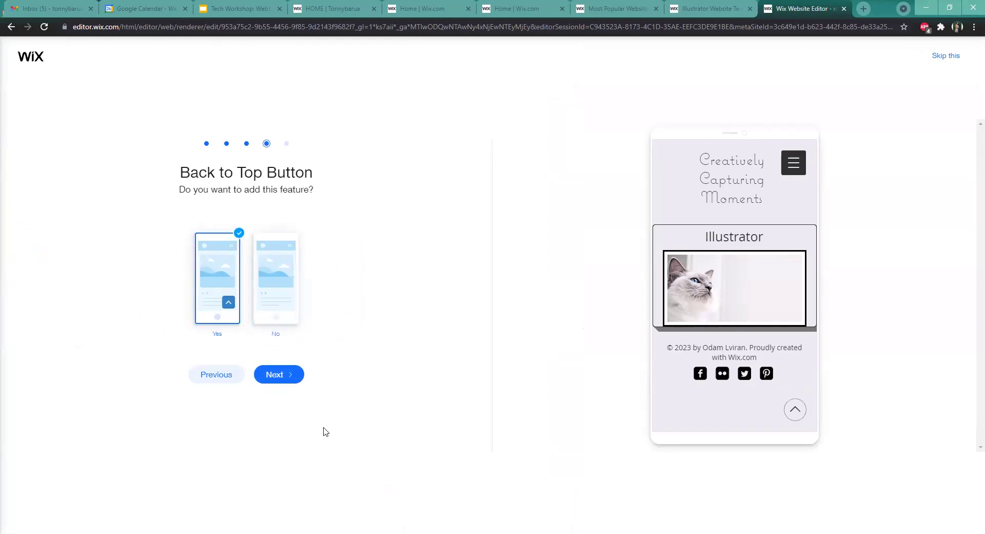
{"action": "left_click", "coordinate": [277, 375]}
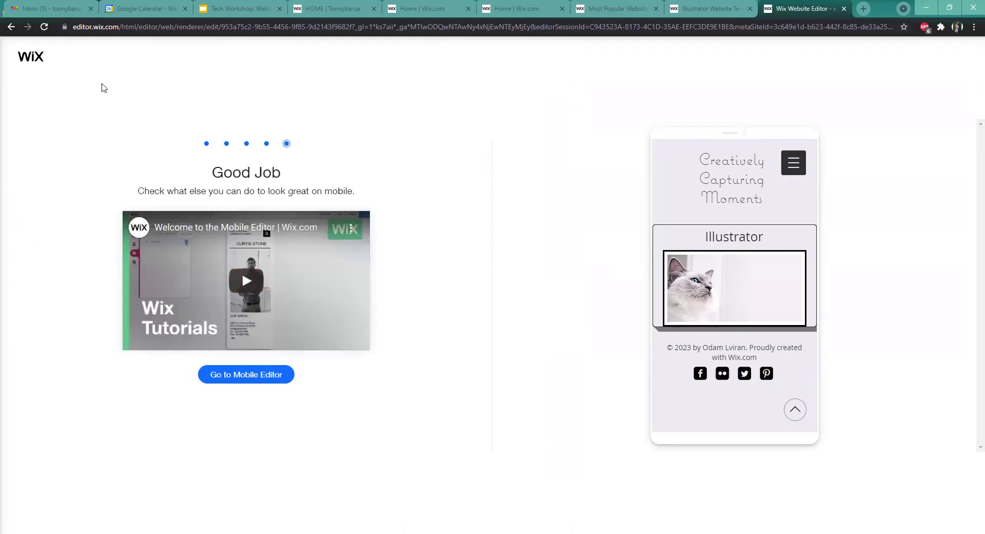
Leave the mobile setup and close the editor, Illustrator template and Most Popular templates pages
{"action": "left_click", "coordinate": [10, 27]}
{"action": "left_click", "coordinate": [844, 9]}
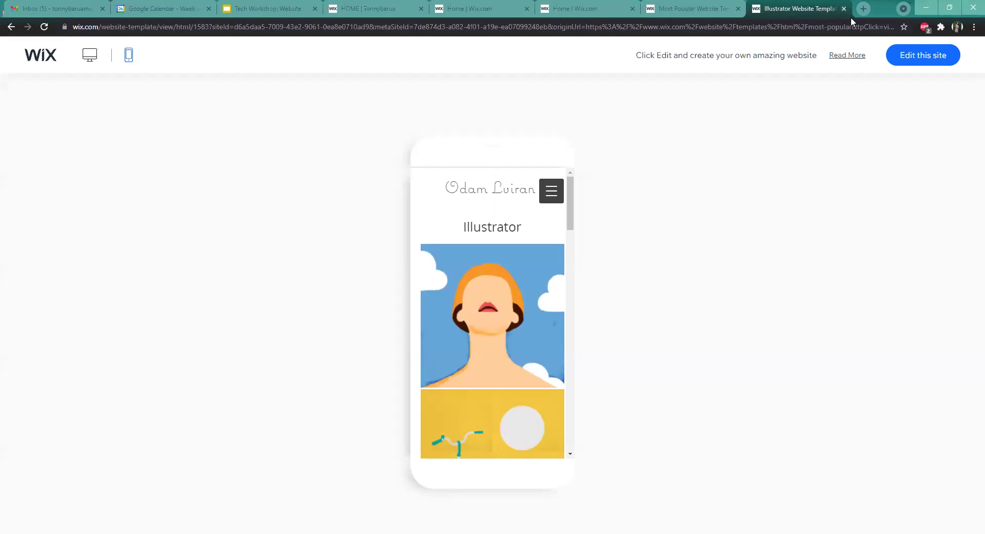
{"action": "left_click", "coordinate": [844, 11]}
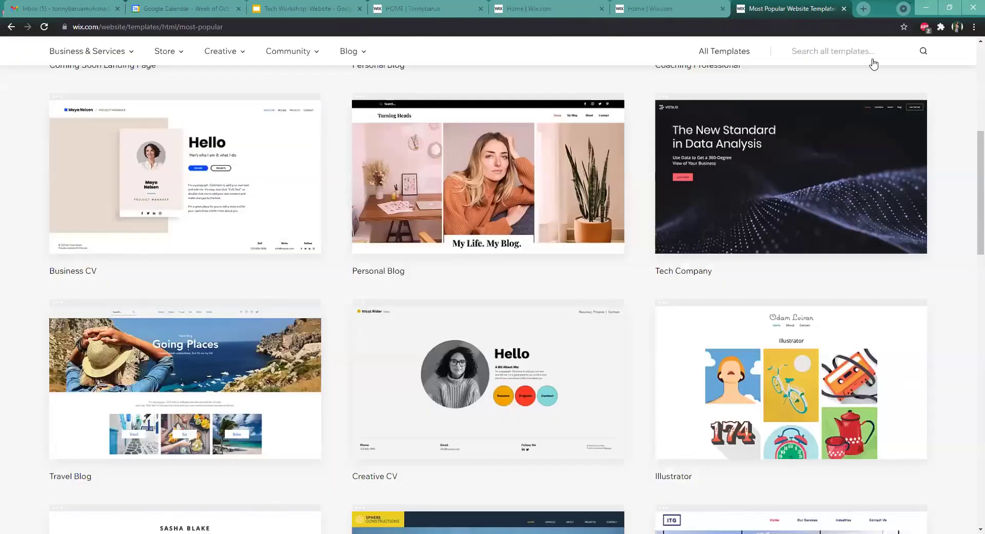
{"action": "left_click", "coordinate": [844, 9]}
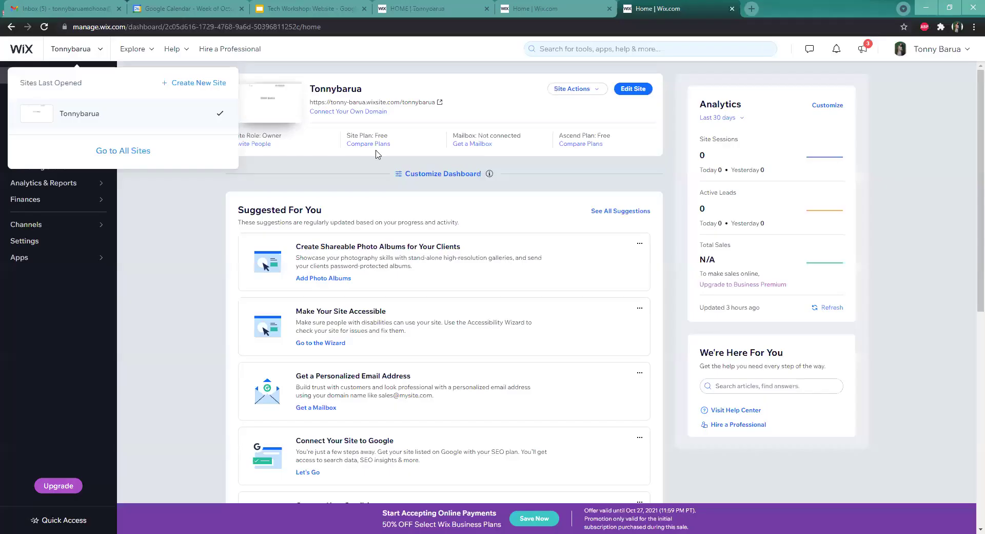
Reload the dashboard, switch to the site My Site, and open it for editing
{"action": "left_click", "coordinate": [197, 31]}
{"action": "key", "text": "Return"}
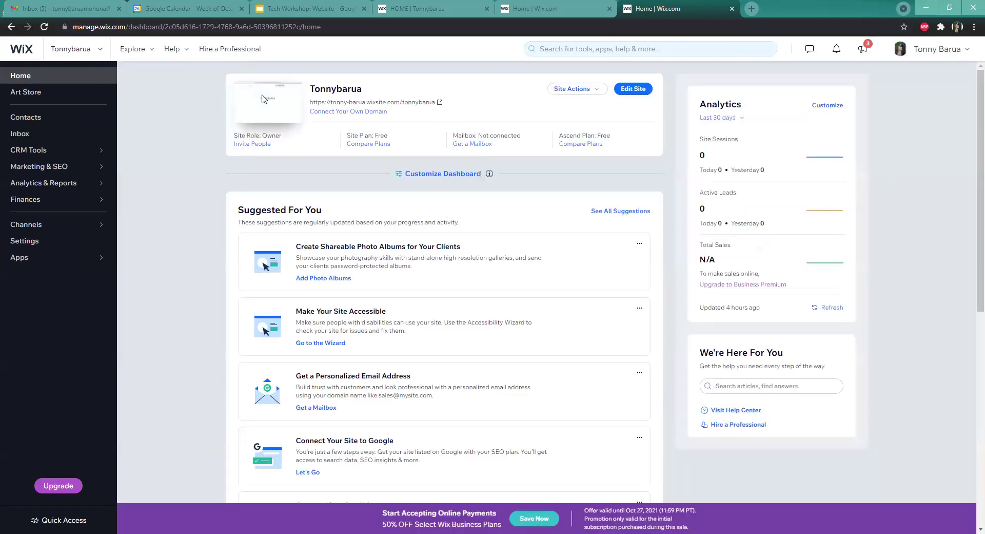
{"action": "left_click", "coordinate": [101, 49]}
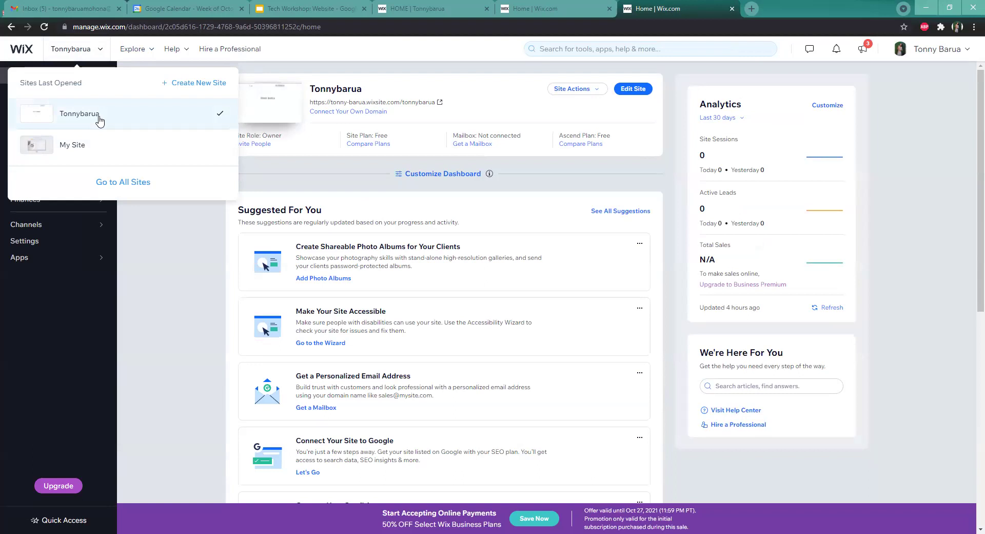
{"action": "left_click", "coordinate": [81, 148]}
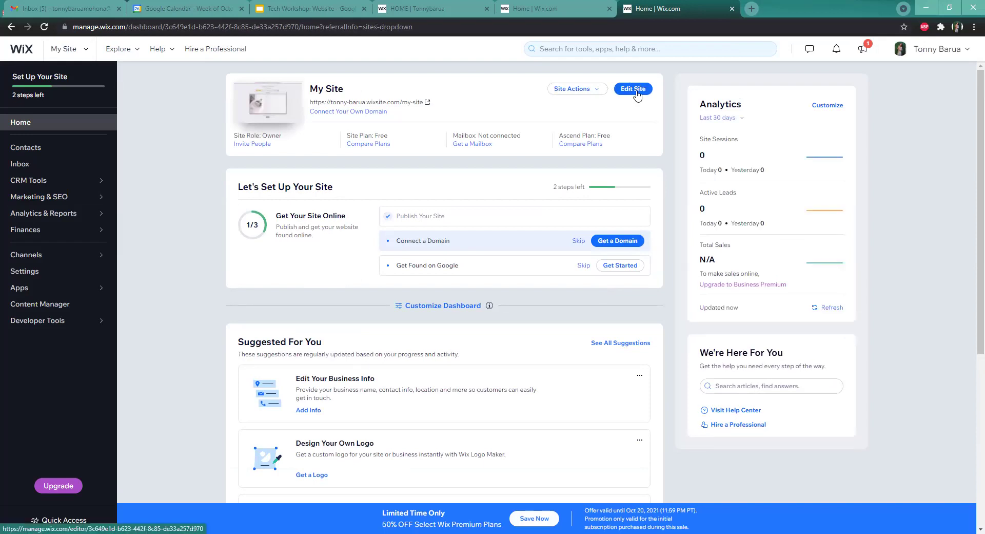
{"action": "left_click", "coordinate": [636, 92]}
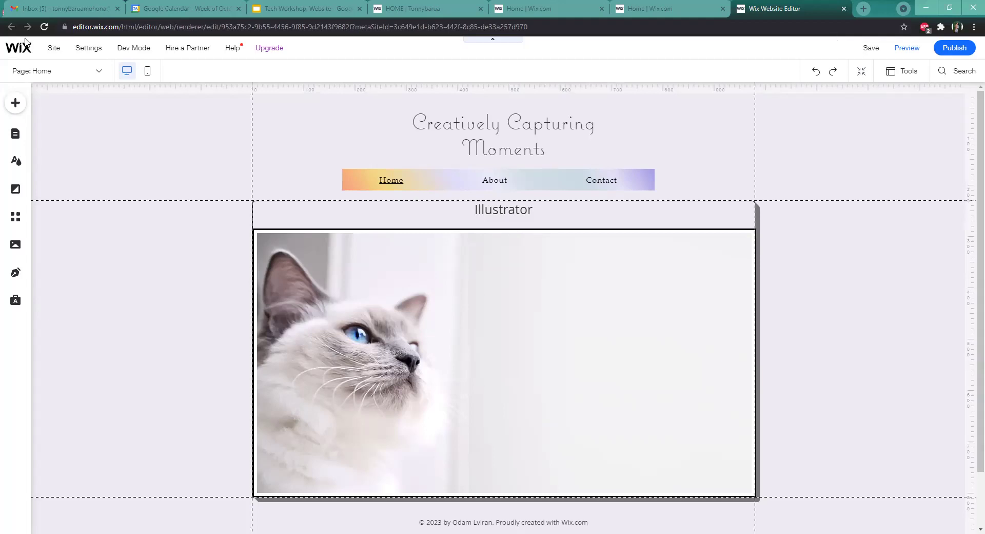
Look over the Home page down to its footer, save the site, and dismiss the save confirmation
{"action": "mouse_move", "coordinate": [53, 49]}
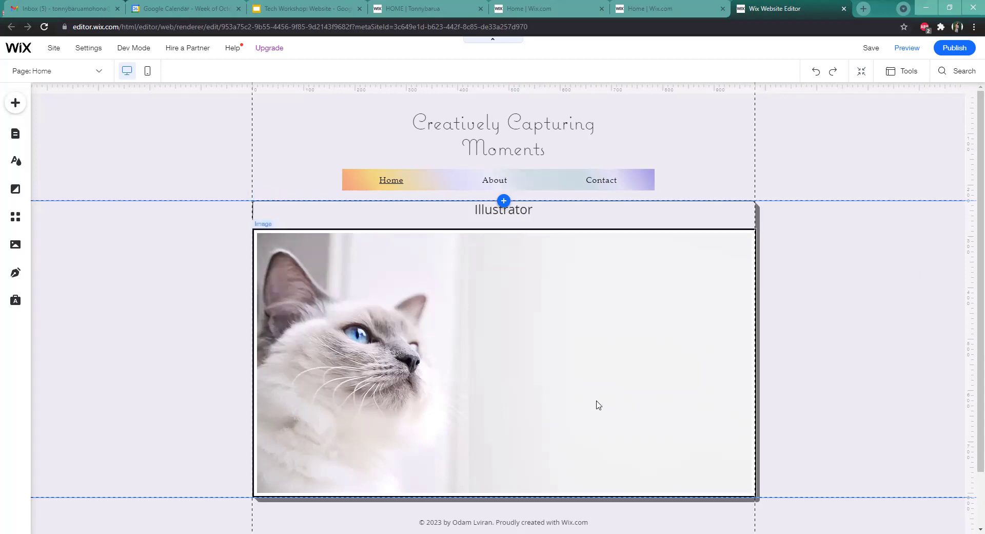
{"action": "scroll", "coordinate": [717, 218], "scroll_direction": "down", "scroll_amount": 1}
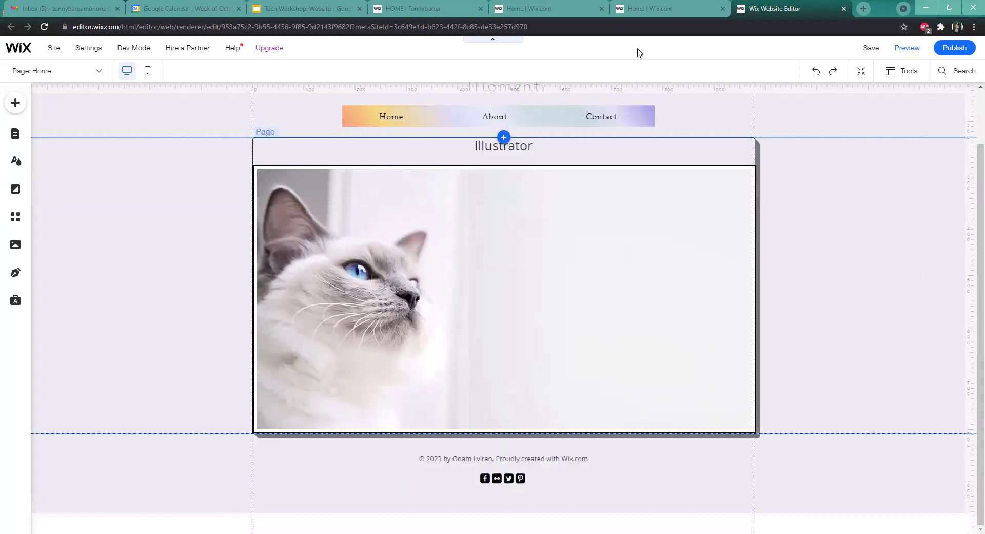
{"action": "scroll", "coordinate": [531, 156], "scroll_direction": "up", "scroll_amount": 1}
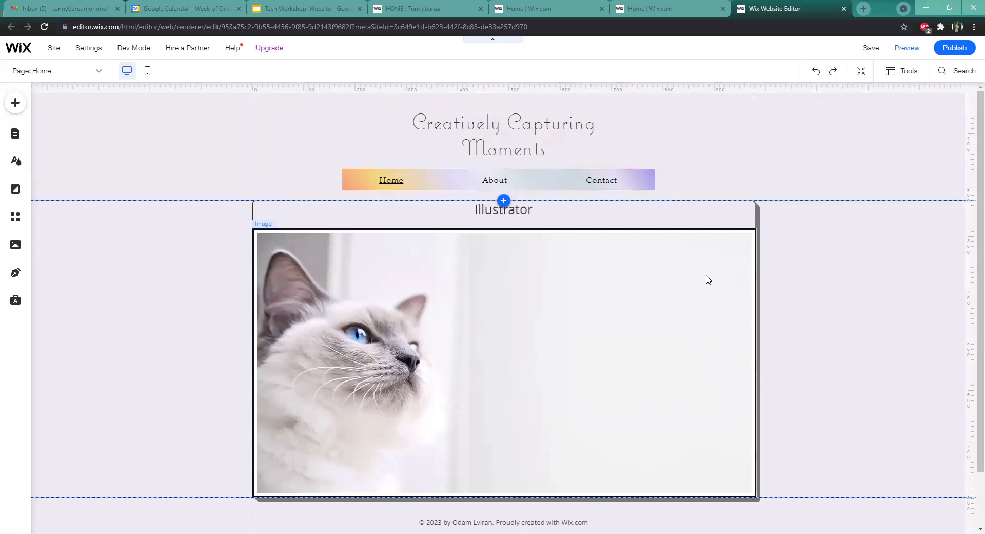
{"action": "left_click", "coordinate": [870, 53]}
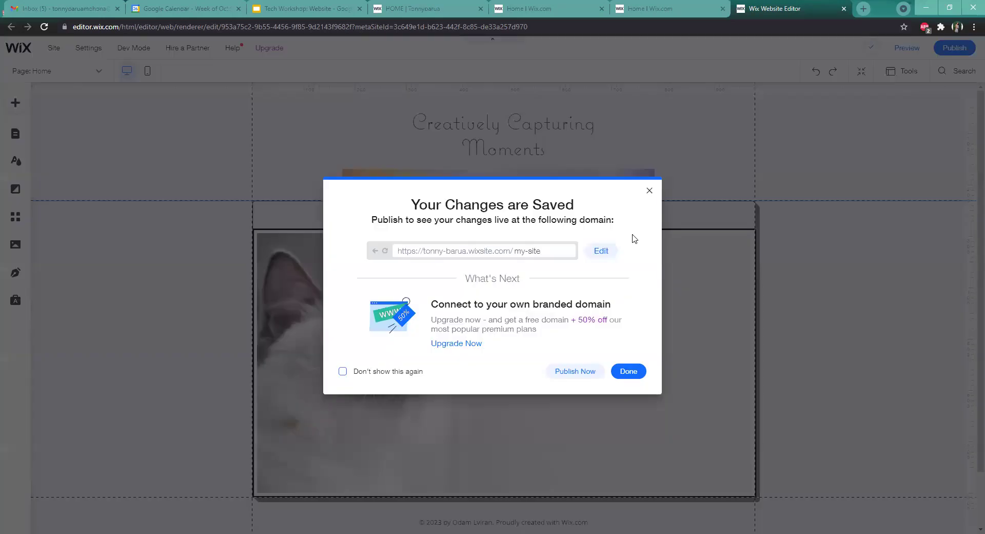
{"action": "left_click", "coordinate": [649, 191]}
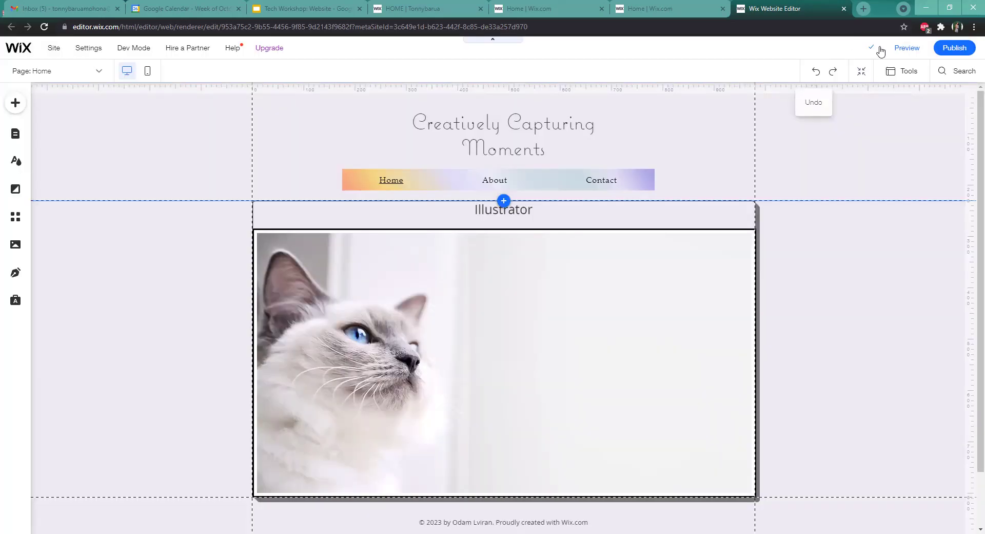
Open the site history, look through the list of saved and published revisions, and return to the editor
{"action": "mouse_move", "coordinate": [881, 51]}
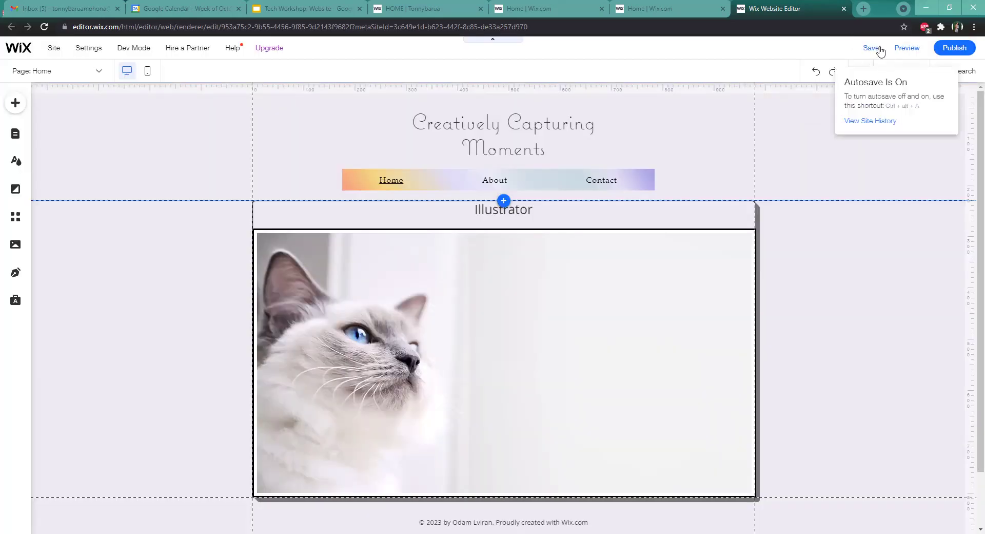
{"action": "left_click", "coordinate": [872, 122]}
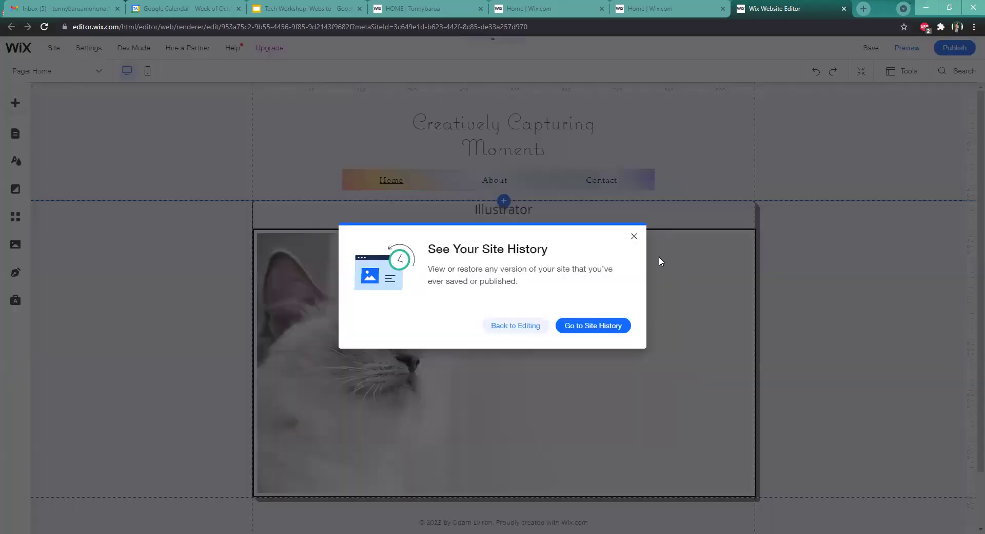
{"action": "left_click", "coordinate": [588, 328]}
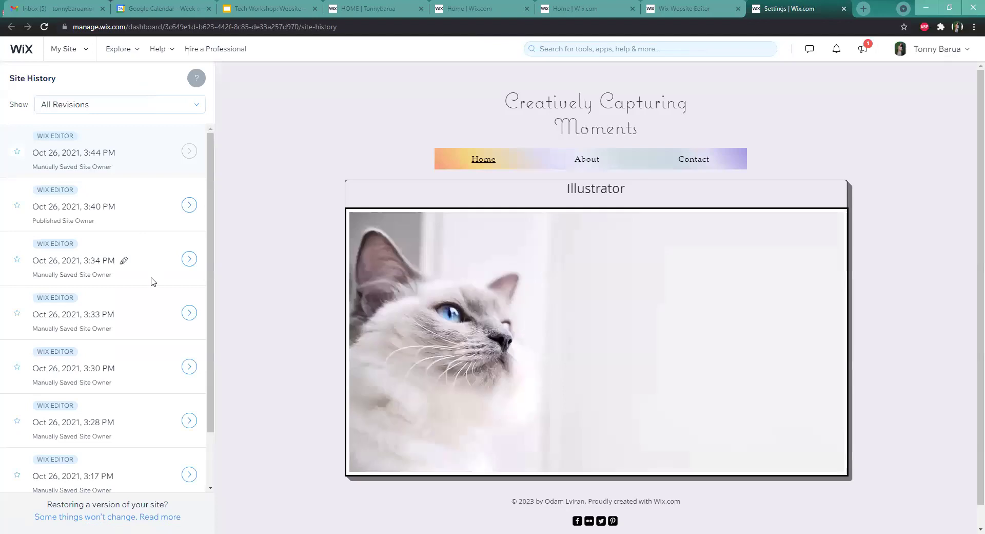
{"action": "scroll", "coordinate": [149, 308], "scroll_direction": "down", "scroll_amount": 2}
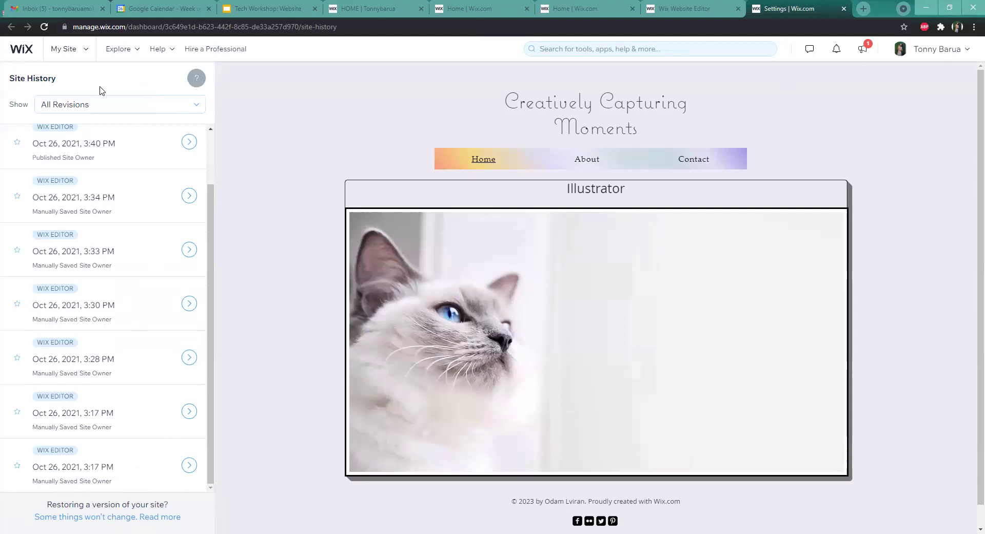
{"action": "left_click", "coordinate": [843, 10]}
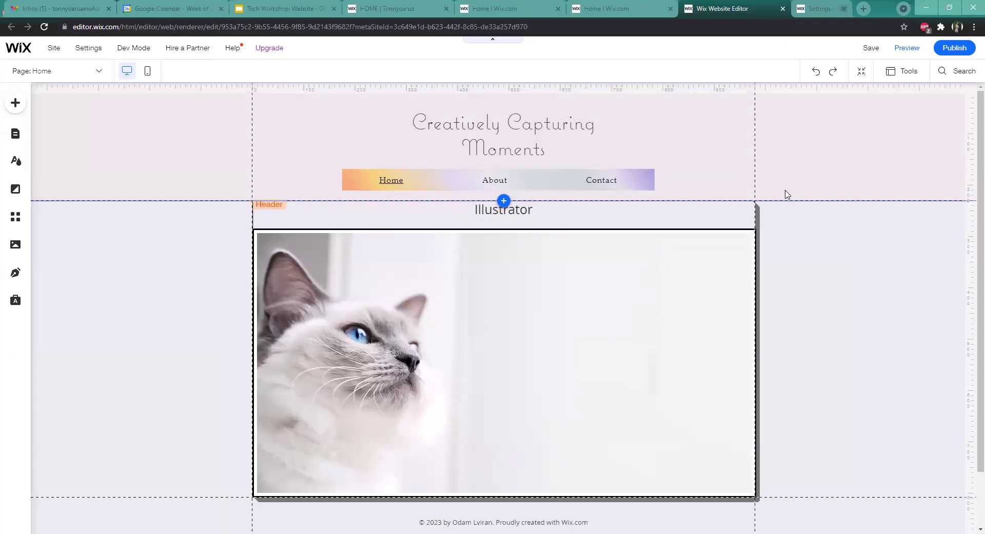
Publish the site, highlight its live address in the confirmation, and dismiss the confirmation
{"action": "left_click", "coordinate": [952, 49]}
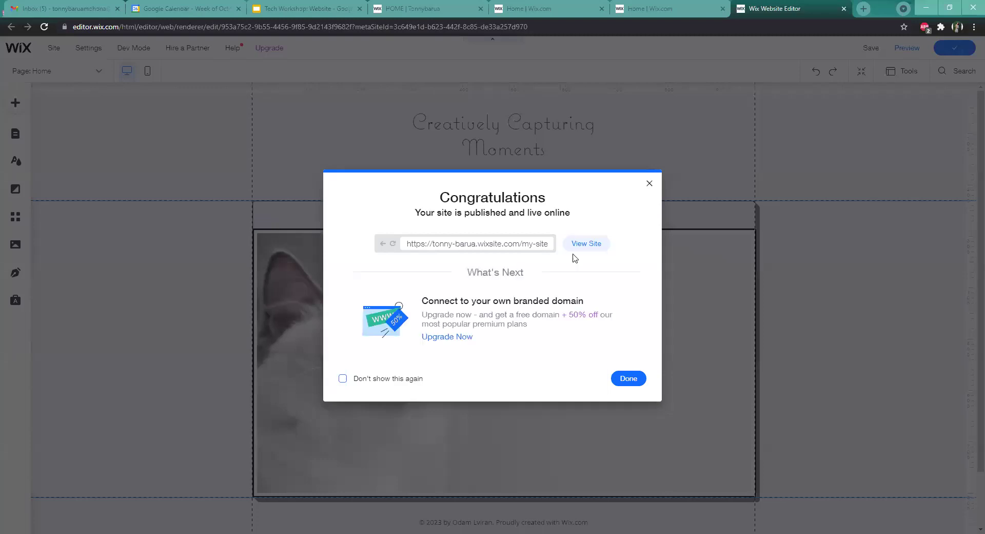
{"action": "left_click_drag", "start_coordinate": [548, 245], "coordinate": [408, 244]}
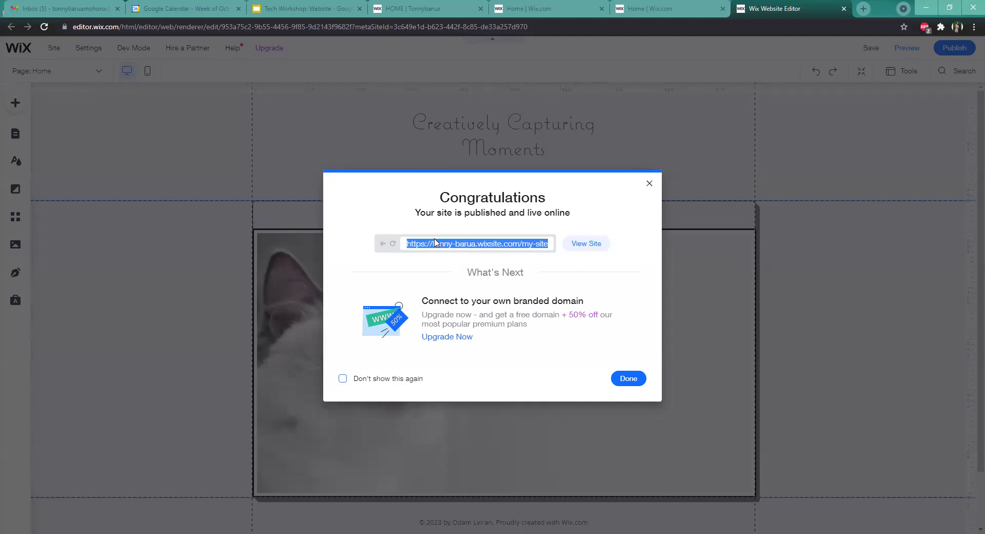
{"action": "right_click", "coordinate": [443, 243]}
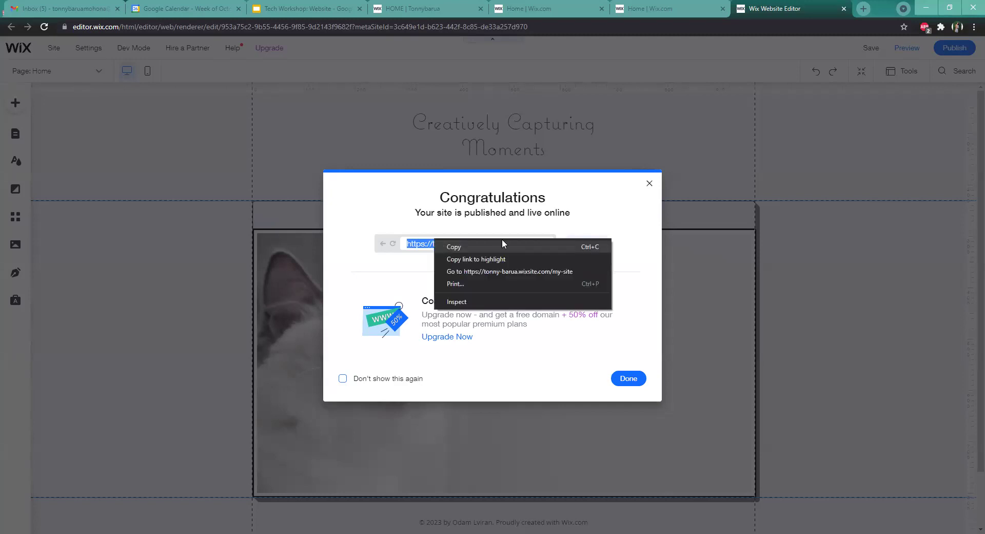
{"action": "left_click", "coordinate": [631, 518]}
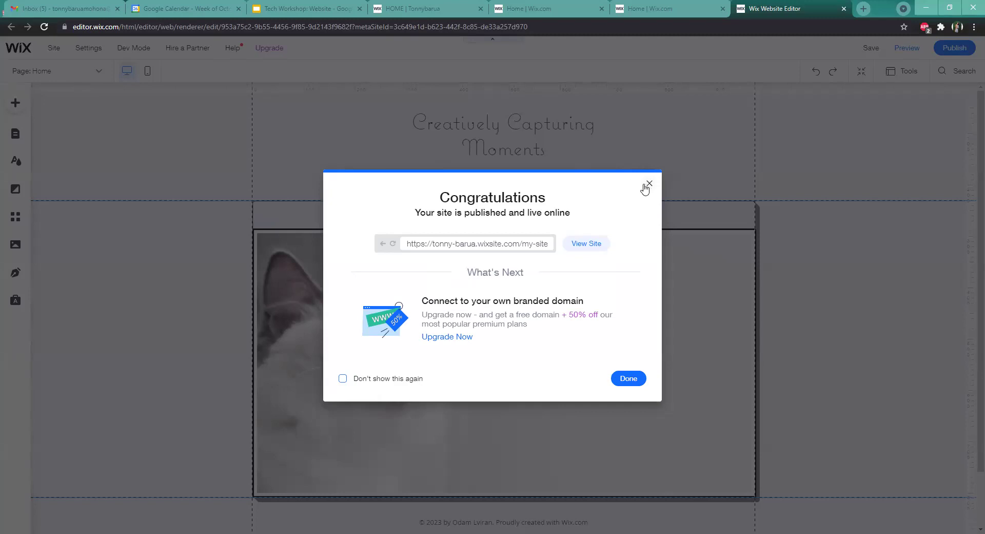
{"action": "left_click", "coordinate": [642, 375]}
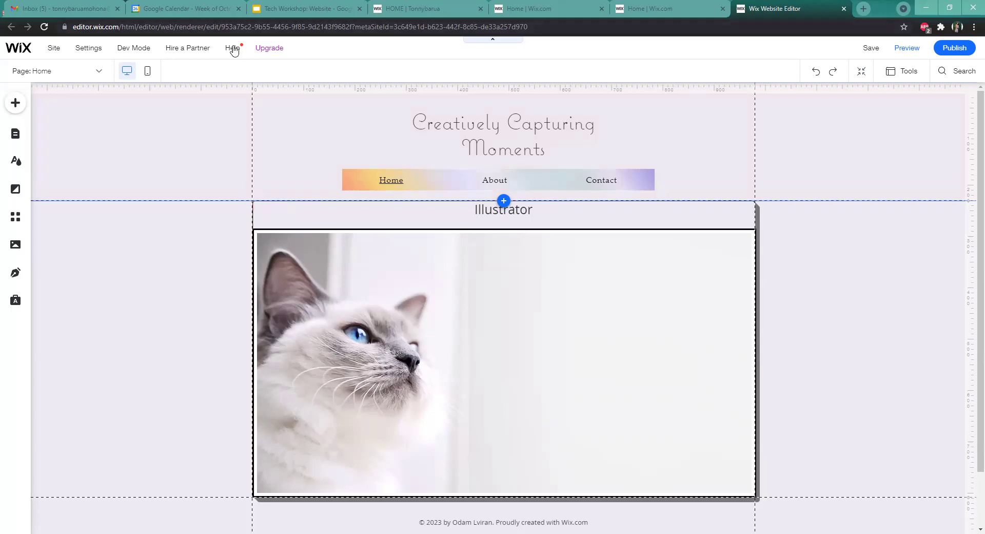
Open the Editor Help Center, view the Add basic elements topic and the search field, and close the help
{"action": "mouse_move", "coordinate": [233, 49]}
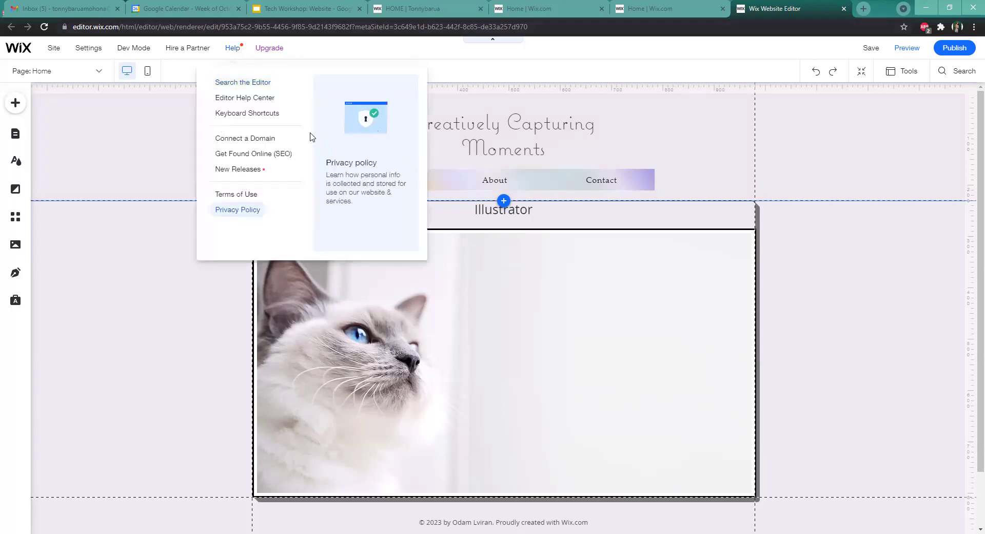
{"action": "left_click", "coordinate": [248, 100]}
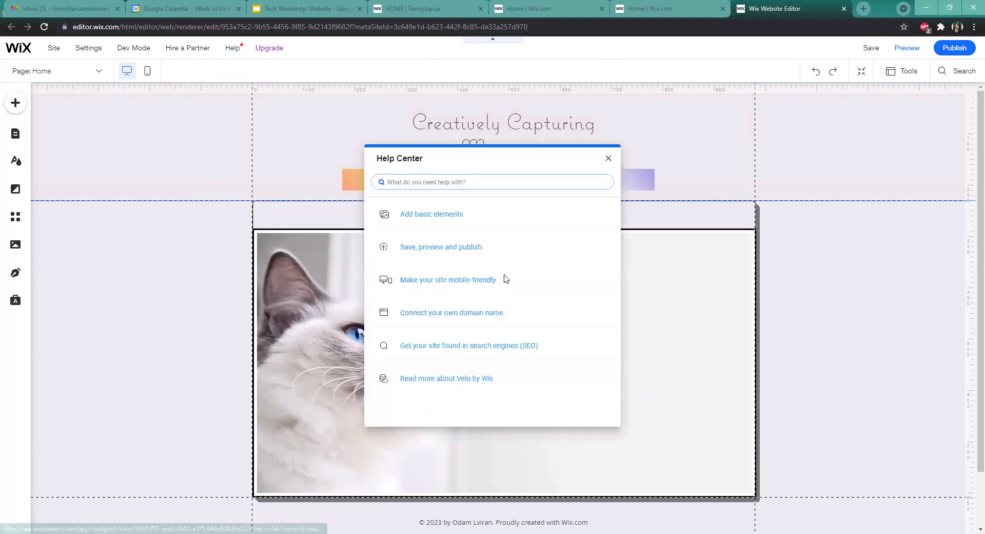
{"action": "left_click", "coordinate": [425, 214]}
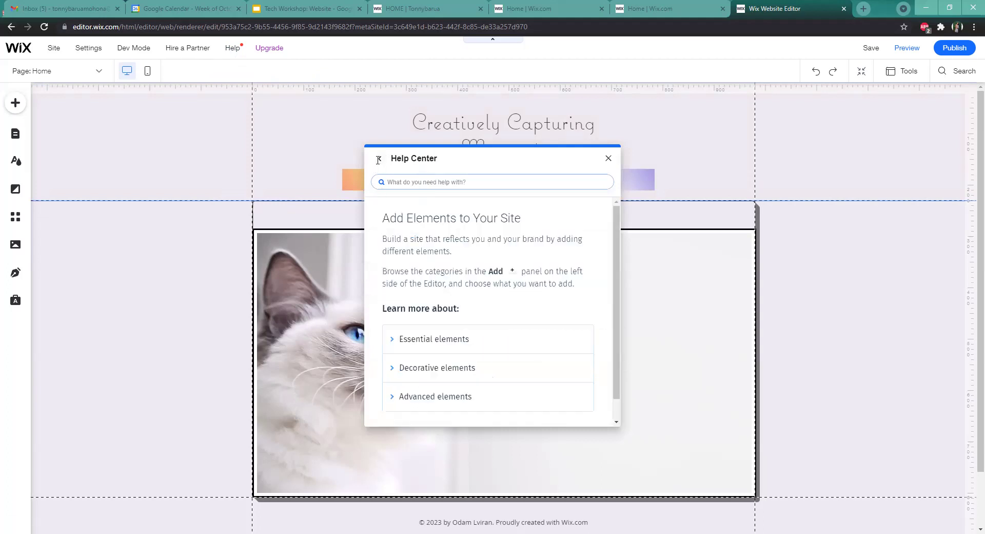
{"action": "left_click", "coordinate": [417, 182]}
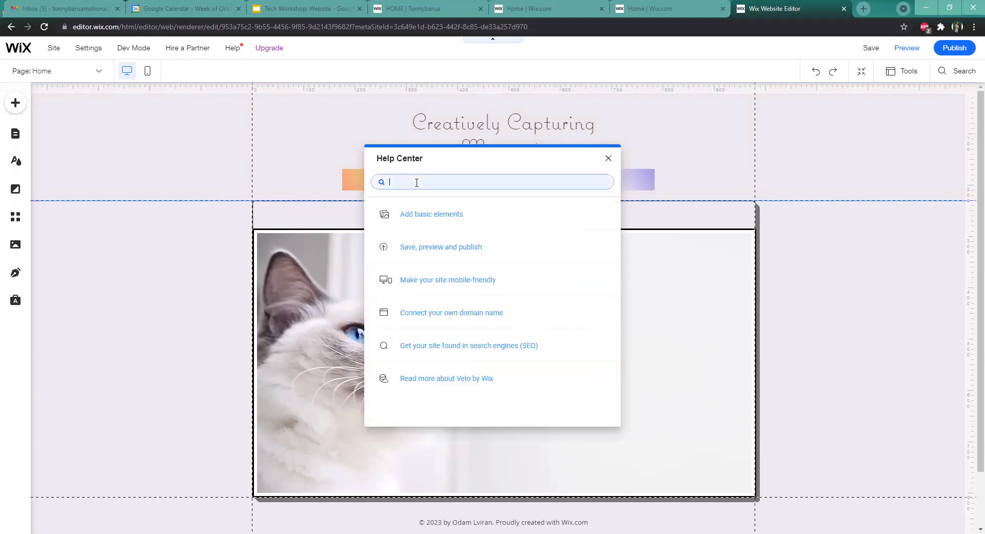
{"action": "left_click", "coordinate": [610, 160]}
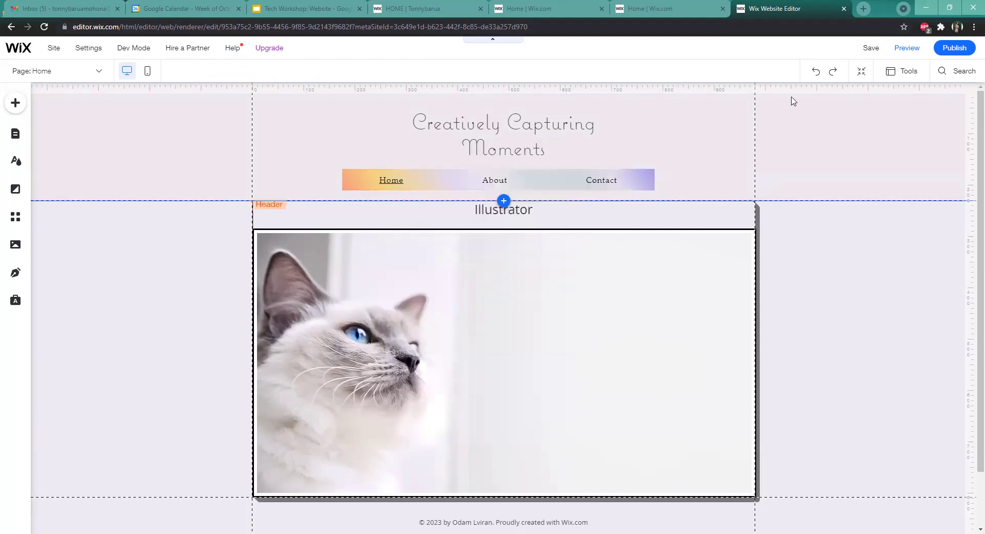